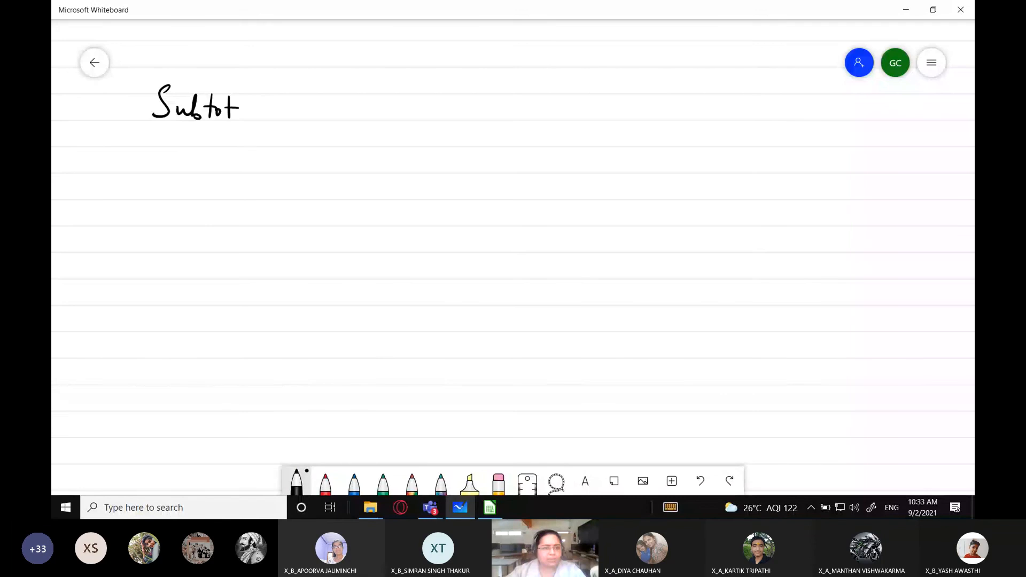
Complete the handwritten heading "Subtotals" and underline it, ending with a dot
{"action": "left_click_drag", "start_coordinate": [241, 109], "coordinate": [263, 106]}
{"action": "left_click_drag", "start_coordinate": [142, 132], "coordinate": [278, 132]}
{"action": "left_click", "coordinate": [286, 132]}
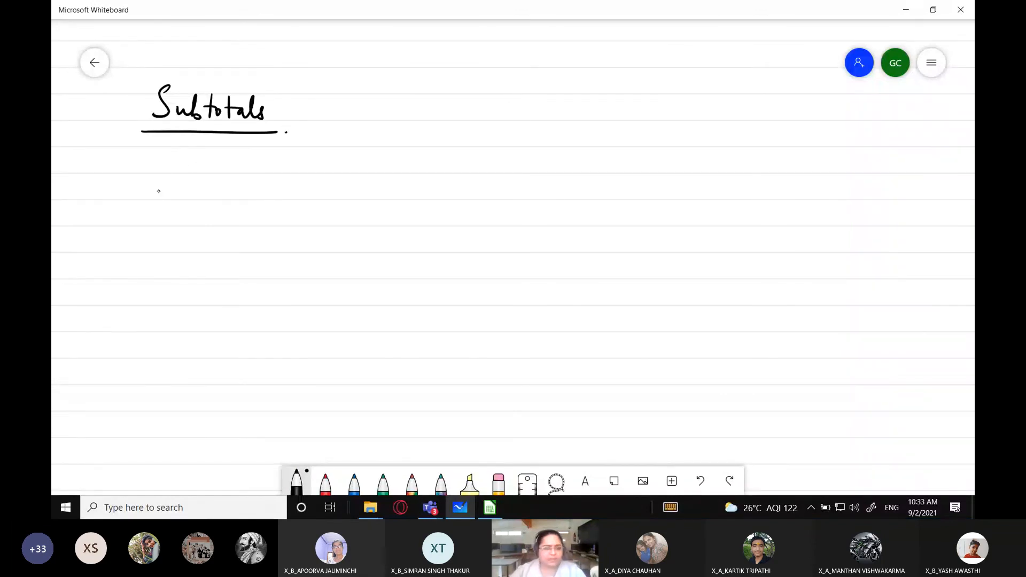
Handwrite the word "table" below the "Subtotals" heading
{"action": "mouse_move", "coordinate": [167, 164]}
{"action": "left_mouse_down"}
{"action": "mouse_move", "coordinate": [155, 200]}
{"action": "mouse_move", "coordinate": [170, 185]}
{"action": "left_mouse_up"}
{"action": "mouse_move", "coordinate": [180, 181]}
{"action": "left_mouse_down"}
{"action": "mouse_move", "coordinate": [182, 197]}
{"action": "mouse_move", "coordinate": [201, 197]}
{"action": "left_mouse_up"}
{"action": "left_click_drag", "start_coordinate": [205, 194], "coordinate": [213, 197]}
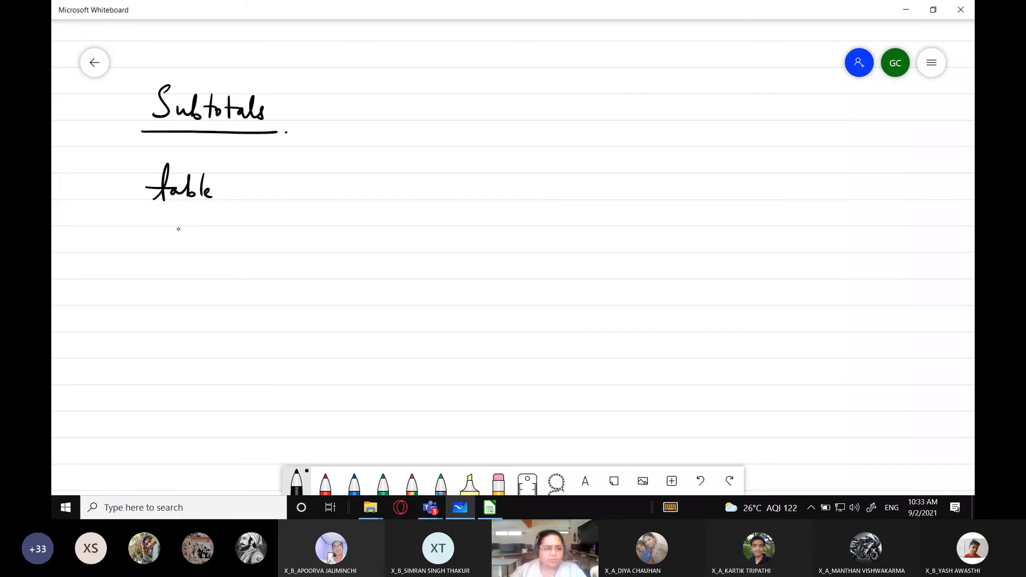
Handwrite "groups of records → Apply a function → on each group." on the line below "table"
{"action": "left_click_drag", "start_coordinate": [172, 240], "coordinate": [216, 251]}
{"action": "mouse_move", "coordinate": [216, 250]}
{"action": "left_mouse_down"}
{"action": "mouse_move", "coordinate": [215, 278]}
{"action": "mouse_move", "coordinate": [261, 233]}
{"action": "mouse_move", "coordinate": [264, 282]}
{"action": "mouse_move", "coordinate": [260, 255]}
{"action": "left_mouse_up"}
{"action": "left_click_drag", "start_coordinate": [283, 251], "coordinate": [458, 242]}
{"action": "mouse_move", "coordinate": [448, 238]}
{"action": "left_mouse_down"}
{"action": "mouse_move", "coordinate": [470, 259]}
{"action": "mouse_move", "coordinate": [506, 249]}
{"action": "left_mouse_up"}
{"action": "left_click_drag", "start_coordinate": [510, 233], "coordinate": [517, 279]}
{"action": "mouse_move", "coordinate": [548, 246]}
{"action": "left_mouse_down"}
{"action": "mouse_move", "coordinate": [573, 239]}
{"action": "mouse_move", "coordinate": [575, 277]}
{"action": "left_mouse_up"}
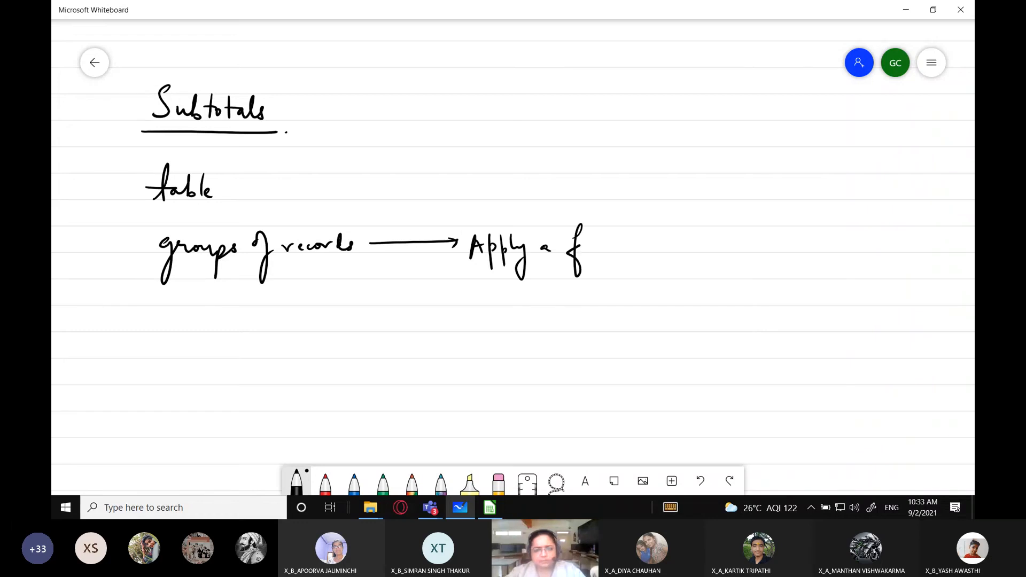
{"action": "left_click_drag", "start_coordinate": [616, 244], "coordinate": [698, 240]}
{"action": "mouse_move", "coordinate": [691, 235]}
{"action": "left_mouse_down"}
{"action": "mouse_move", "coordinate": [693, 247]}
{"action": "mouse_move", "coordinate": [769, 245]}
{"action": "left_mouse_up"}
{"action": "left_click_drag", "start_coordinate": [774, 242], "coordinate": [798, 267]}
{"action": "left_click_drag", "start_coordinate": [807, 248], "coordinate": [849, 247]}
{"action": "left_click_drag", "start_coordinate": [843, 245], "coordinate": [842, 271]}
{"action": "left_click_drag", "start_coordinate": [843, 247], "coordinate": [854, 247]}
{"action": "left_click", "coordinate": [859, 248]}
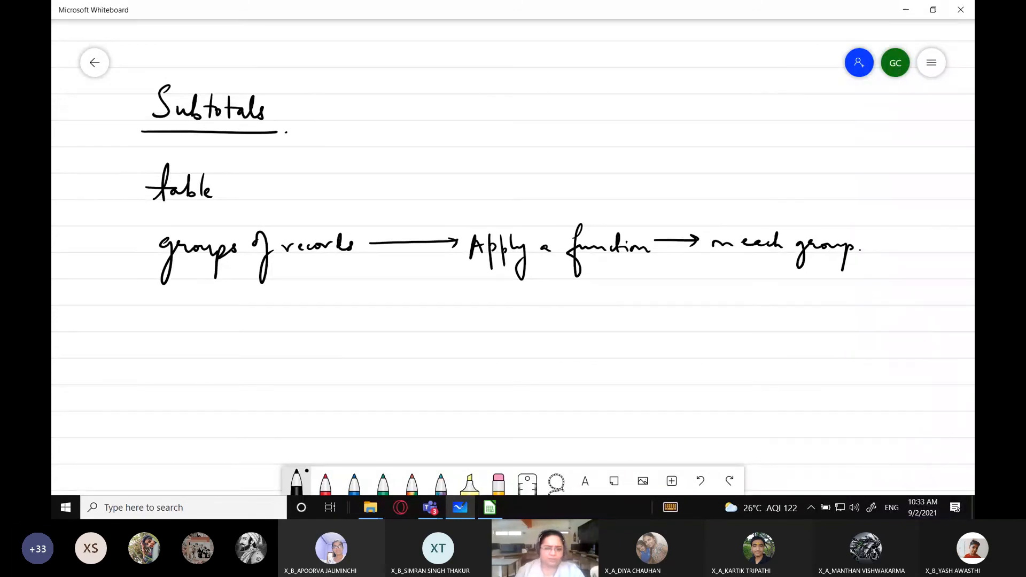
Switch to the LibreOffice Calc spreadsheet and examine the CLERK entries in the employee table's JOB column
{"action": "key", "text": "alt+Tab"}
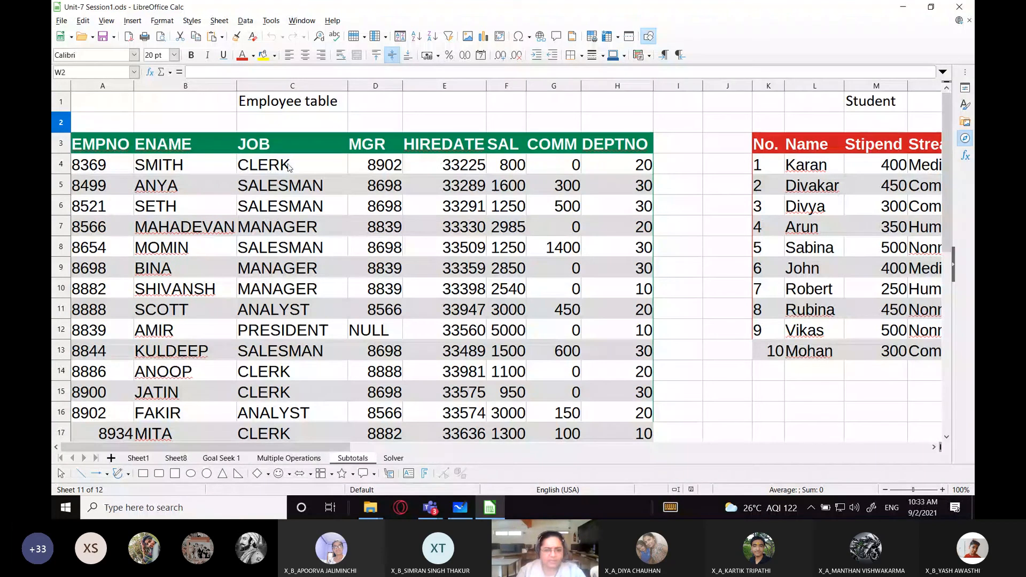
{"action": "left_click", "coordinate": [569, 268]}
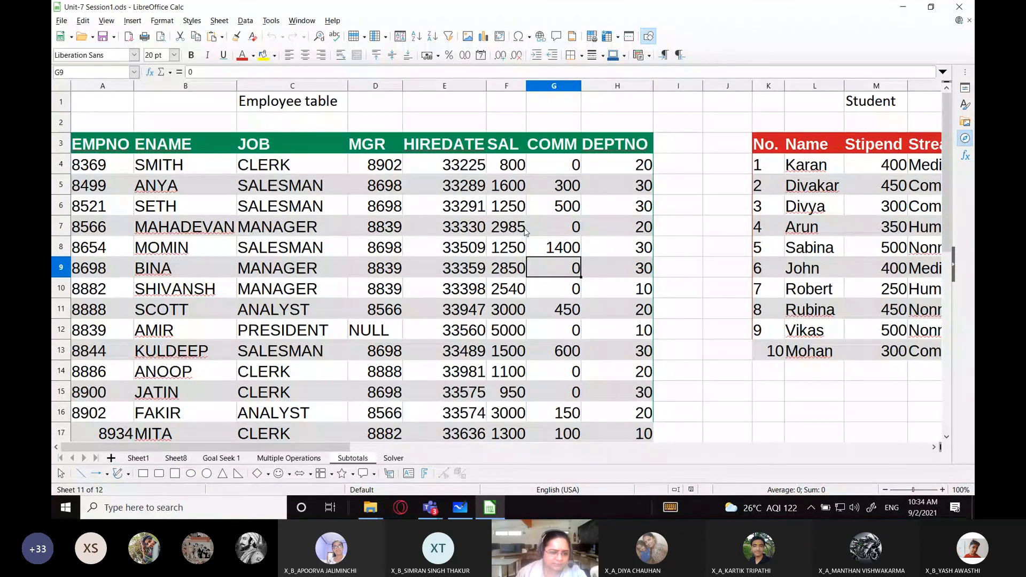
{"action": "scroll", "coordinate": [385, 246], "scroll_direction": "down", "scroll_amount": 1}
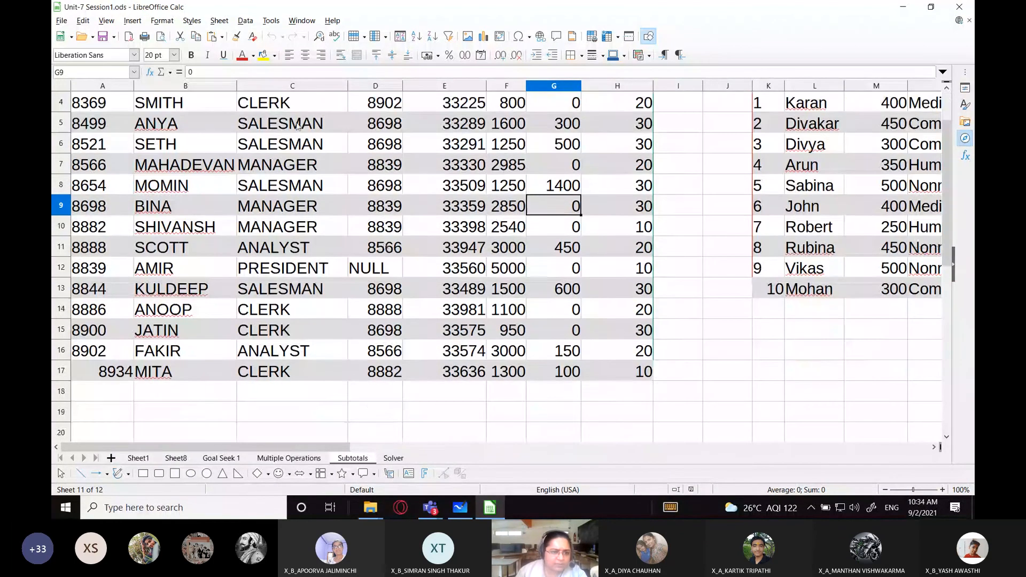
{"action": "scroll", "coordinate": [281, 164], "scroll_direction": "up", "scroll_amount": 1}
{"action": "left_click", "coordinate": [281, 164]}
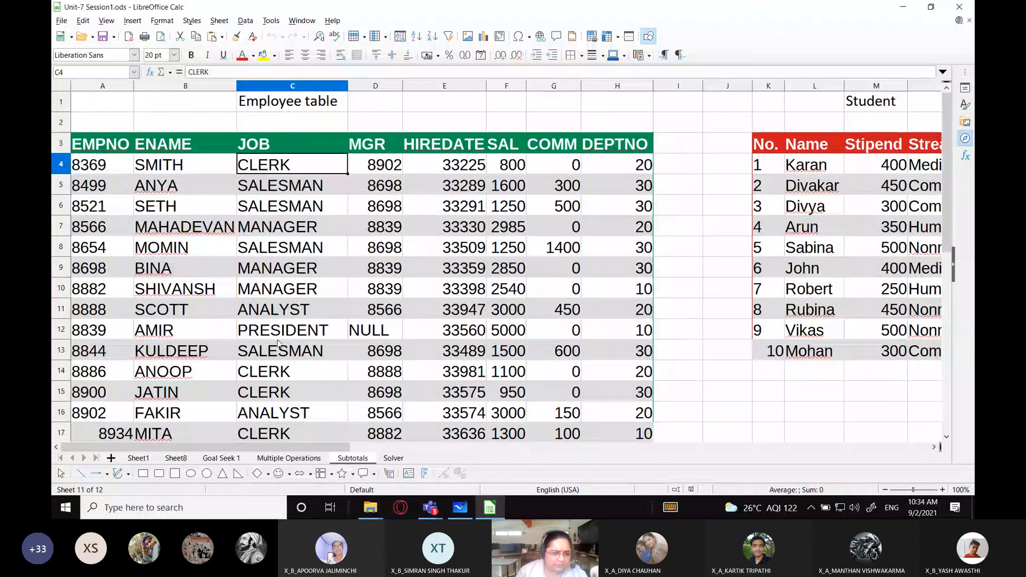
{"action": "left_click", "coordinate": [282, 376]}
{"action": "left_click", "coordinate": [278, 394]}
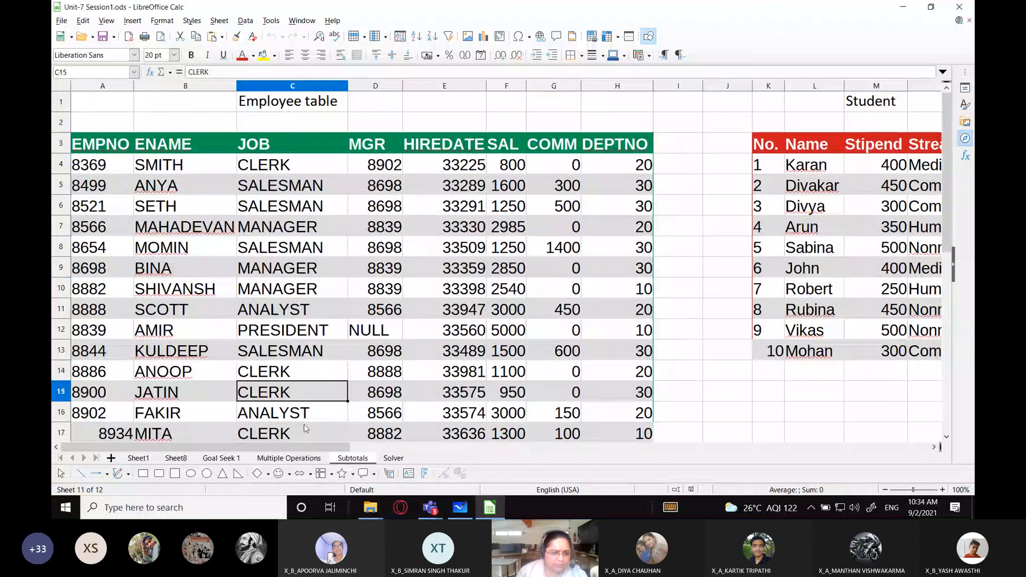
{"action": "left_click", "coordinate": [314, 426]}
{"action": "scroll", "coordinate": [315, 409], "scroll_direction": "up", "scroll_amount": 1}
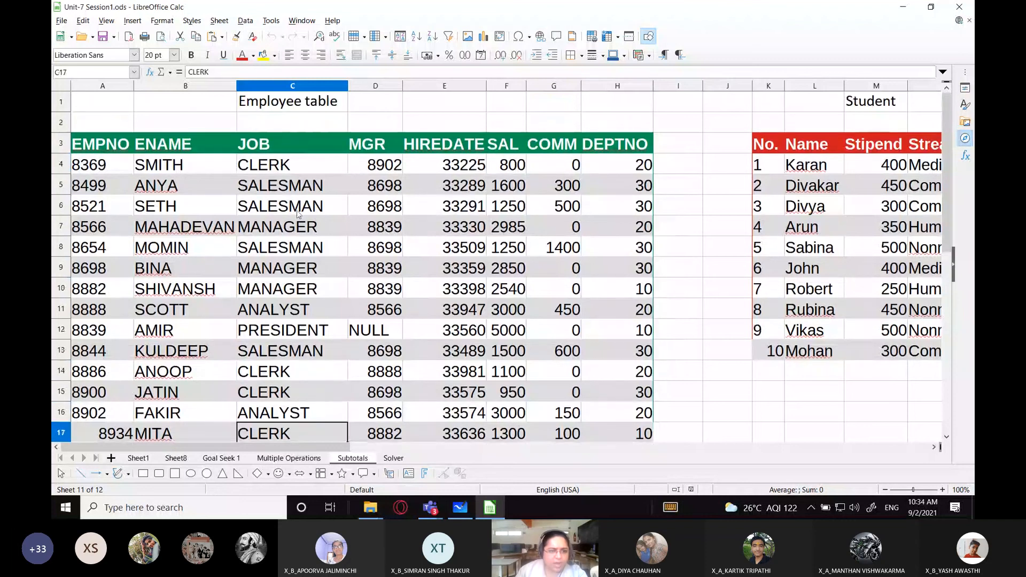
Go through each CLERK record in the employee table and look at its matching SAL value
{"action": "left_click", "coordinate": [286, 167]}
{"action": "left_click", "coordinate": [518, 164]}
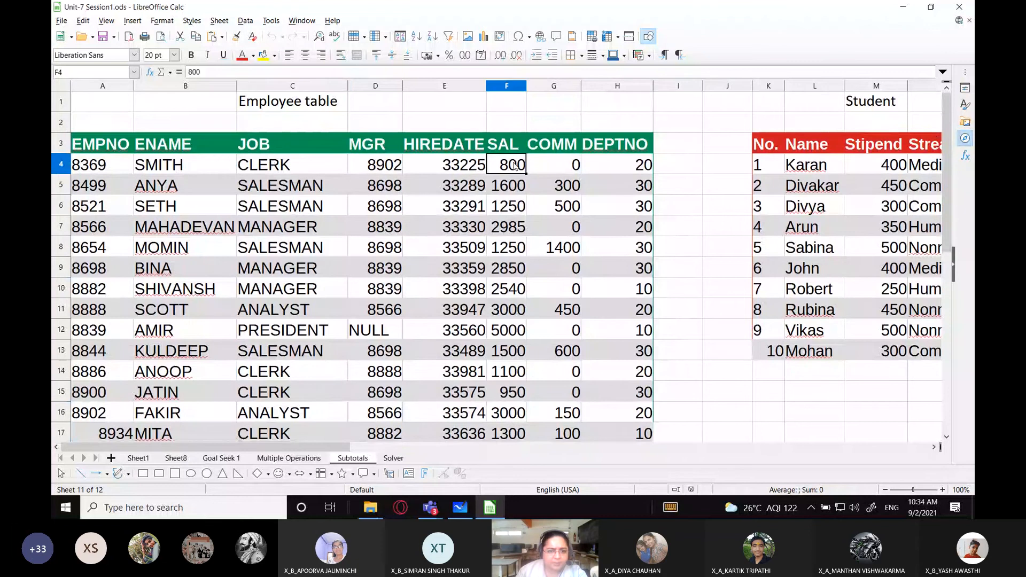
{"action": "left_click", "coordinate": [304, 374]}
{"action": "left_click", "coordinate": [520, 376]}
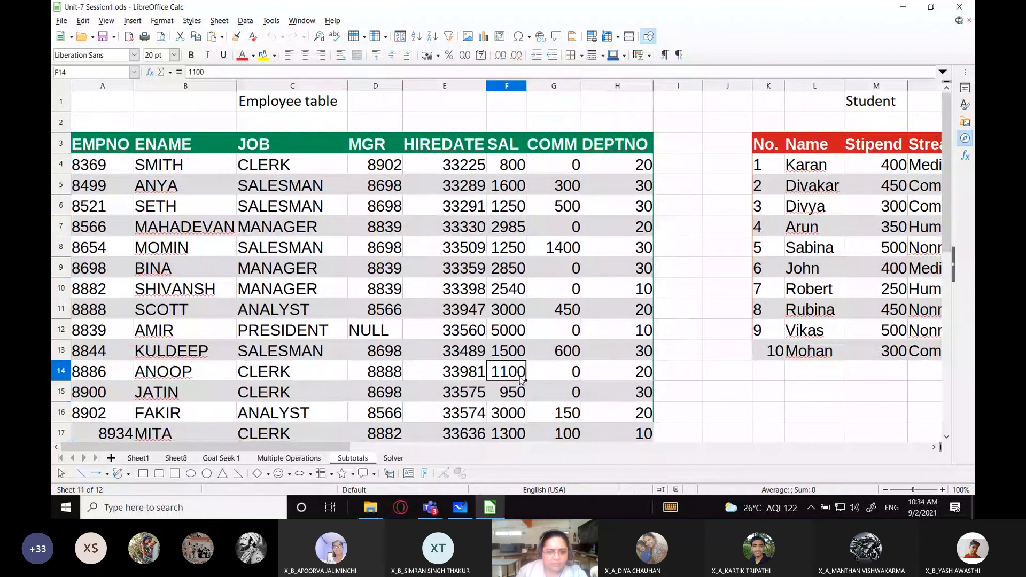
{"action": "left_click", "coordinate": [299, 395]}
{"action": "left_click", "coordinate": [510, 395]}
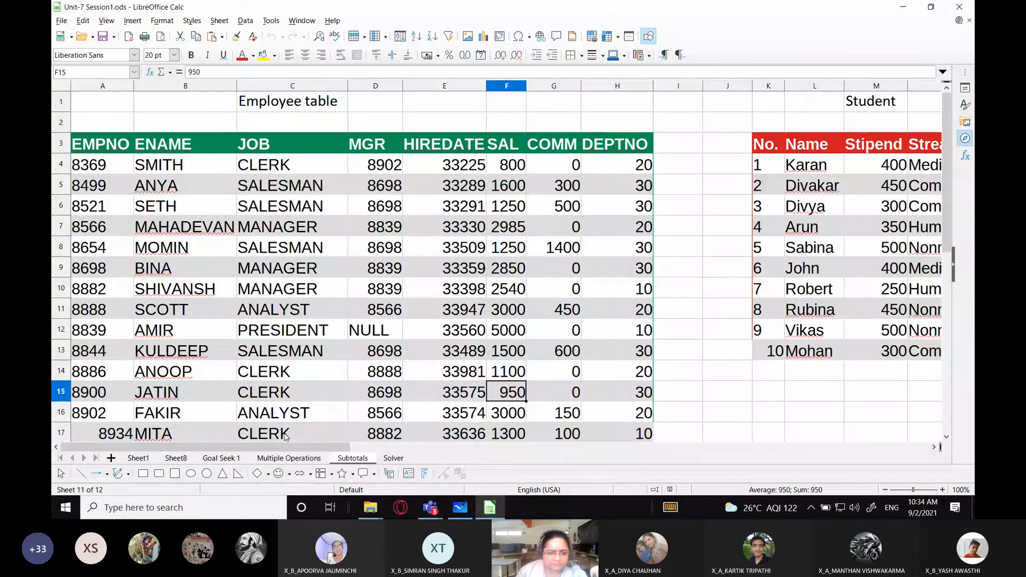
{"action": "left_click", "coordinate": [260, 436]}
{"action": "left_click", "coordinate": [511, 421]}
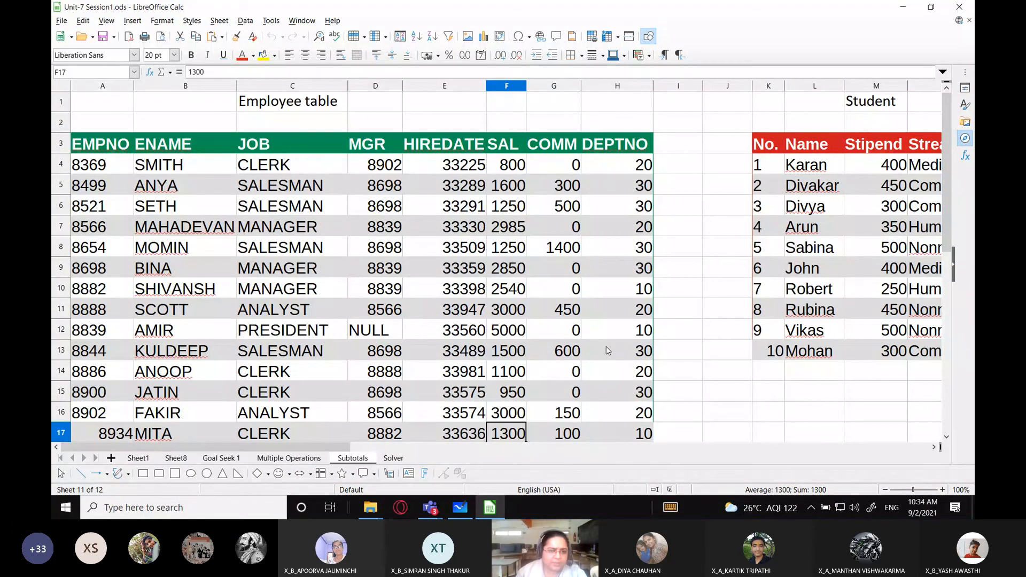
Enter the label "Subtotal of Sum according to Designation" in cell C22 below the employee table
{"action": "scroll", "coordinate": [607, 351], "scroll_direction": "down", "scroll_amount": 4}
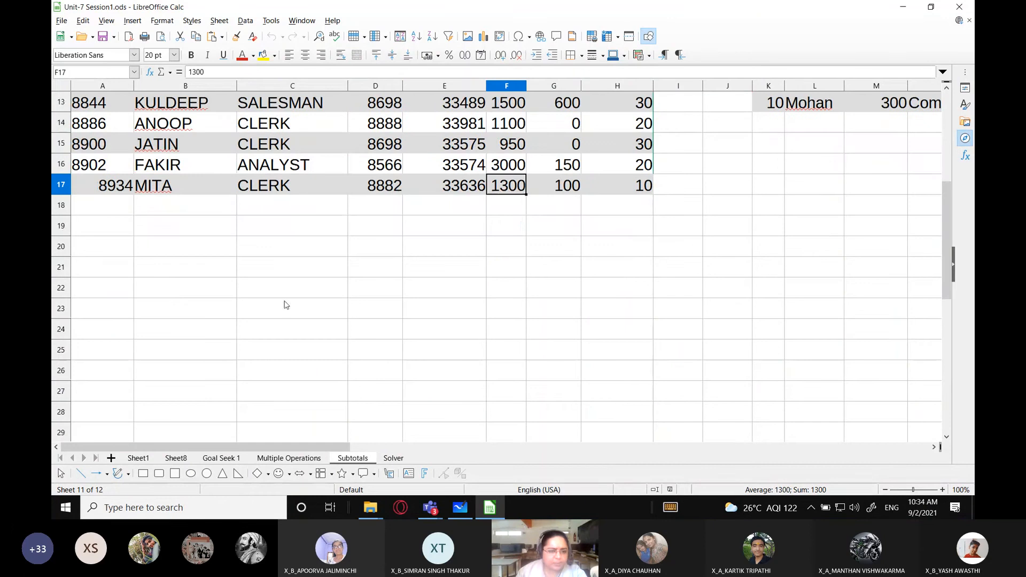
{"action": "left_click", "coordinate": [316, 293]}
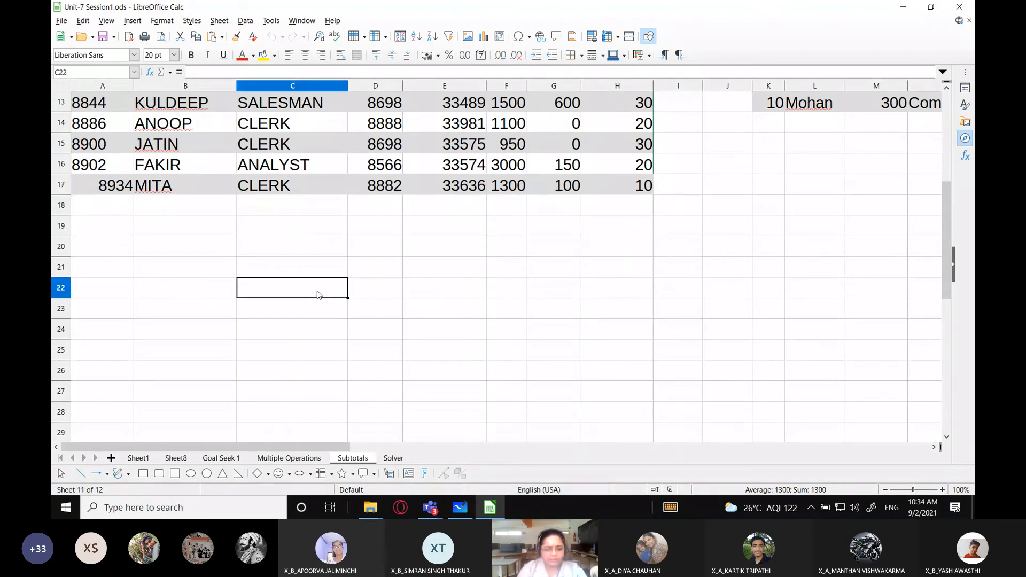
{"action": "type", "text": "Subtot"}
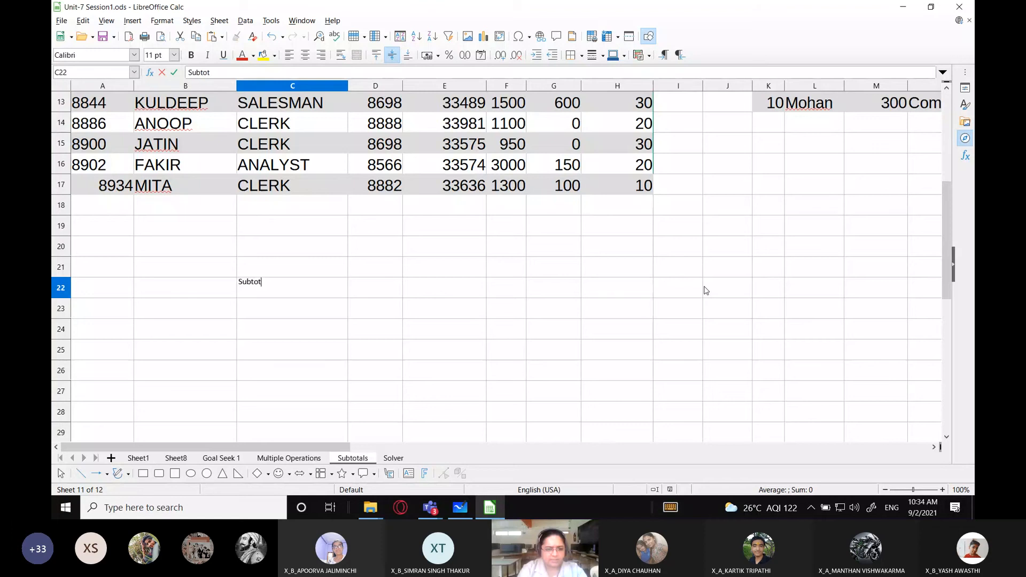
{"action": "type", "text": "al of Sum accord"}
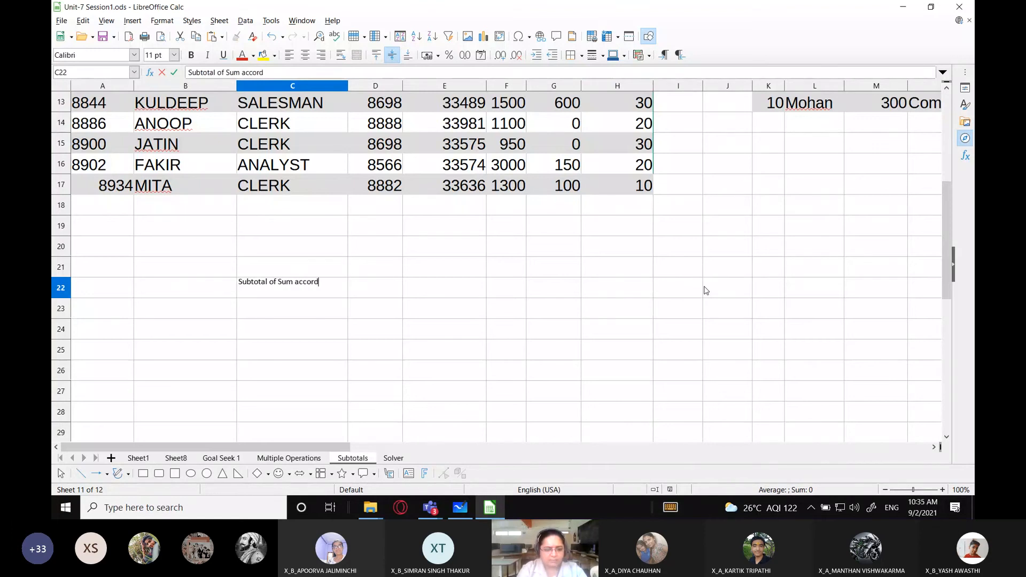
{"action": "type", "text": "ing to Design"}
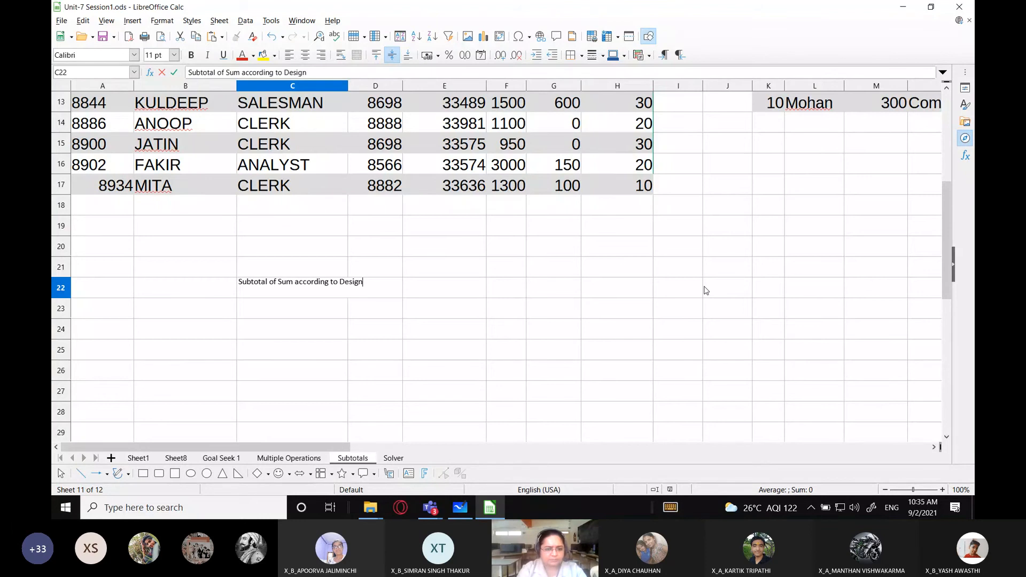
{"action": "type", "text": "nation"}
{"action": "key", "text": "Return"}
Replace the last word of the label in C22 so it reads "Subtotal of Sum according to Job"
{"action": "scroll", "coordinate": [328, 186], "scroll_direction": "up", "scroll_amount": 4}
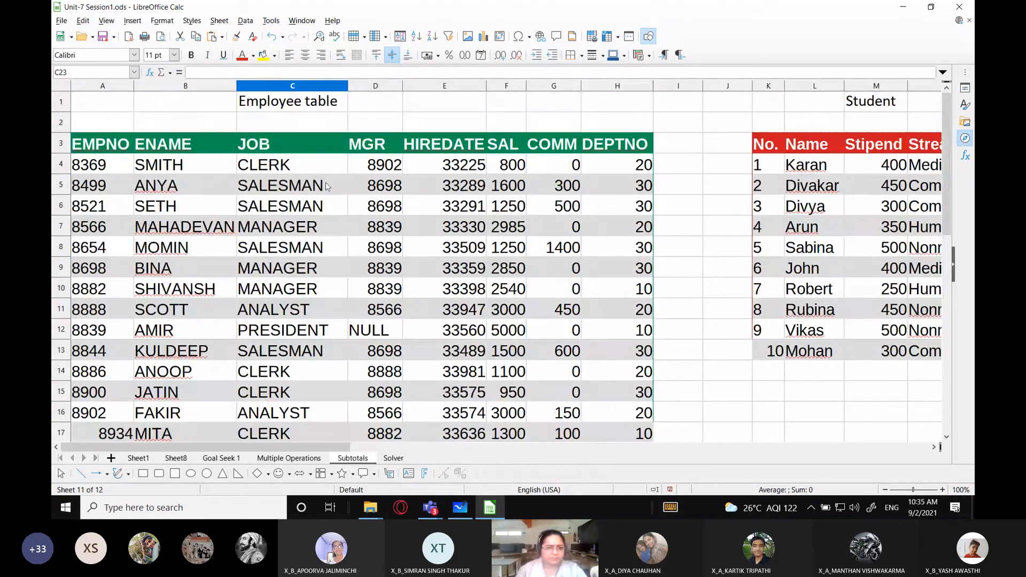
{"action": "scroll", "coordinate": [325, 181], "scroll_direction": "down", "scroll_amount": 4}
{"action": "key", "text": "Up"}
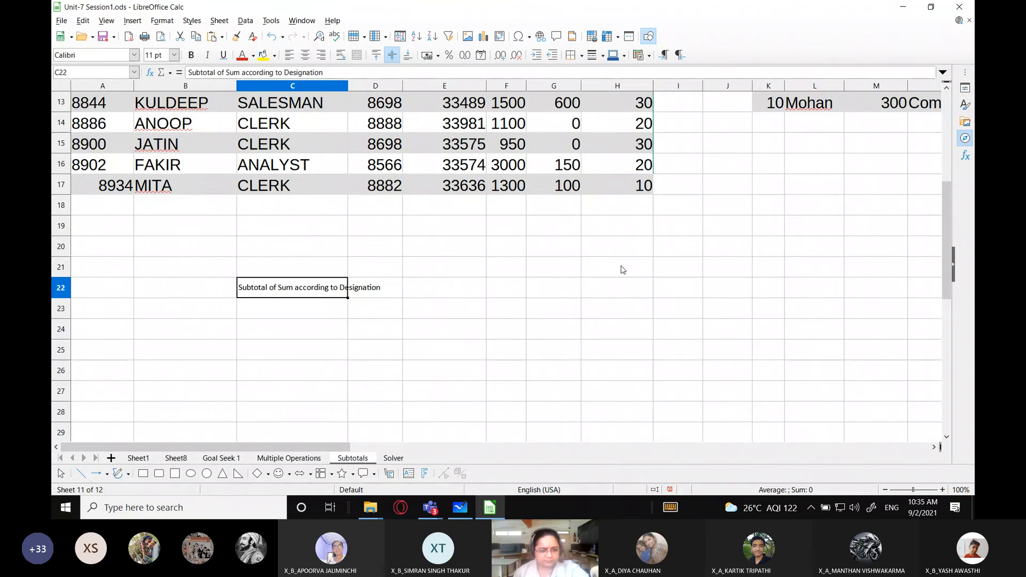
{"action": "key", "text": "F2"}
{"action": "key", "text": "BackSpace"}
{"action": "key", "text": "BackSpace"}
{"action": "key", "text": "BackSpace"}
{"action": "key", "text": "BackSpace"}
{"action": "key", "text": "BackSpace"}
{"action": "key", "text": "BackSpace"}
{"action": "key", "text": "BackSpace"}
{"action": "key", "text": "BackSpace"}
{"action": "key", "text": "BackSpace"}
{"action": "key", "text": "BackSpace"}
{"action": "key", "text": "BackSpace"}
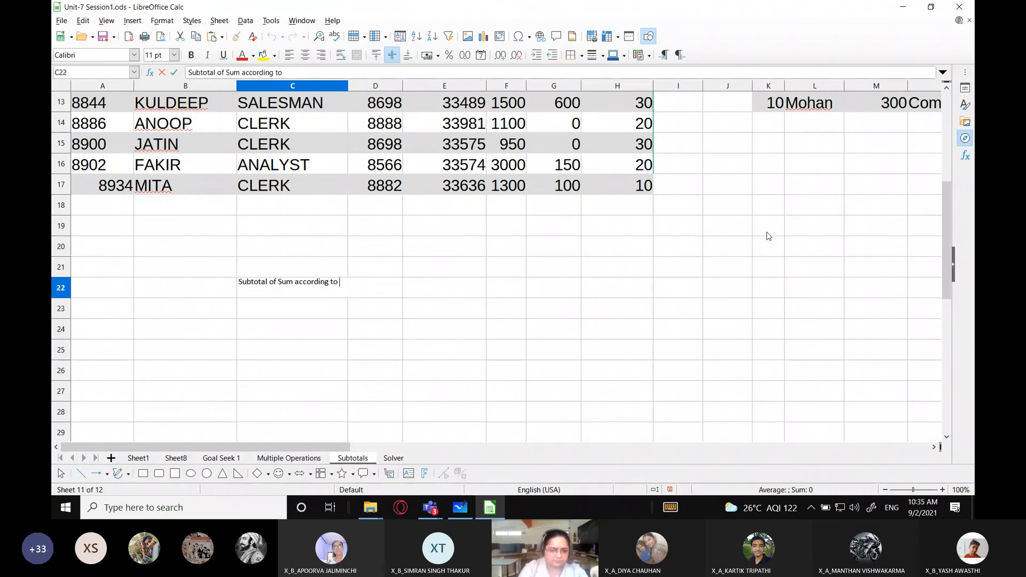
{"action": "type", "text": "Job"}
{"action": "key", "text": "Return"}
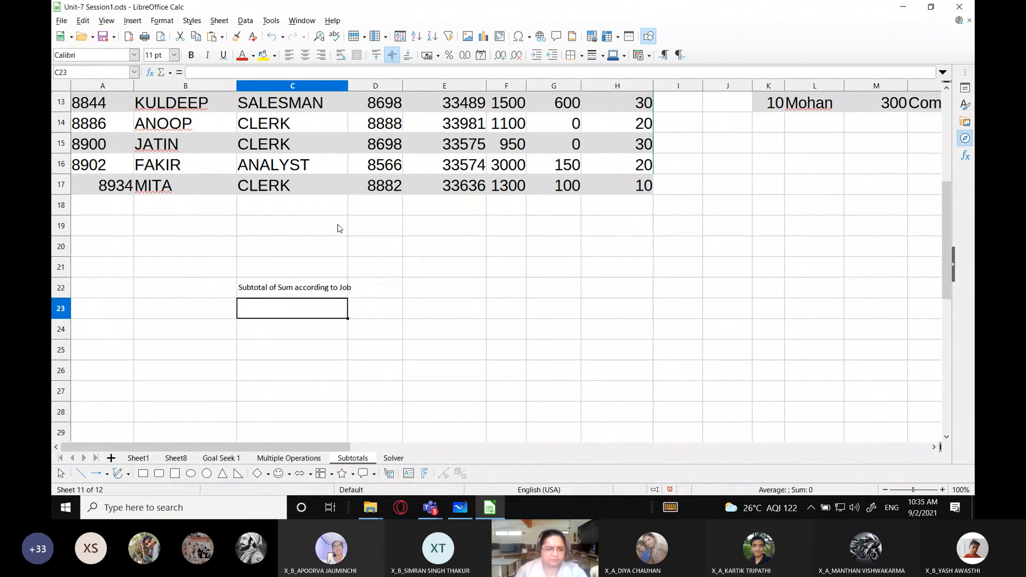
Set the font size of the label in cell C22 to 22 pt
{"action": "left_click", "coordinate": [285, 296]}
{"action": "left_click", "coordinate": [276, 191]}
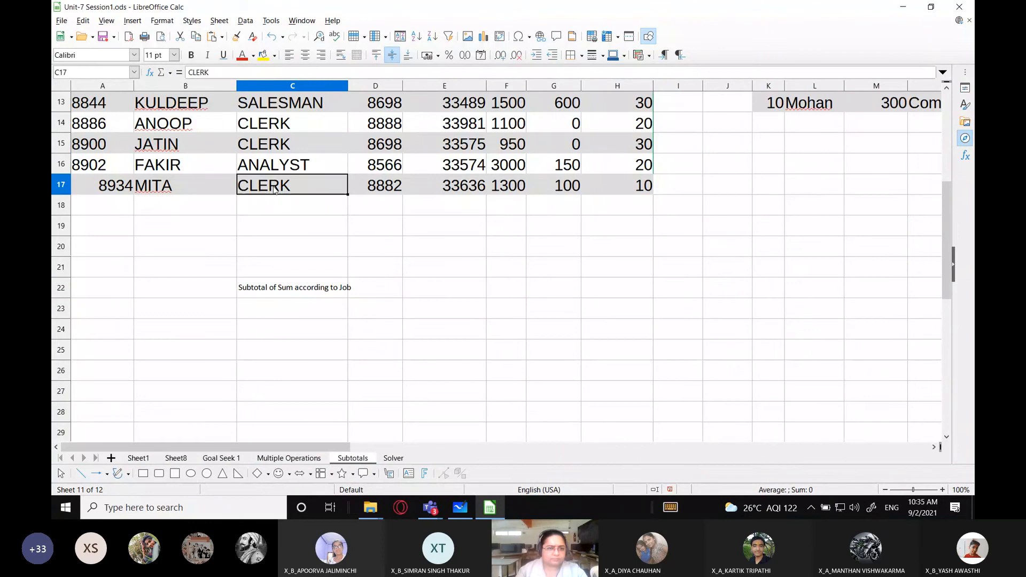
{"action": "left_click", "coordinate": [306, 292]}
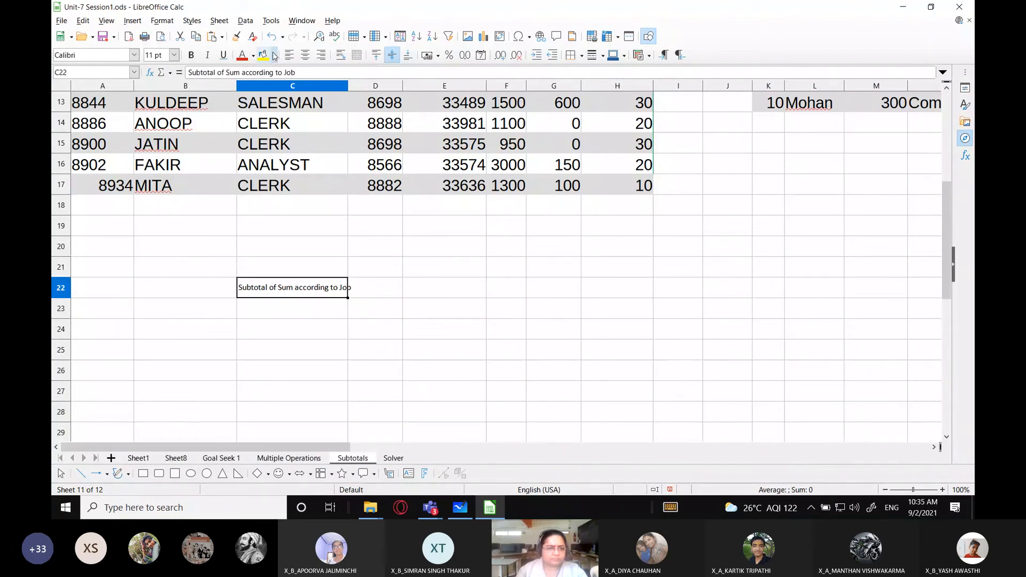
{"action": "left_click", "coordinate": [174, 55]}
{"action": "left_click", "coordinate": [156, 159]}
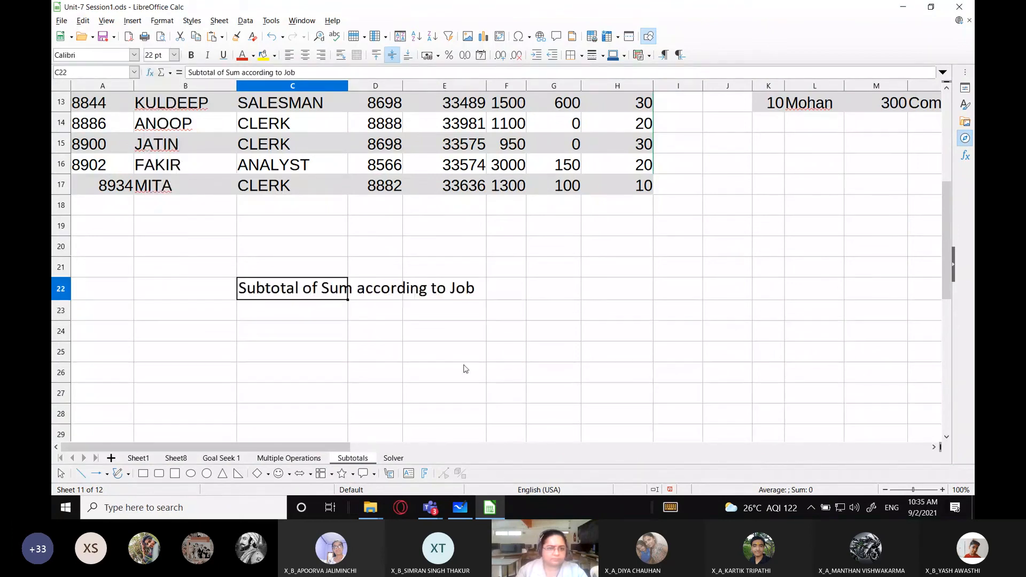
Turn on automatic text wrapping for the label in cell C22
{"action": "left_click", "coordinate": [467, 344]}
{"action": "left_click", "coordinate": [336, 287]}
{"action": "left_click", "coordinate": [162, 20]}
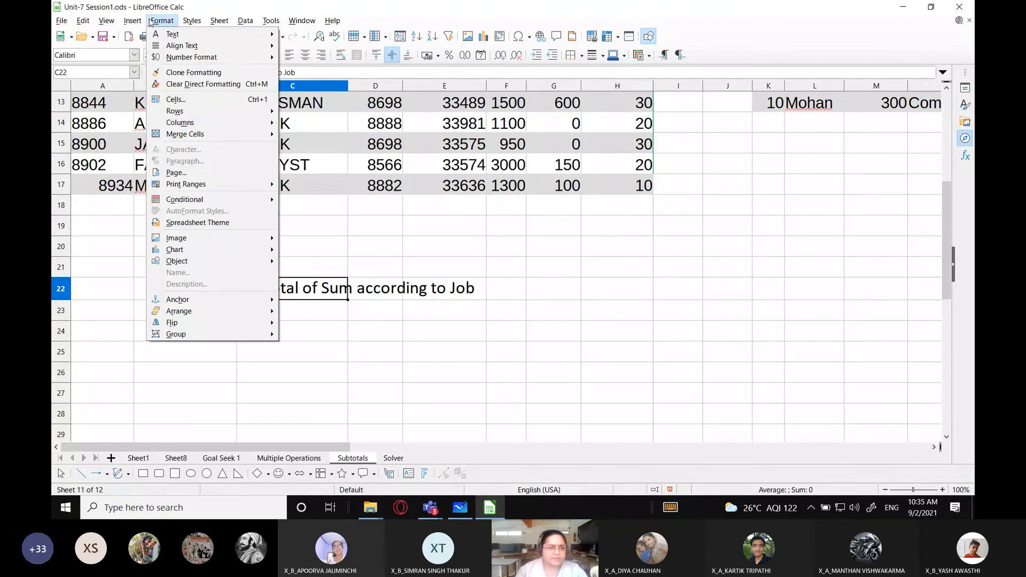
{"action": "left_click", "coordinate": [184, 99]}
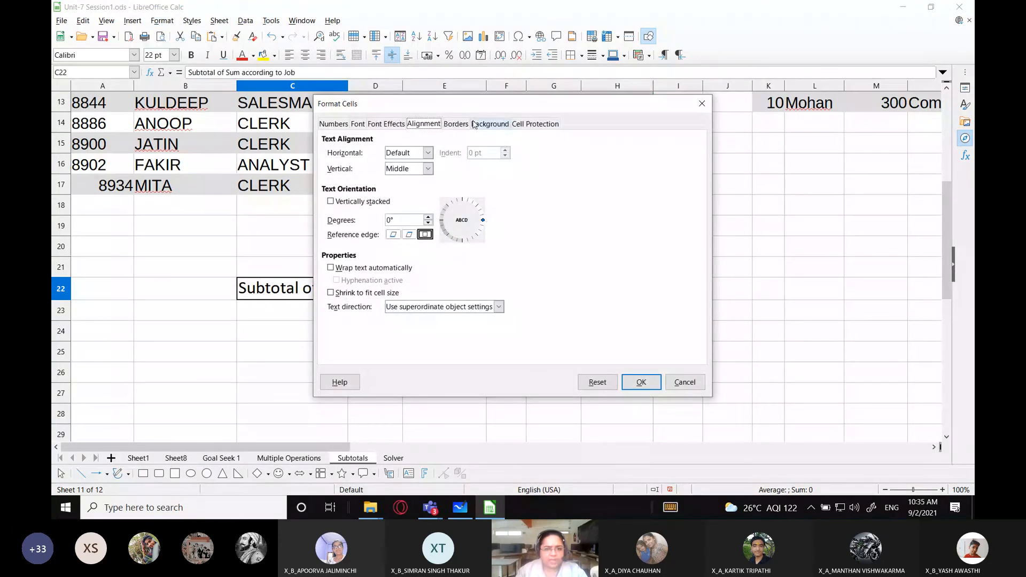
{"action": "left_click", "coordinate": [332, 267]}
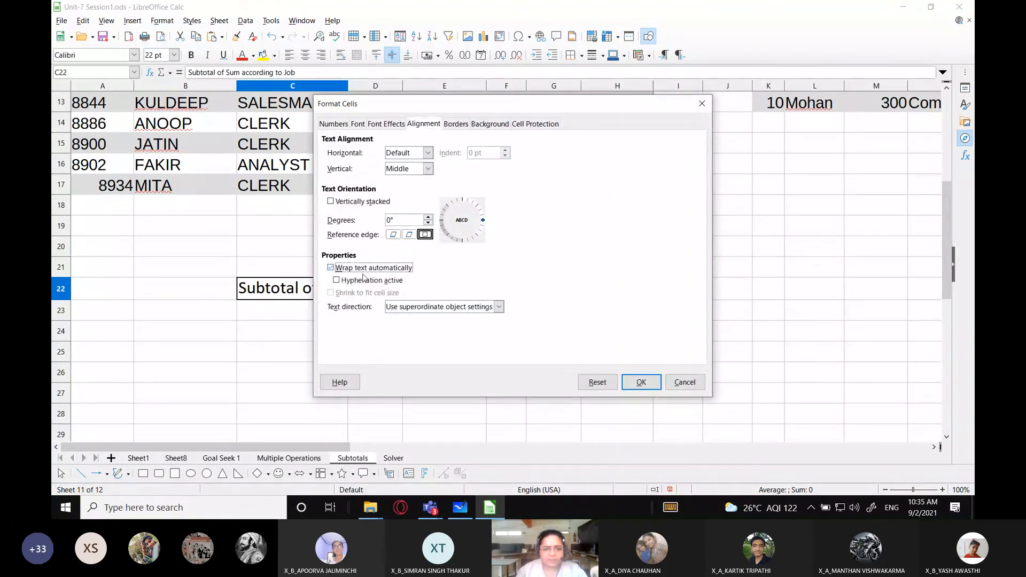
{"action": "key", "text": "Return"}
{"action": "left_click", "coordinate": [385, 284]}
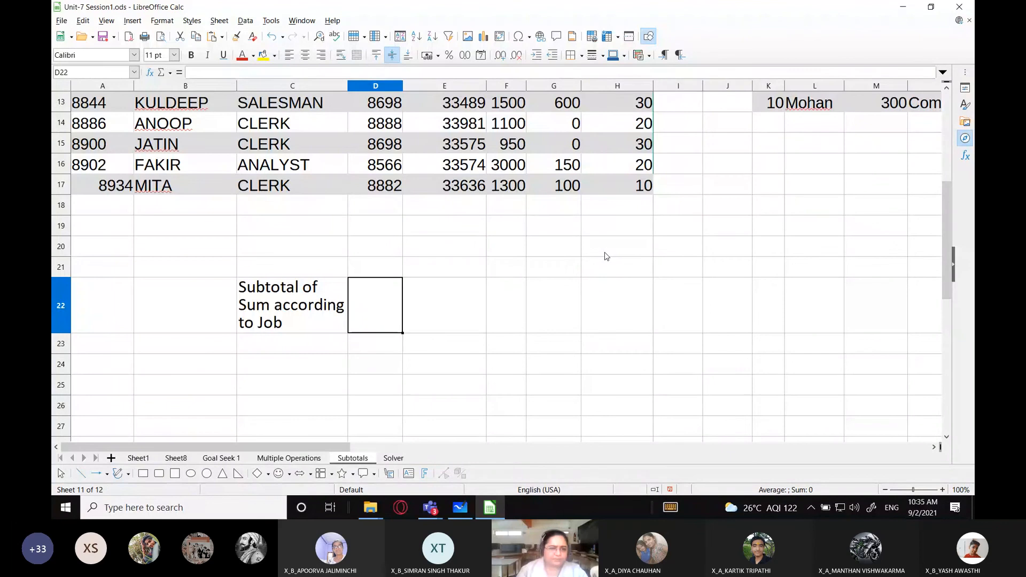
Select the whole employee table including its header row, range A3:H17
{"action": "scroll", "coordinate": [599, 257], "scroll_direction": "up", "scroll_amount": 4}
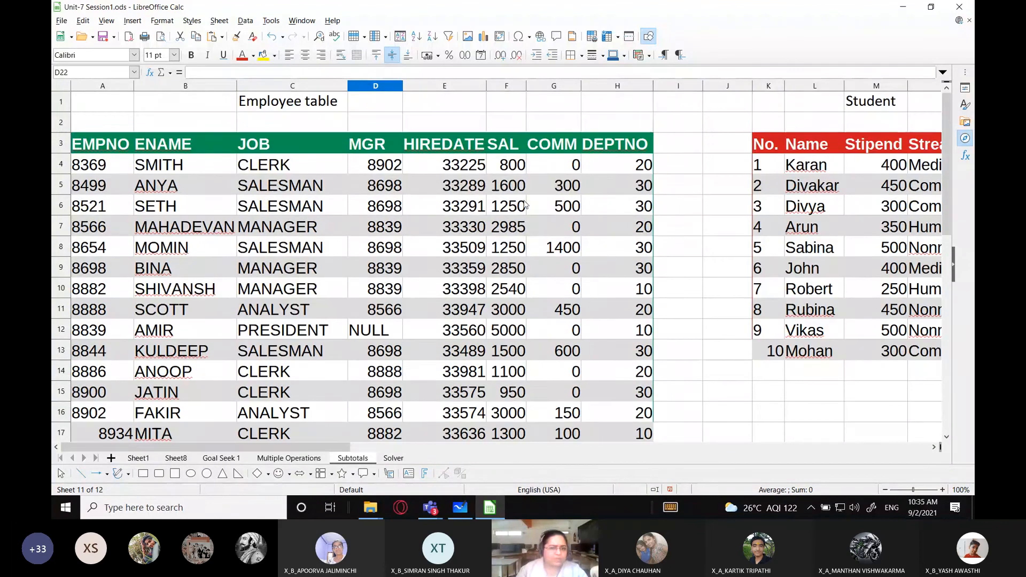
{"action": "scroll", "coordinate": [525, 205], "scroll_direction": "down", "scroll_amount": 1}
{"action": "scroll", "coordinate": [525, 205], "scroll_direction": "up", "scroll_amount": 1}
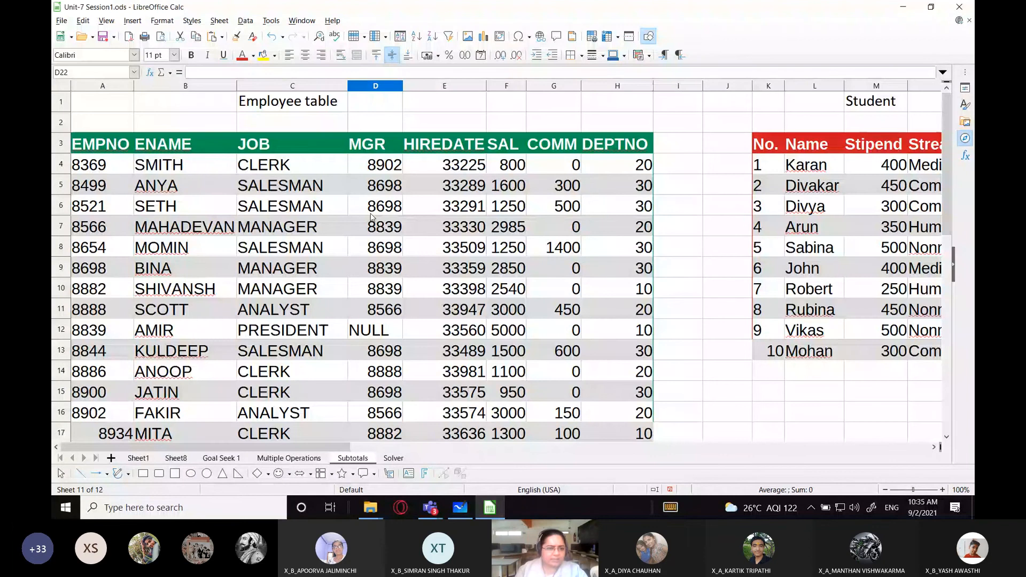
{"action": "left_click", "coordinate": [90, 147]}
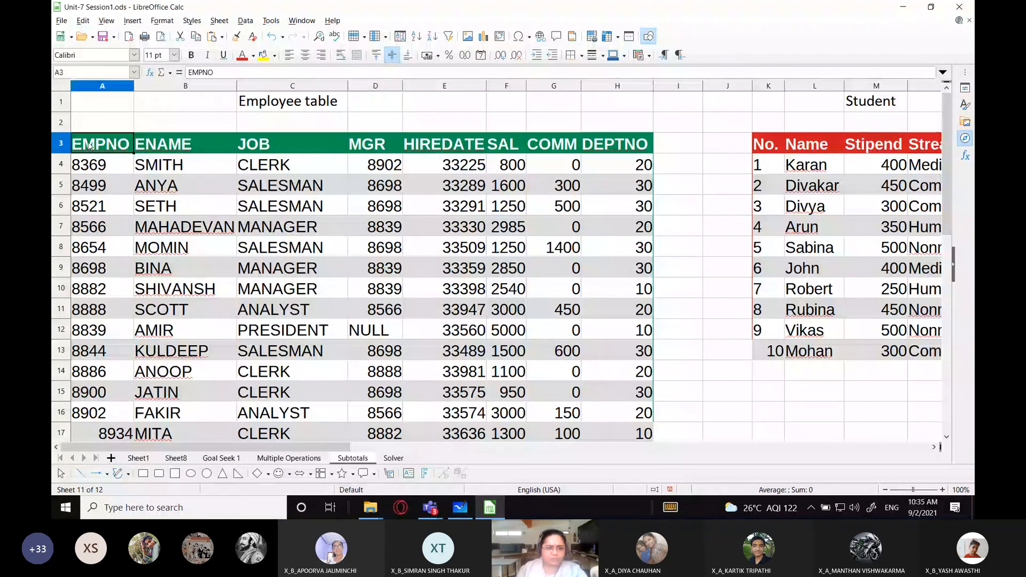
{"action": "left_click_drag", "start_coordinate": [90, 147], "coordinate": [596, 398]}
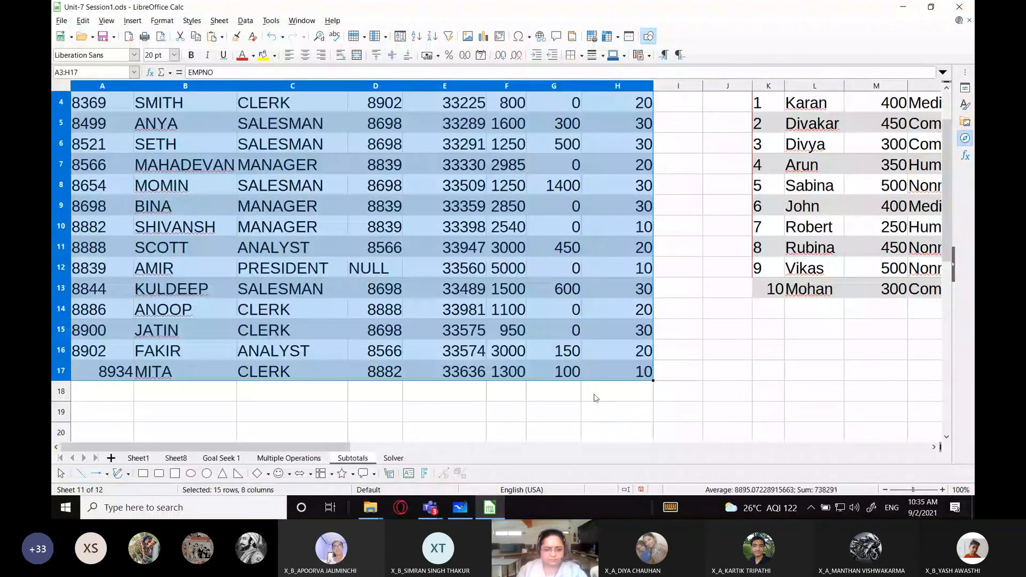
Switch to Microsoft Whiteboard, paste the copied employee table on the blank page, and enlarge it to about three times its size
{"action": "left_click", "coordinate": [460, 507]}
{"action": "left_click_drag", "start_coordinate": [468, 398], "coordinate": [477, 188]}
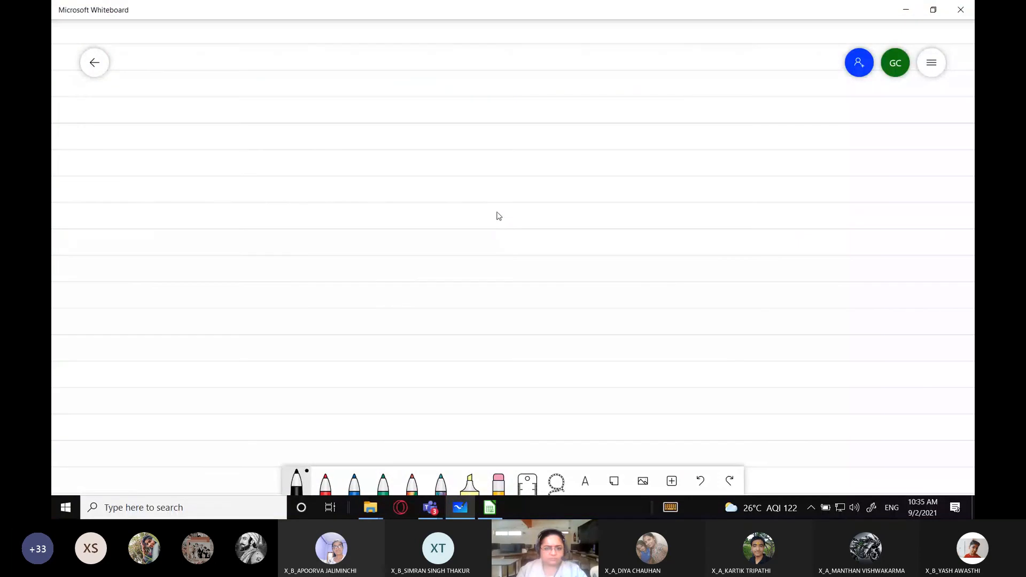
{"action": "key", "text": "ctrl+v"}
{"action": "left_click_drag", "start_coordinate": [521, 253], "coordinate": [455, 204]}
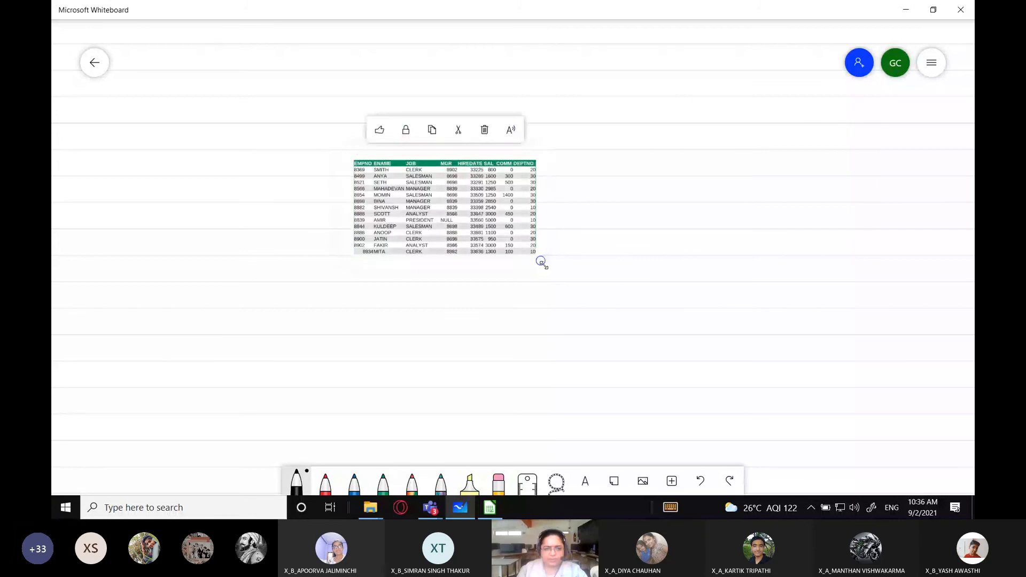
{"action": "left_click_drag", "start_coordinate": [541, 261], "coordinate": [733, 360]}
{"action": "left_click_drag", "start_coordinate": [493, 205], "coordinate": [494, 246]}
{"action": "left_click", "coordinate": [405, 80]}
{"action": "left_click", "coordinate": [836, 197]}
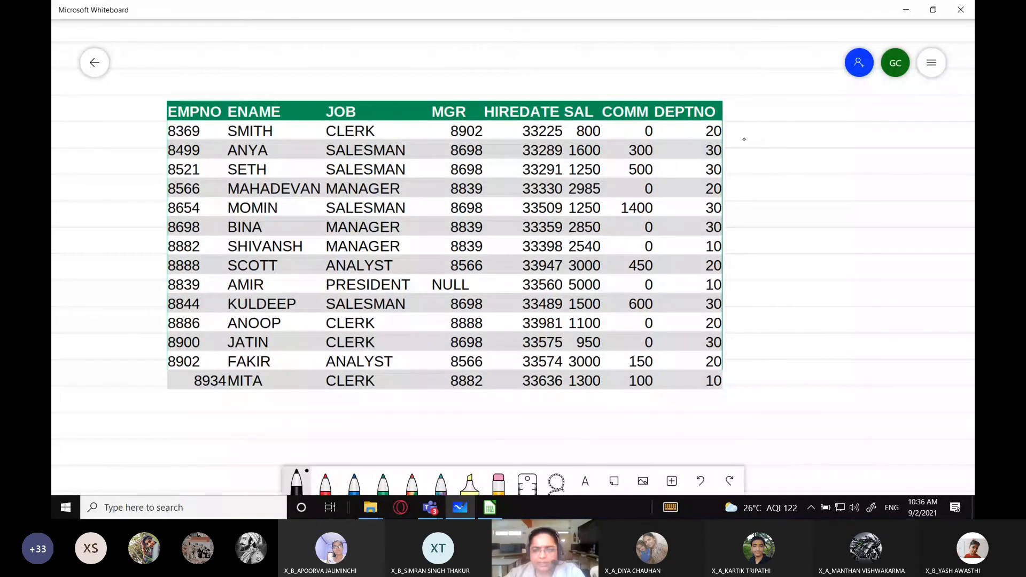
Handwrite the job names Clerk, Salesman and Manager beside the table and note the count 4 after Clerk
{"action": "left_click_drag", "start_coordinate": [748, 129], "coordinate": [754, 145]}
{"action": "mouse_move", "coordinate": [760, 138]}
{"action": "left_mouse_down"}
{"action": "mouse_move", "coordinate": [798, 145]}
{"action": "mouse_move", "coordinate": [766, 172]}
{"action": "mouse_move", "coordinate": [816, 172]}
{"action": "left_mouse_up"}
{"action": "mouse_move", "coordinate": [739, 182]}
{"action": "left_mouse_down"}
{"action": "mouse_move", "coordinate": [741, 199]}
{"action": "mouse_move", "coordinate": [798, 210]}
{"action": "mouse_move", "coordinate": [818, 196]}
{"action": "left_mouse_up"}
{"action": "left_click_drag", "start_coordinate": [805, 138], "coordinate": [842, 136]}
{"action": "left_click_drag", "start_coordinate": [855, 127], "coordinate": [863, 133]}
{"action": "left_click_drag", "start_coordinate": [861, 125], "coordinate": [861, 140]}
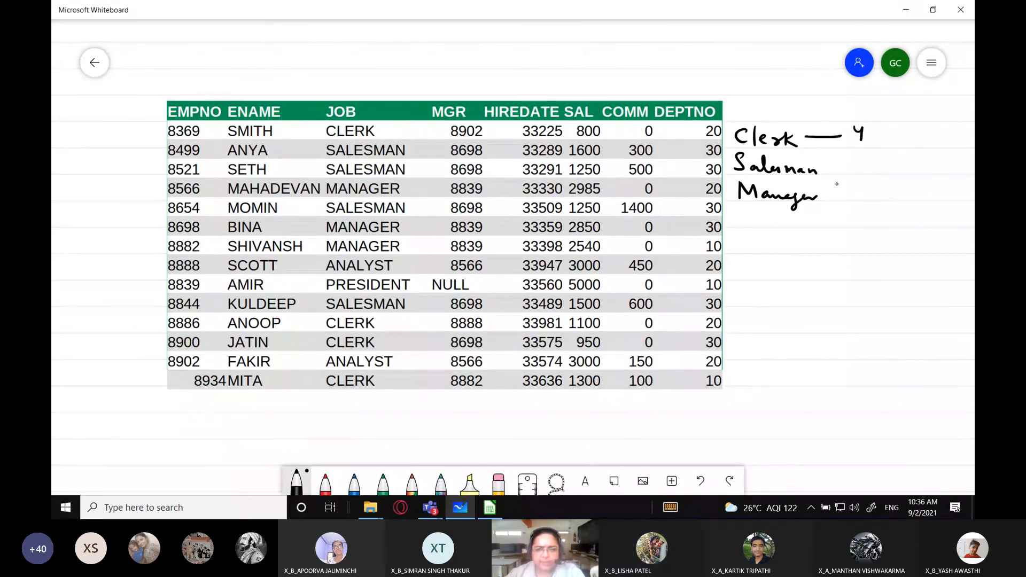
Handwrite the count 4 after Salesman and the count 3 after Manager in the job list
{"action": "left_click_drag", "start_coordinate": [827, 168], "coordinate": [850, 167]}
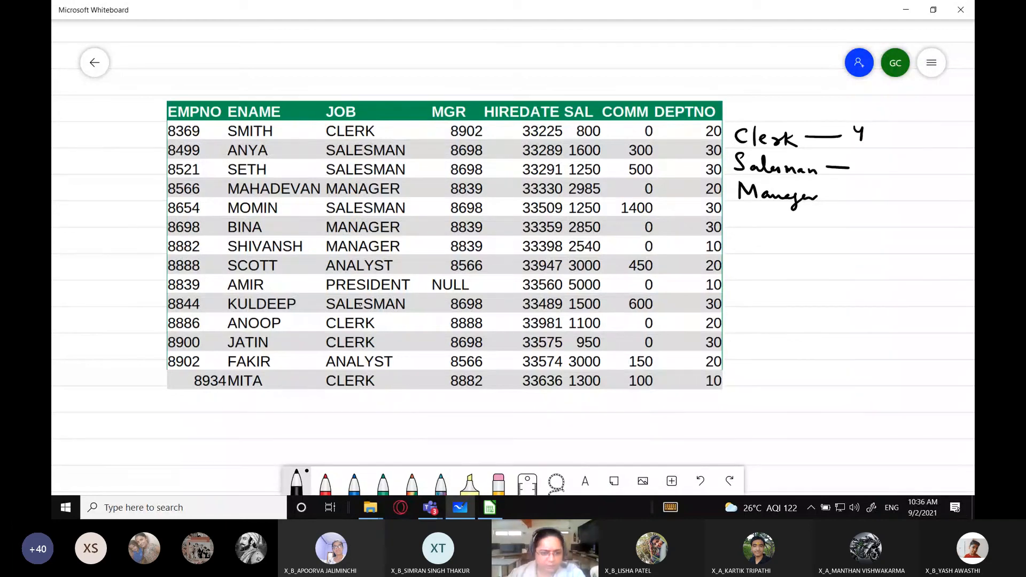
{"action": "mouse_move", "coordinate": [858, 159]}
{"action": "left_mouse_down"}
{"action": "mouse_move", "coordinate": [864, 177]}
{"action": "mouse_move", "coordinate": [848, 188]}
{"action": "left_mouse_up"}
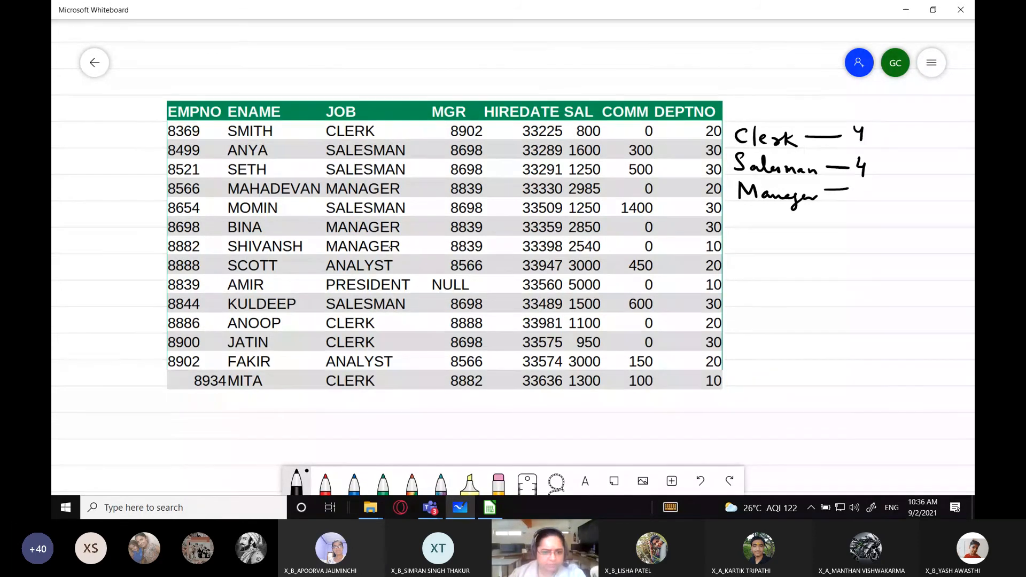
{"action": "left_click_drag", "start_coordinate": [862, 185], "coordinate": [859, 199]}
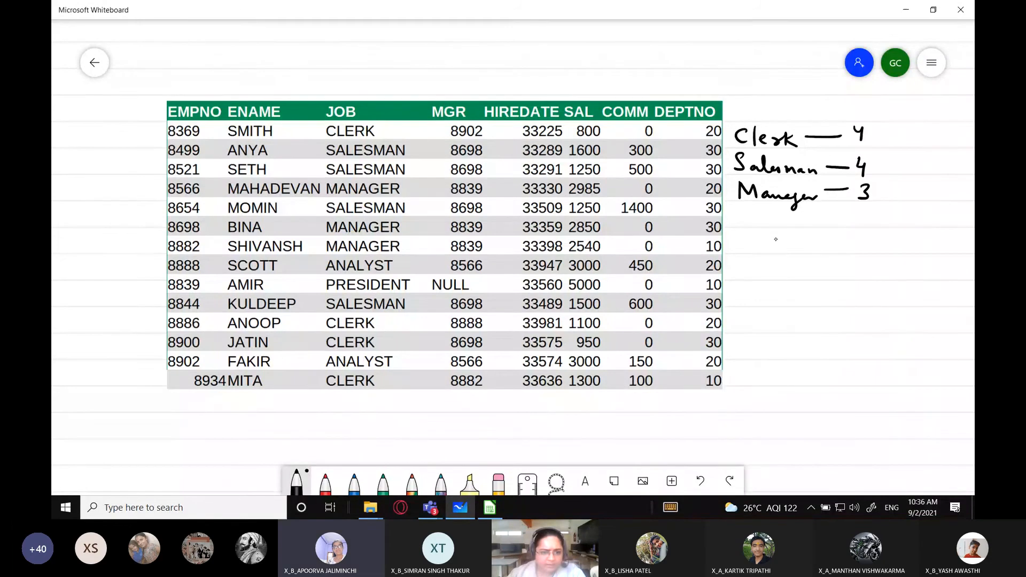
Add Analyst with count 2 and President with count 1 to the handwritten list, and close the list with a curly brace
{"action": "left_click_drag", "start_coordinate": [736, 228], "coordinate": [842, 223]}
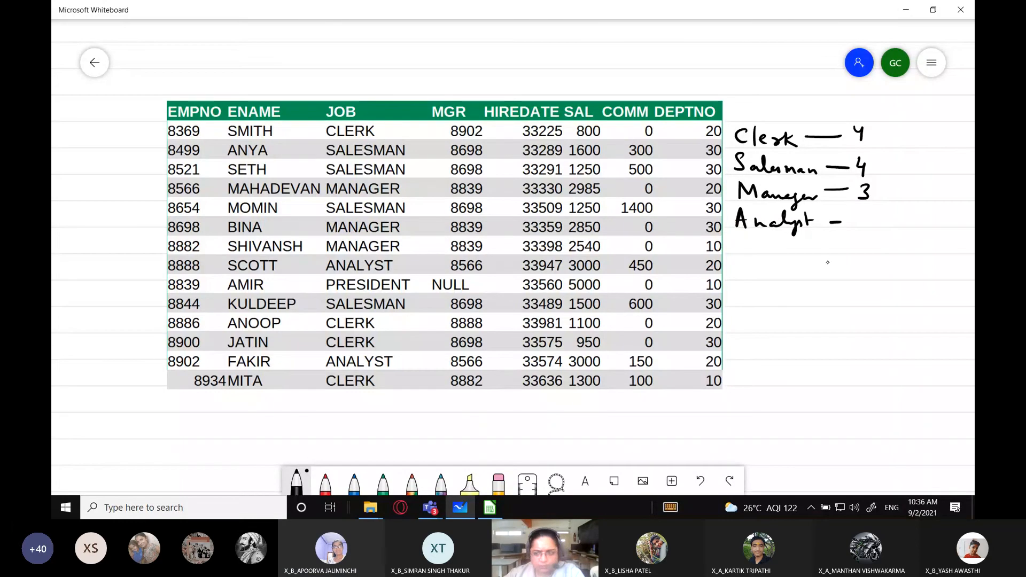
{"action": "left_click_drag", "start_coordinate": [854, 214], "coordinate": [876, 227]}
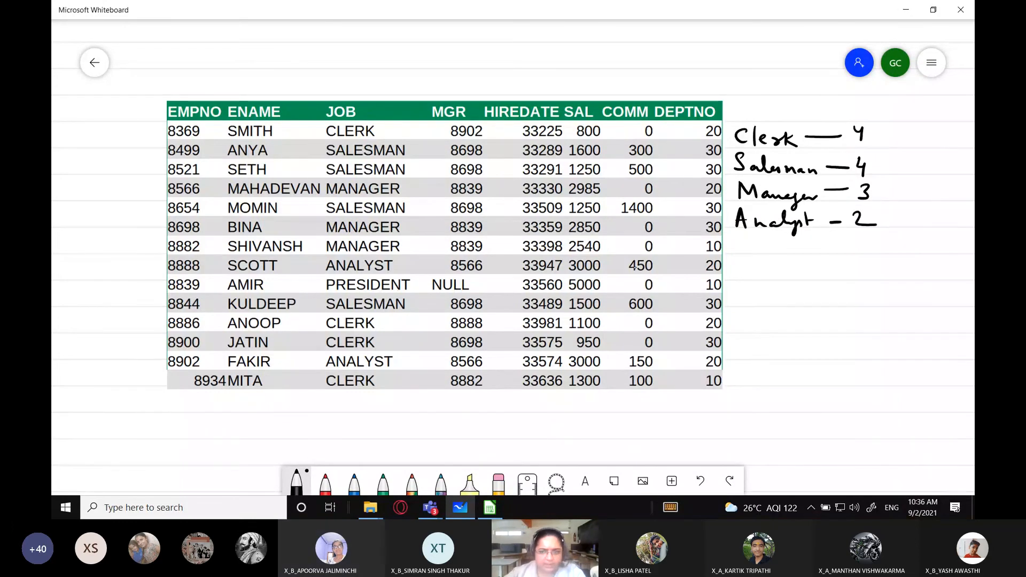
{"action": "left_click_drag", "start_coordinate": [740, 236], "coordinate": [739, 261]}
{"action": "mouse_move", "coordinate": [740, 240]}
{"action": "left_mouse_down"}
{"action": "mouse_move", "coordinate": [782, 256]}
{"action": "mouse_move", "coordinate": [849, 255]}
{"action": "left_mouse_up"}
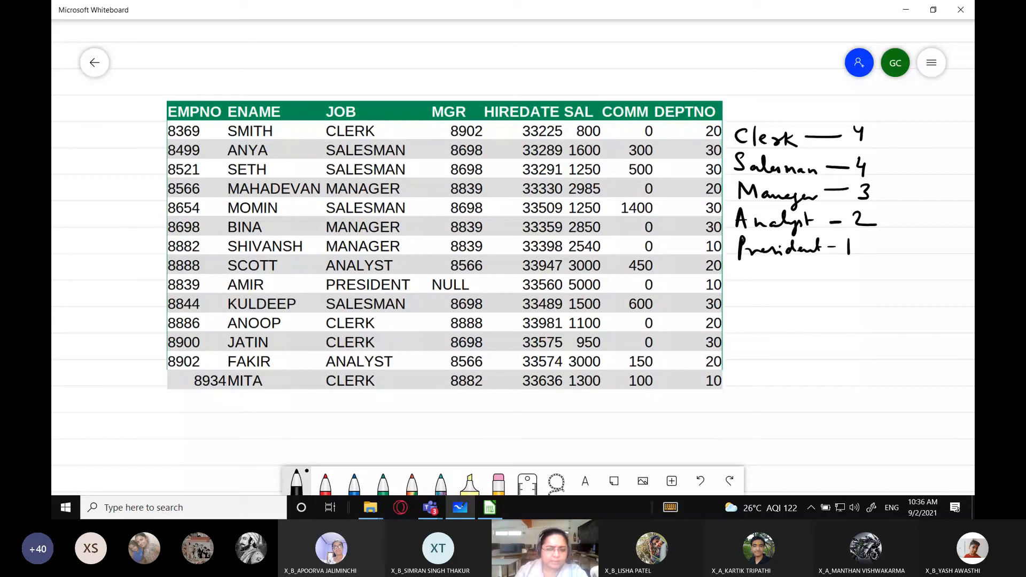
{"action": "mouse_move", "coordinate": [877, 127]}
{"action": "left_mouse_down"}
{"action": "mouse_move", "coordinate": [889, 171]}
{"action": "mouse_move", "coordinate": [862, 270]}
{"action": "left_mouse_up"}
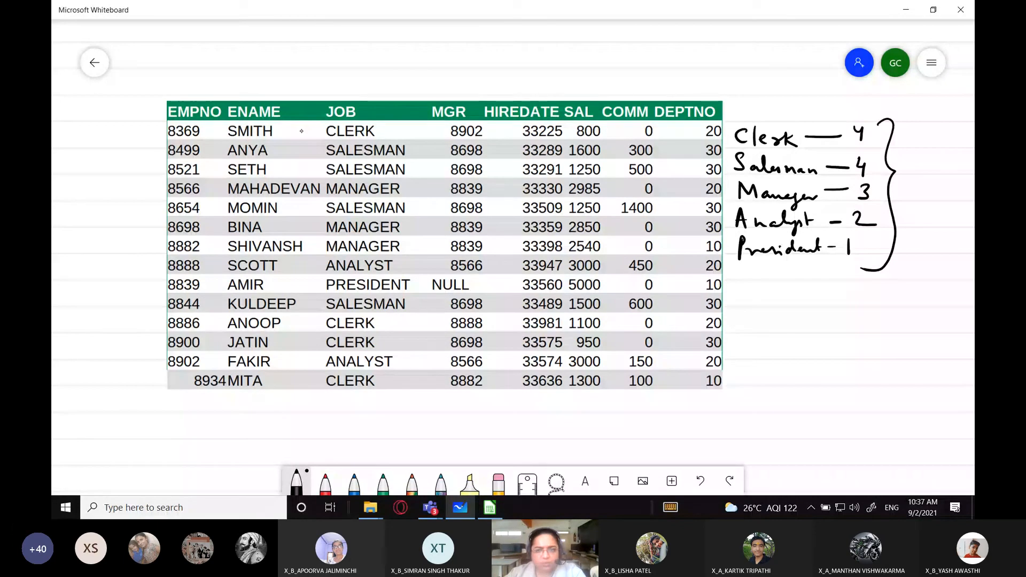
Draw arrows pointing to CLERK in the rows with salaries 800, 1100 and 950, and circle those three salaries
{"action": "left_click_drag", "start_coordinate": [298, 131], "coordinate": [319, 131]}
{"action": "left_click_drag", "start_coordinate": [313, 127], "coordinate": [314, 135]}
{"action": "left_click_drag", "start_coordinate": [599, 124], "coordinate": [609, 127]}
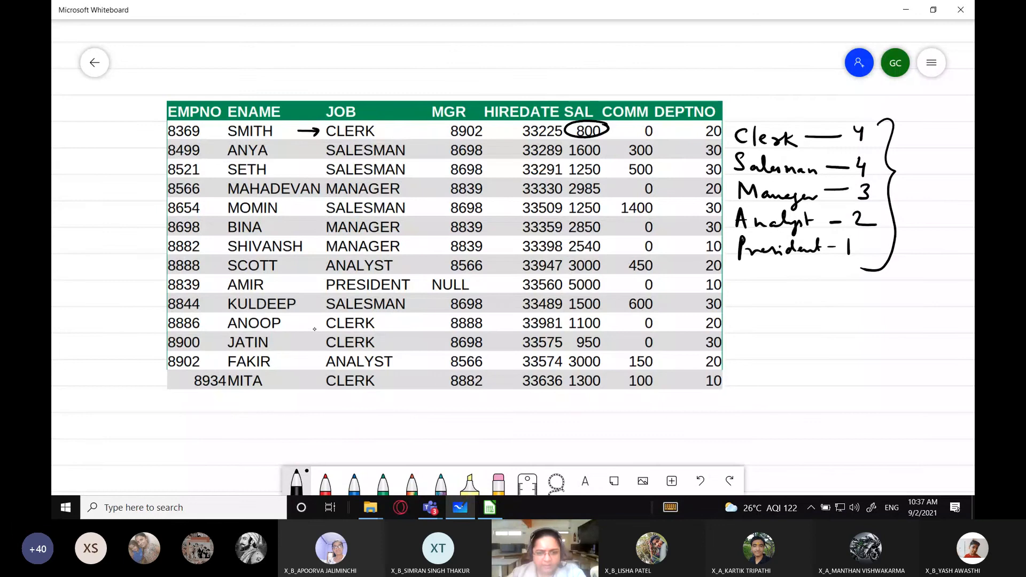
{"action": "left_click_drag", "start_coordinate": [303, 323], "coordinate": [323, 324]}
{"action": "left_click_drag", "start_coordinate": [318, 319], "coordinate": [318, 329]}
{"action": "left_click_drag", "start_coordinate": [594, 316], "coordinate": [603, 319]}
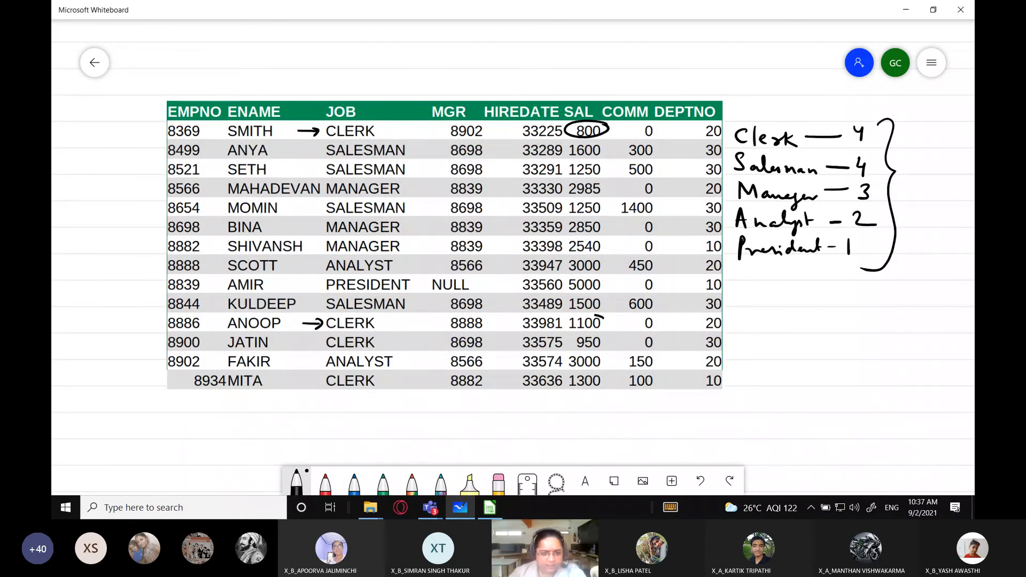
{"action": "left_click_drag", "start_coordinate": [604, 319], "coordinate": [602, 318]}
{"action": "left_click_drag", "start_coordinate": [303, 346], "coordinate": [320, 346]}
{"action": "left_click_drag", "start_coordinate": [315, 342], "coordinate": [316, 349]}
{"action": "left_click_drag", "start_coordinate": [593, 330], "coordinate": [595, 336]}
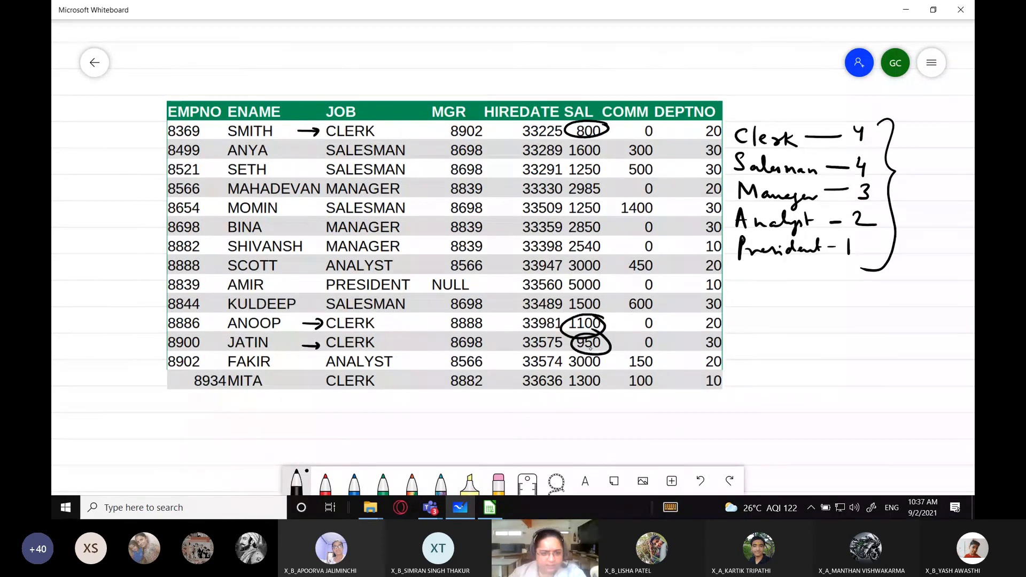
Handwrite 800, 1100 and 950 above the table inside a ring, and draw small arrows beside Clerk, Salesman and Manager at the brace
{"action": "mouse_move", "coordinate": [676, 31]}
{"action": "left_mouse_down"}
{"action": "mouse_move", "coordinate": [711, 35]}
{"action": "mouse_move", "coordinate": [657, 58]}
{"action": "left_mouse_up"}
{"action": "left_click_drag", "start_coordinate": [665, 47], "coordinate": [666, 59]}
{"action": "left_click_drag", "start_coordinate": [687, 53], "coordinate": [708, 55]}
{"action": "mouse_move", "coordinate": [679, 71]}
{"action": "left_mouse_down"}
{"action": "mouse_move", "coordinate": [676, 80]}
{"action": "mouse_move", "coordinate": [743, 75]}
{"action": "mouse_move", "coordinate": [616, 63]}
{"action": "mouse_move", "coordinate": [644, 88]}
{"action": "left_mouse_up"}
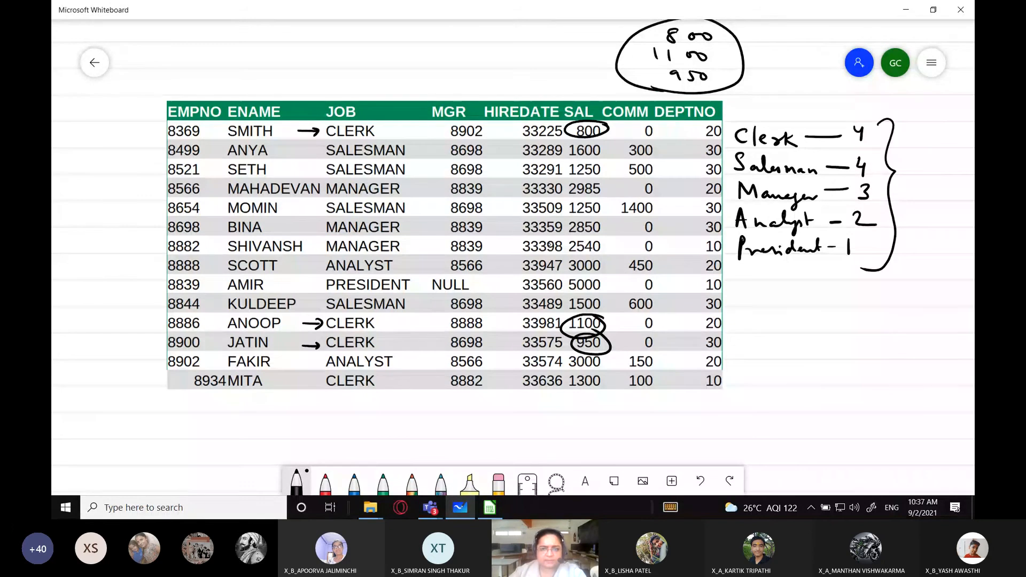
{"action": "mouse_move", "coordinate": [891, 137]}
{"action": "left_mouse_down"}
{"action": "mouse_move", "coordinate": [910, 136]}
{"action": "mouse_move", "coordinate": [905, 146]}
{"action": "left_mouse_up"}
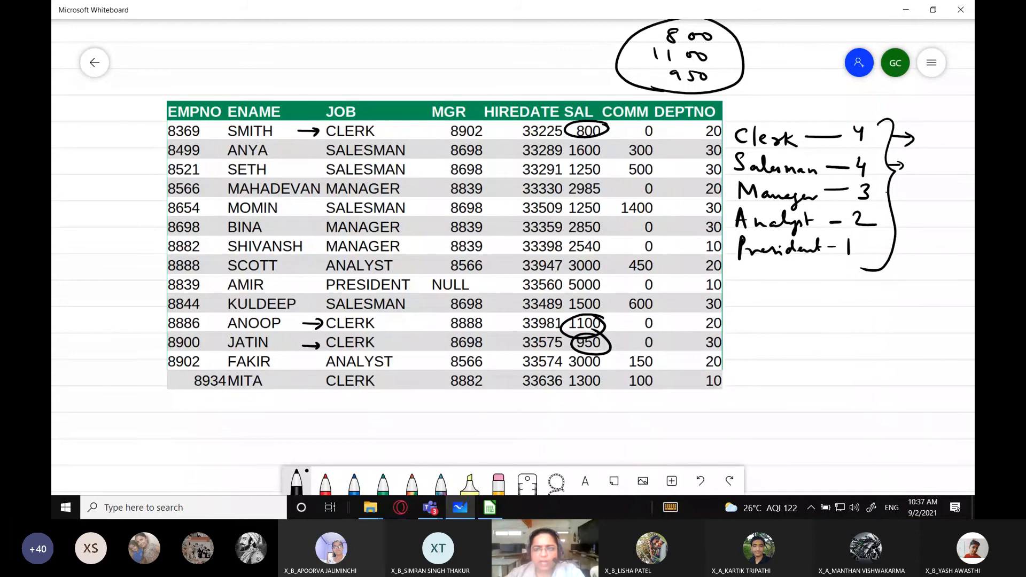
{"action": "left_click_drag", "start_coordinate": [886, 191], "coordinate": [898, 191]}
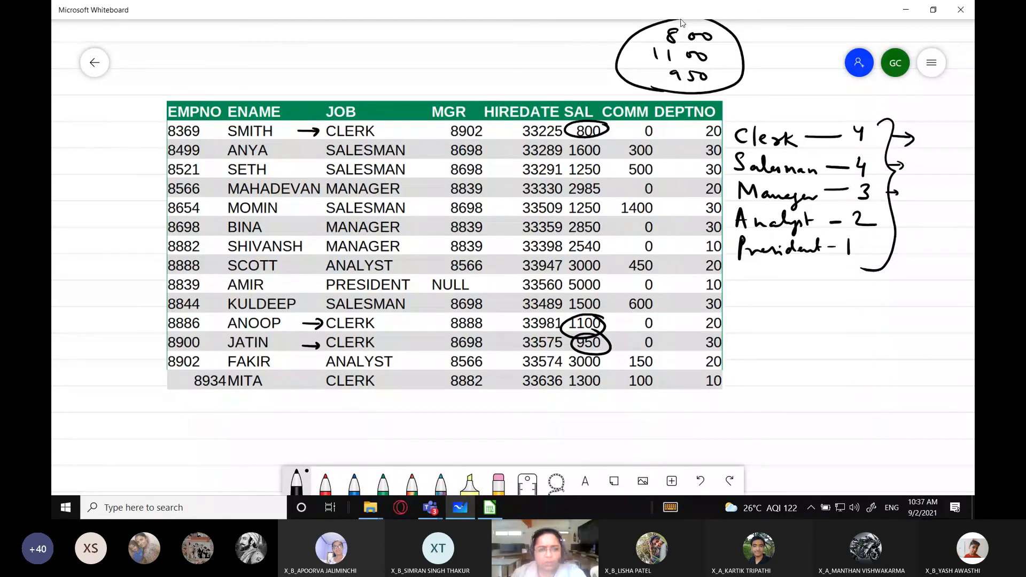
Switch back to LibreOffice Calc and move the label "Subtotal of Sum according to Job" from cell C22 to C25
{"action": "key", "text": "alt+Tab"}
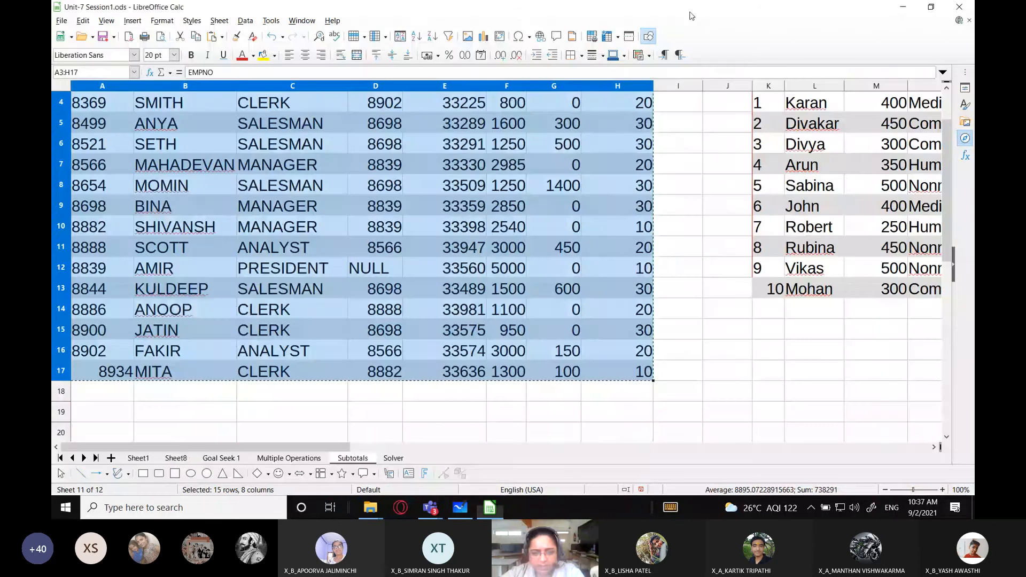
{"action": "left_click", "coordinate": [298, 427]}
{"action": "scroll", "coordinate": [407, 417], "scroll_direction": "down", "scroll_amount": 1}
{"action": "scroll", "coordinate": [407, 417], "scroll_direction": "down", "scroll_amount": 1}
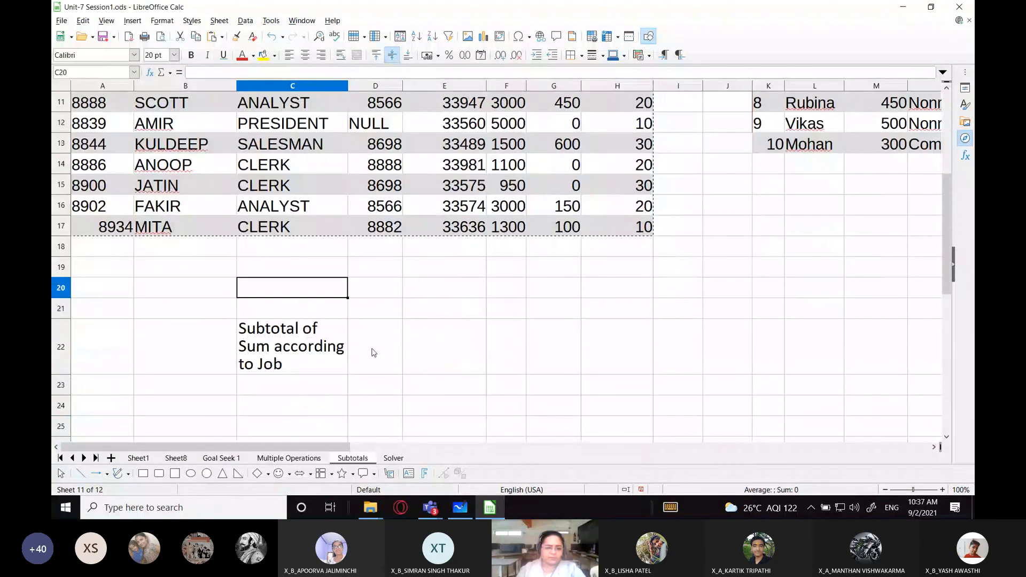
{"action": "left_click", "coordinate": [281, 351]}
{"action": "scroll", "coordinate": [281, 351], "scroll_direction": "down", "scroll_amount": 1}
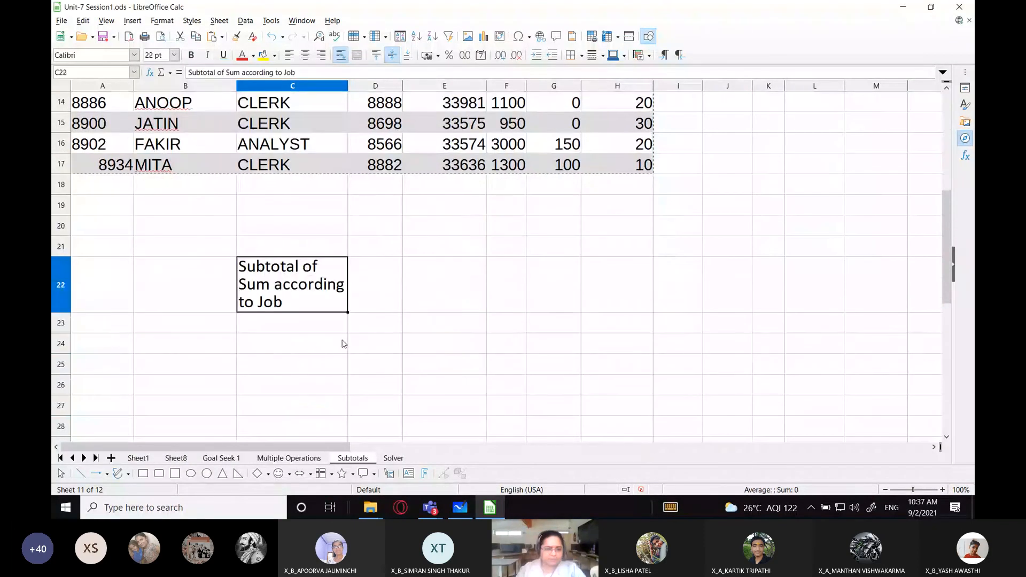
{"action": "key", "text": "ctrl+x"}
{"action": "left_click", "coordinate": [281, 336]}
{"action": "key", "text": "ctrl+v"}
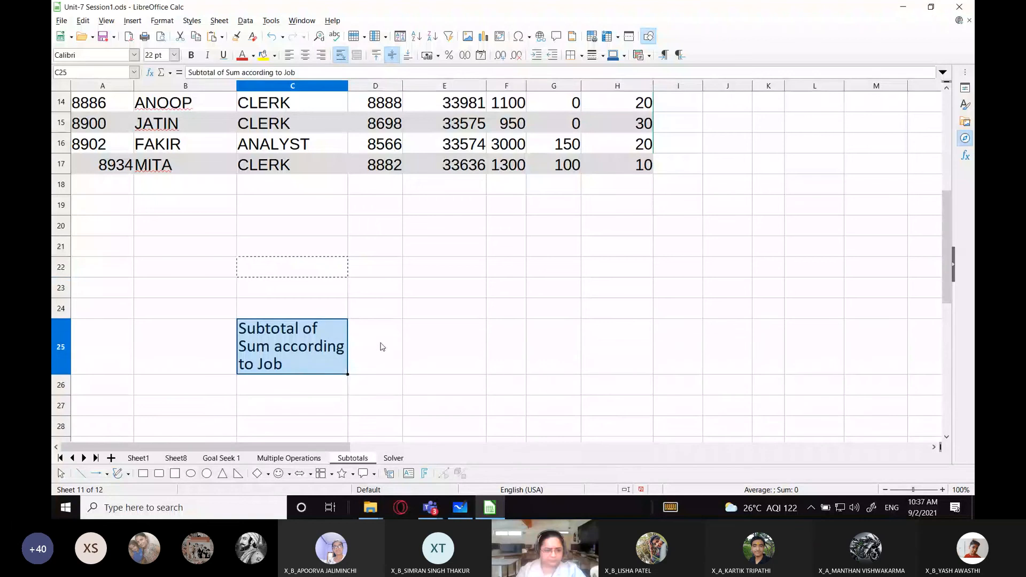
{"action": "left_click", "coordinate": [380, 346]}
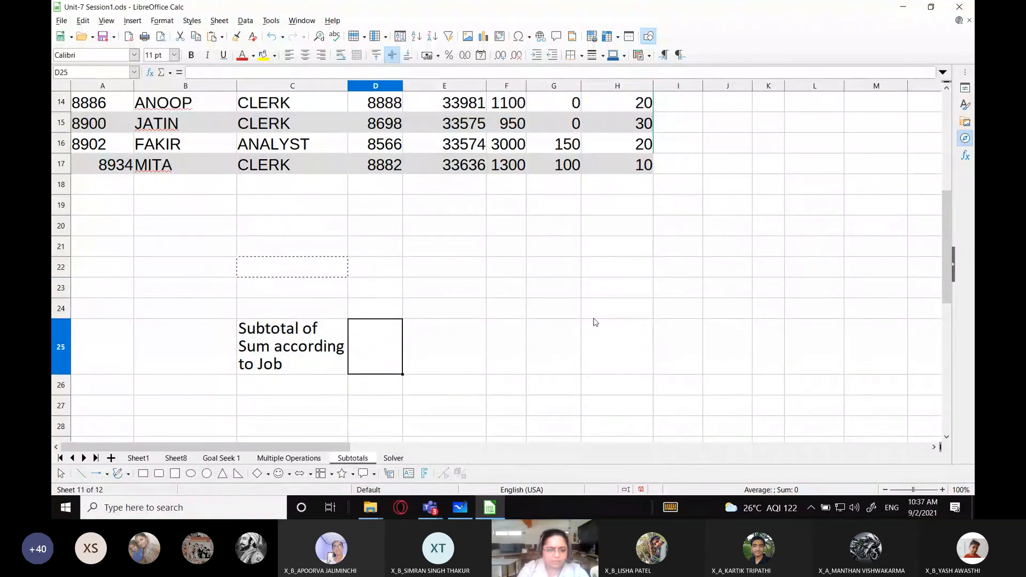
{"action": "type", "text": "="}
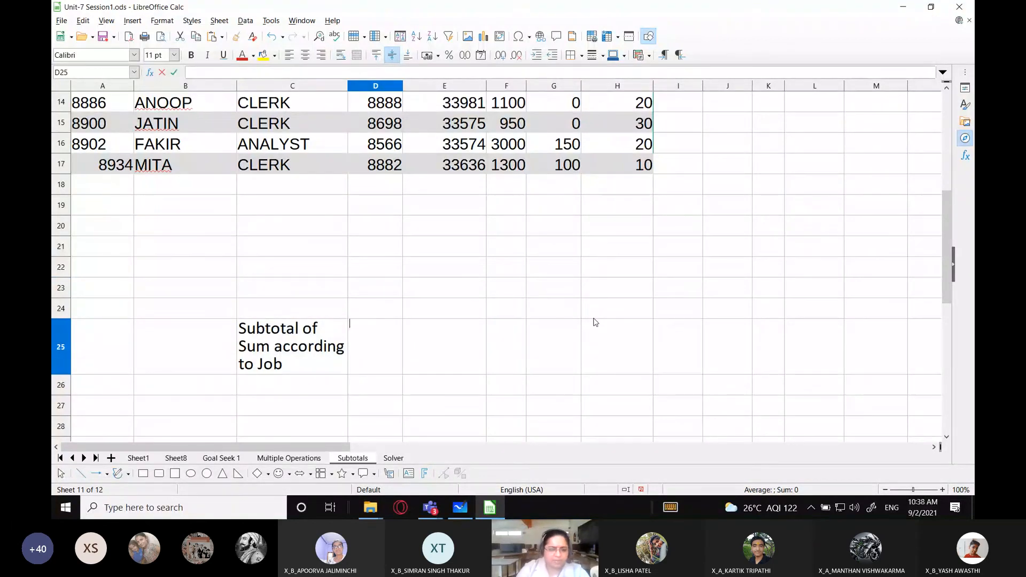
{"action": "key", "text": "Escape"}
Format all cells of the Subtotals sheet in Calibri at 22 pt
{"action": "left_click", "coordinate": [332, 337]}
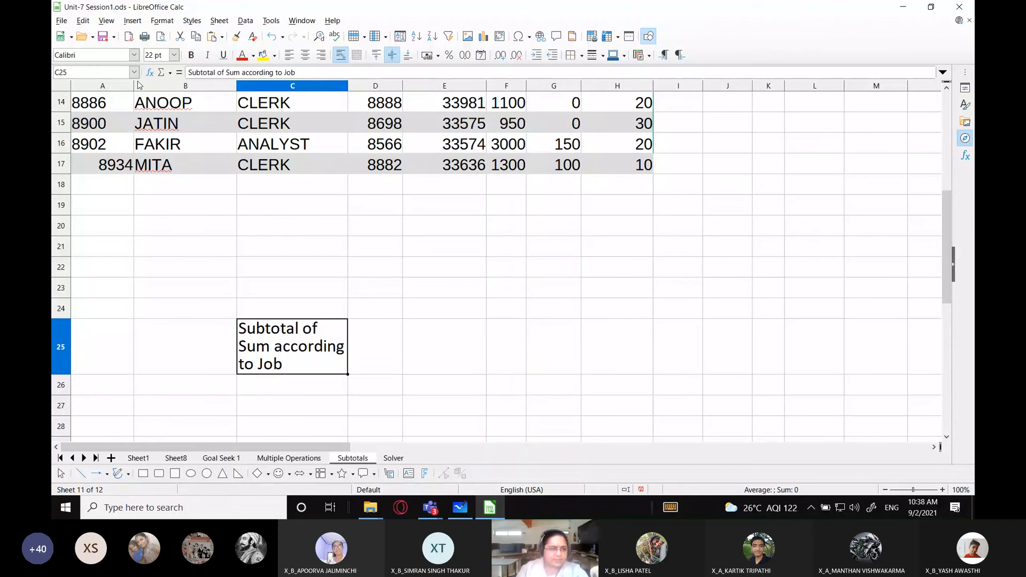
{"action": "left_click", "coordinate": [60, 86]}
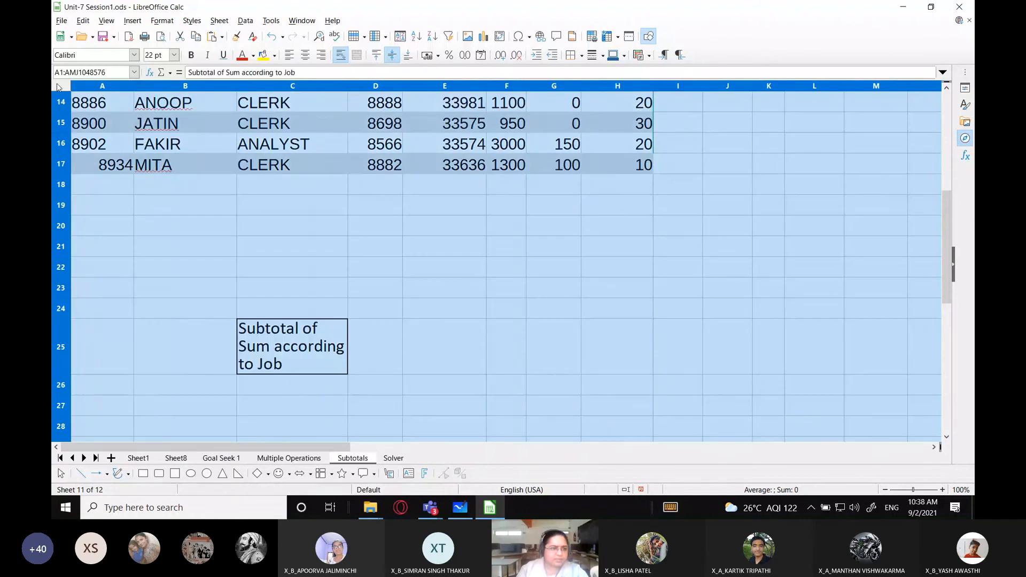
{"action": "left_click", "coordinate": [134, 55]}
{"action": "left_click", "coordinate": [102, 74]}
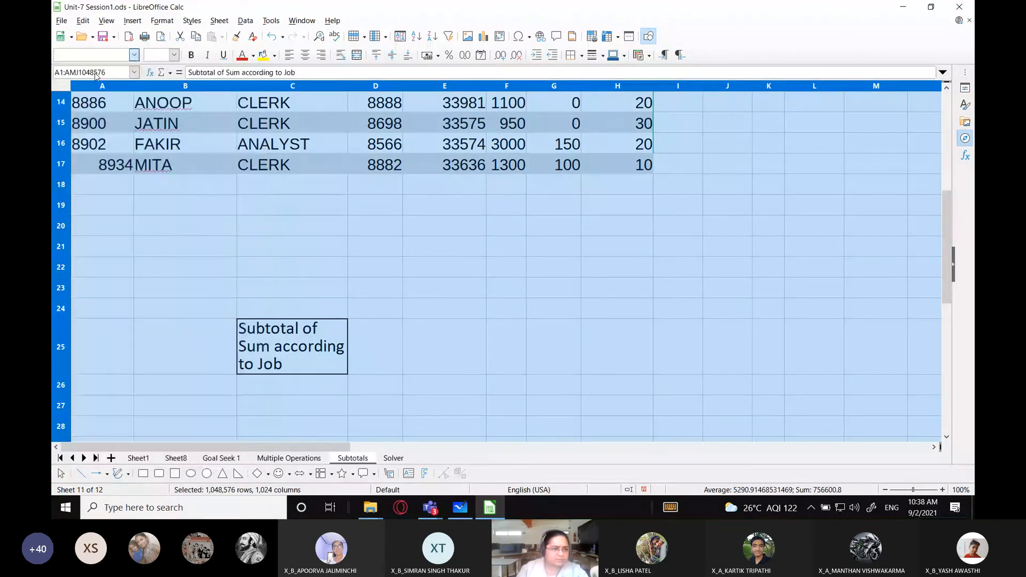
{"action": "left_click", "coordinate": [174, 55]}
{"action": "left_click", "coordinate": [154, 207]}
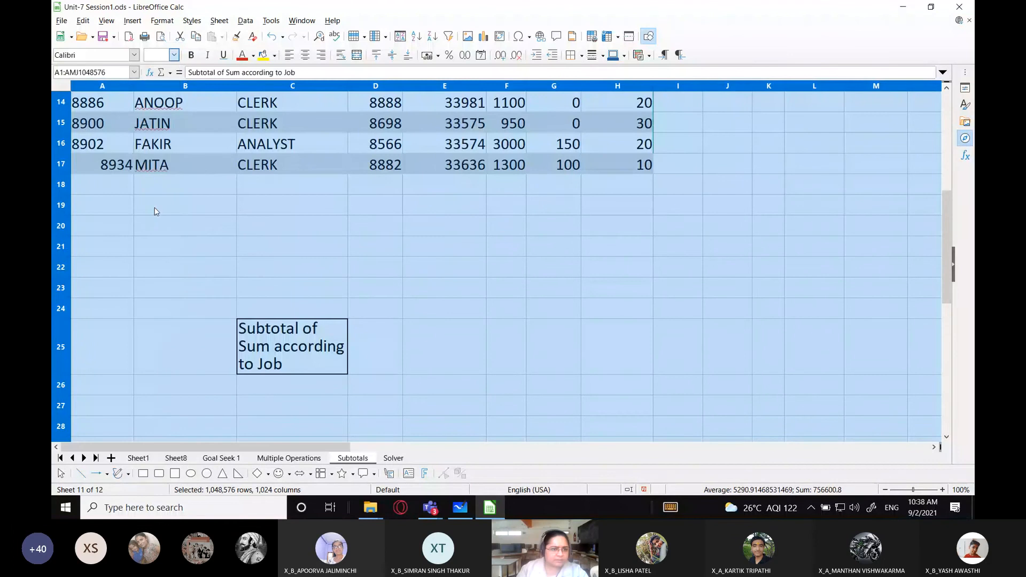
Enter the formula =SUBTOTAL(9,F4:F17) in cell D25 to sum the salaries, and select that cell to review the formula
{"action": "key", "text": "Right"}
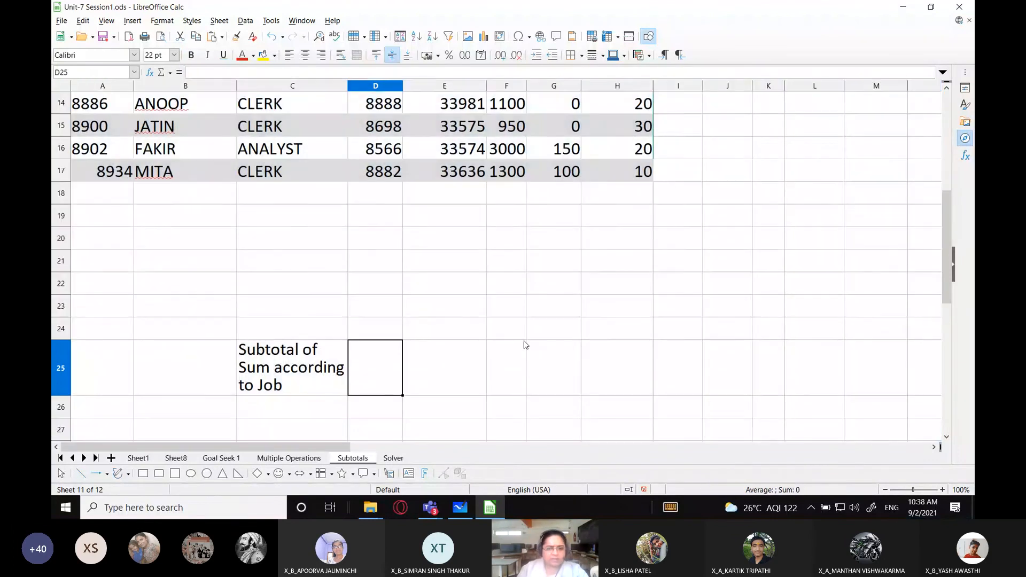
{"action": "scroll", "coordinate": [526, 343], "scroll_direction": "down", "scroll_amount": 1}
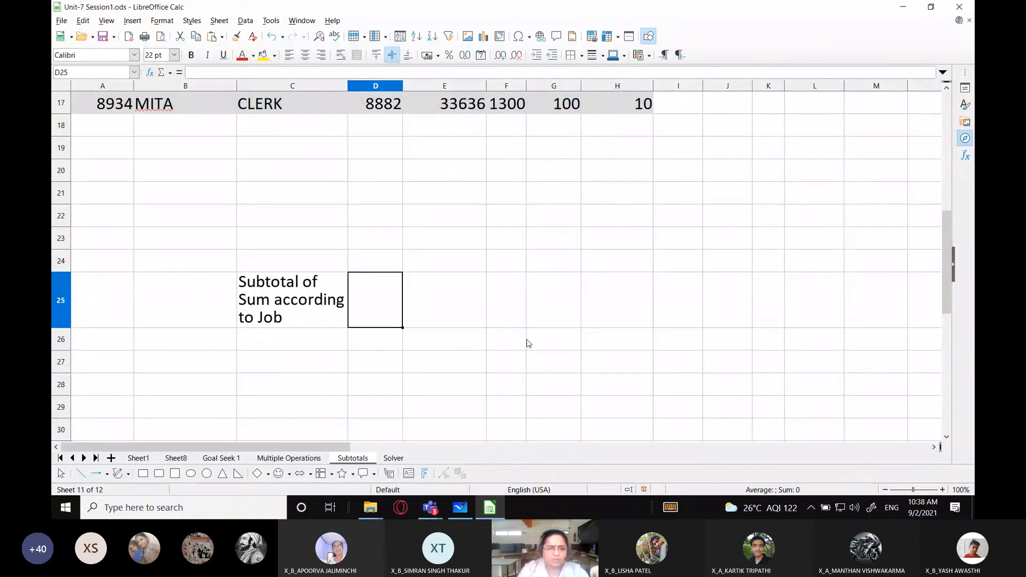
{"action": "type", "text": "="}
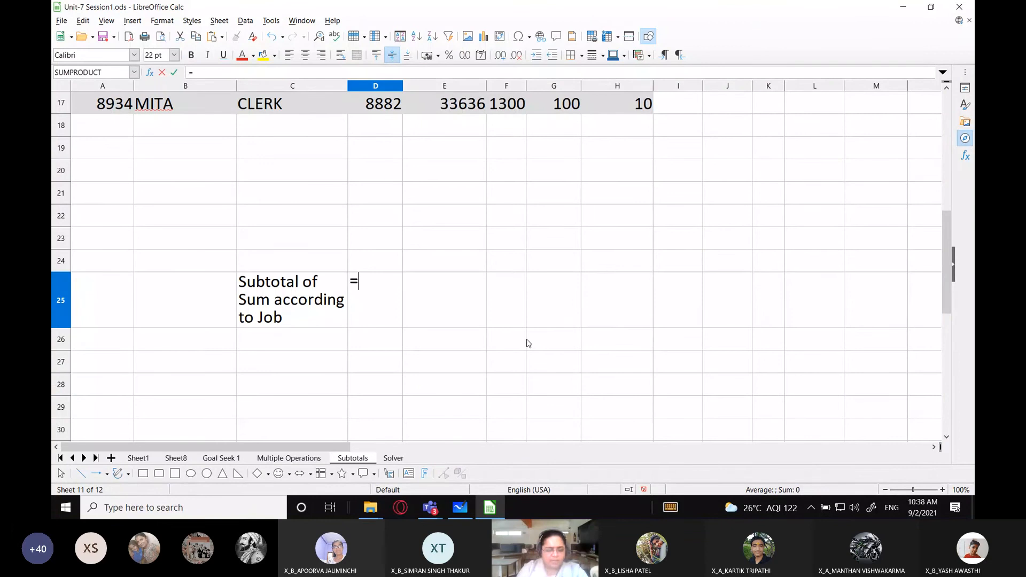
{"action": "type", "text": "subtotal"}
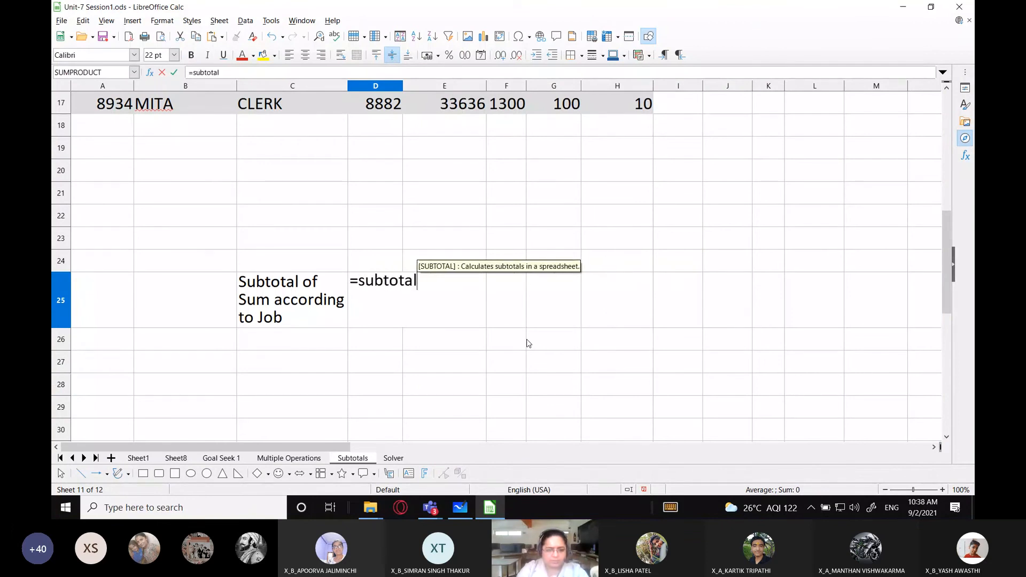
{"action": "type", "text": "("}
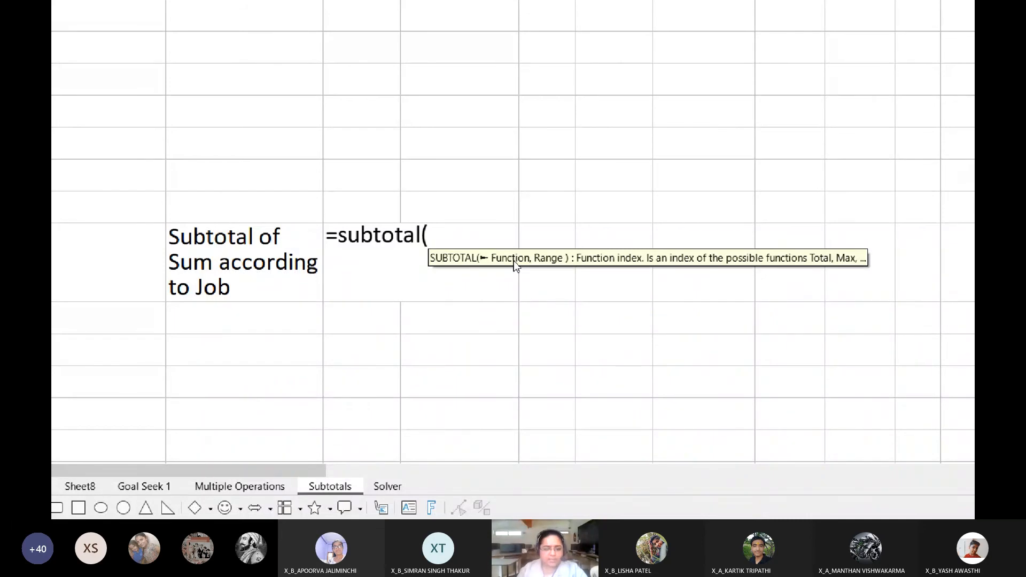
{"action": "type", "text": "sum"}
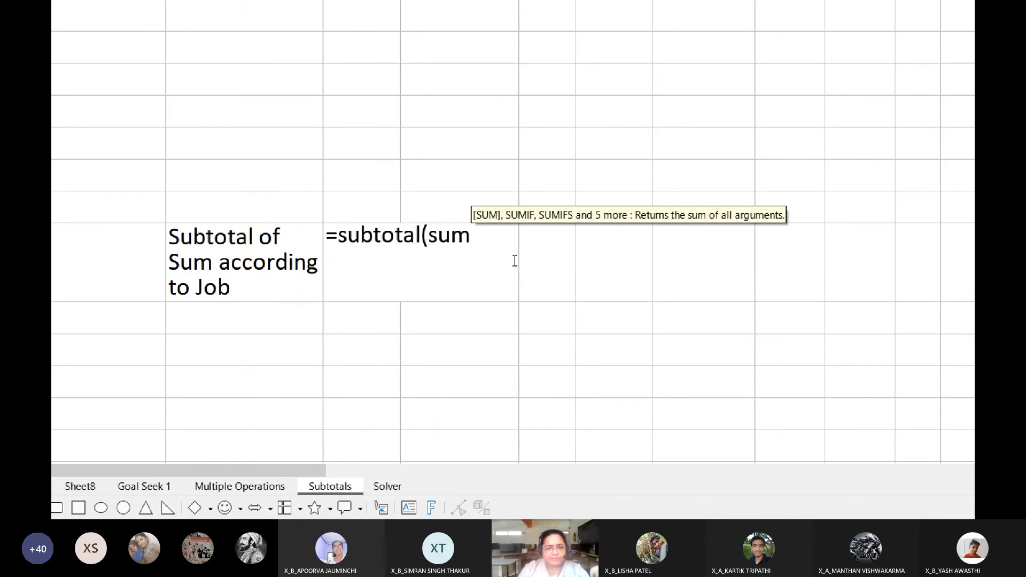
{"action": "type", "text": ","}
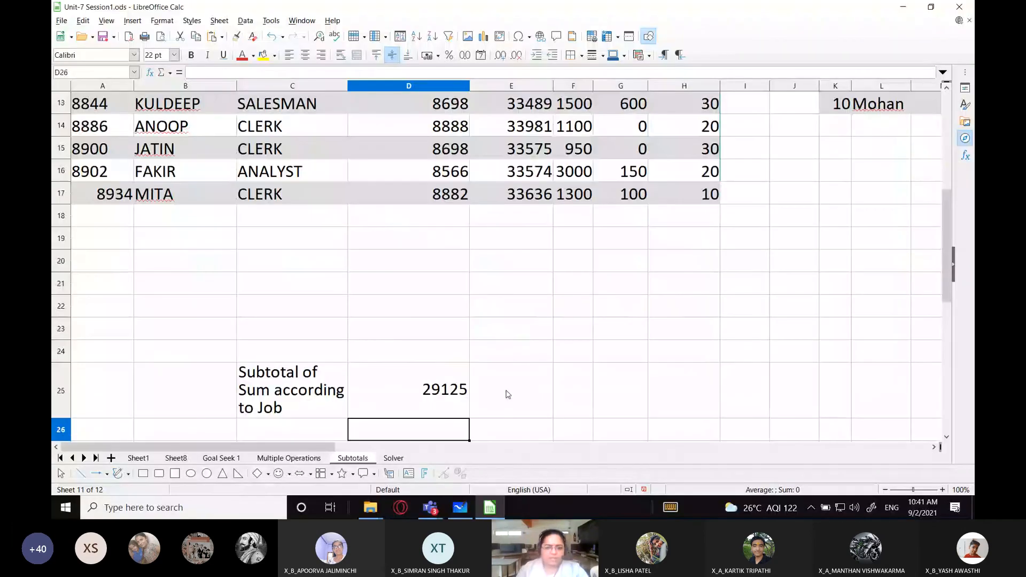
{"action": "left_click", "coordinate": [447, 391]}
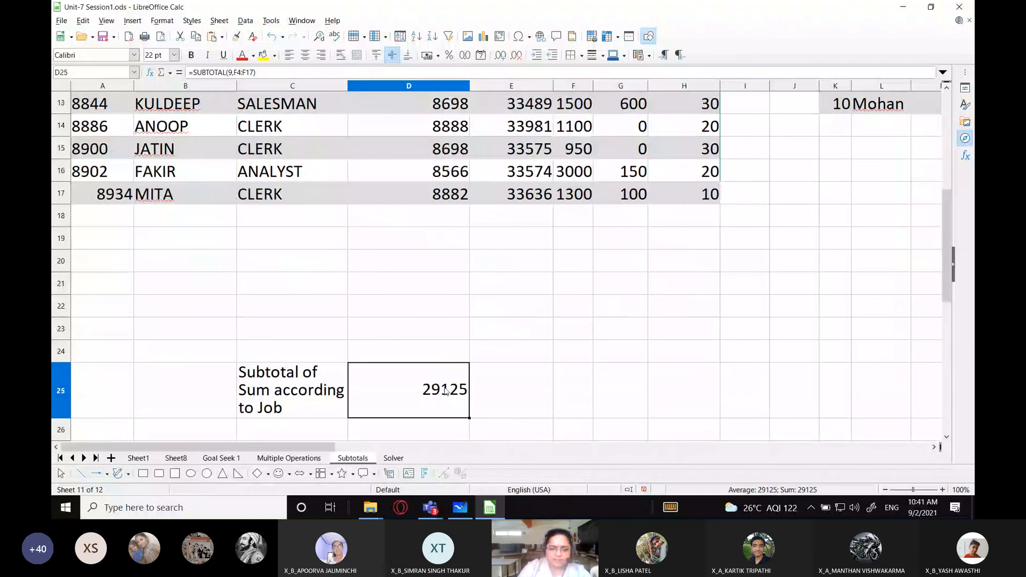
Clear cell D25, re-enter the formula =SUBTOTAL(9,F4:F17) in it to sum the salaries, and reselect the cell
{"action": "key", "text": "Delete"}
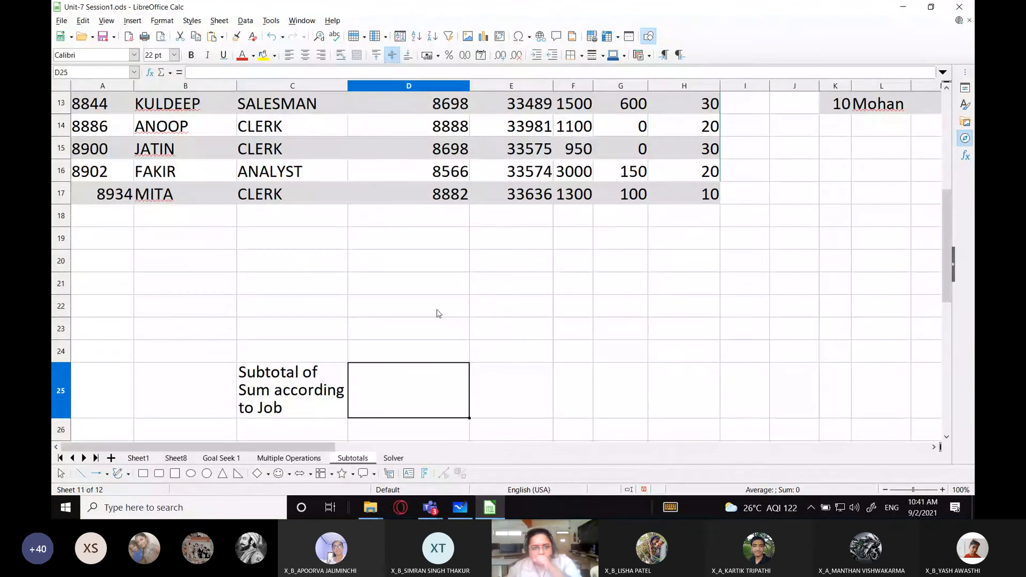
{"action": "scroll", "coordinate": [437, 313], "scroll_direction": "down", "scroll_amount": 1}
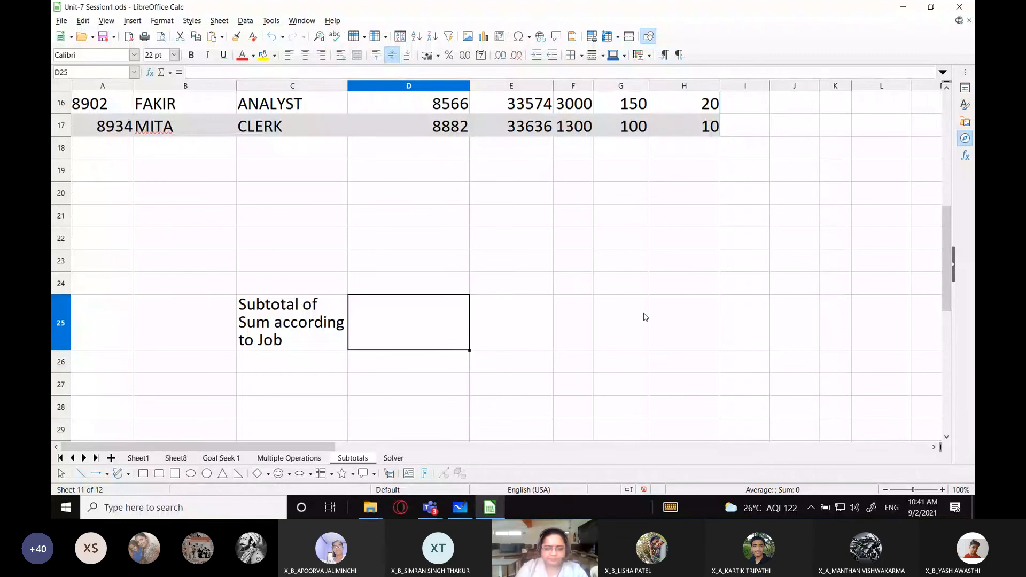
{"action": "type", "text": "=subtotal"}
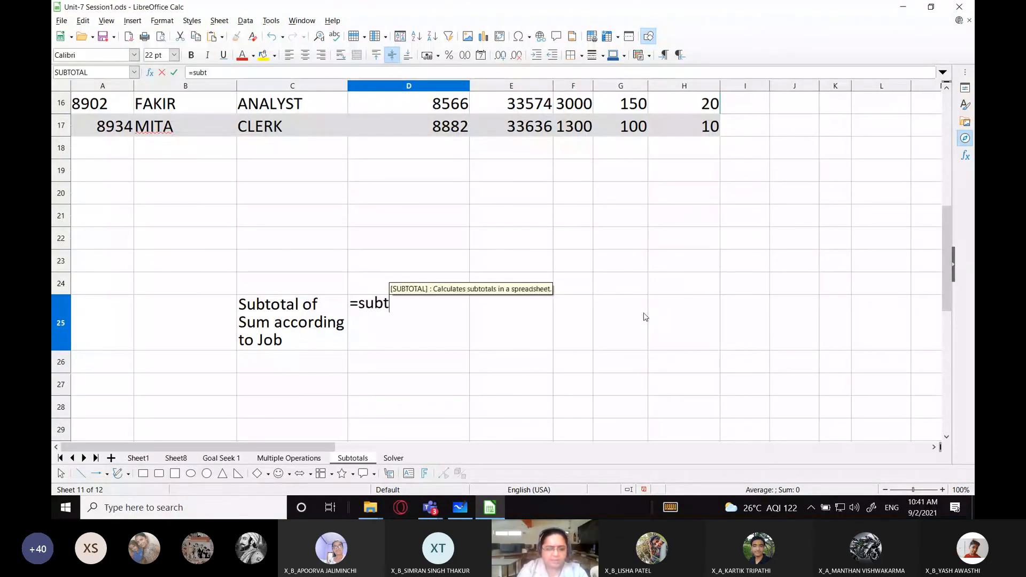
{"action": "type", "text": "("}
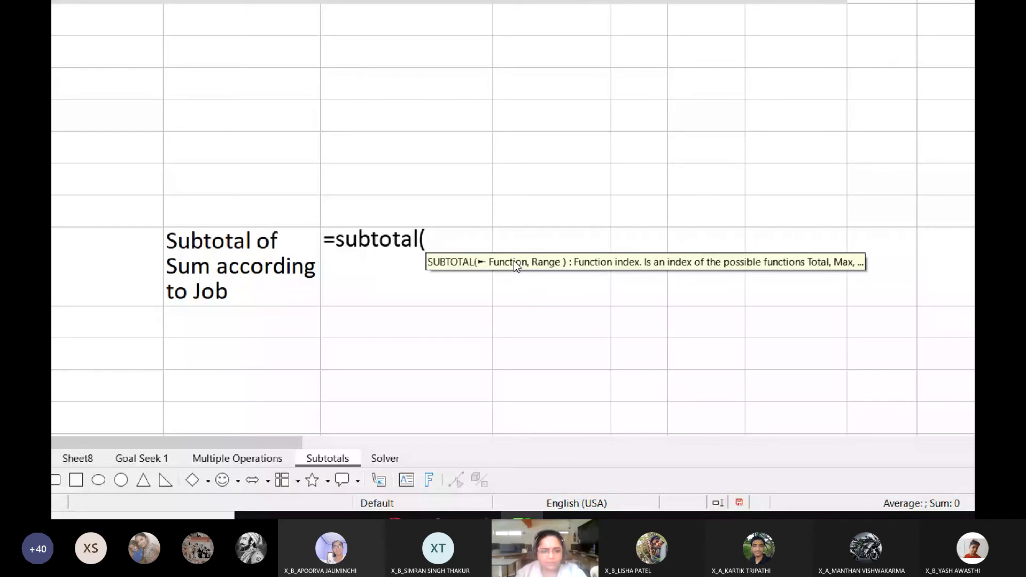
{"action": "type", "text": "9"}
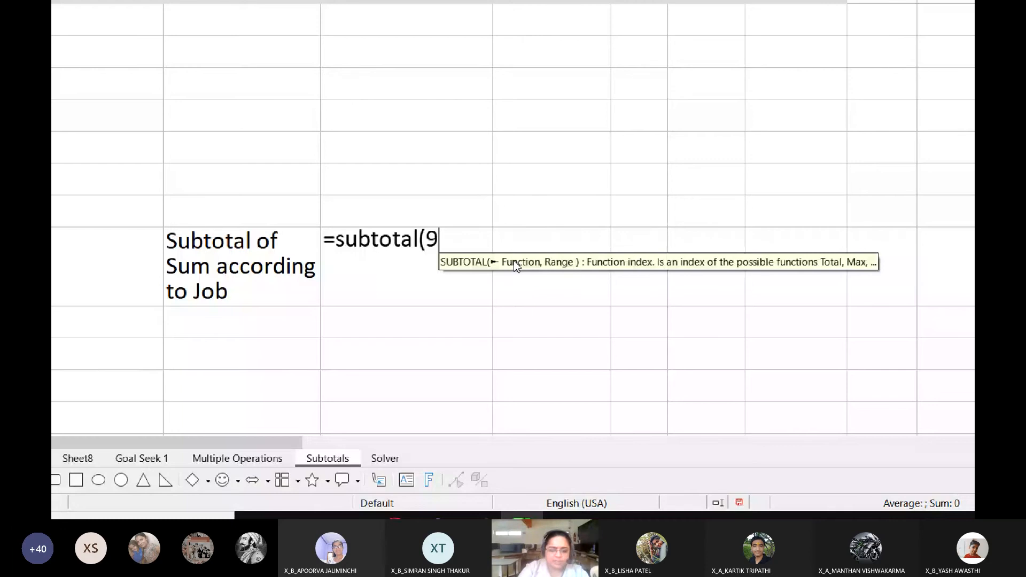
{"action": "type", "text": ","}
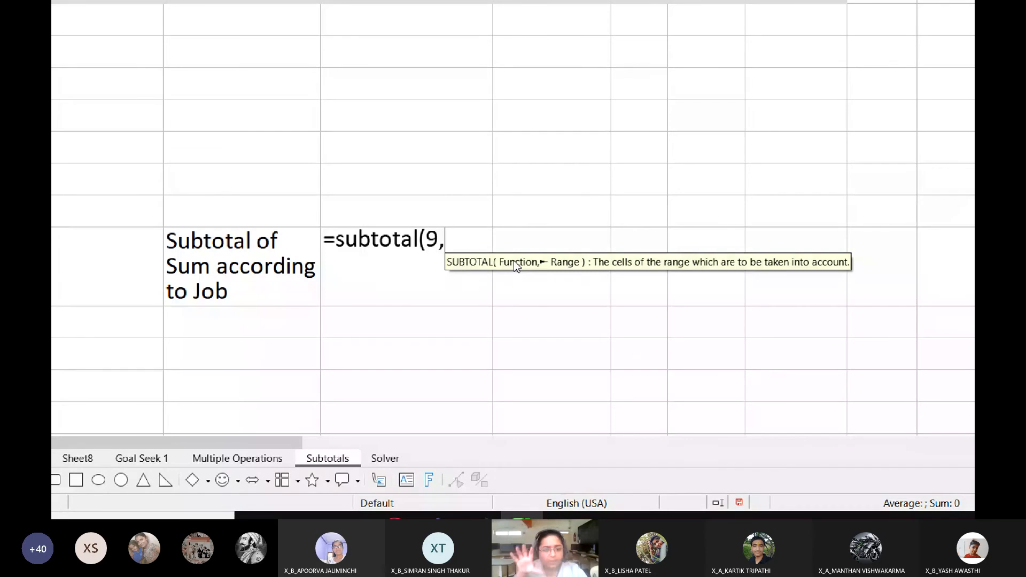
{"action": "scroll", "coordinate": [502, 150], "scroll_direction": "up", "scroll_amount": 5}
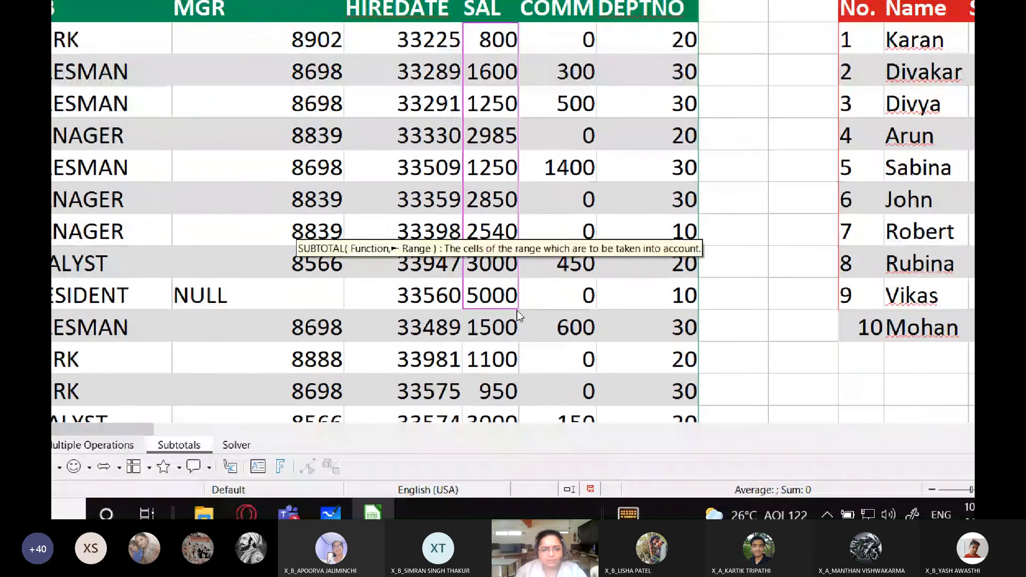
{"action": "left_click_drag", "start_coordinate": [534, 229], "coordinate": [502, 290]}
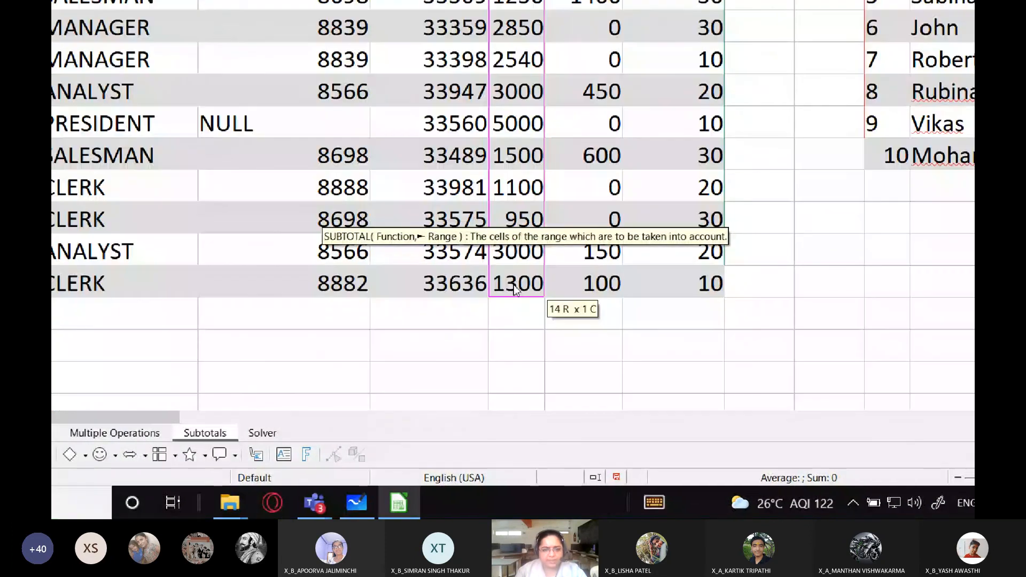
{"action": "scroll", "coordinate": [502, 299], "scroll_direction": "down", "scroll_amount": 2}
{"action": "type", "text": ")"}
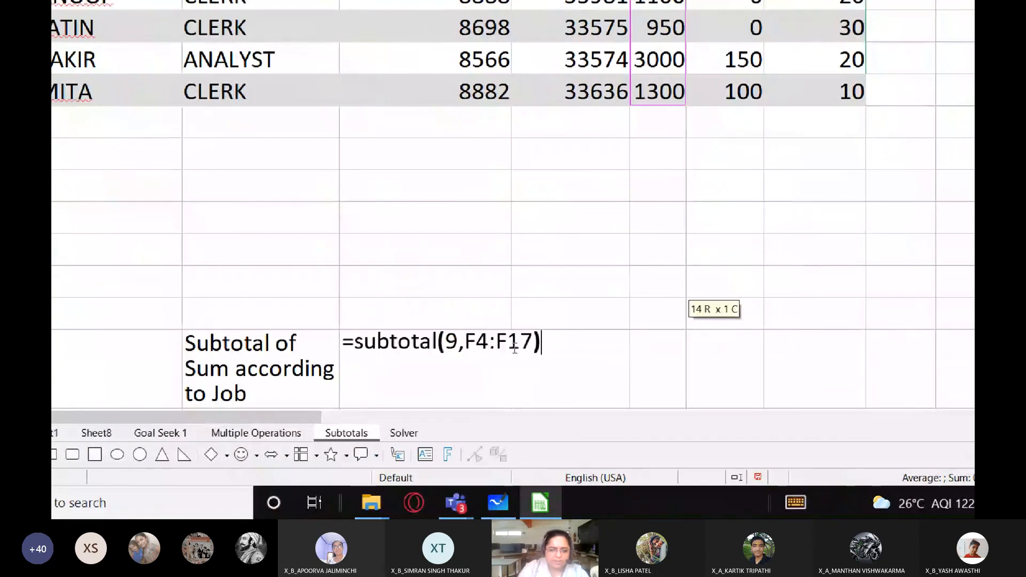
{"action": "key", "text": "Return"}
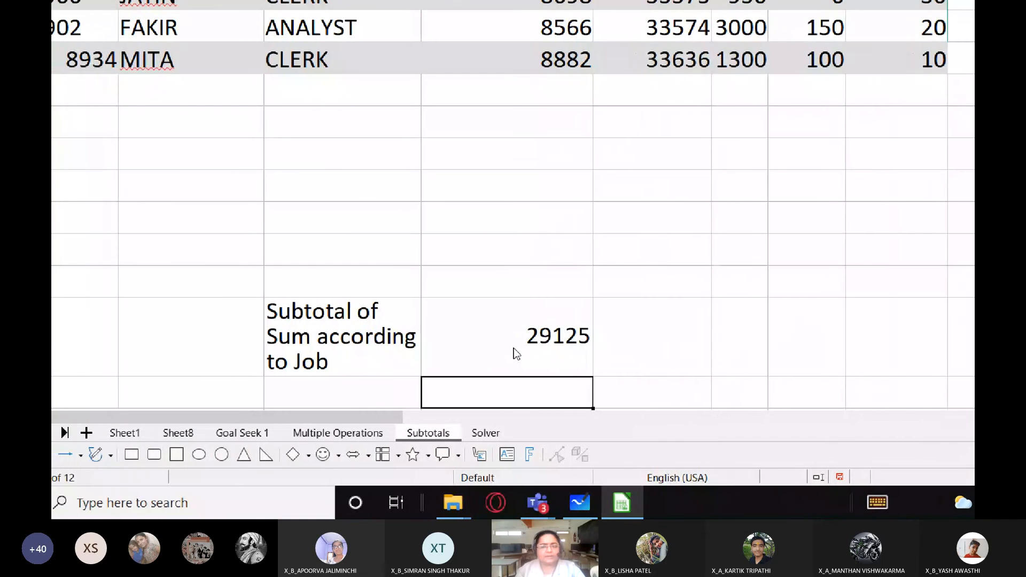
{"action": "left_click", "coordinate": [513, 349]}
Enter the formula =SUM(F4:F17) in cell F18 below the salaries and fit the width of column F to its content
{"action": "scroll", "coordinate": [515, 347], "scroll_direction": "up", "scroll_amount": 1}
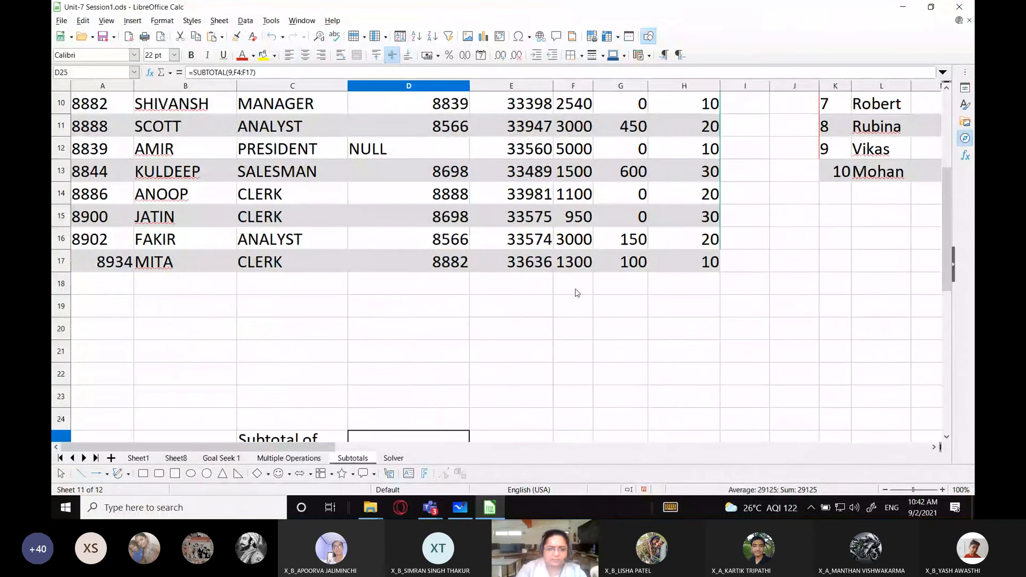
{"action": "left_click", "coordinate": [536, 249]}
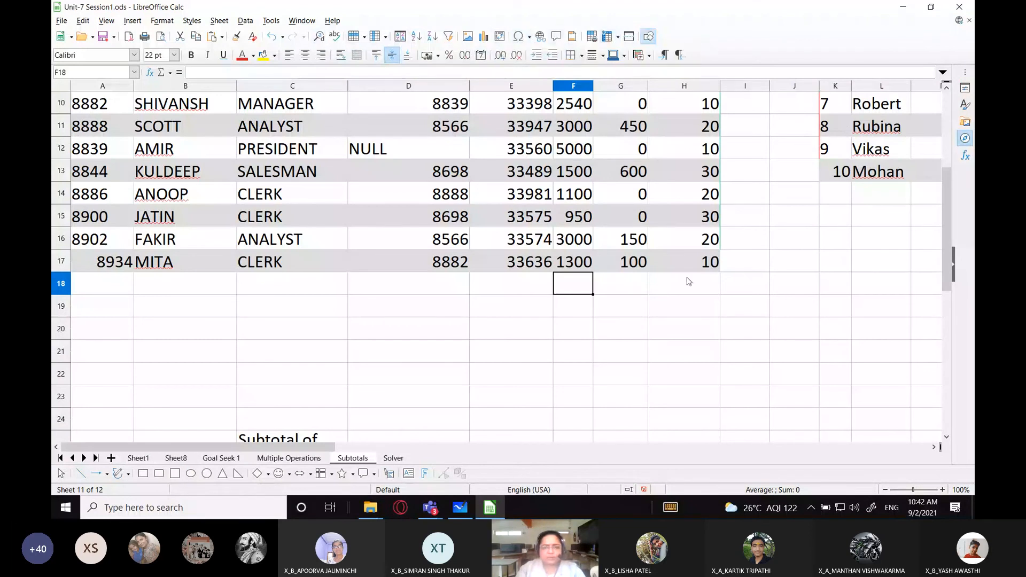
{"action": "type", "text": "4"}
{"action": "key", "text": "BackSpace"}
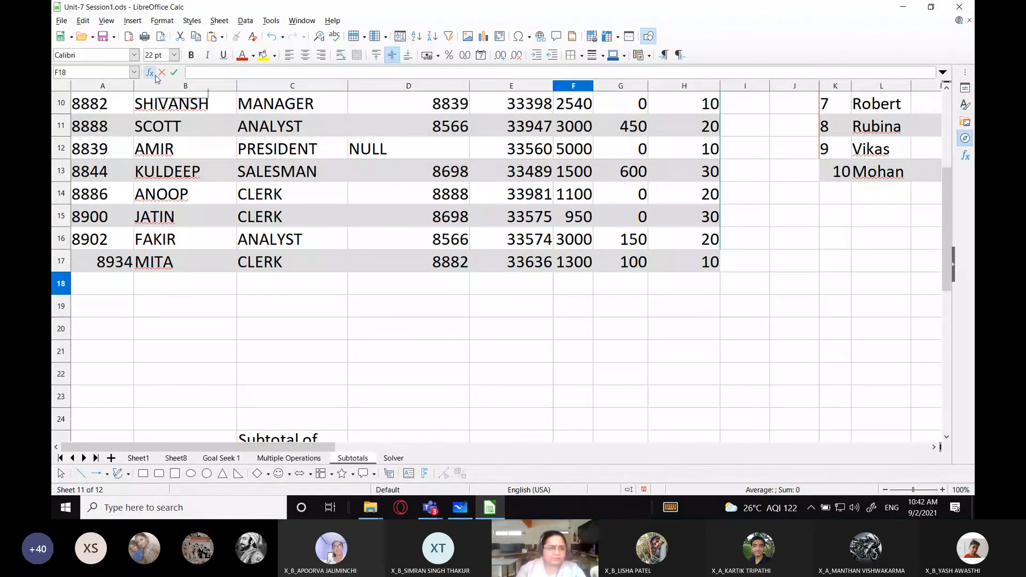
{"action": "type", "text": "=su"}
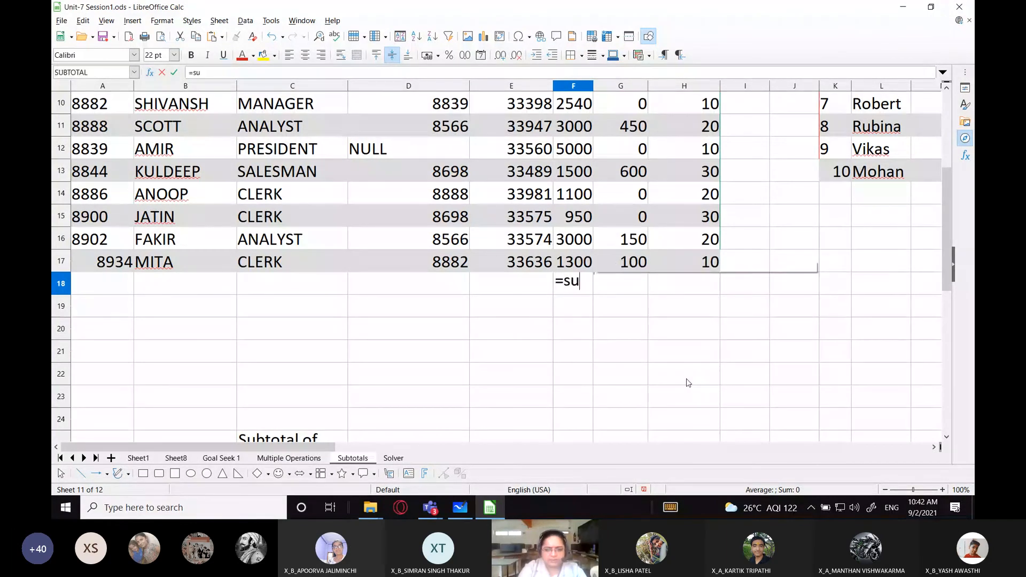
{"action": "type", "text": "m("}
{"action": "key", "text": "Up"}
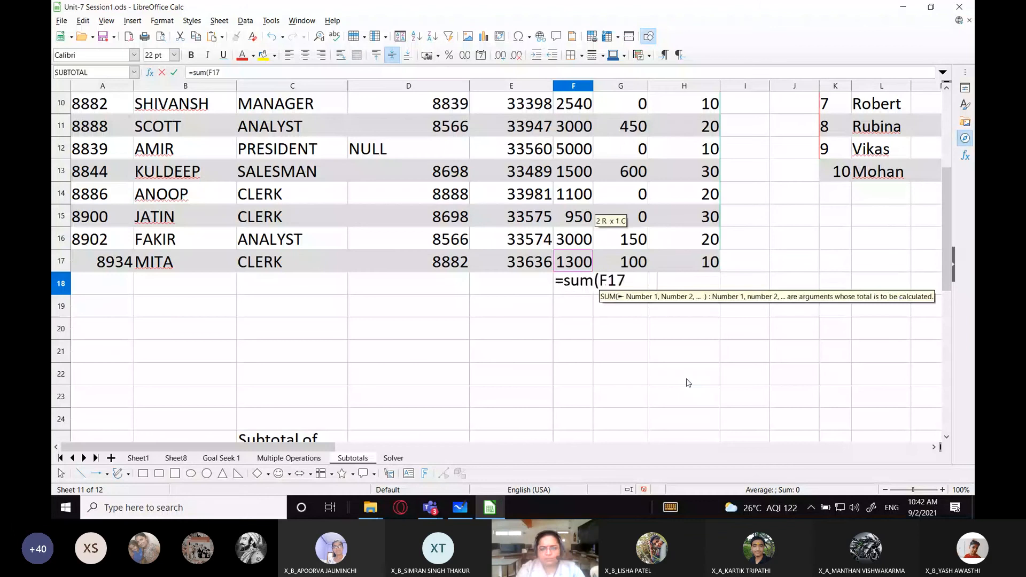
{"action": "key", "text": "shift+Up"}
{"action": "key", "text": "shift+Up"}
{"action": "key", "text": "shift+Up"}
{"action": "key", "text": "shift+Up"}
{"action": "key", "text": "shift+Up"}
{"action": "key", "text": "shift+Up"}
{"action": "key", "text": "shift+Up"}
{"action": "key", "text": "shift+Up"}
{"action": "key", "text": "shift+Up"}
{"action": "key", "text": "shift+Up"}
{"action": "key", "text": "shift+Up"}
{"action": "key", "text": "shift+Up"}
{"action": "key", "text": "shift+Up"}
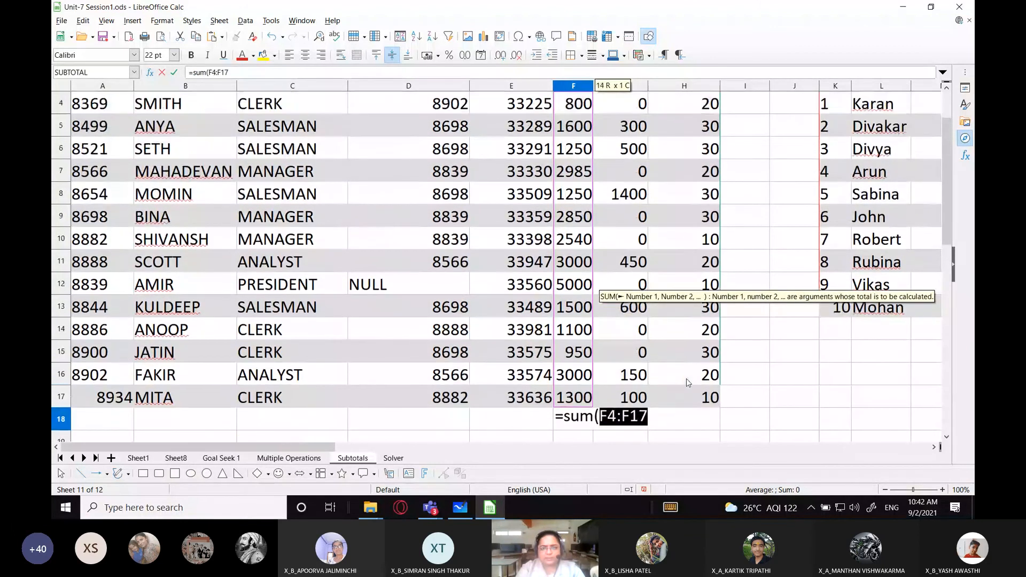
{"action": "type", "text": ")"}
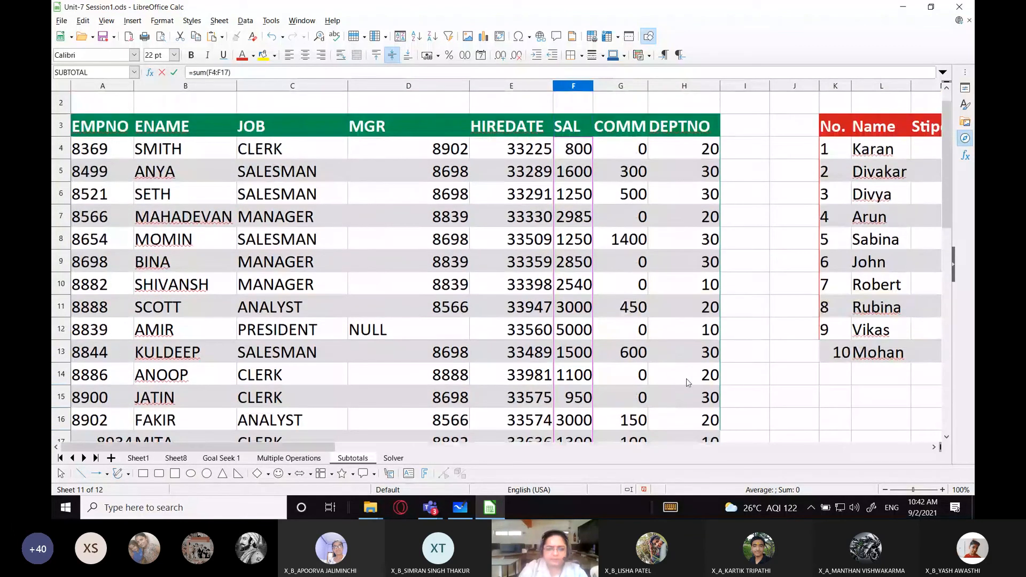
{"action": "key", "text": "Return"}
{"action": "double_click", "coordinate": [594, 87]}
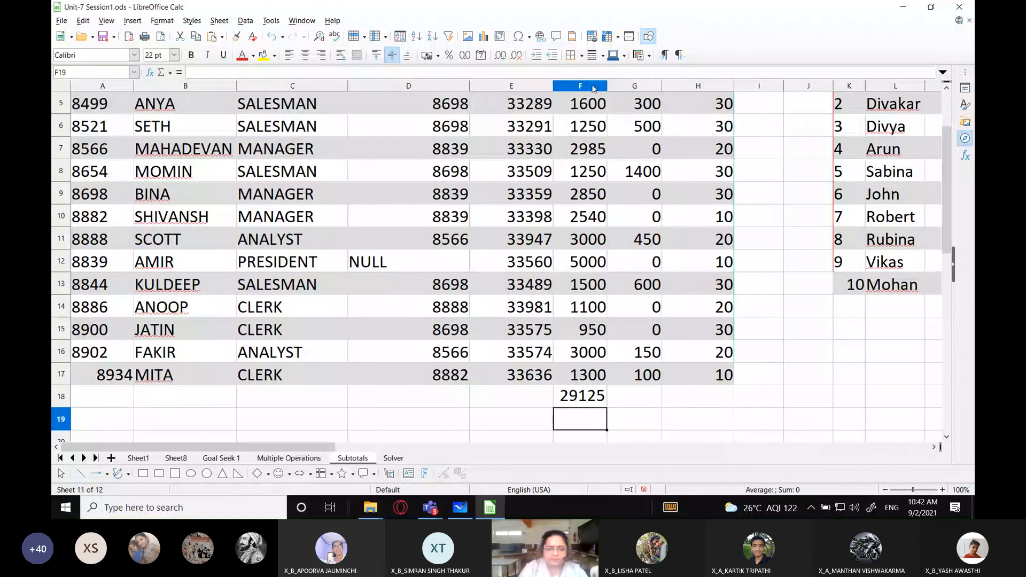
Compare the formulas in F18 and D25, and enter the label "Total salary" in cell E18
{"action": "scroll", "coordinate": [629, 399], "scroll_direction": "down", "scroll_amount": 2}
{"action": "left_click", "coordinate": [571, 267]}
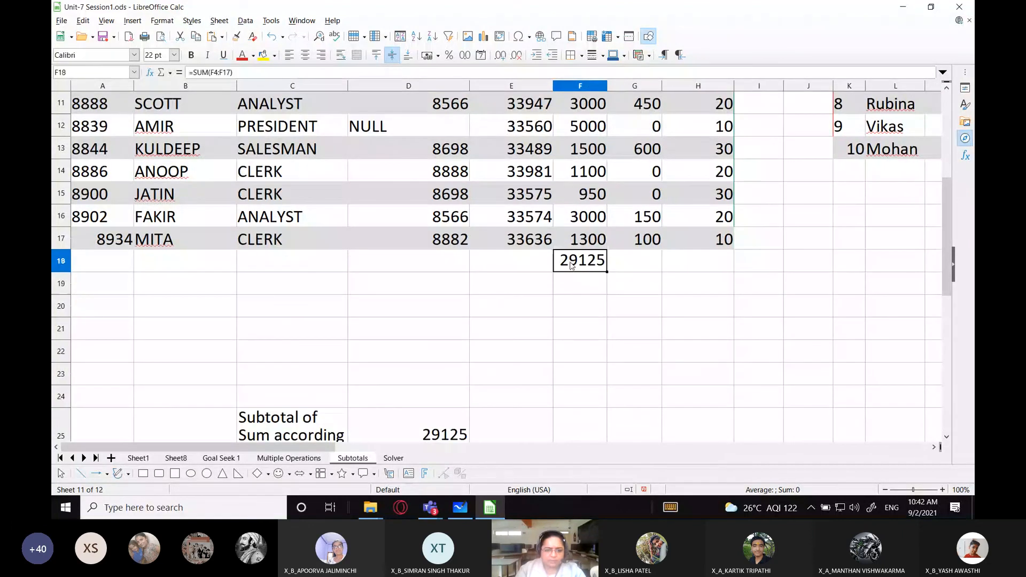
{"action": "left_click", "coordinate": [454, 438]}
{"action": "left_click", "coordinate": [588, 240]}
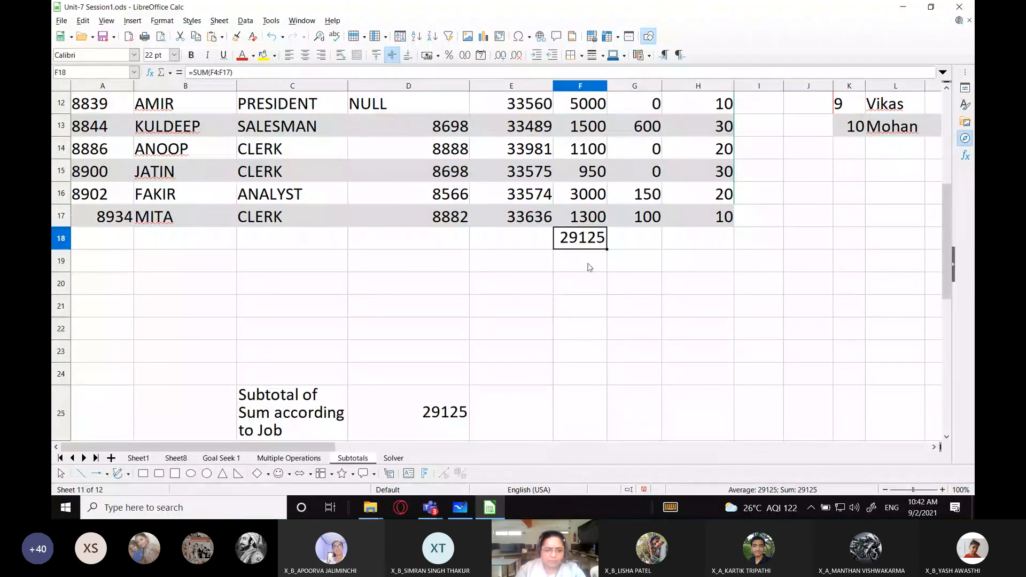
{"action": "left_click", "coordinate": [532, 240]}
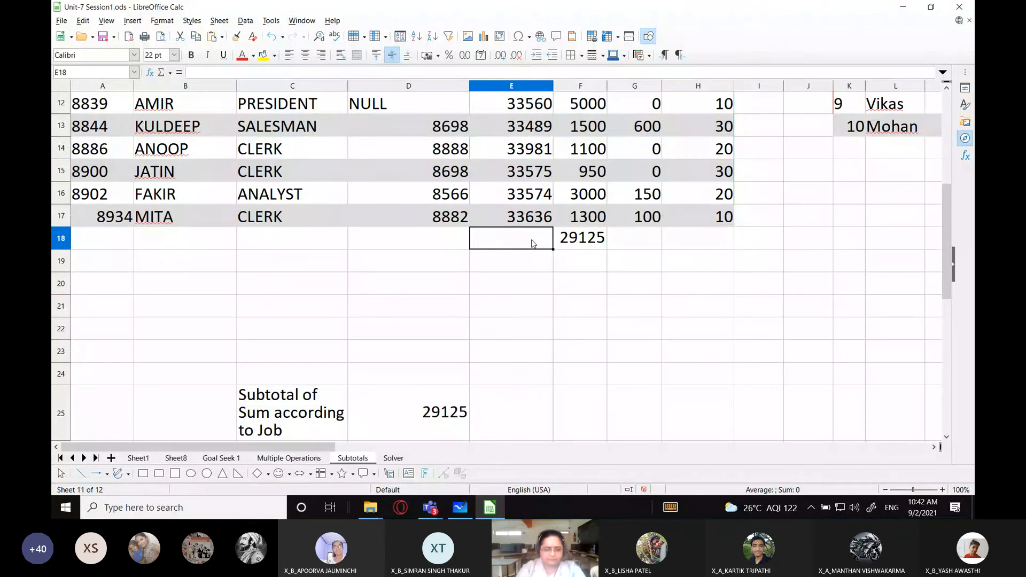
{"action": "type", "text": "Total salary"}
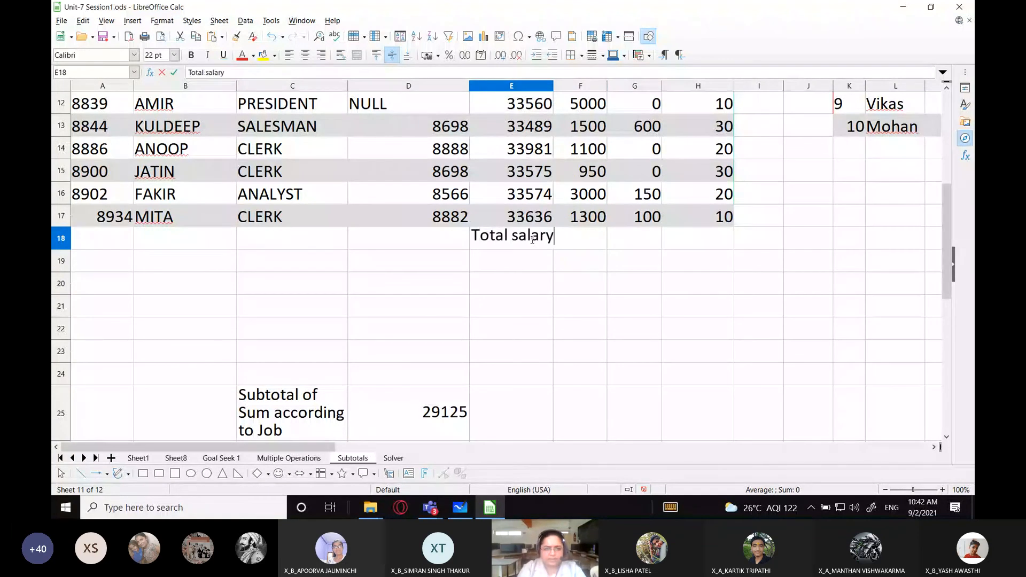
{"action": "key", "text": "Return"}
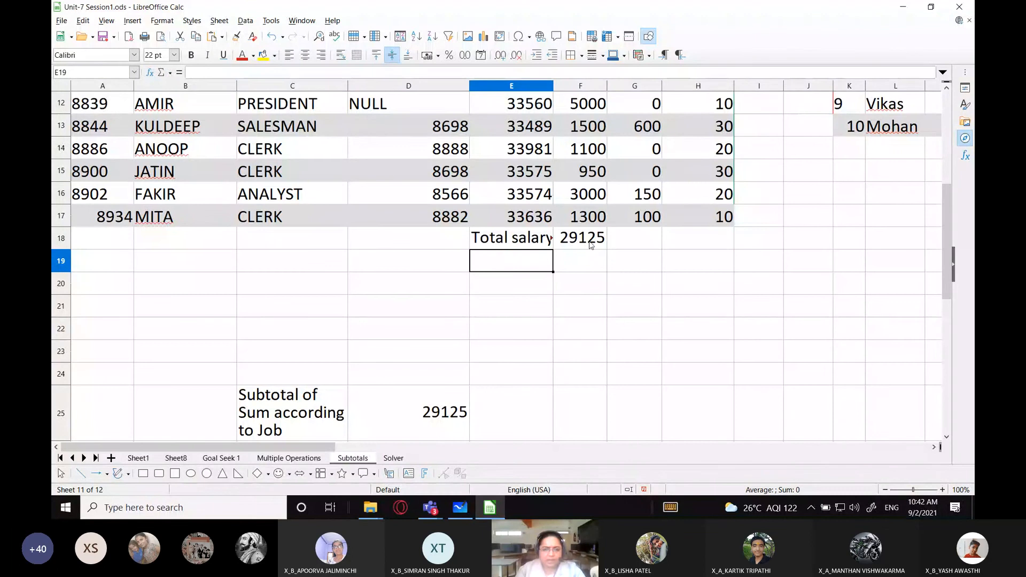
Review the SUBTOTAL formula in D25 against the employee data and turn on AutoFilter for the Employee table
{"action": "left_click", "coordinate": [462, 398]}
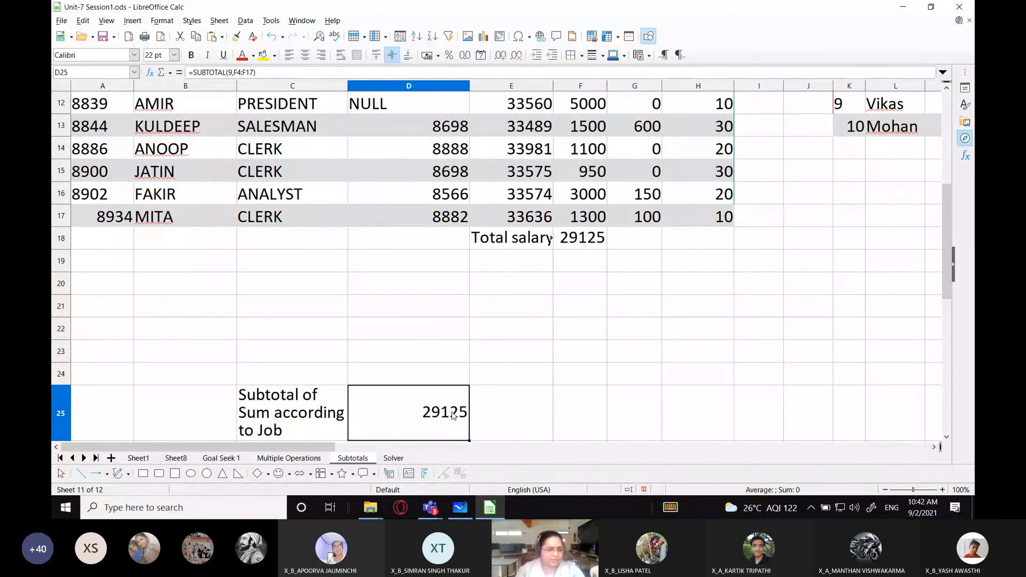
{"action": "scroll", "coordinate": [447, 355], "scroll_direction": "down", "scroll_amount": 2}
{"action": "scroll", "coordinate": [487, 319], "scroll_direction": "up", "scroll_amount": 2}
{"action": "scroll", "coordinate": [487, 320], "scroll_direction": "up", "scroll_amount": 4}
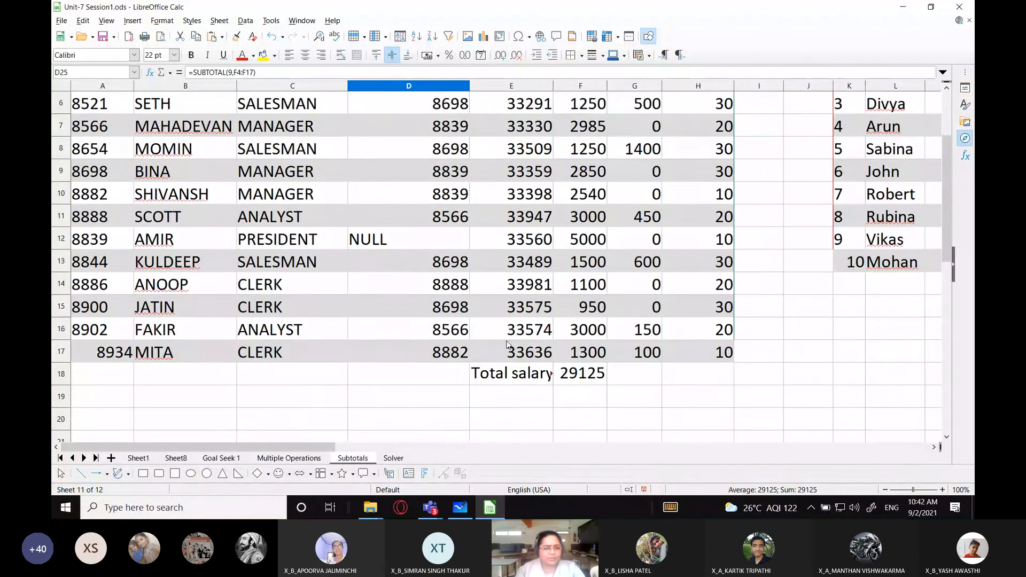
{"action": "scroll", "coordinate": [507, 344], "scroll_direction": "down", "scroll_amount": 1}
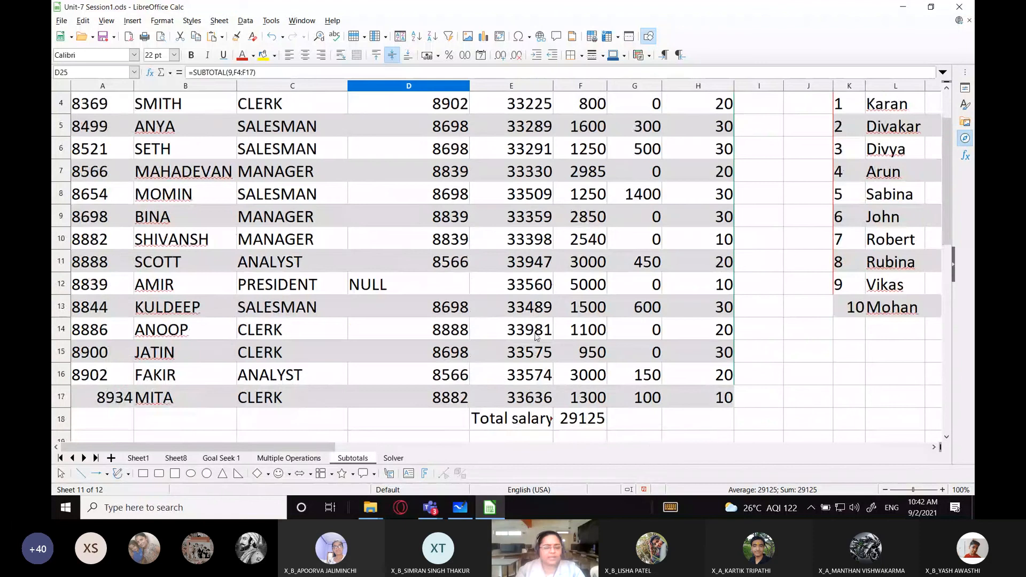
{"action": "scroll", "coordinate": [306, 195], "scroll_direction": "up", "scroll_amount": 1}
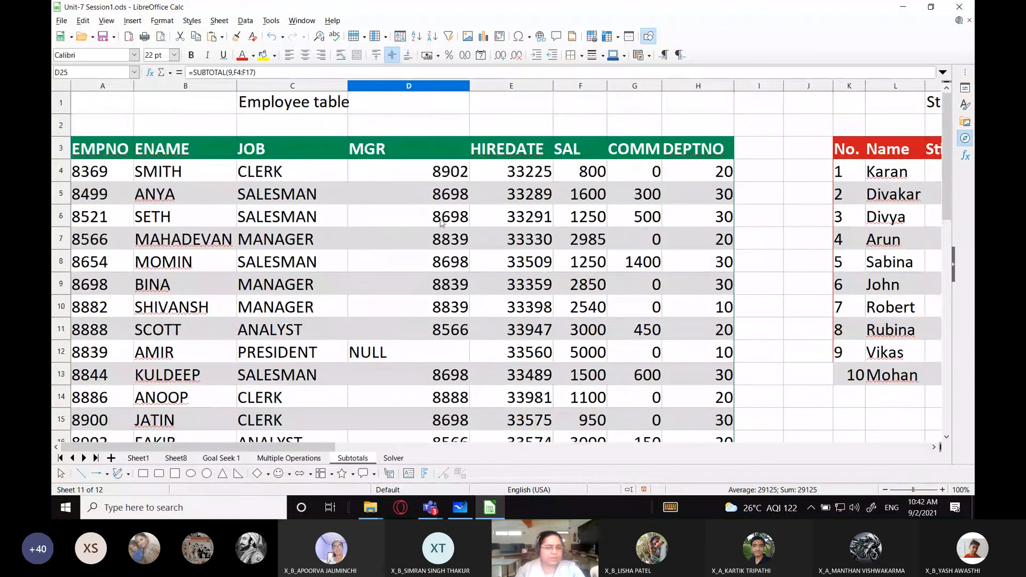
{"action": "left_click", "coordinate": [392, 285]}
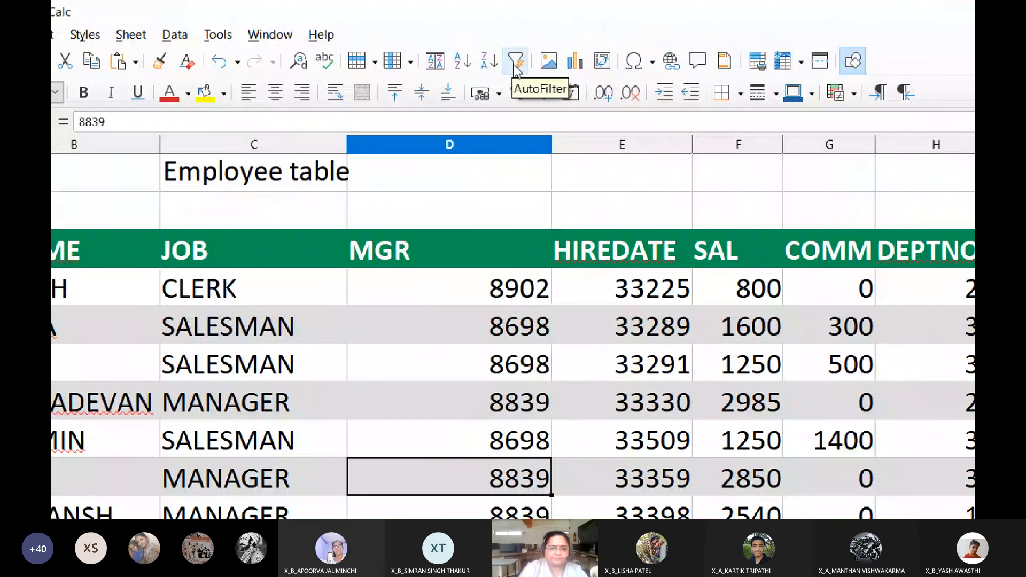
{"action": "left_click", "coordinate": [514, 67]}
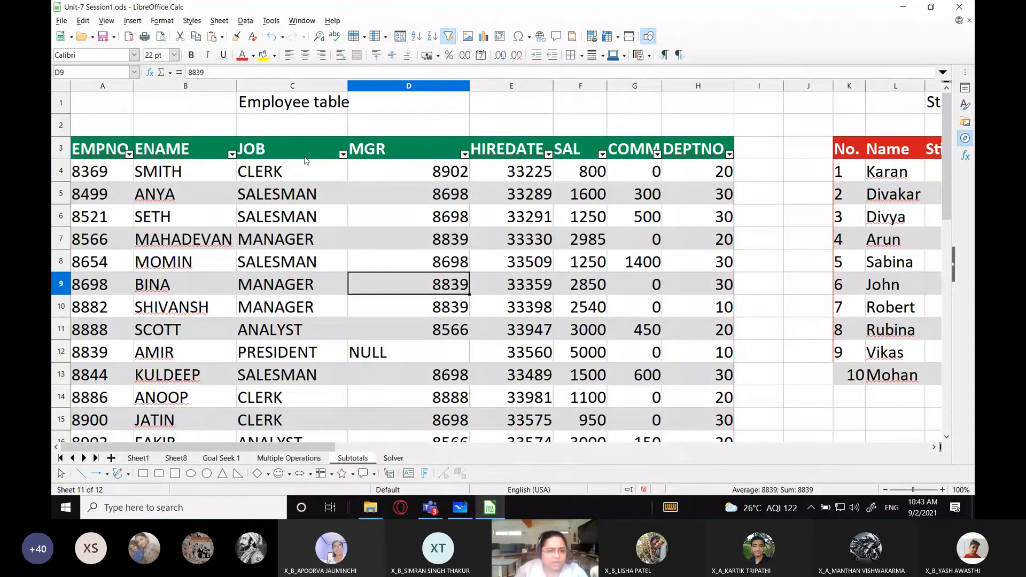
Filter the JOB column to show only CLERK and select the filtered employee records from EMPNO to DEPTNO
{"action": "left_click", "coordinate": [343, 154]}
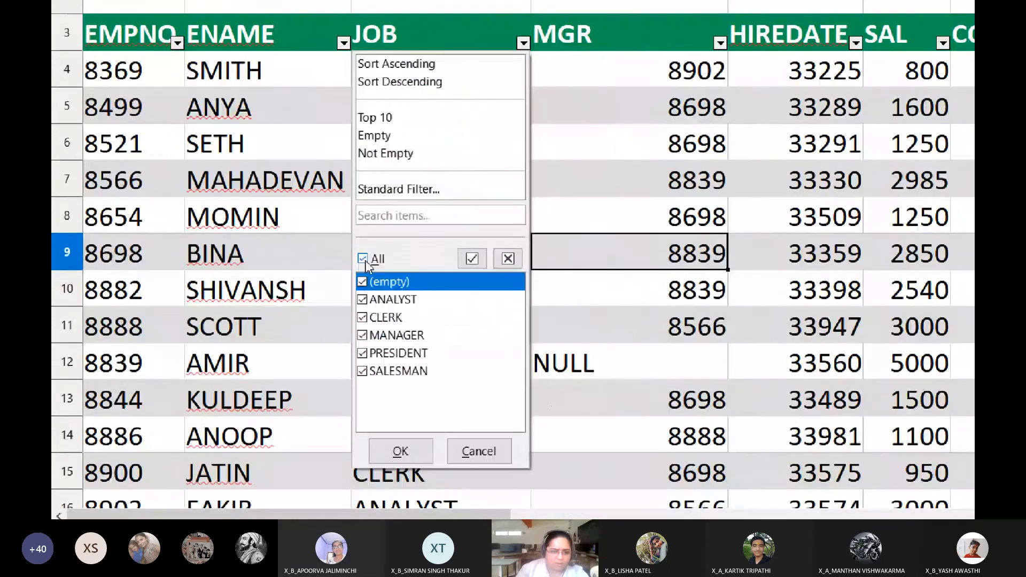
{"action": "left_click", "coordinate": [363, 259]}
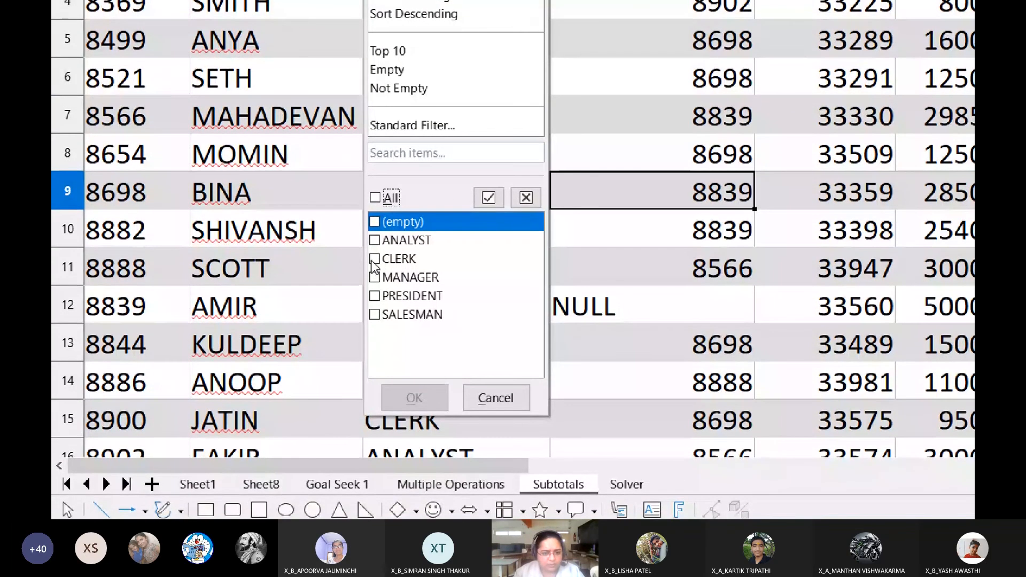
{"action": "left_click", "coordinate": [375, 260]}
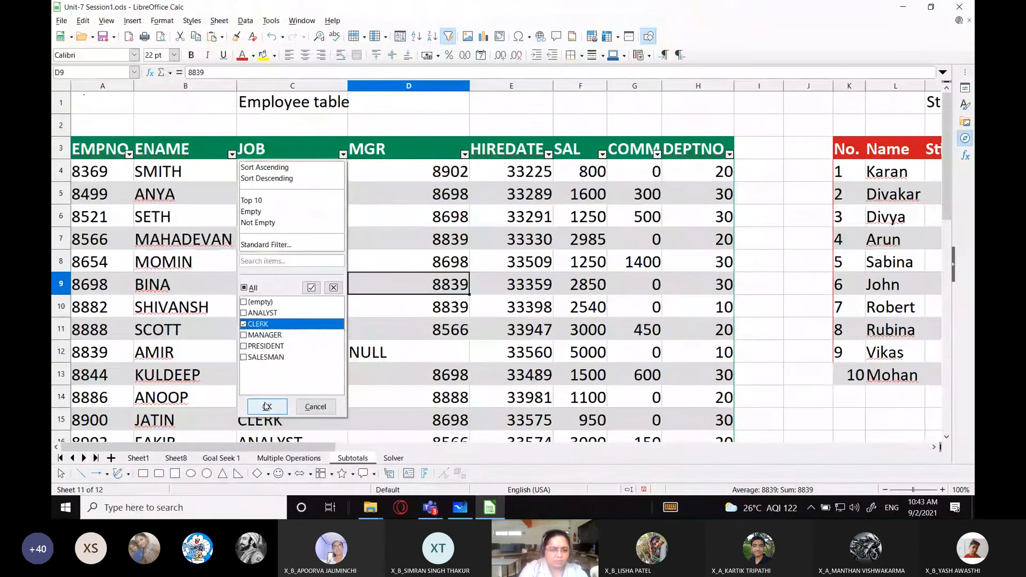
{"action": "left_click", "coordinate": [266, 406]}
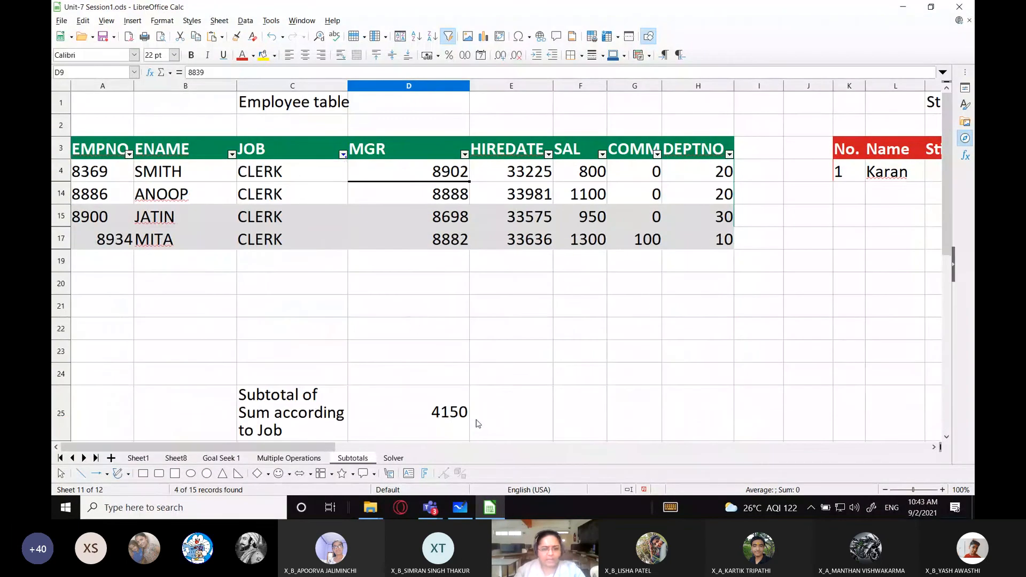
{"action": "scroll", "coordinate": [476, 424], "scroll_direction": "down", "scroll_amount": 1}
{"action": "scroll", "coordinate": [470, 406], "scroll_direction": "up", "scroll_amount": 1}
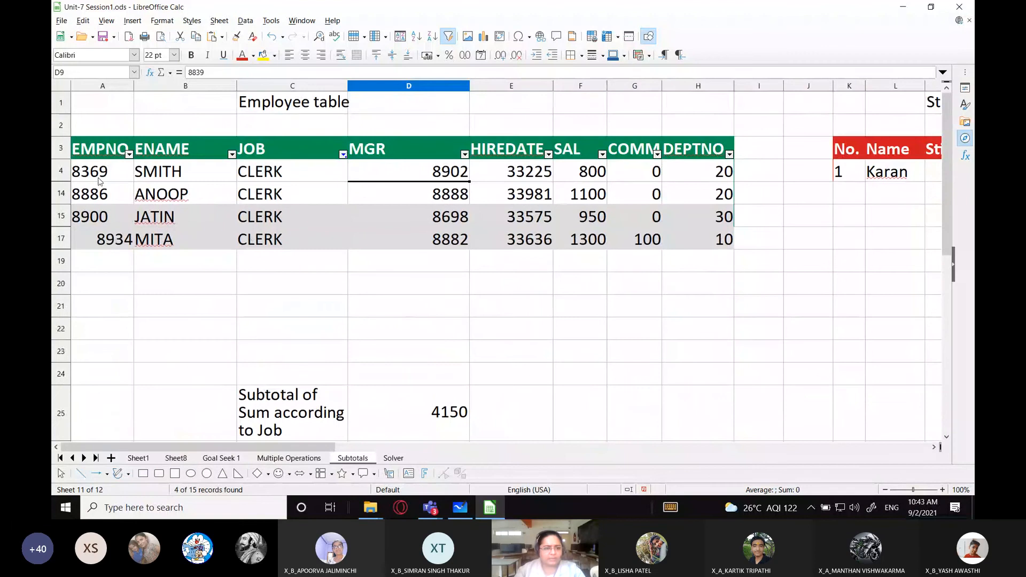
{"action": "left_click_drag", "start_coordinate": [98, 181], "coordinate": [689, 237]}
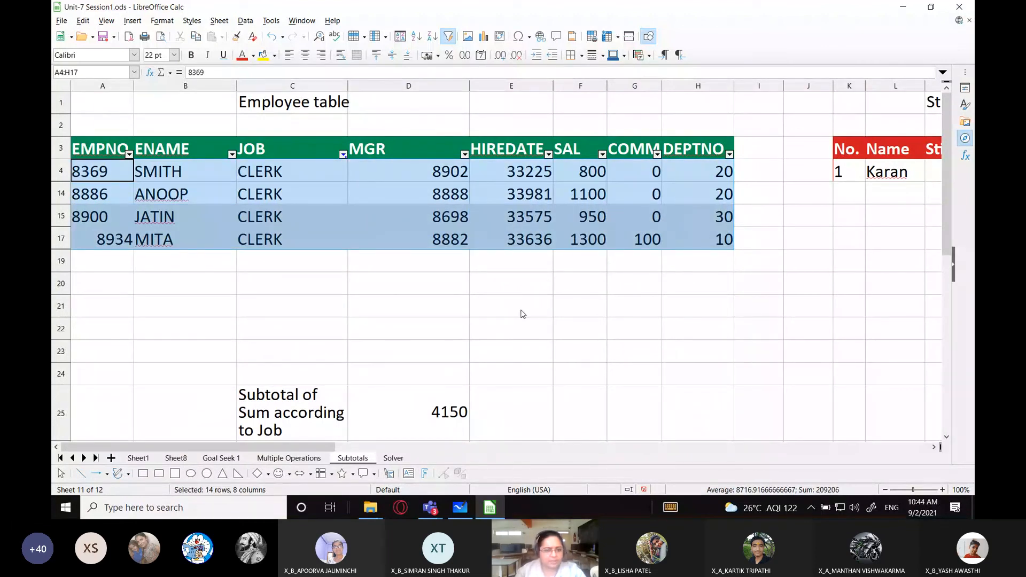
Check the SUBTOTAL result in D25 against the filtered CLERK records and the job list in Microsoft Whiteboard
{"action": "left_click", "coordinate": [465, 415]}
{"action": "scroll", "coordinate": [412, 415], "scroll_direction": "down", "scroll_amount": 1}
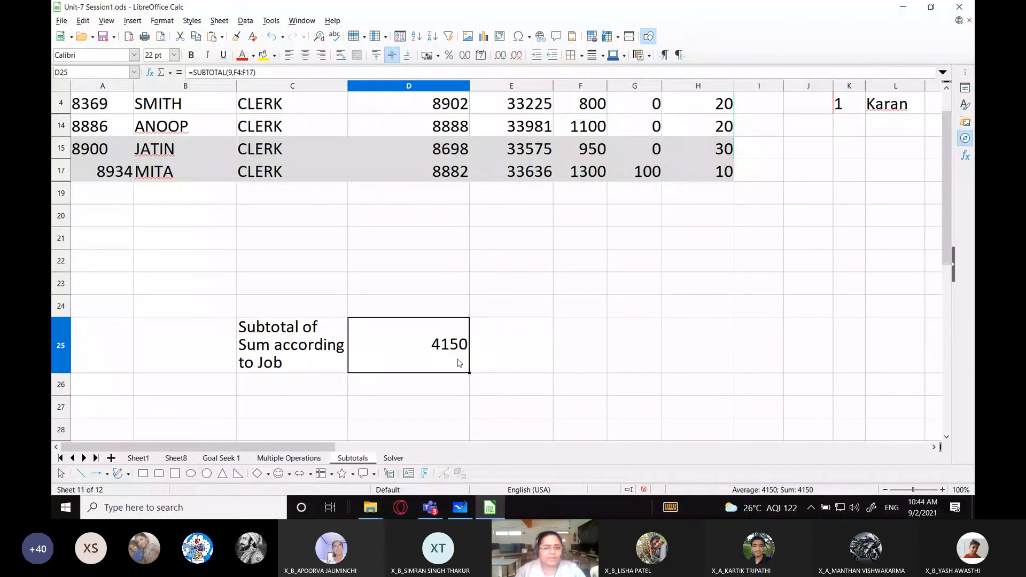
{"action": "scroll", "coordinate": [566, 309], "scroll_direction": "up", "scroll_amount": 1}
{"action": "scroll", "coordinate": [546, 358], "scroll_direction": "down", "scroll_amount": 1}
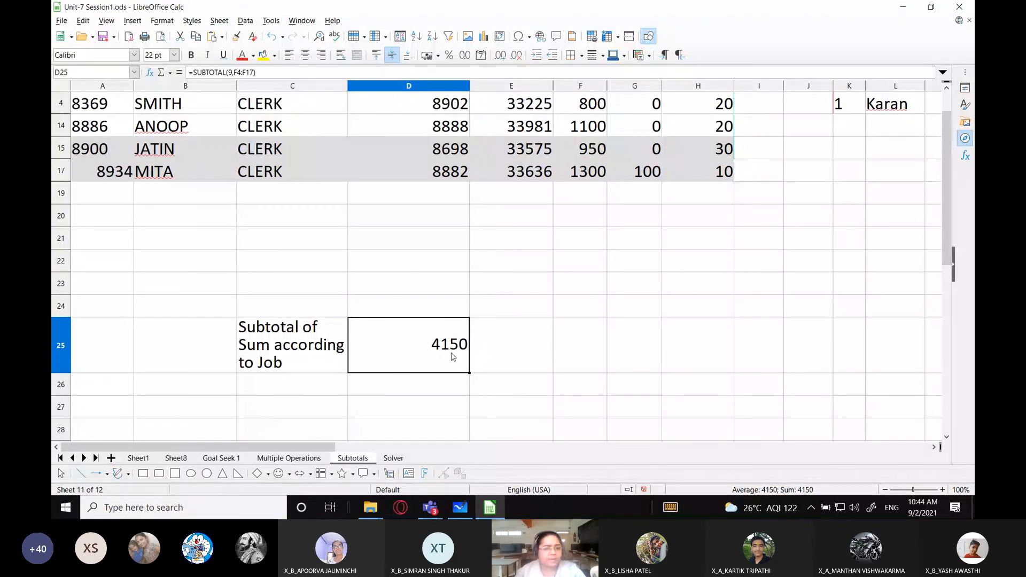
{"action": "scroll", "coordinate": [482, 381], "scroll_direction": "up", "scroll_amount": 1}
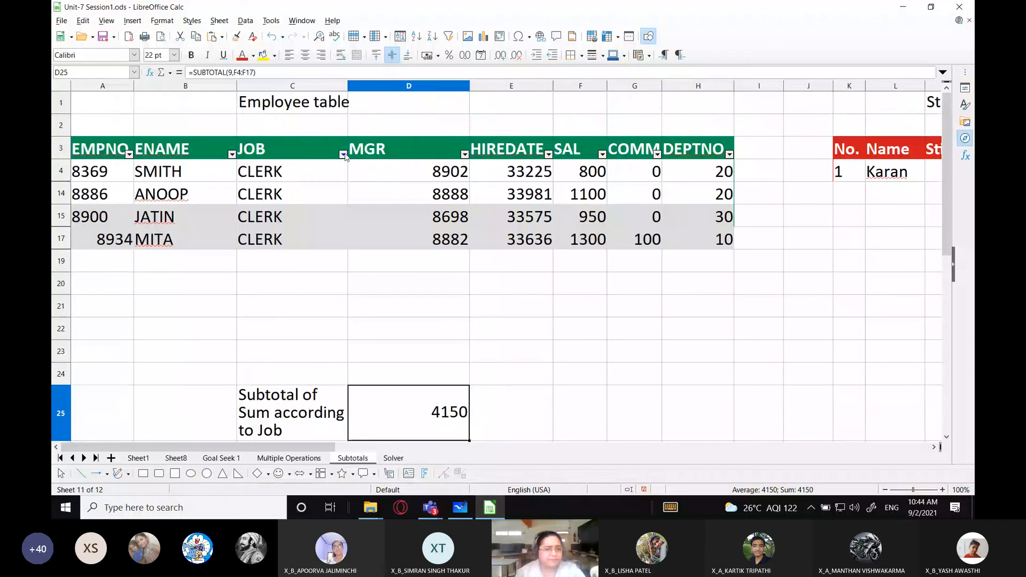
{"action": "left_click", "coordinate": [460, 507]}
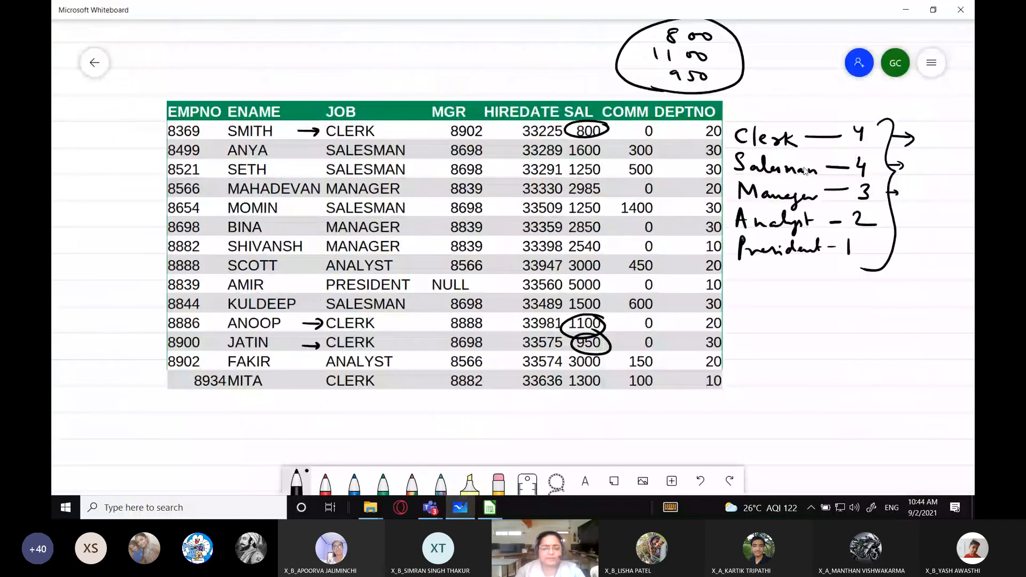
{"action": "key", "text": "alt+Tab"}
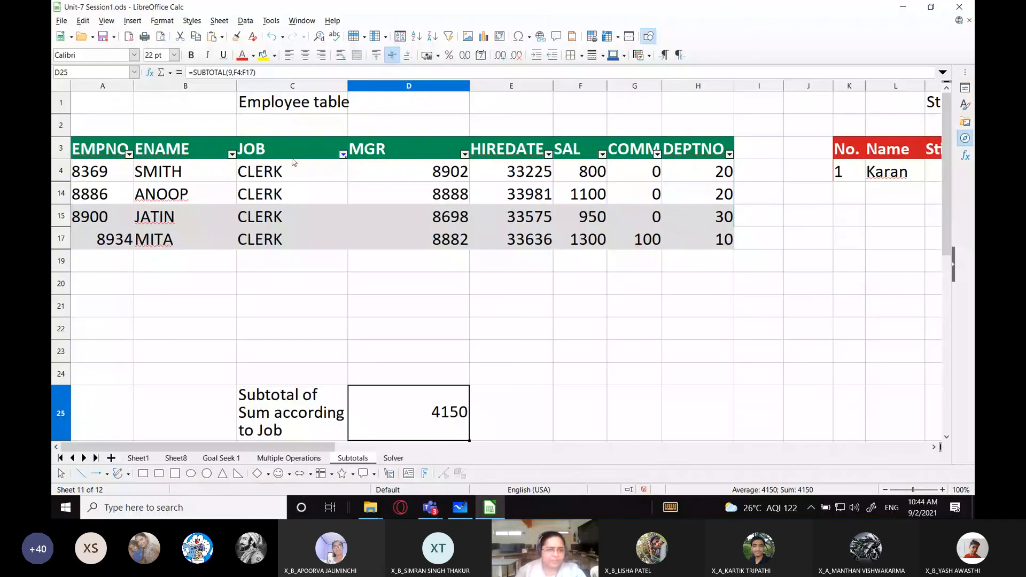
Change the JOB column filter so that only the SALESMAN records are shown
{"action": "left_click", "coordinate": [343, 154]}
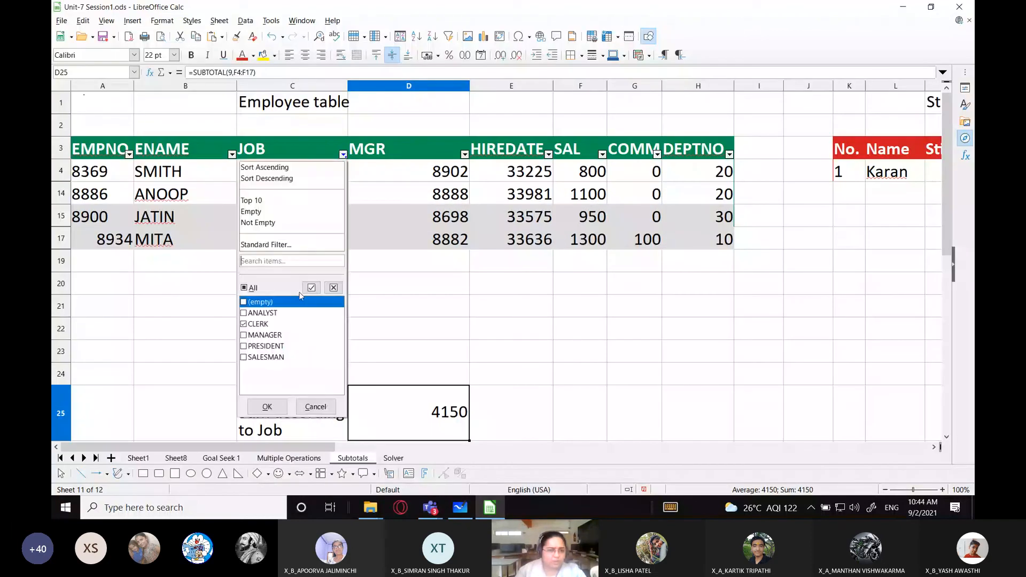
{"action": "left_click", "coordinate": [244, 326]}
{"action": "left_click", "coordinate": [243, 357]}
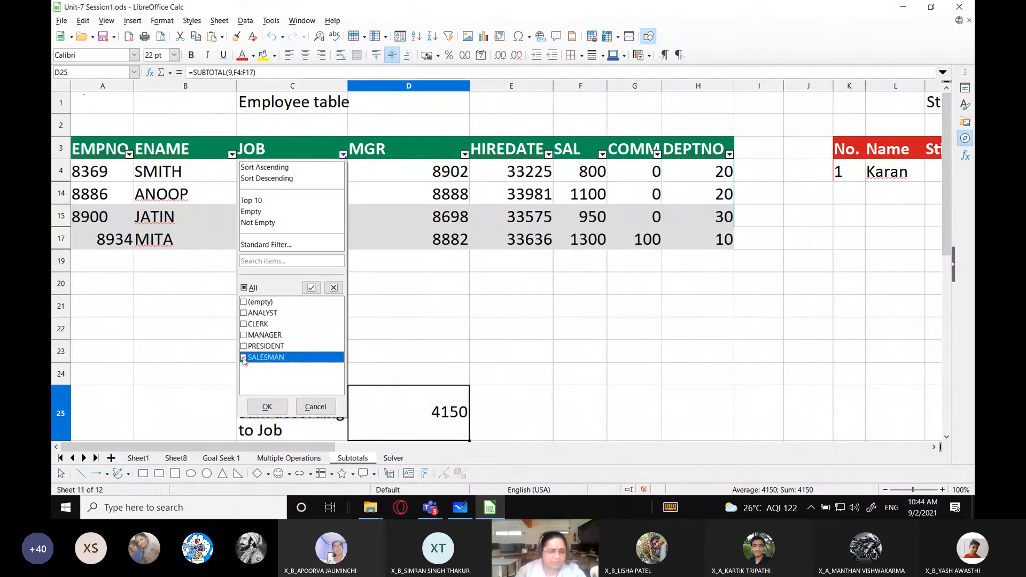
{"action": "left_click", "coordinate": [265, 405]}
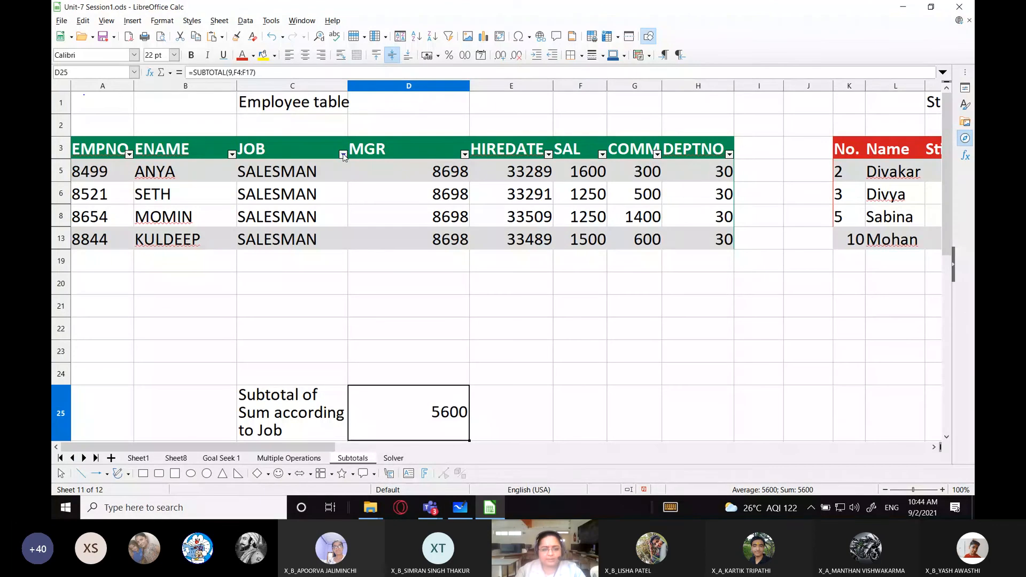
Consult the job list in Microsoft Whiteboard and filter the JOB column to show only MANAGER
{"action": "left_click", "coordinate": [460, 508]}
{"action": "key", "text": "alt+Tab"}
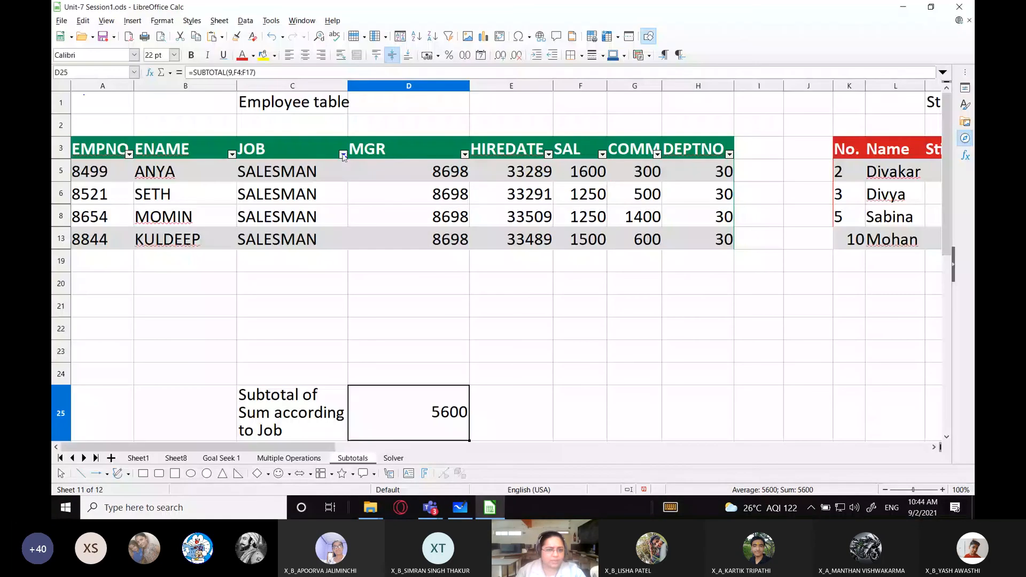
{"action": "left_click", "coordinate": [343, 154]}
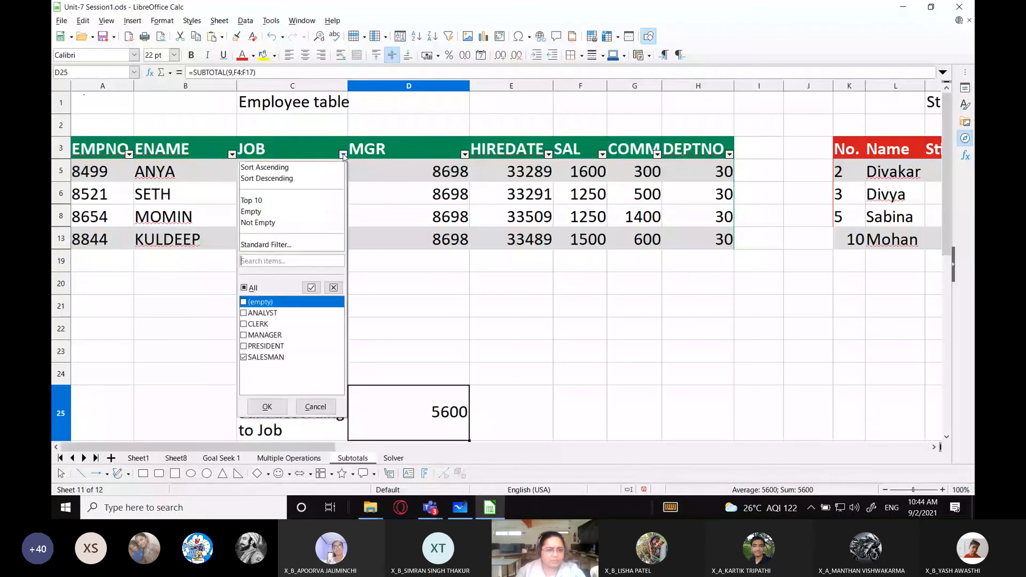
{"action": "left_click", "coordinate": [243, 358]}
{"action": "left_click", "coordinate": [244, 335]}
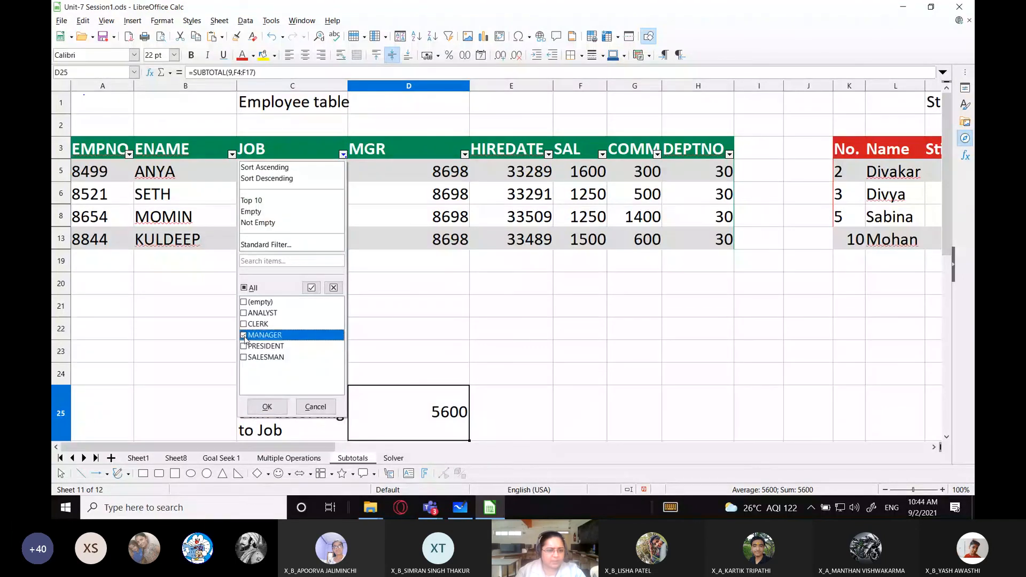
{"action": "left_click", "coordinate": [267, 407]}
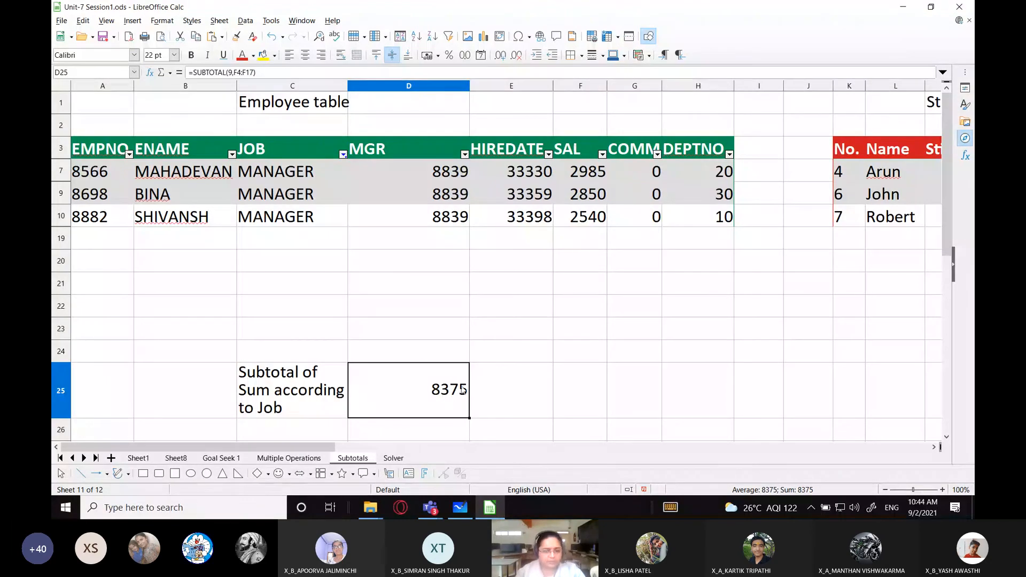
Add PRESIDENT to the JOB filter alongside MANAGER and compare the filtered records with the subtotal in D25
{"action": "left_click", "coordinate": [343, 155]}
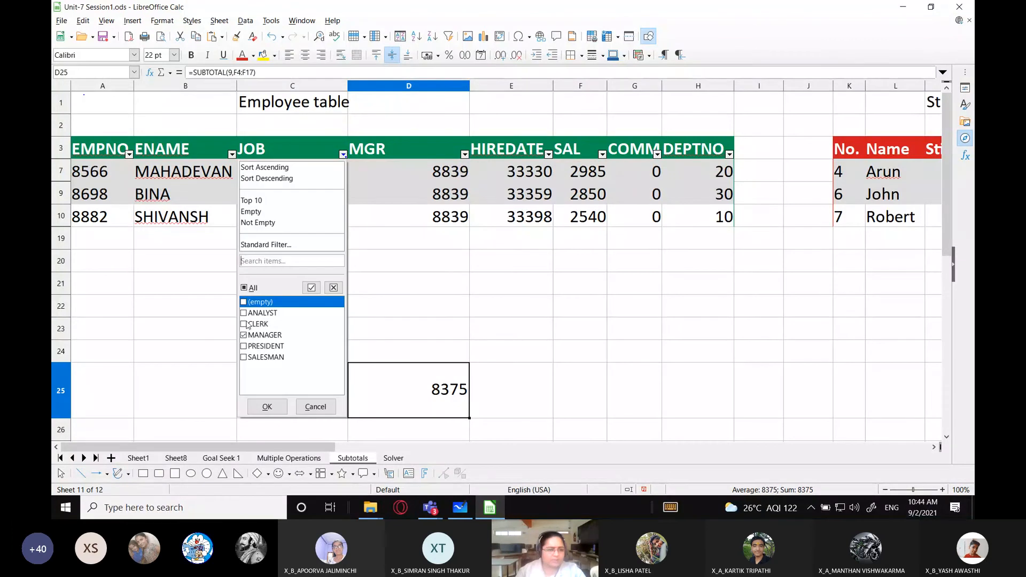
{"action": "left_click", "coordinate": [244, 347]}
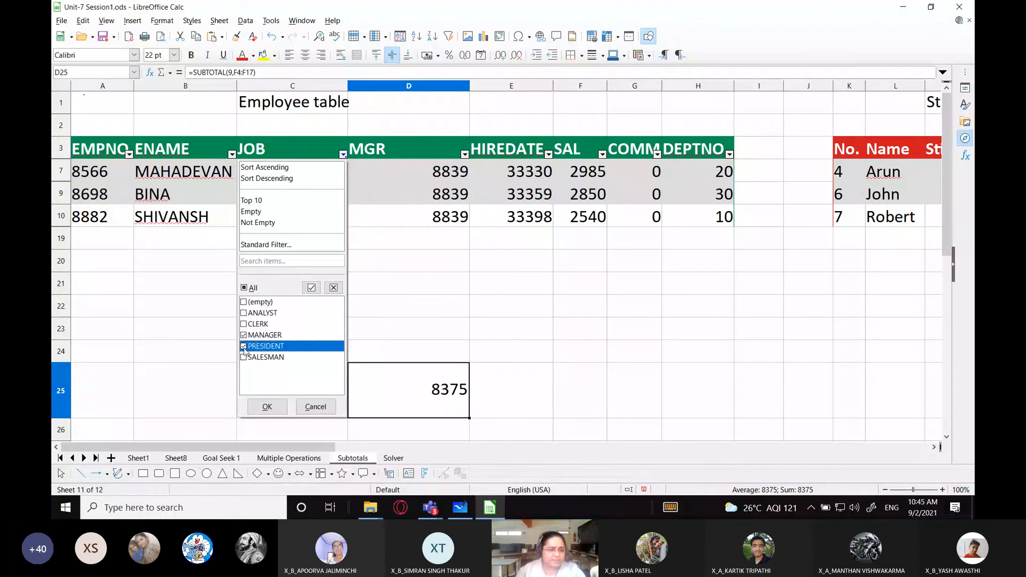
{"action": "left_click", "coordinate": [266, 407]}
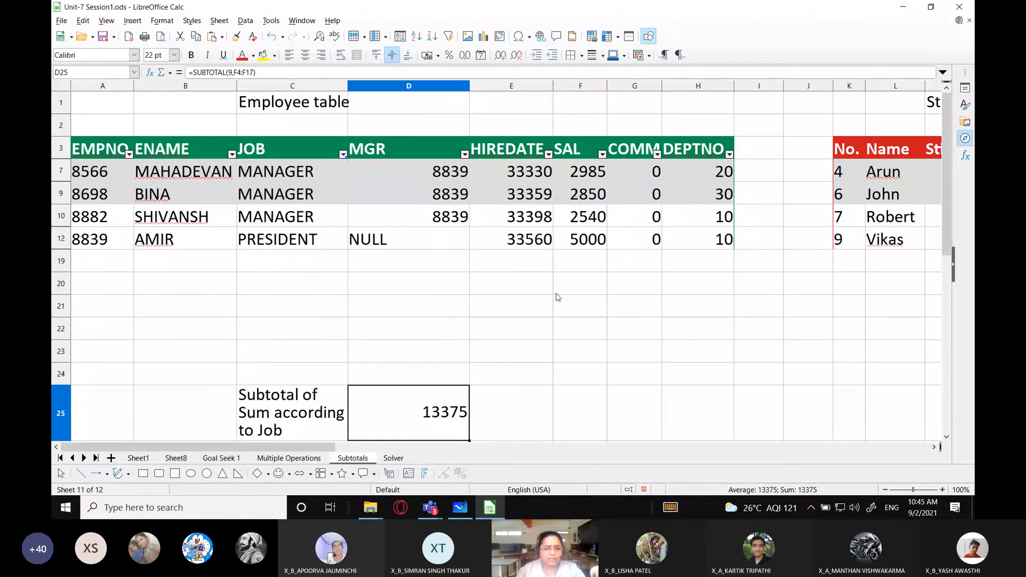
{"action": "left_click_drag", "start_coordinate": [107, 176], "coordinate": [687, 235]}
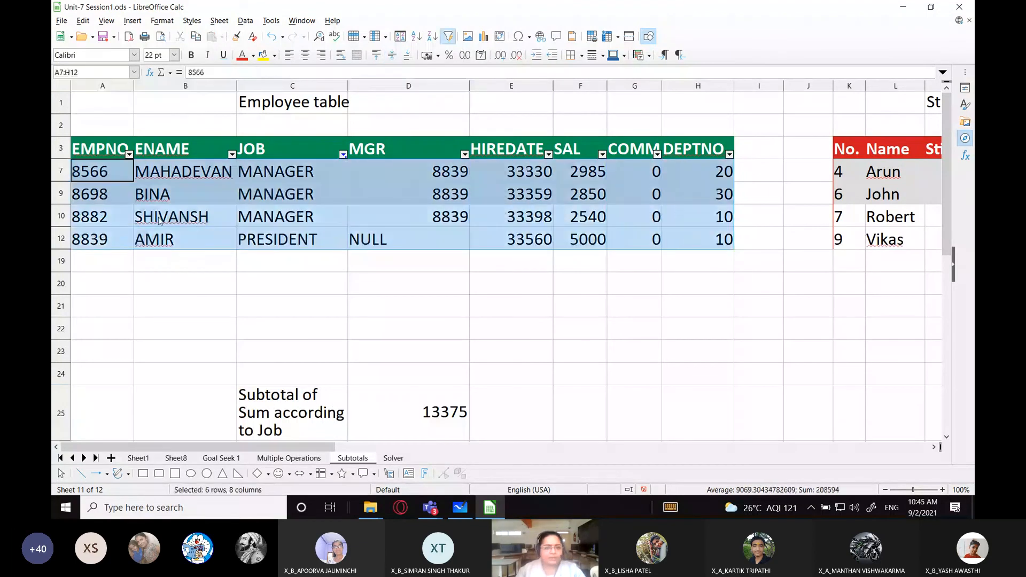
{"action": "scroll", "coordinate": [405, 416], "scroll_direction": "down", "scroll_amount": 1}
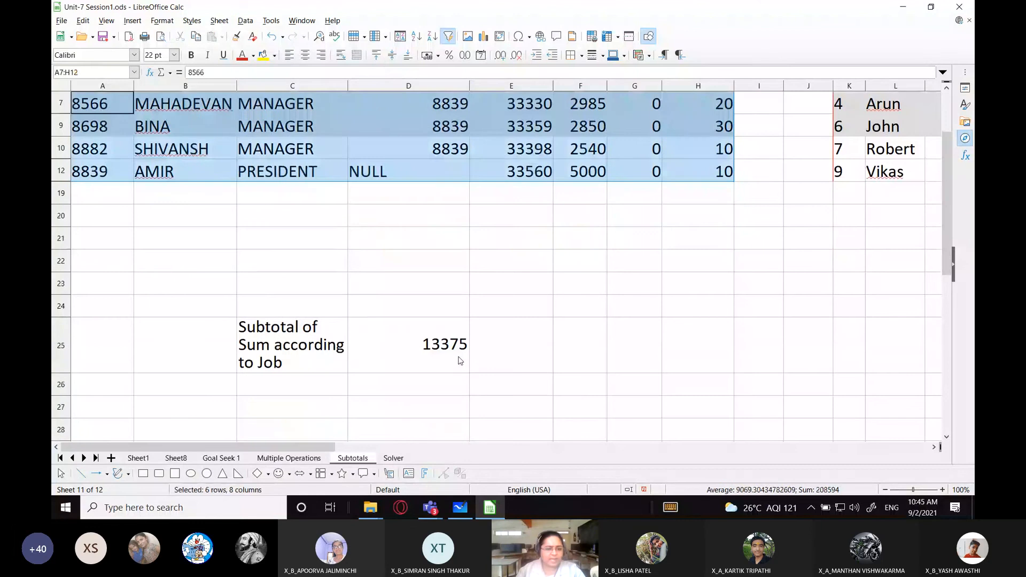
{"action": "left_click", "coordinate": [419, 360]}
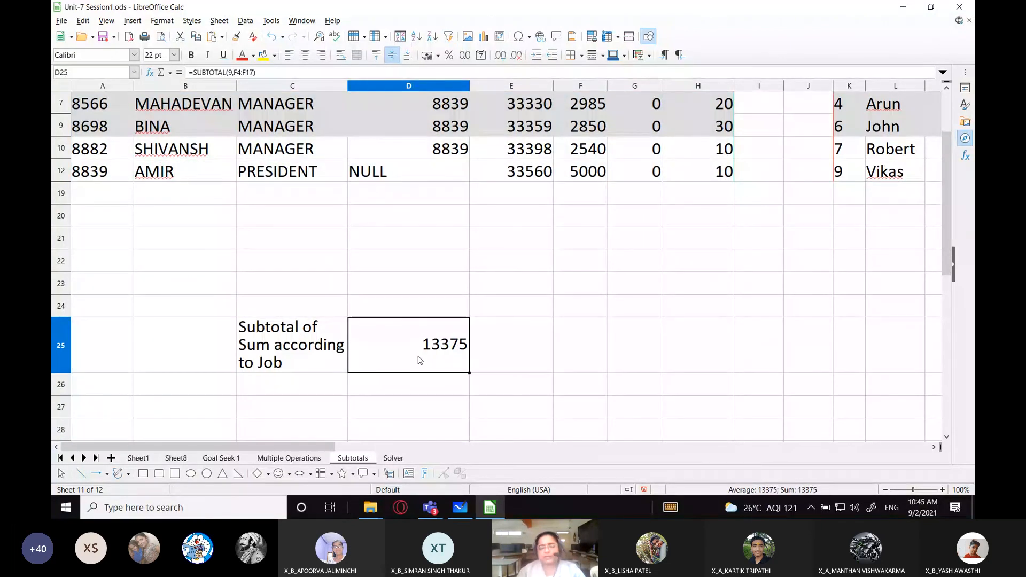
{"action": "scroll", "coordinate": [496, 336], "scroll_direction": "up", "scroll_amount": 1}
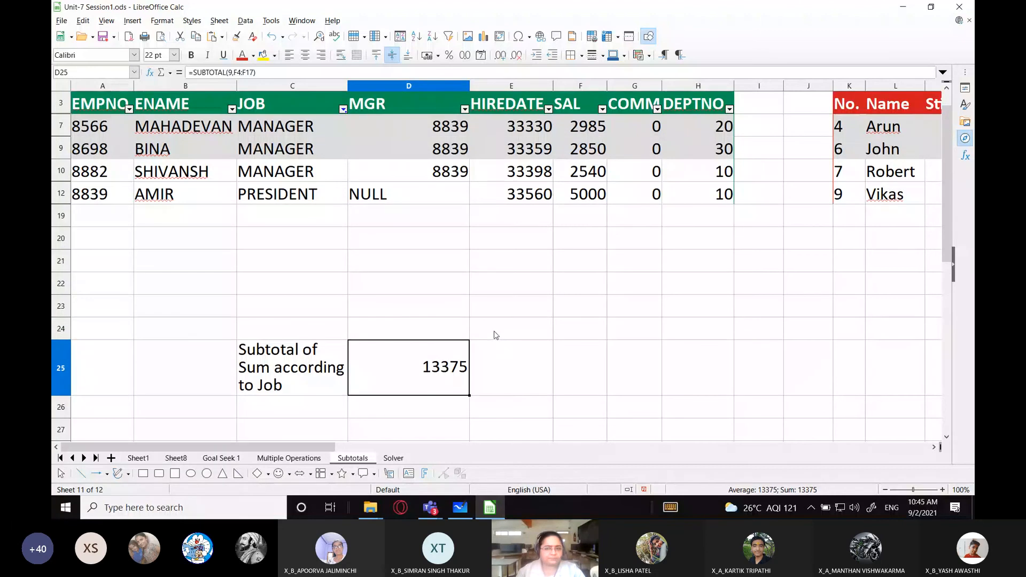
Show all jobs in the JOB column filter and compare the subtotal in D25 with the total salary in F18
{"action": "left_click", "coordinate": [342, 109]}
{"action": "left_click", "coordinate": [244, 243]}
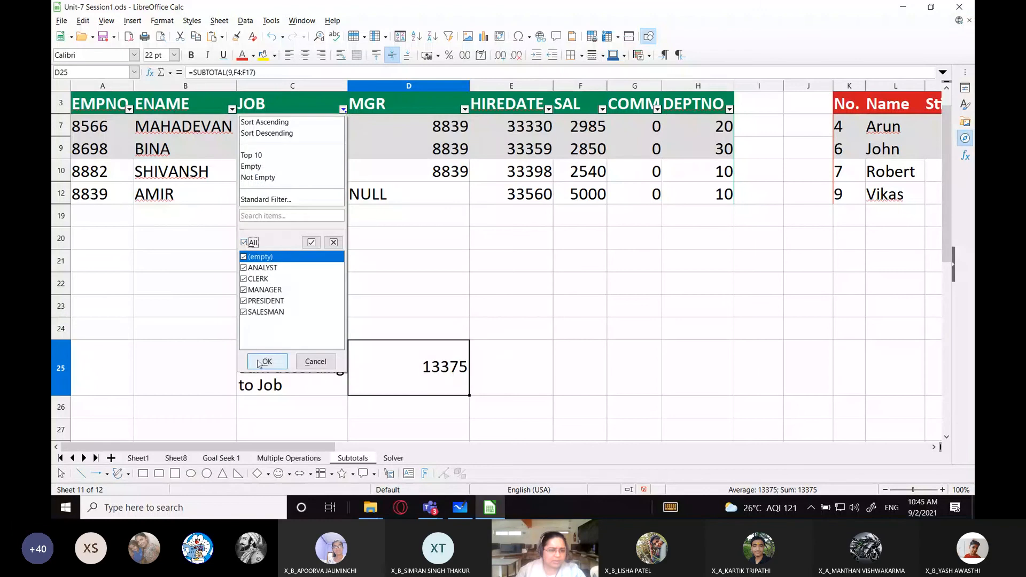
{"action": "left_click", "coordinate": [266, 361]}
{"action": "scroll", "coordinate": [506, 337], "scroll_direction": "down", "scroll_amount": 3}
{"action": "scroll", "coordinate": [506, 337], "scroll_direction": "down", "scroll_amount": 1}
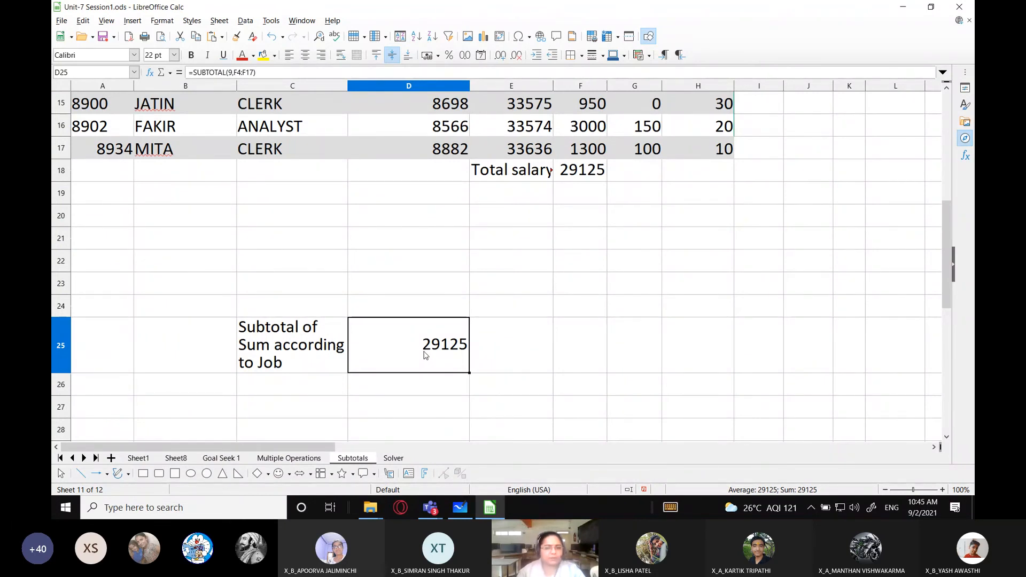
Turn off AutoFilter for the Employee table
{"action": "scroll", "coordinate": [529, 366], "scroll_direction": "up", "scroll_amount": 5}
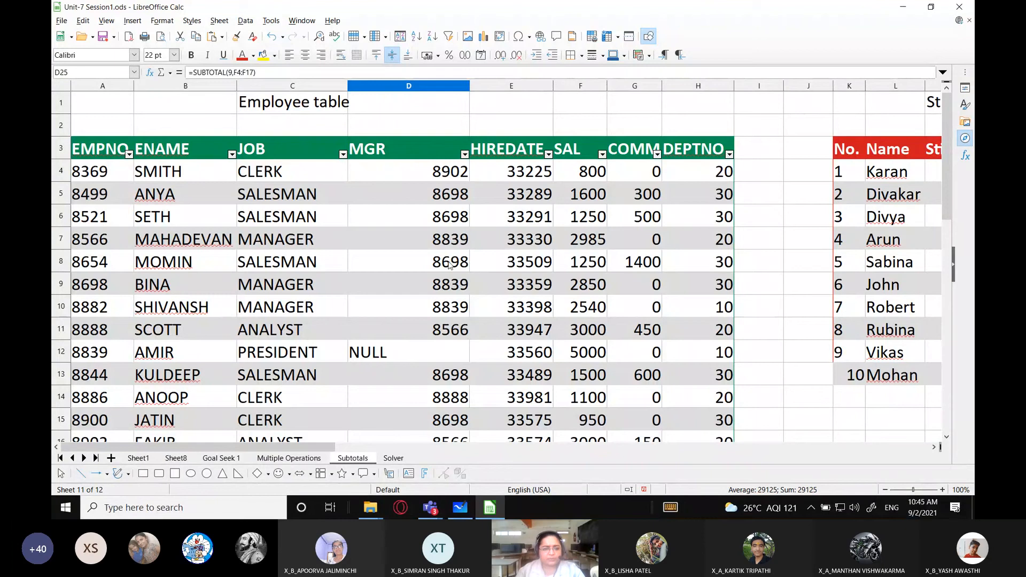
{"action": "left_click", "coordinate": [397, 284]}
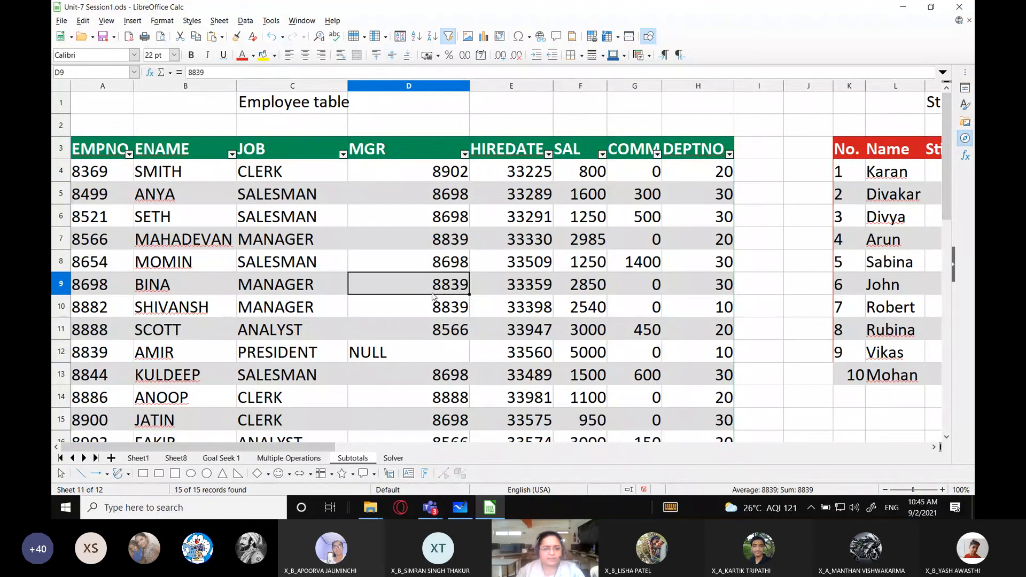
{"action": "left_click", "coordinate": [449, 38]}
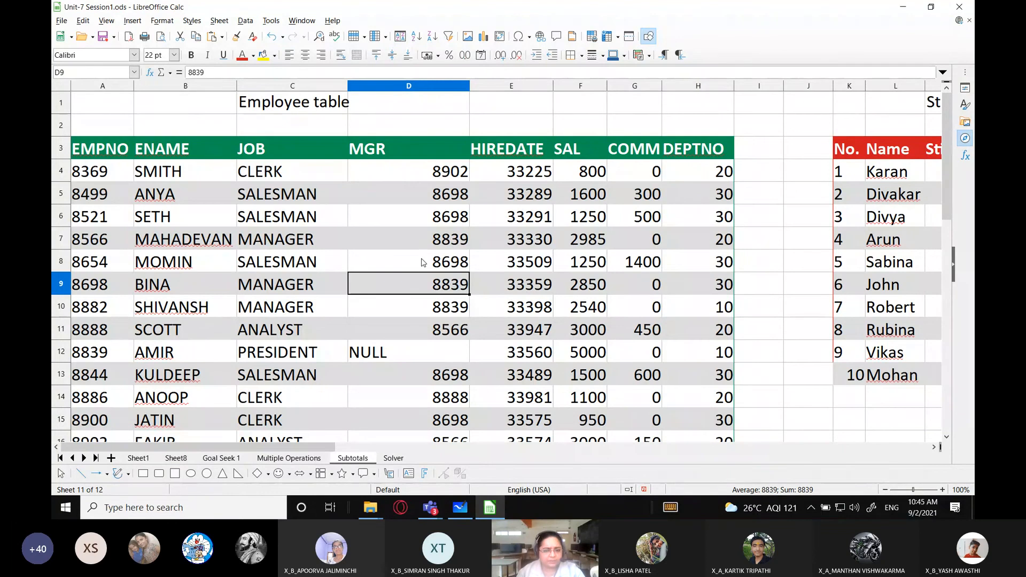
Select the employee data A3:H17, open the Subtotals dialog for it and look through its group settings
{"action": "left_click_drag", "start_coordinate": [75, 155], "coordinate": [693, 314]}
{"action": "scroll", "coordinate": [369, 161], "scroll_direction": "up", "scroll_amount": 3}
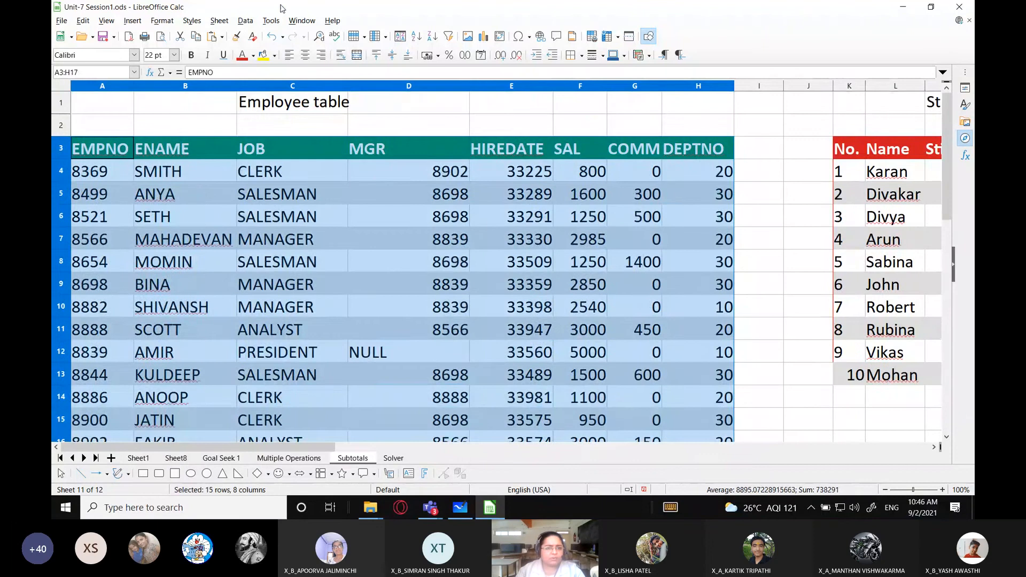
{"action": "left_click", "coordinate": [243, 20]}
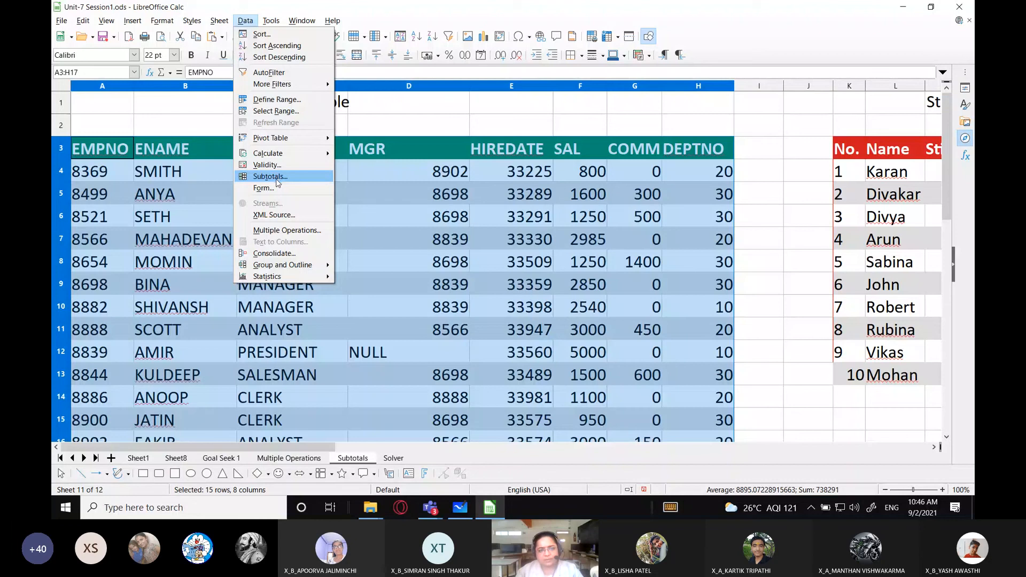
{"action": "left_click", "coordinate": [272, 177]}
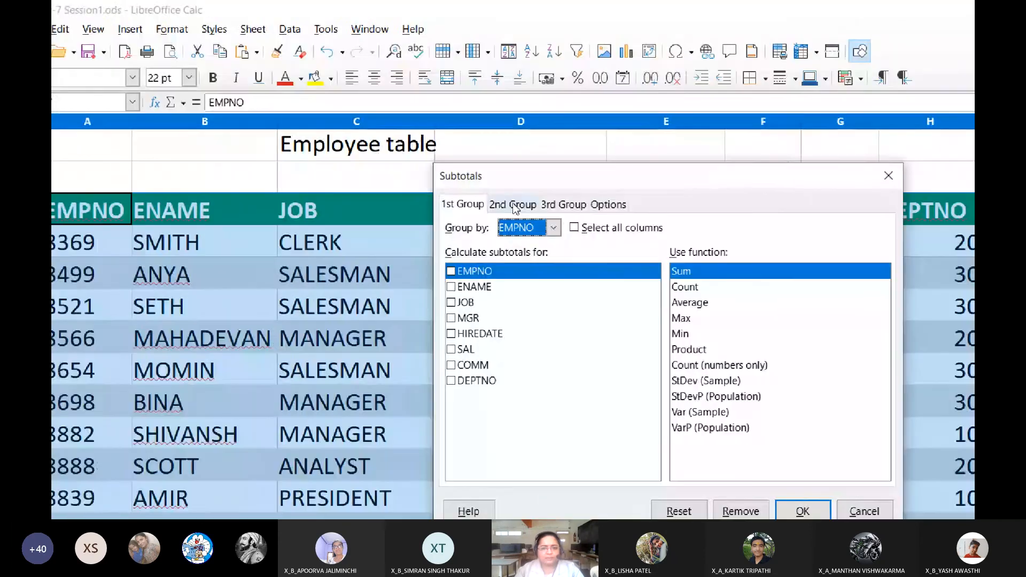
{"action": "left_click", "coordinate": [404, 182]}
{"action": "left_click", "coordinate": [455, 182]}
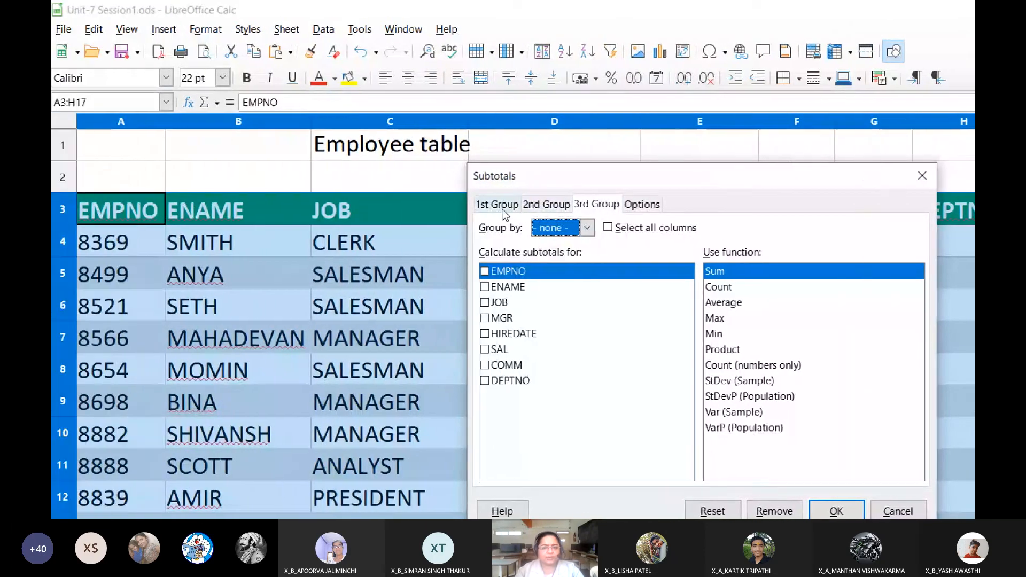
{"action": "left_click", "coordinate": [501, 206]}
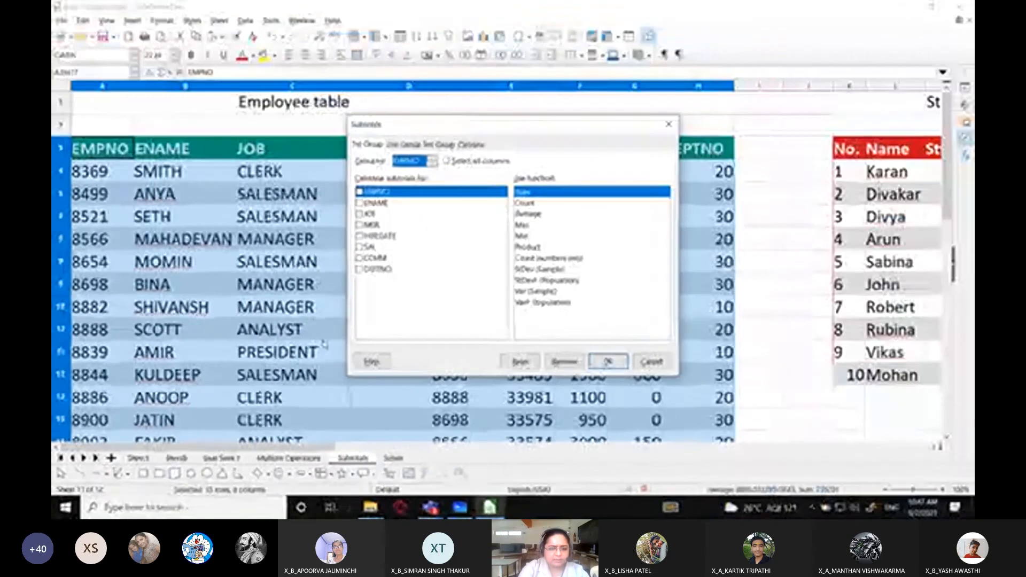
Set the first subtotal group to group by JOB and calculate subtotals for the SAL column
{"action": "left_click", "coordinate": [459, 507]}
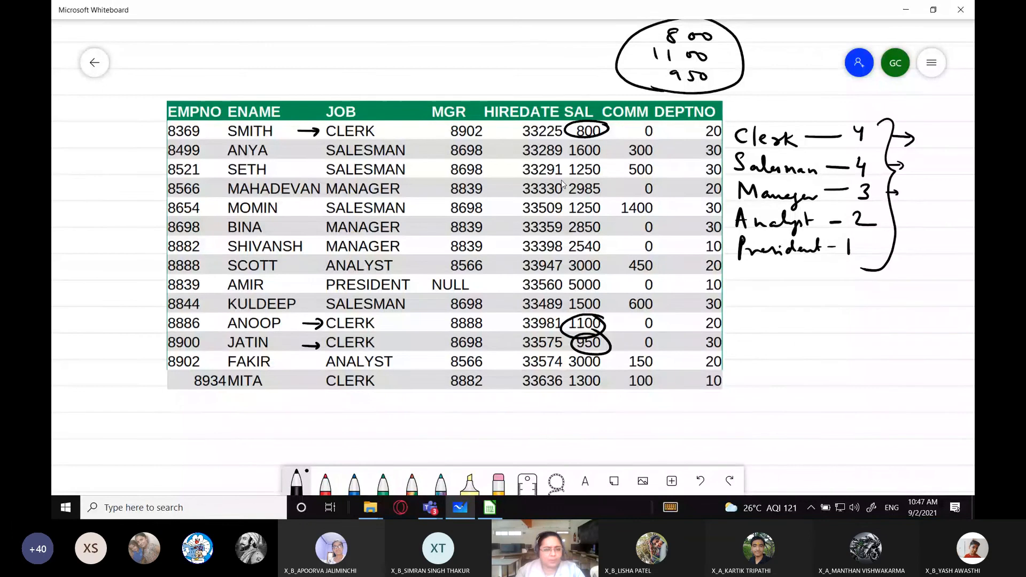
{"action": "key", "text": "alt+Tab"}
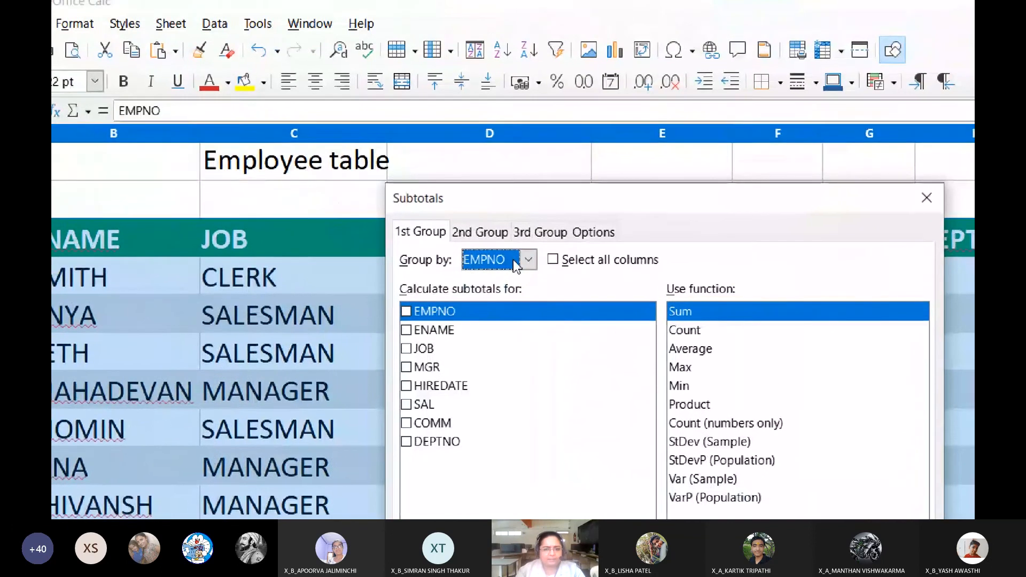
{"action": "left_click", "coordinate": [376, 114]}
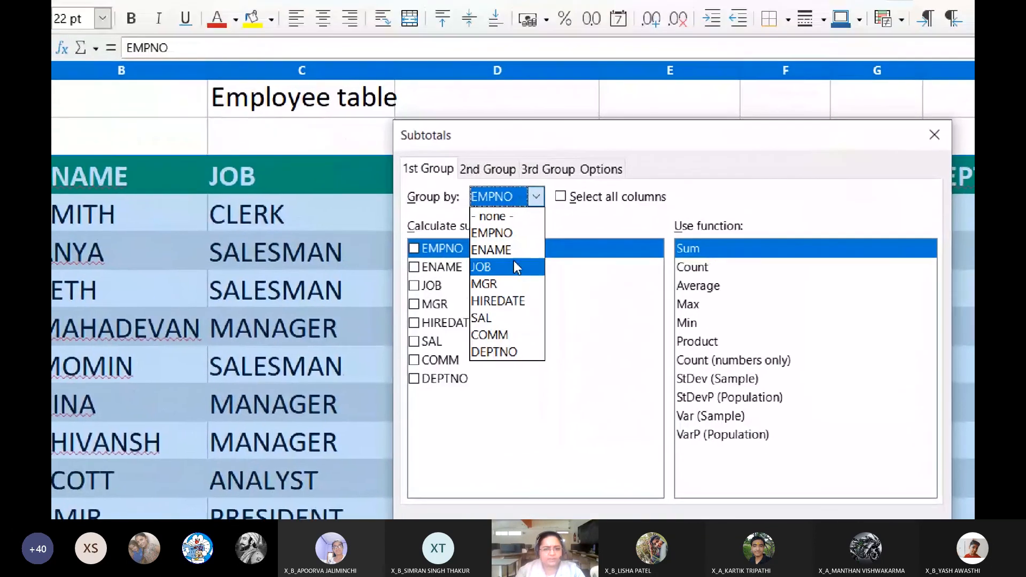
{"action": "left_click", "coordinate": [514, 261]}
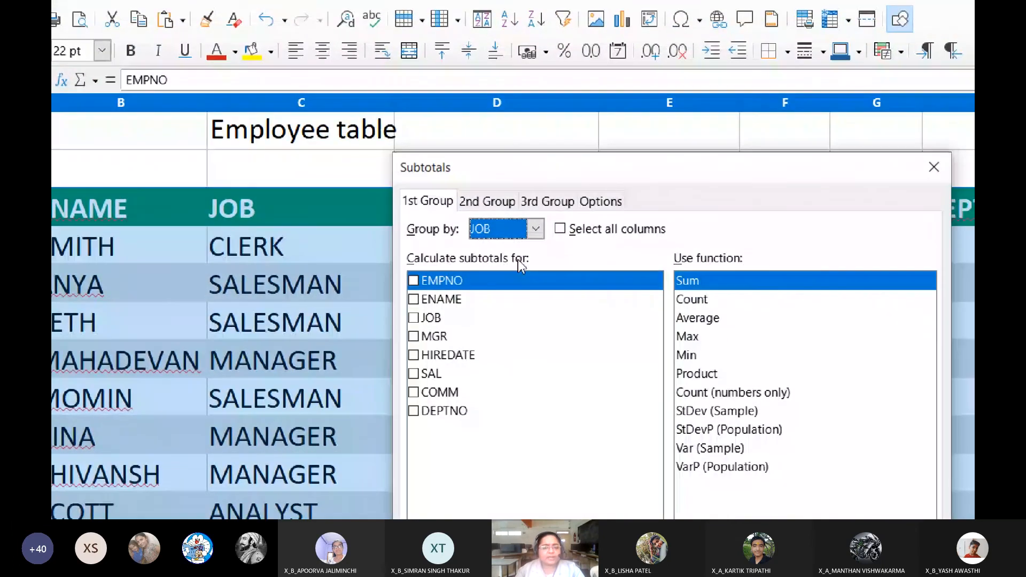
{"action": "left_click_drag", "start_coordinate": [466, 164], "coordinate": [538, 188]}
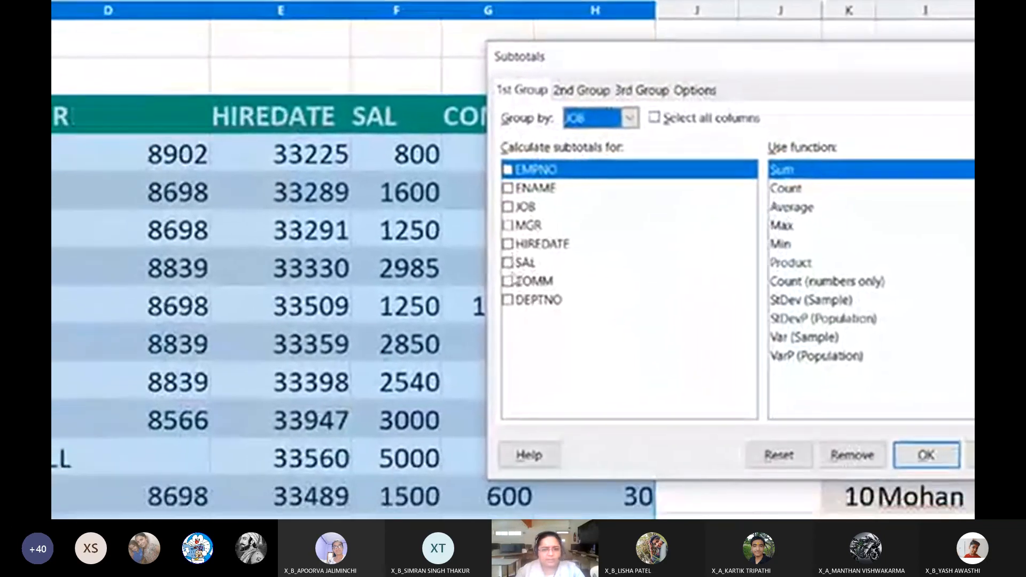
{"action": "left_click", "coordinate": [422, 371]}
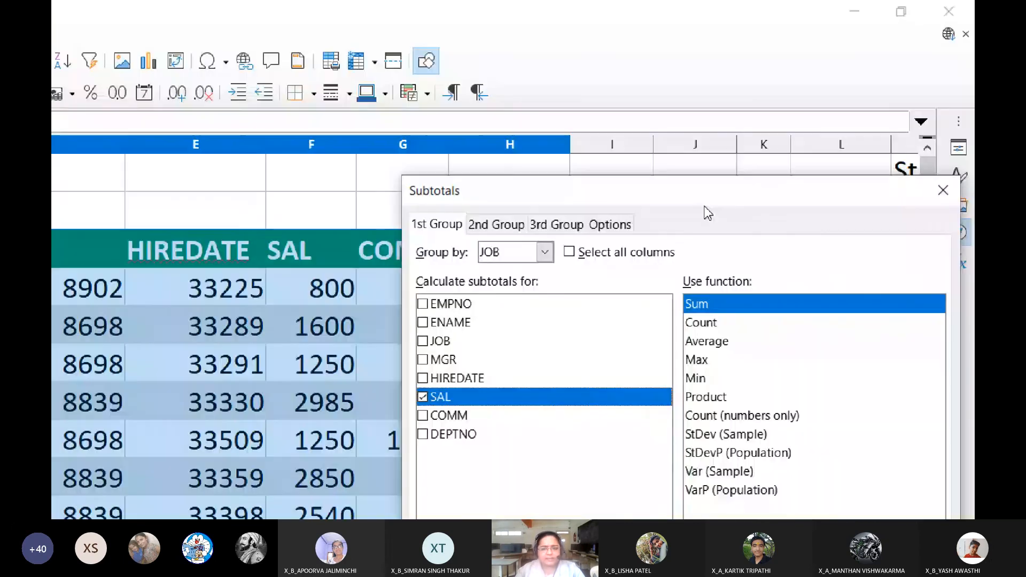
Apply the Sum subtotals for salaries by JOB and set the resulting range A3:H23 to Calibri 22 pt
{"action": "left_click_drag", "start_coordinate": [680, 79], "coordinate": [507, 22]}
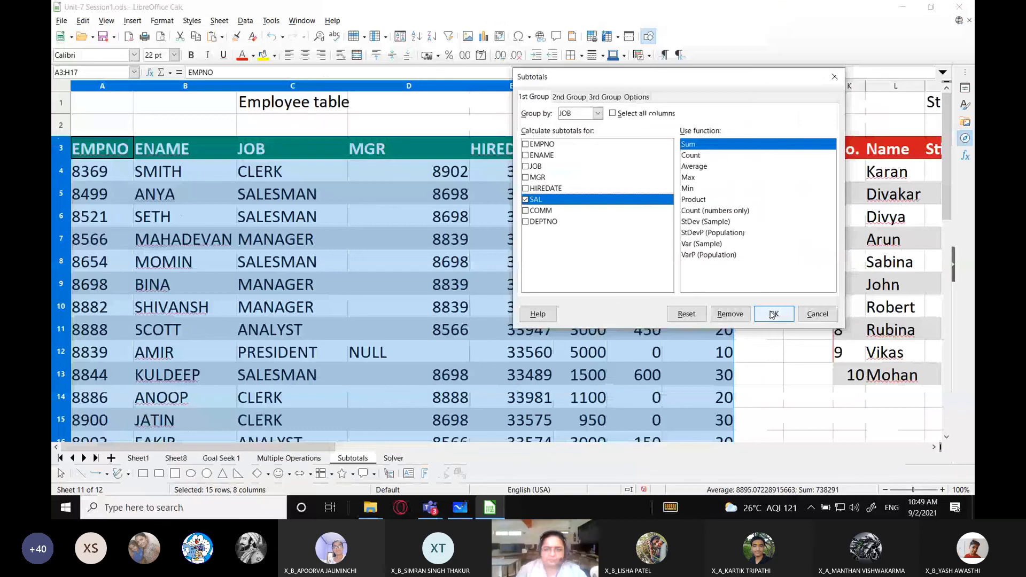
{"action": "left_click", "coordinate": [773, 314]}
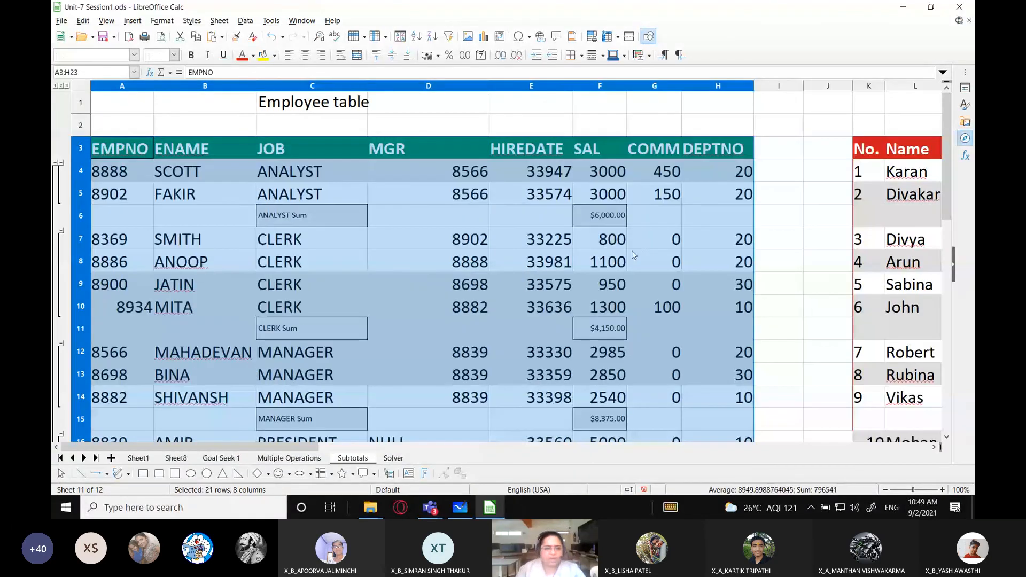
{"action": "left_click", "coordinate": [134, 55]}
{"action": "left_click", "coordinate": [134, 56]}
{"action": "left_click", "coordinate": [174, 55]}
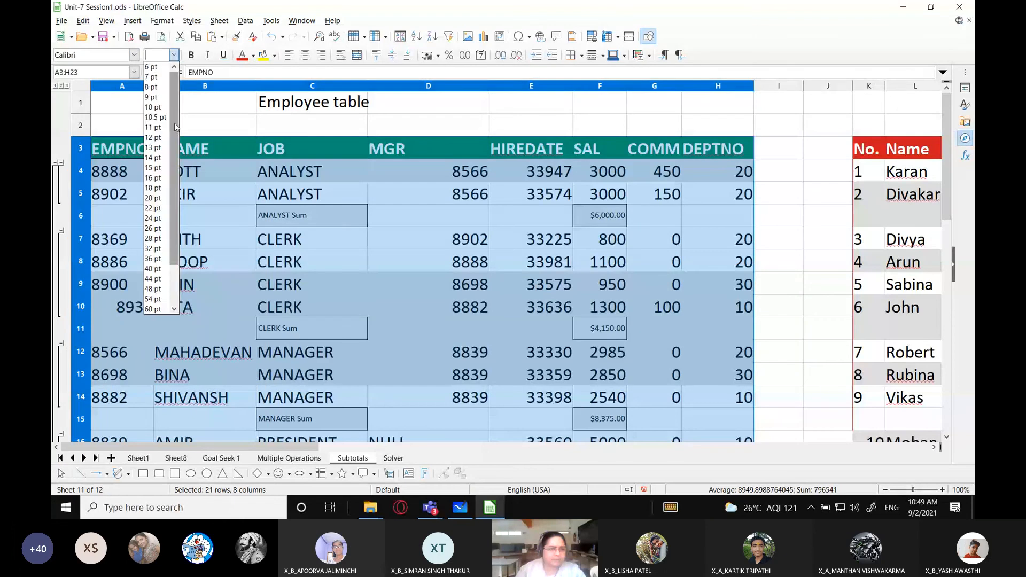
{"action": "left_click", "coordinate": [153, 208]}
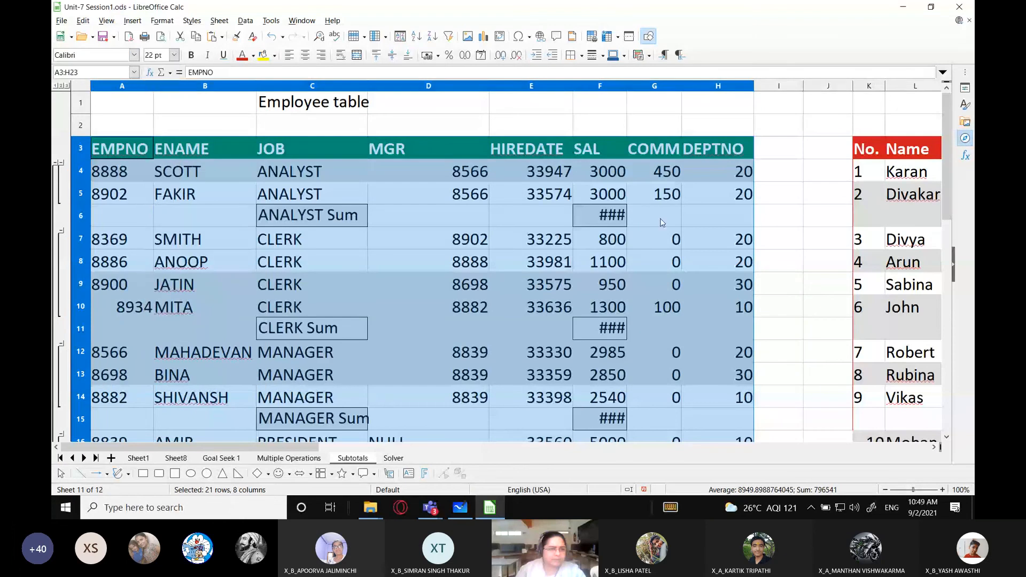
{"action": "left_click", "coordinate": [680, 223]}
Set column F to optimal width with the default value of 0.1"
{"action": "left_click", "coordinate": [599, 86]}
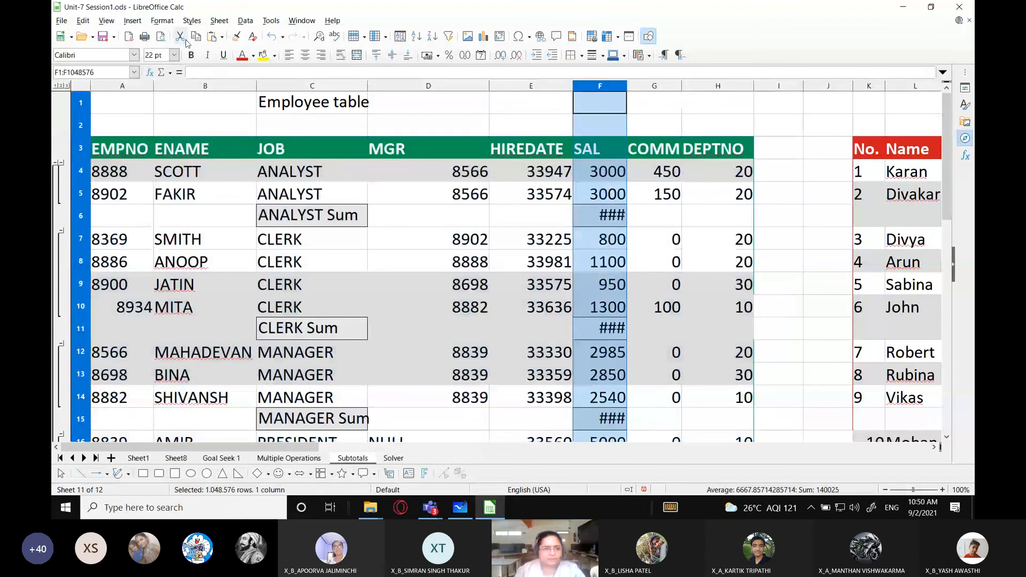
{"action": "left_click", "coordinate": [162, 20]}
{"action": "mouse_move", "coordinate": [182, 123]}
{"action": "left_click", "coordinate": [308, 134]}
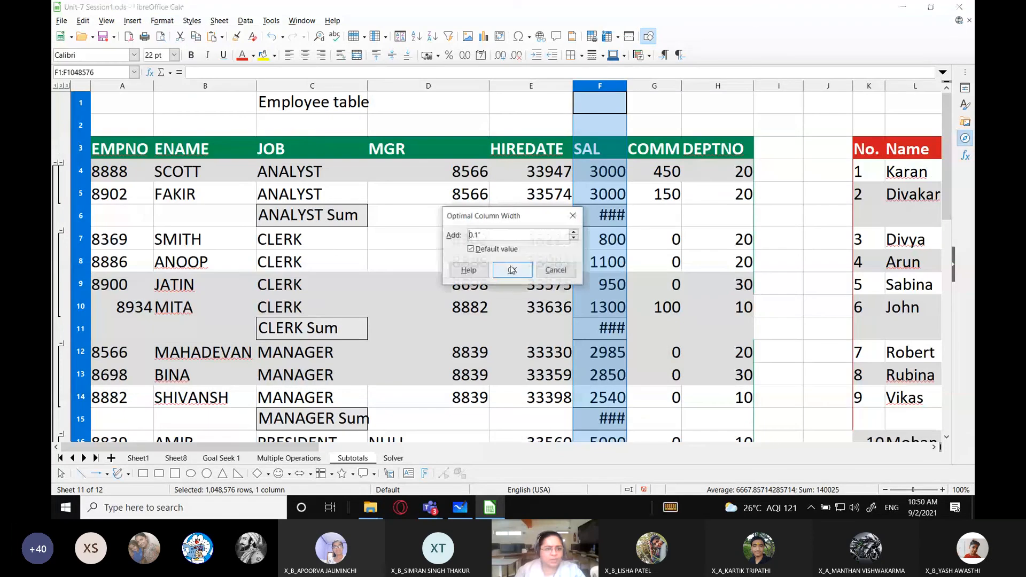
{"action": "left_click", "coordinate": [513, 270]}
{"action": "left_click", "coordinate": [761, 211]}
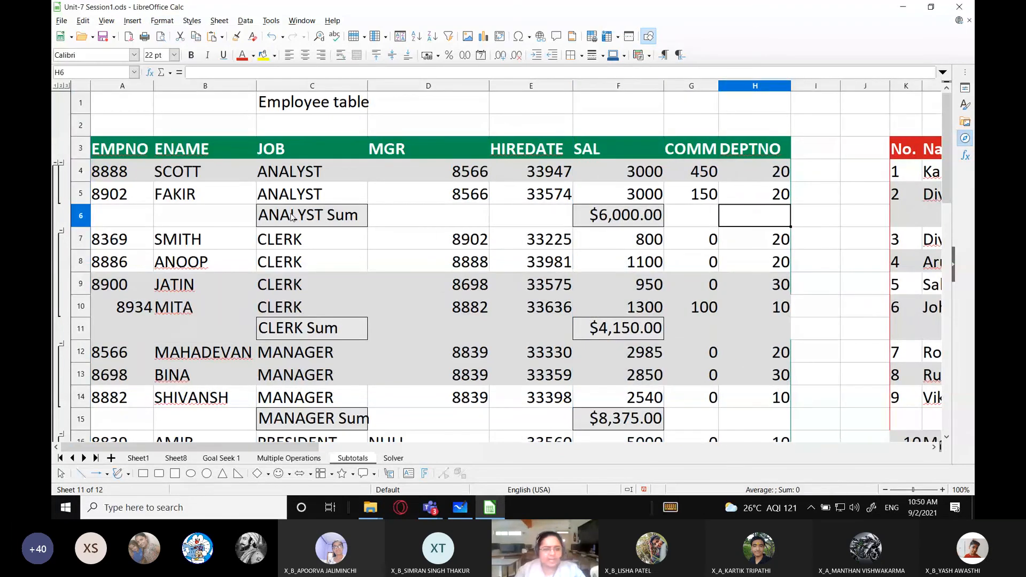
Review the job groups in the Employee table and examine the salary subtotals for ANALYST in F6 and CLERK in F11
{"action": "scroll", "coordinate": [296, 221], "scroll_direction": "down", "scroll_amount": 4}
{"action": "scroll", "coordinate": [381, 273], "scroll_direction": "up", "scroll_amount": 4}
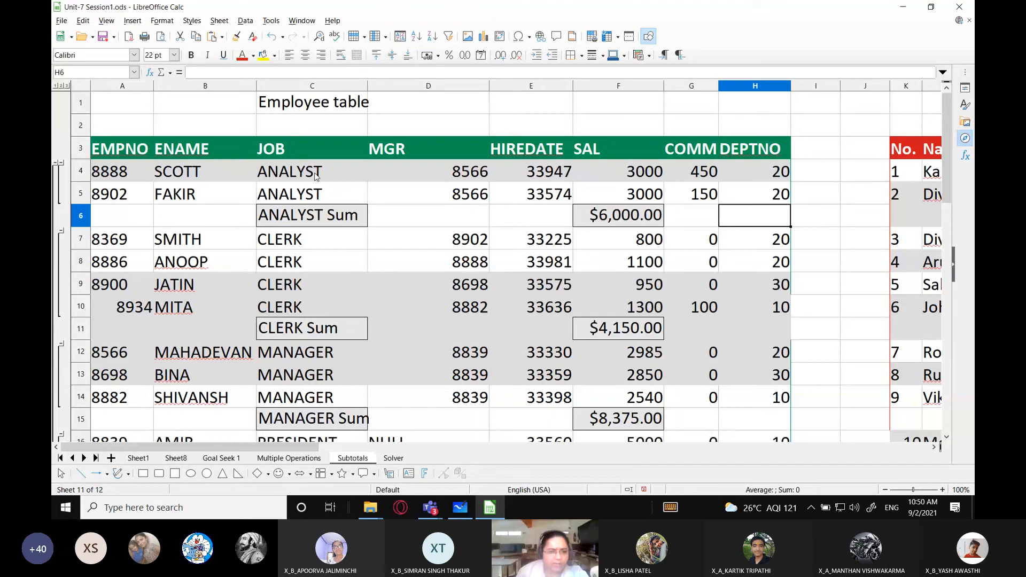
{"action": "scroll", "coordinate": [316, 323], "scroll_direction": "down", "scroll_amount": 2}
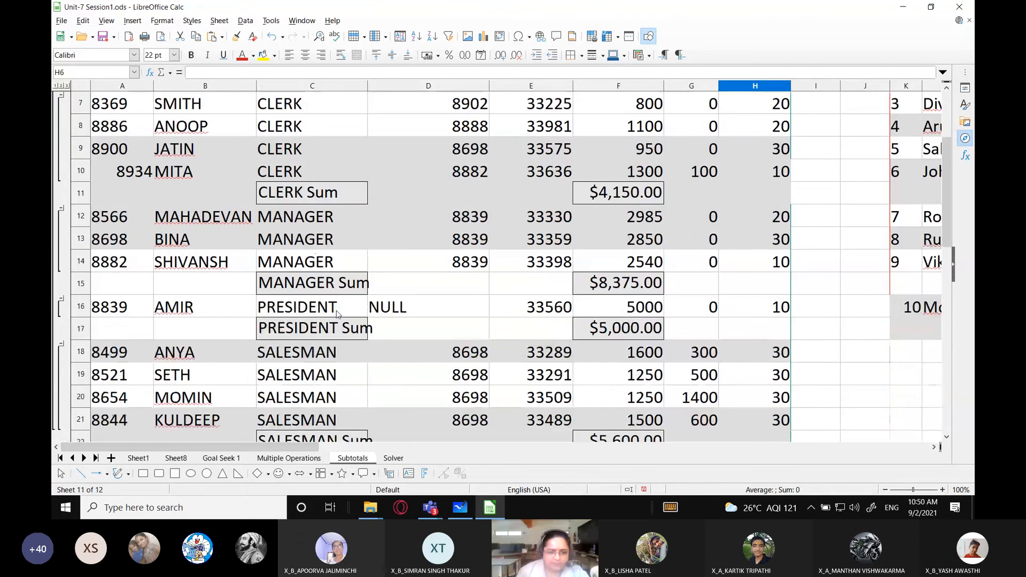
{"action": "scroll", "coordinate": [336, 299], "scroll_direction": "down", "scroll_amount": 1}
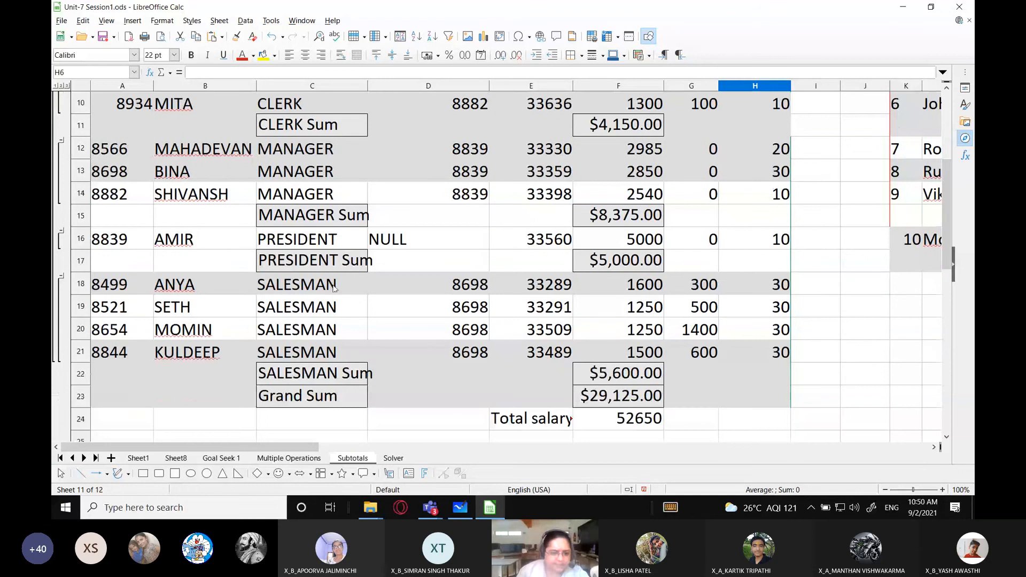
{"action": "scroll", "coordinate": [334, 289], "scroll_direction": "up", "scroll_amount": 3}
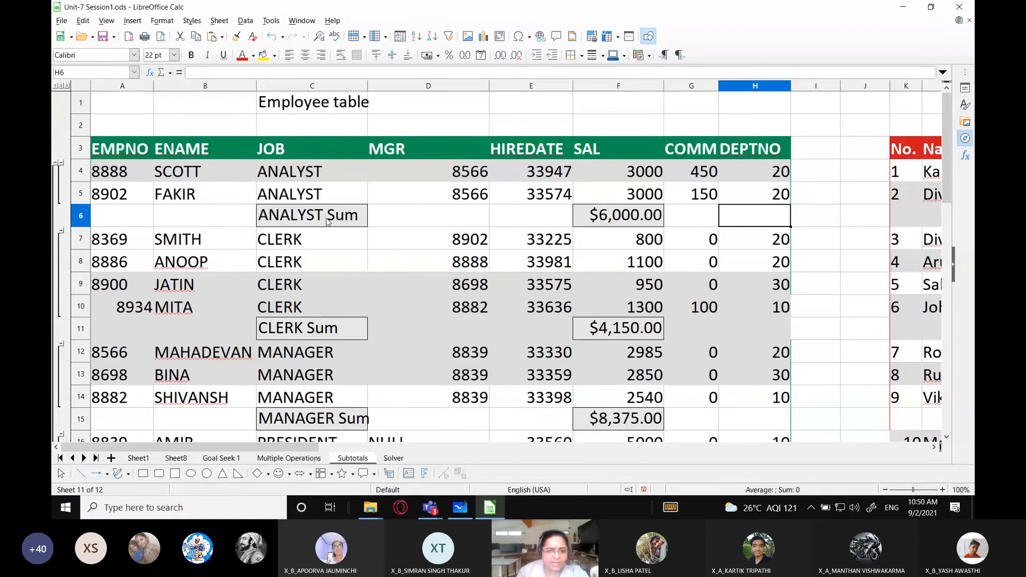
{"action": "left_click", "coordinate": [608, 221]}
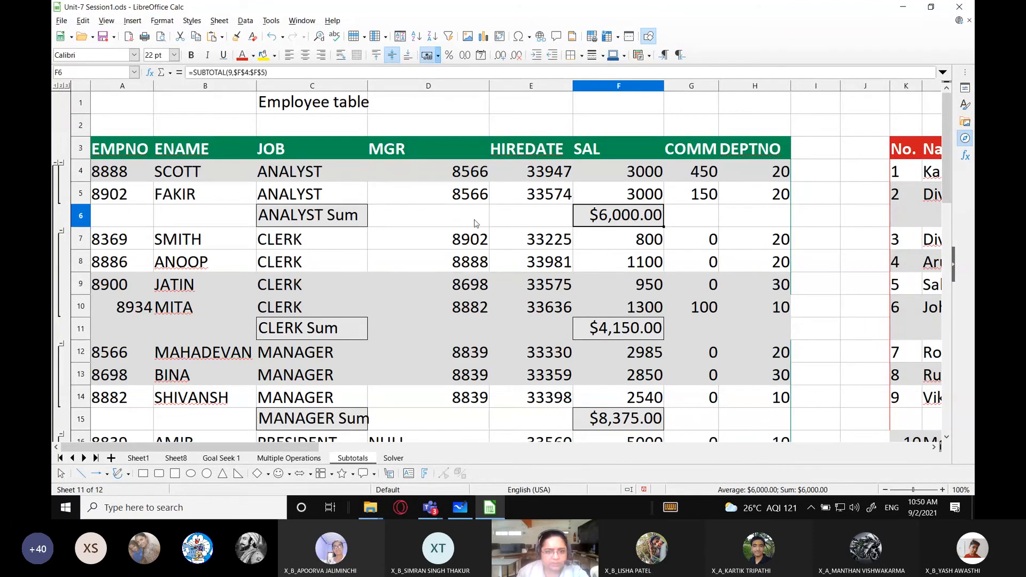
{"action": "left_click_drag", "start_coordinate": [330, 243], "coordinate": [341, 314]}
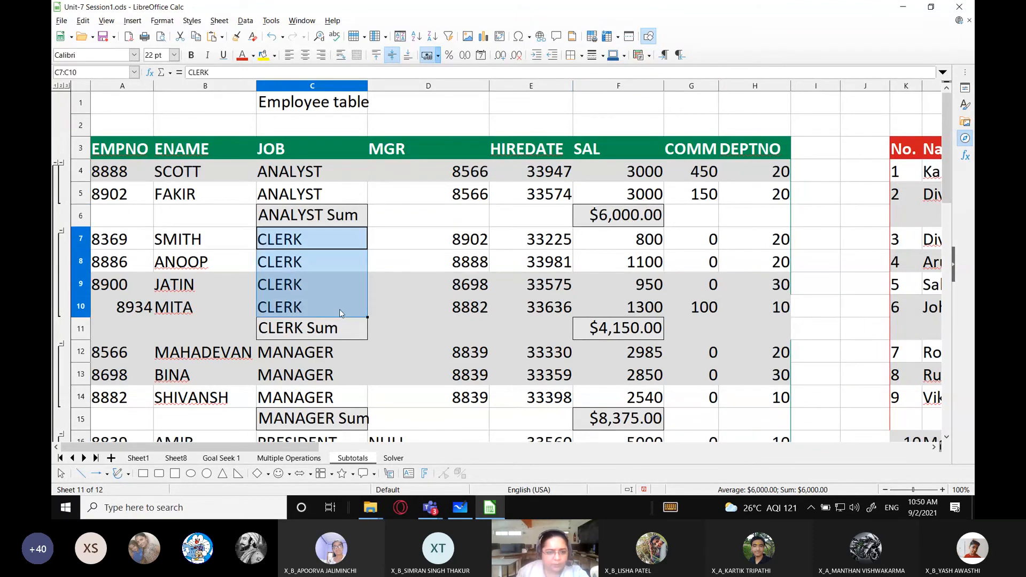
{"action": "left_click", "coordinate": [332, 334]}
{"action": "left_click", "coordinate": [642, 336]}
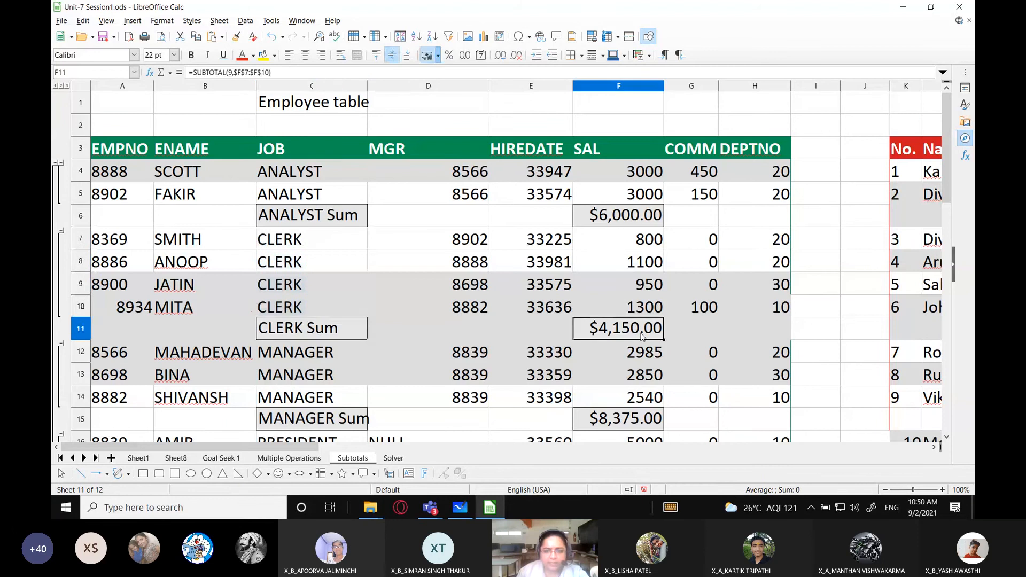
Examine the salary subtotals for MANAGER in F15 and PRESIDENT in F17
{"action": "scroll", "coordinate": [642, 337], "scroll_direction": "down", "scroll_amount": 2}
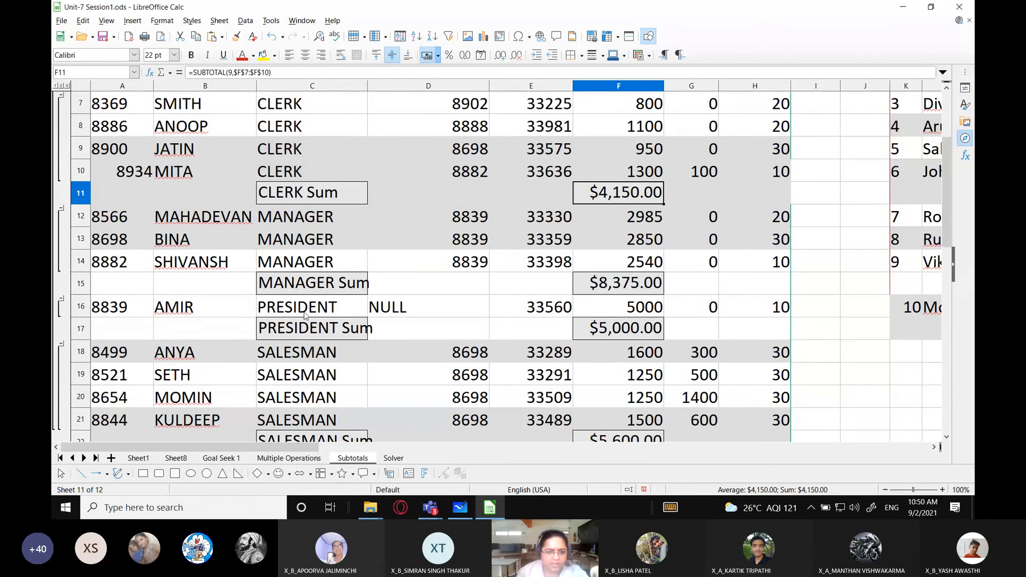
{"action": "left_click", "coordinate": [311, 292]}
{"action": "left_click", "coordinate": [607, 289]}
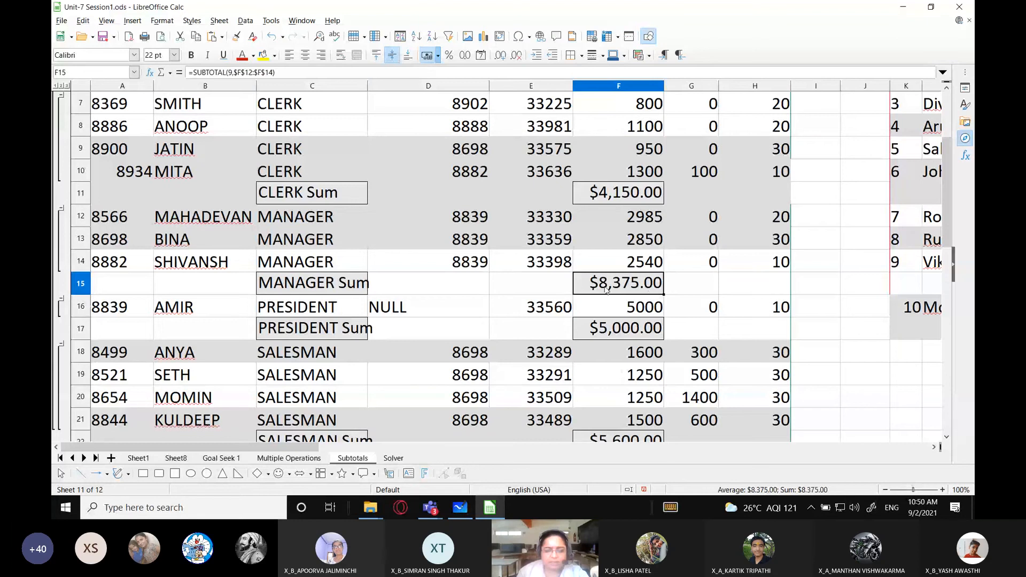
{"action": "scroll", "coordinate": [607, 289], "scroll_direction": "down", "scroll_amount": 1}
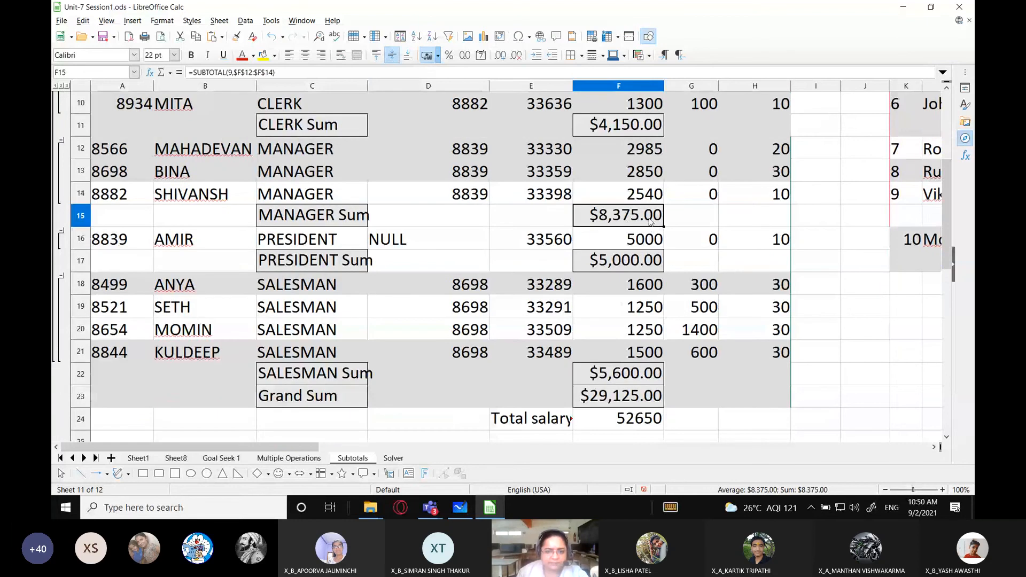
{"action": "left_click", "coordinate": [322, 268]}
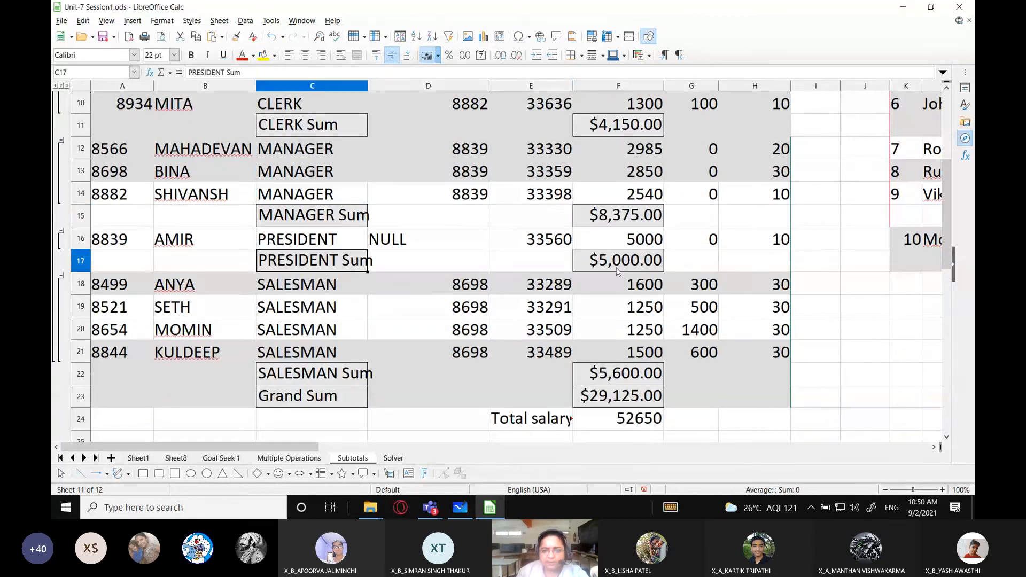
{"action": "left_click", "coordinate": [617, 270]}
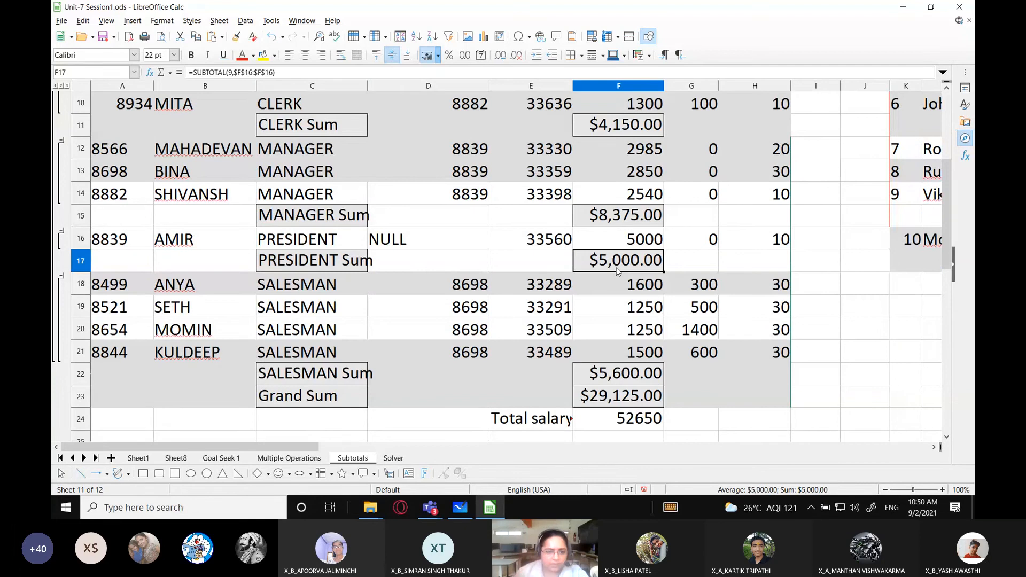
Compare the SALESMAN salaries F18:F21 with their subtotal in F22 and examine the Grand Sum in F23
{"action": "left_click_drag", "start_coordinate": [313, 282], "coordinate": [314, 343]}
{"action": "left_click_drag", "start_coordinate": [625, 291], "coordinate": [636, 351]}
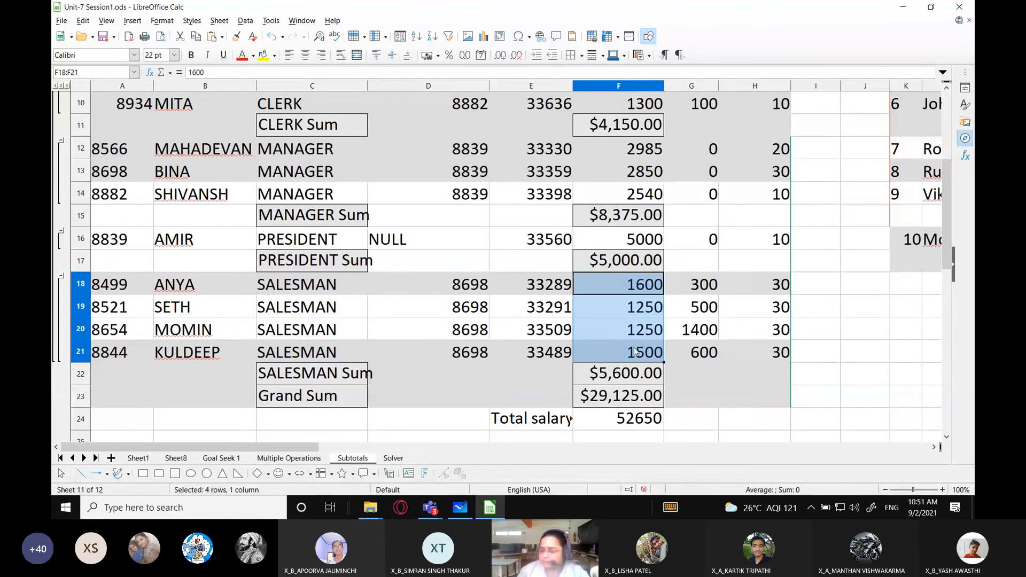
{"action": "left_click", "coordinate": [631, 374]}
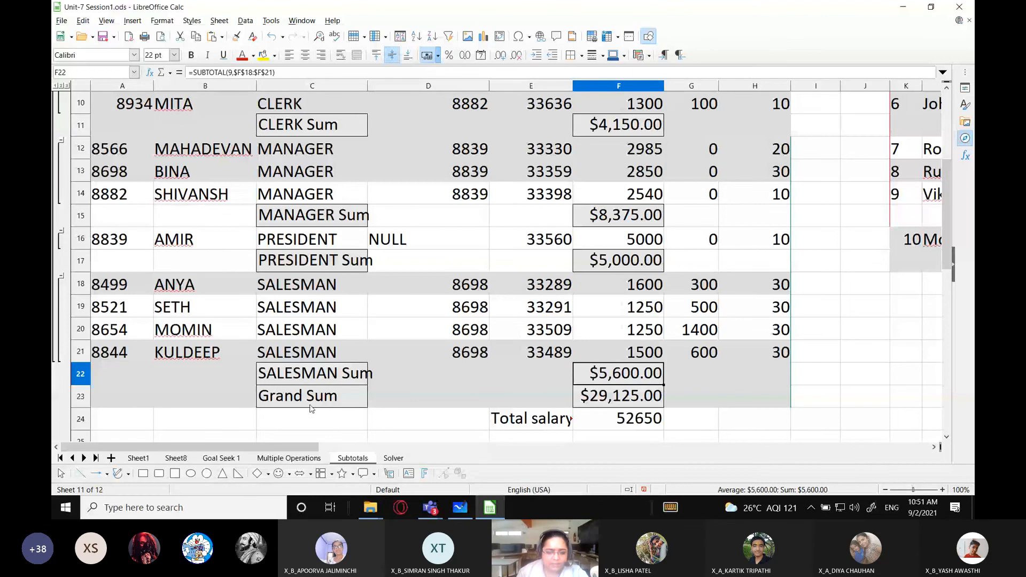
{"action": "left_click", "coordinate": [612, 402]}
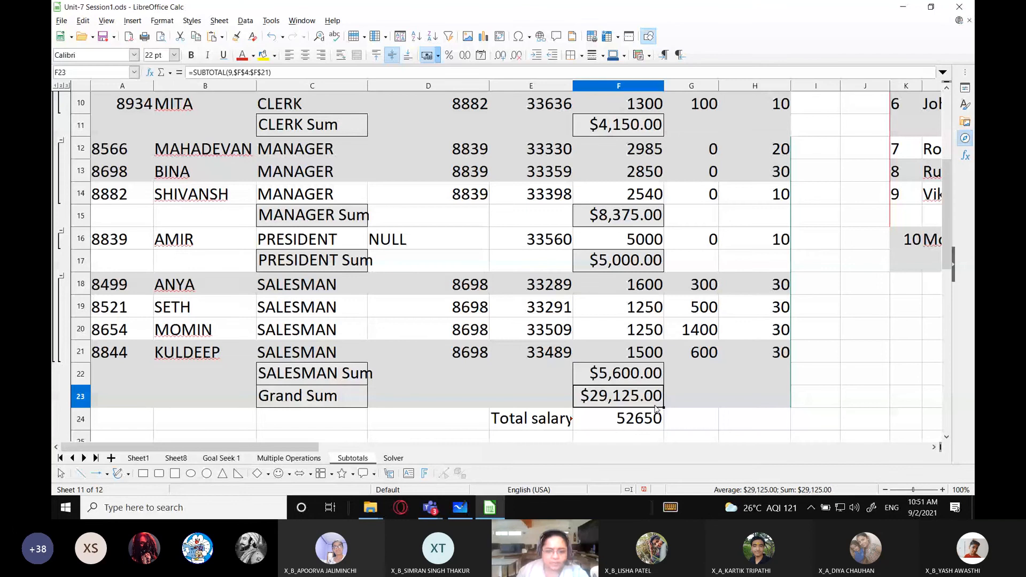
{"action": "left_click", "coordinate": [653, 427]}
{"action": "key", "text": "Delete"}
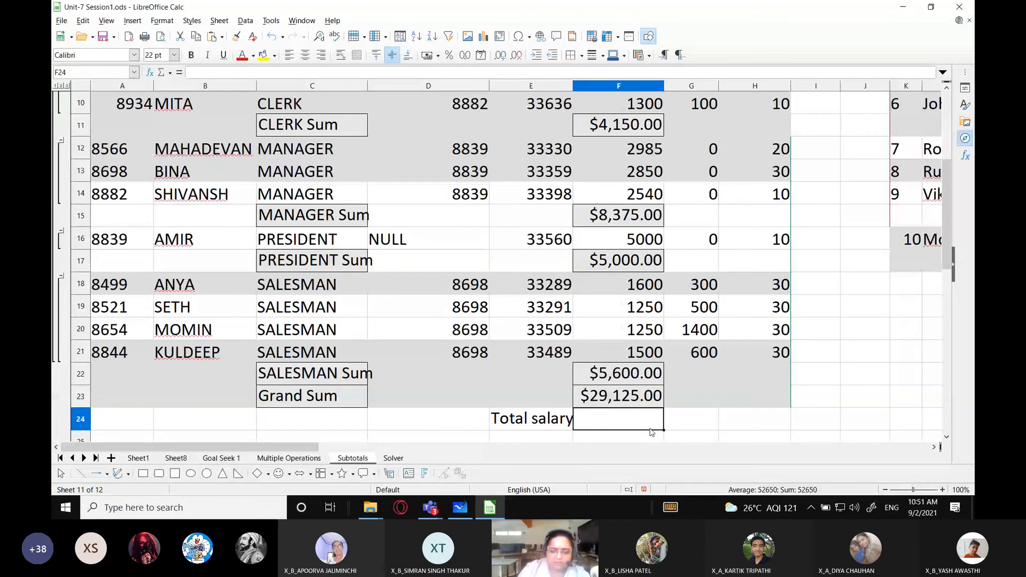
{"action": "key", "text": "ctrl+z"}
Check the total salary formula in F24 and display formulas instead of values throughout the sheet
{"action": "scroll", "coordinate": [651, 432], "scroll_direction": "up", "scroll_amount": 2}
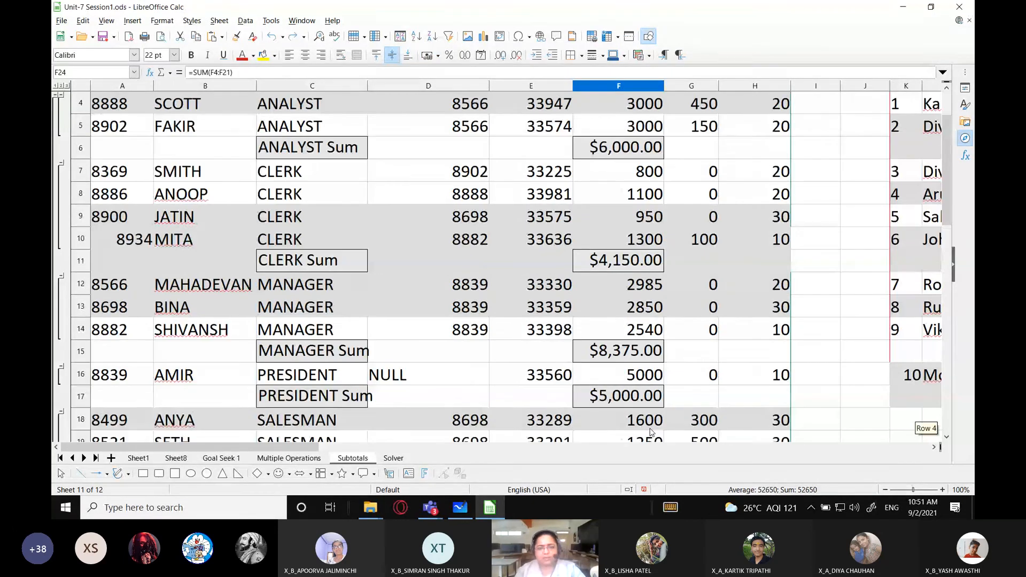
{"action": "scroll", "coordinate": [651, 432], "scroll_direction": "down", "scroll_amount": 2}
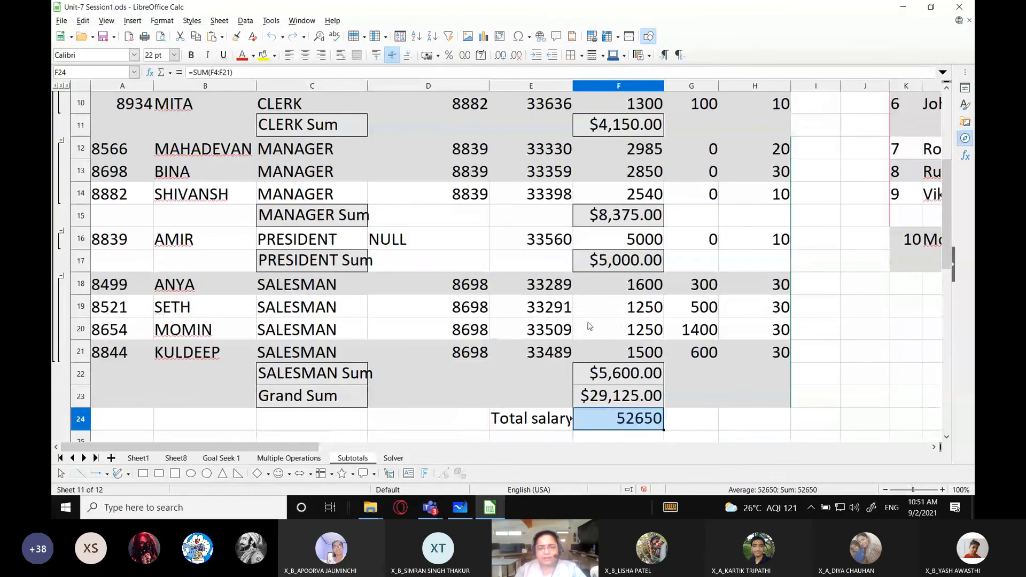
{"action": "left_click", "coordinate": [643, 423]}
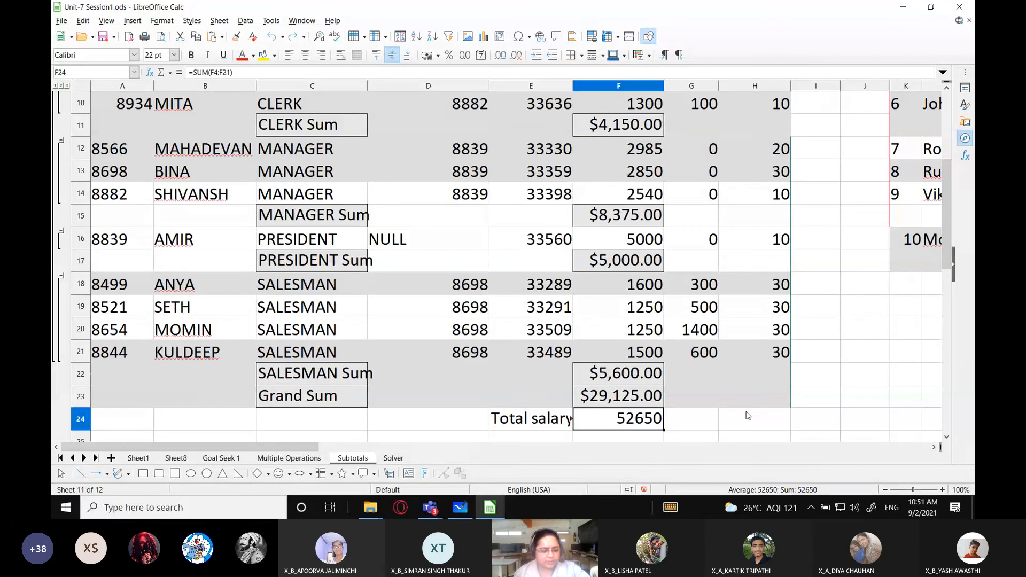
{"action": "key", "text": "ctrl+grave"}
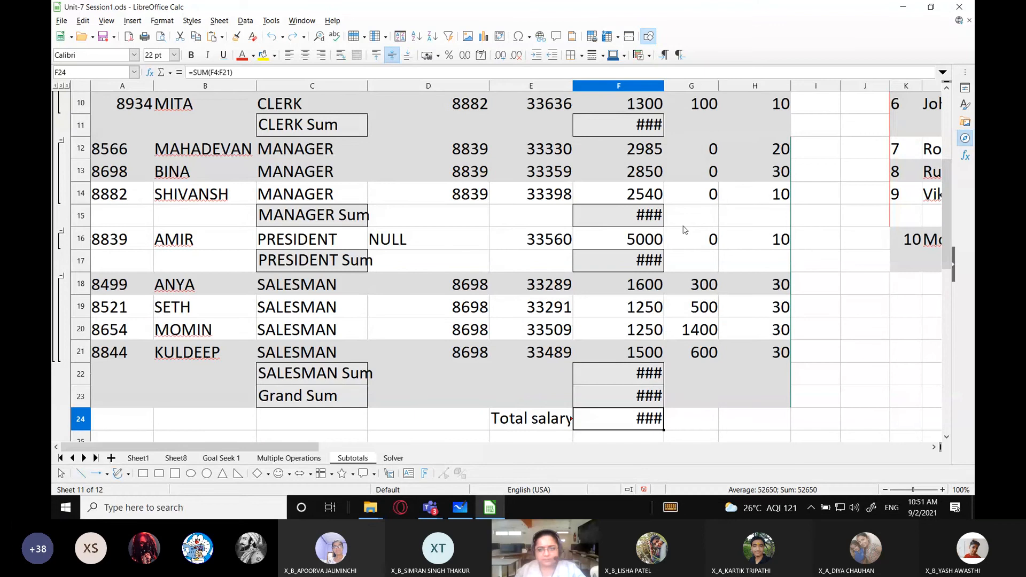
{"action": "key", "text": "Right"}
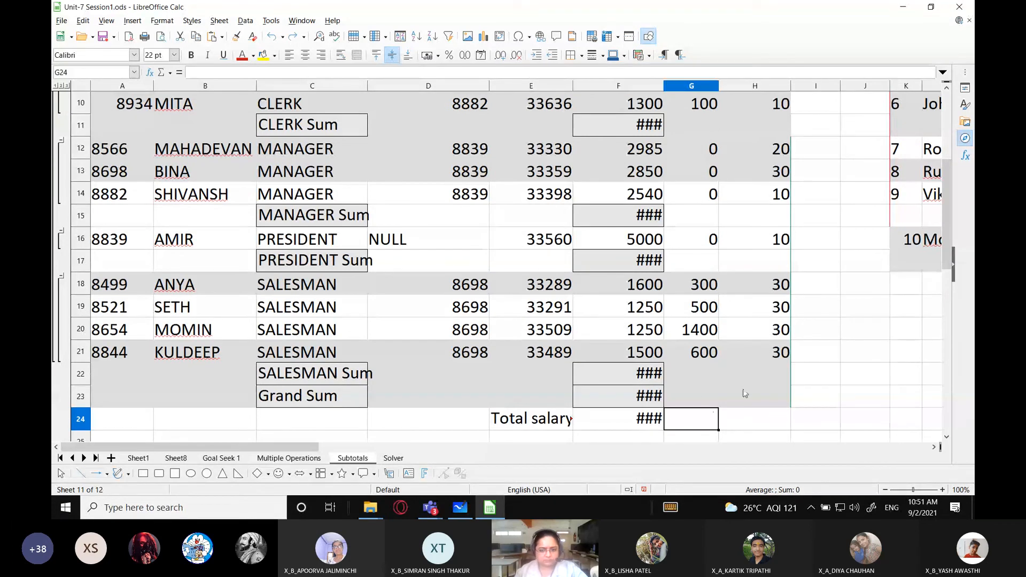
Undo the last column F width change and reapply optimal column width so the formulas fit
{"action": "key", "text": "ctrl+z"}
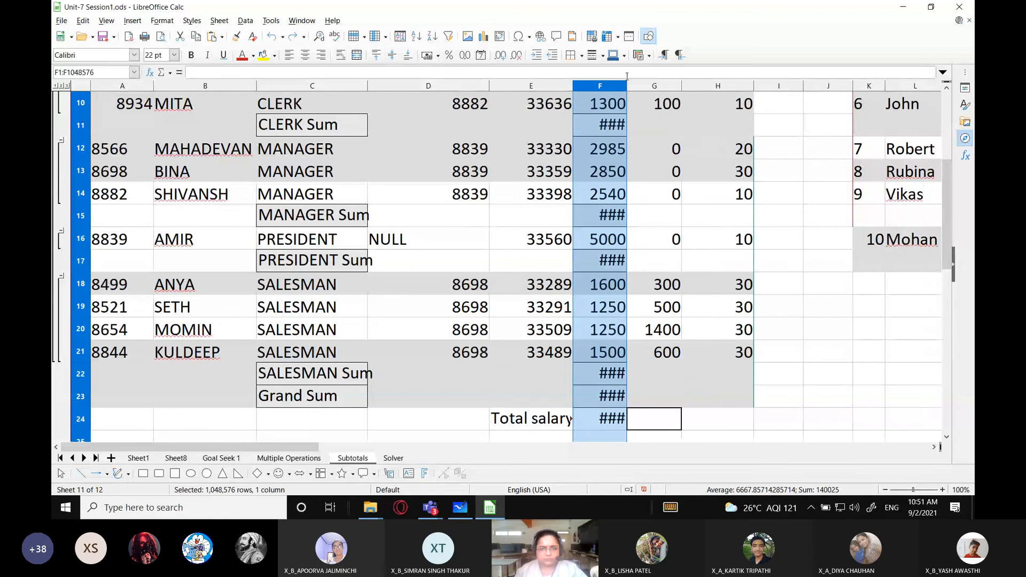
{"action": "left_click", "coordinate": [162, 21]}
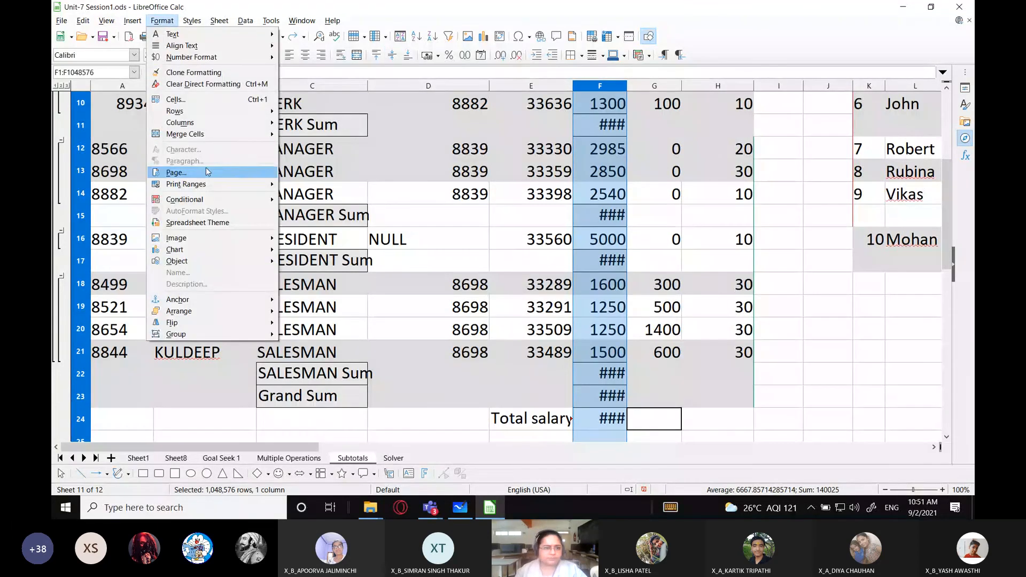
{"action": "mouse_move", "coordinate": [224, 122]}
{"action": "left_click", "coordinate": [297, 123]}
{"action": "left_click", "coordinate": [513, 269]}
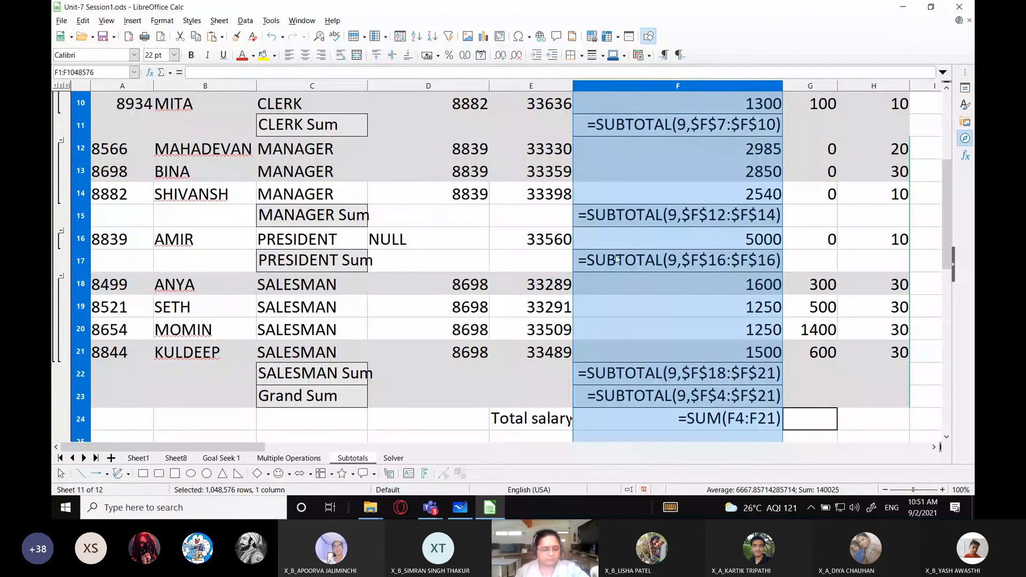
Examine the SUBTOTAL formula for MANAGER in F15 and its cell range
{"action": "left_click", "coordinate": [645, 225]}
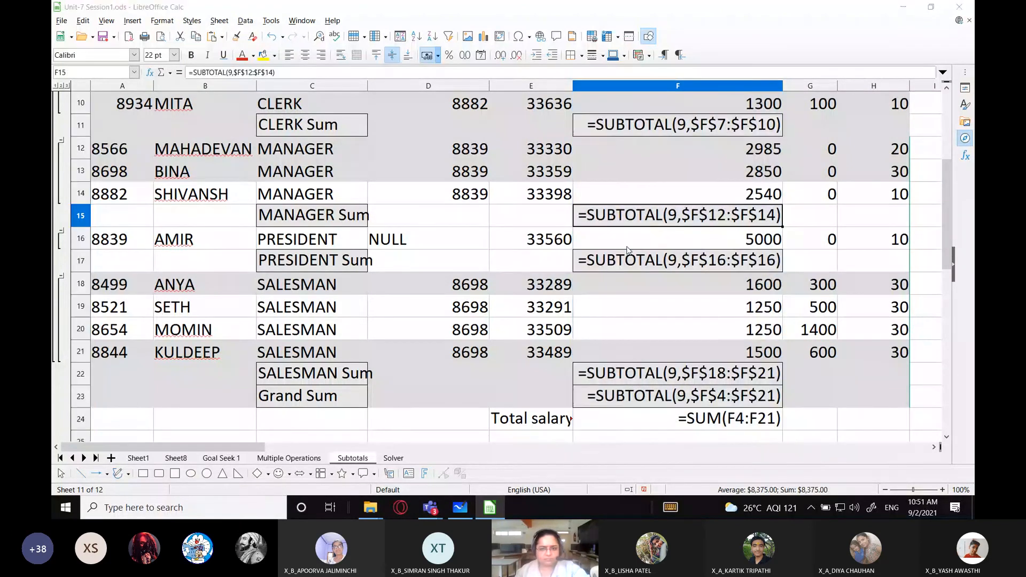
{"action": "key", "text": "super"}
{"action": "key", "text": "Escape"}
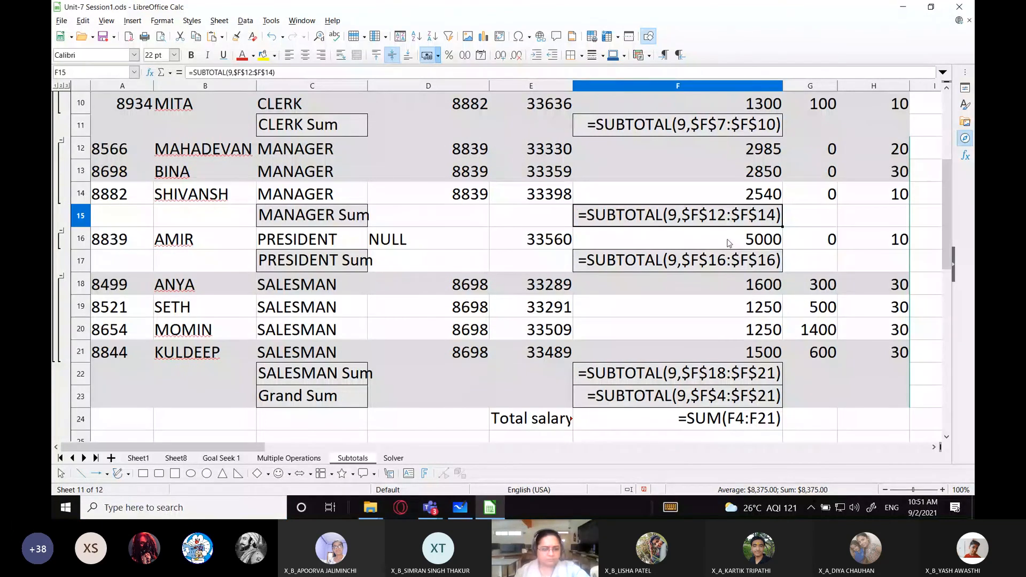
{"action": "left_click", "coordinate": [669, 236], "text": "shift"}
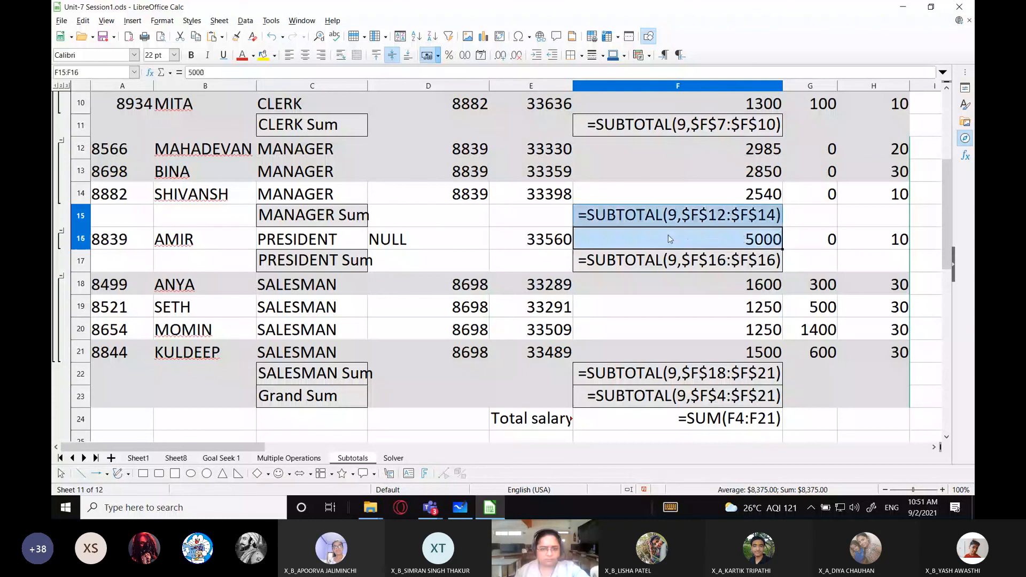
{"action": "left_click", "coordinate": [681, 220]}
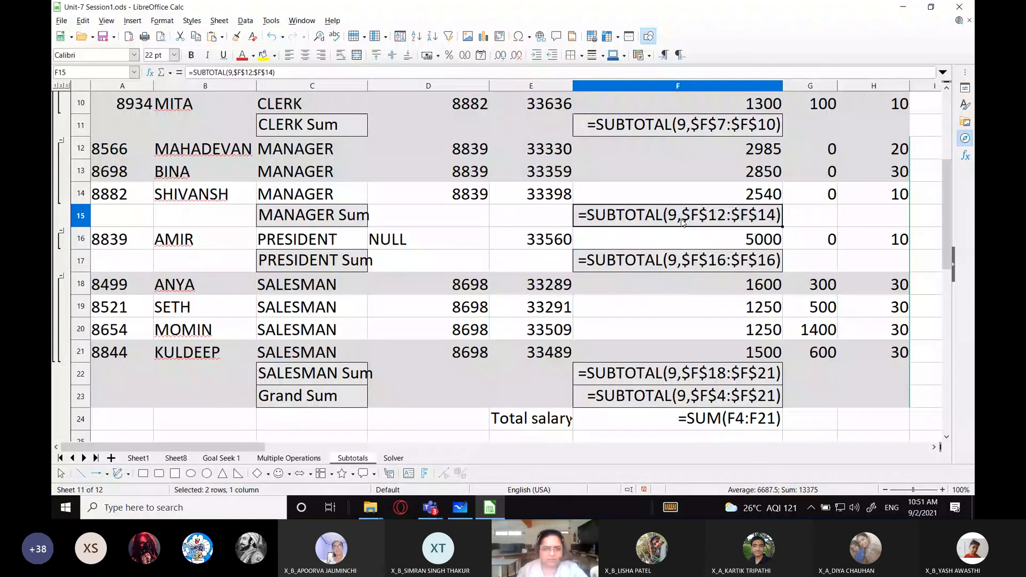
Turn off formula display so the sheet shows calculated values instead of the SUBTOTAL formulas
{"action": "scroll", "coordinate": [714, 292], "scroll_direction": "up", "scroll_amount": 3}
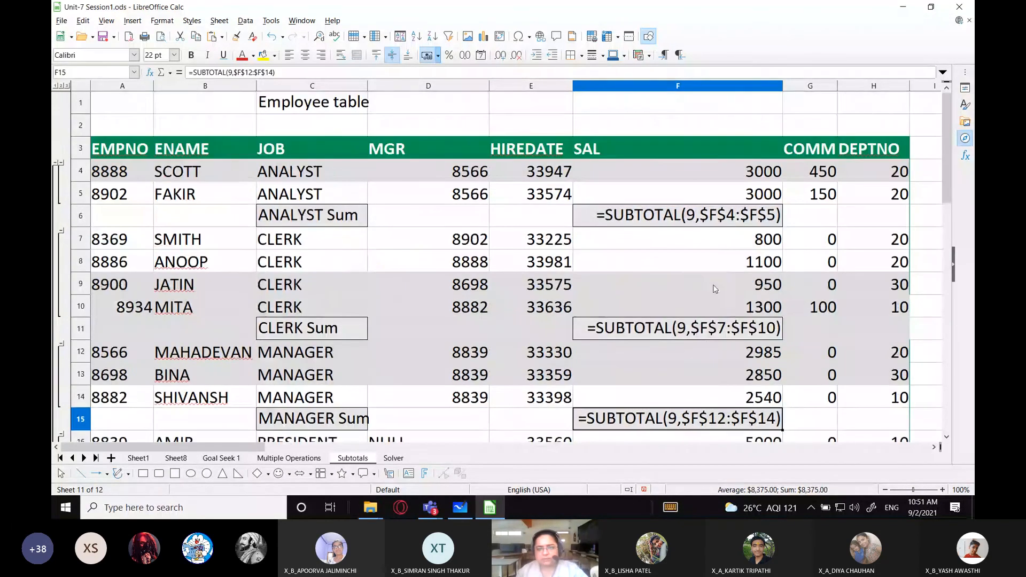
{"action": "scroll", "coordinate": [706, 274], "scroll_direction": "down", "scroll_amount": 1}
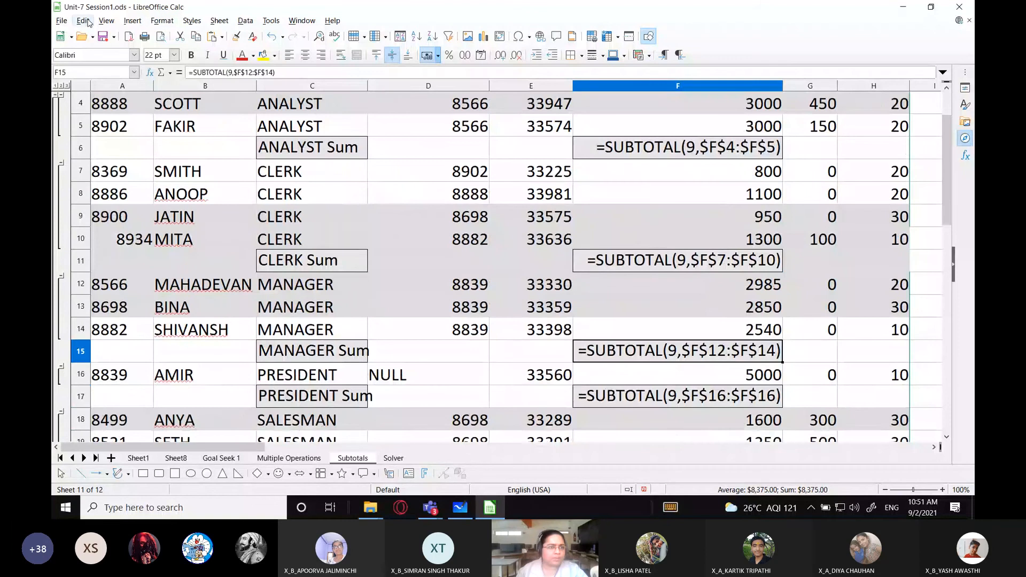
{"action": "left_click", "coordinate": [107, 20]}
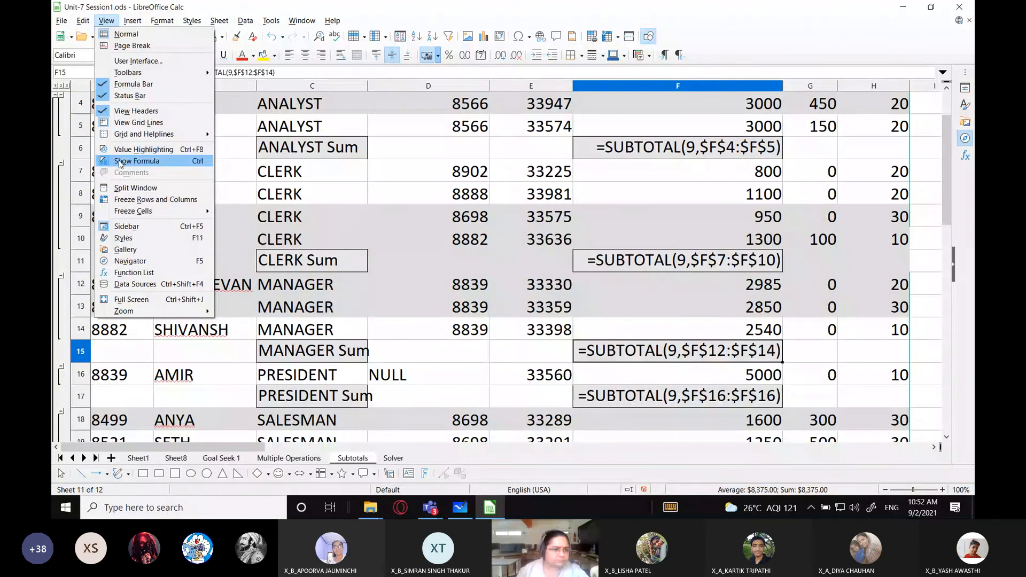
{"action": "left_click", "coordinate": [136, 160]}
{"action": "left_click", "coordinate": [107, 20]}
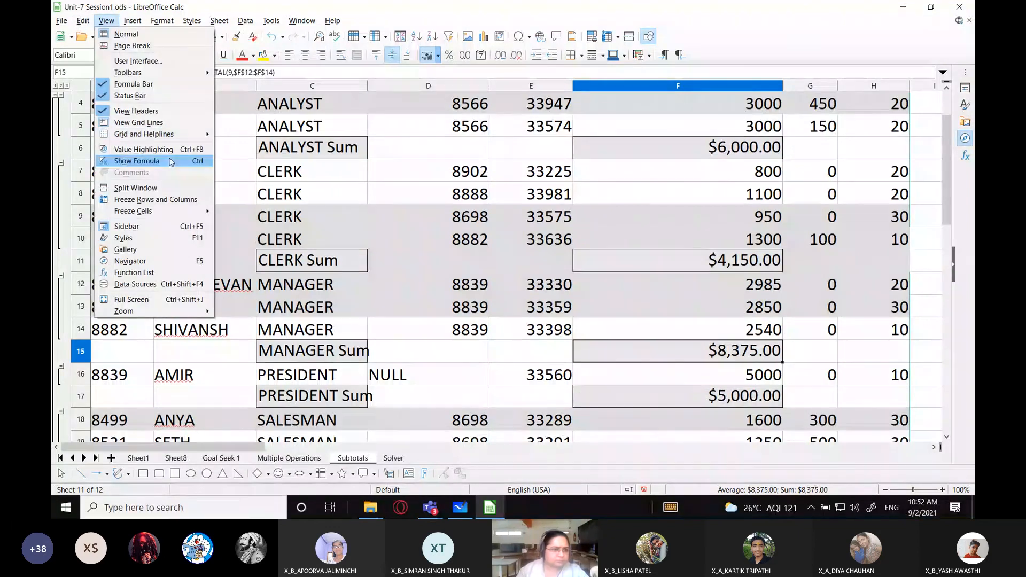
{"action": "key", "text": "Escape"}
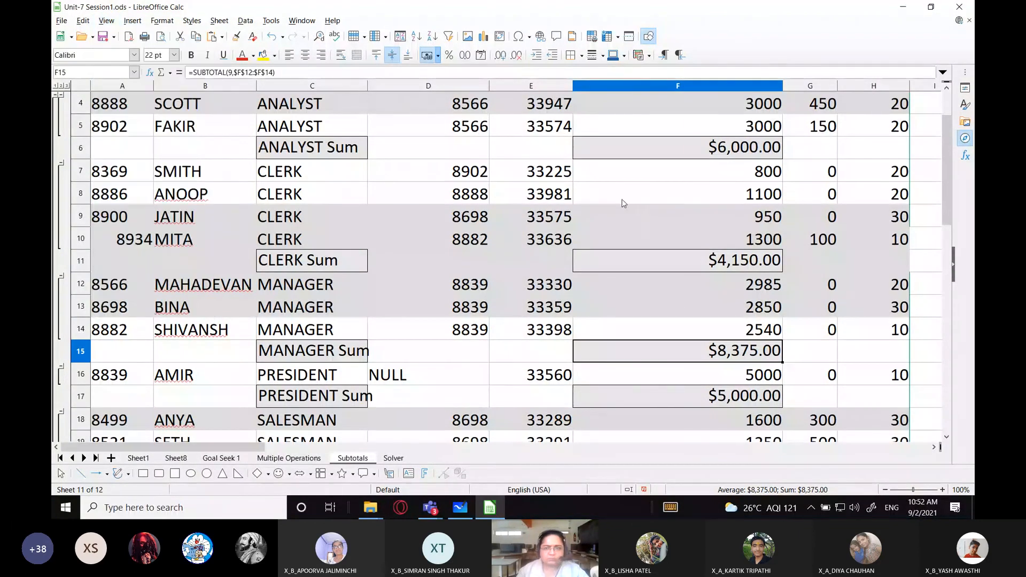
Apply optimal column width to the salary column F
{"action": "left_click", "coordinate": [701, 88]}
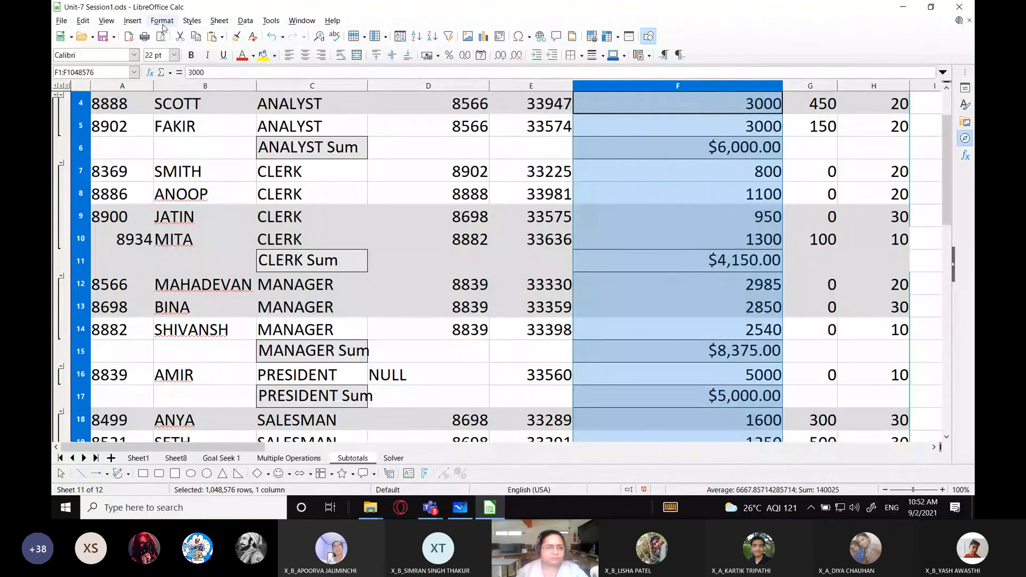
{"action": "left_click", "coordinate": [162, 21]}
{"action": "mouse_move", "coordinate": [202, 127]}
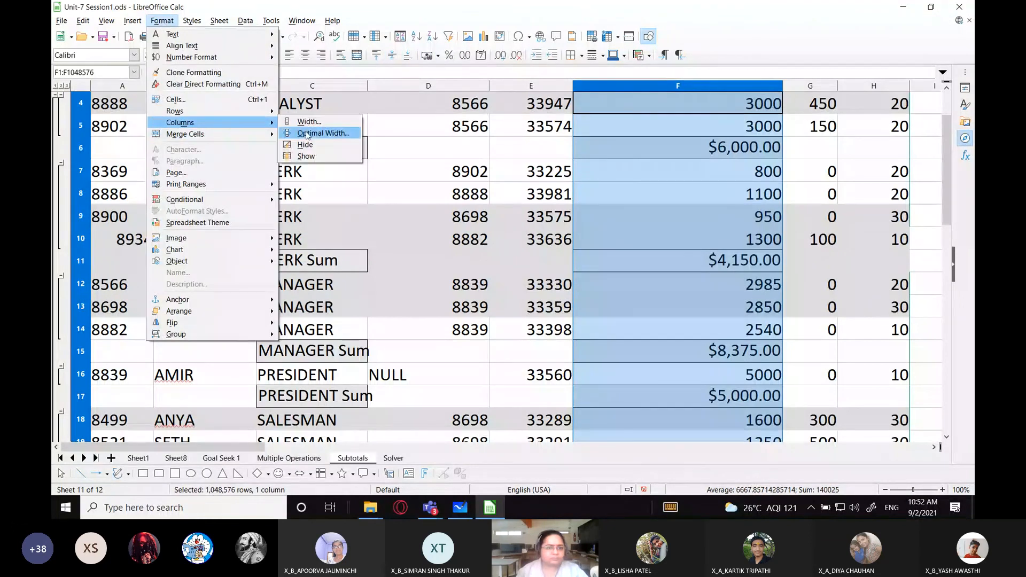
{"action": "left_click", "coordinate": [308, 133]}
{"action": "key", "text": "Return"}
{"action": "left_click", "coordinate": [706, 281]}
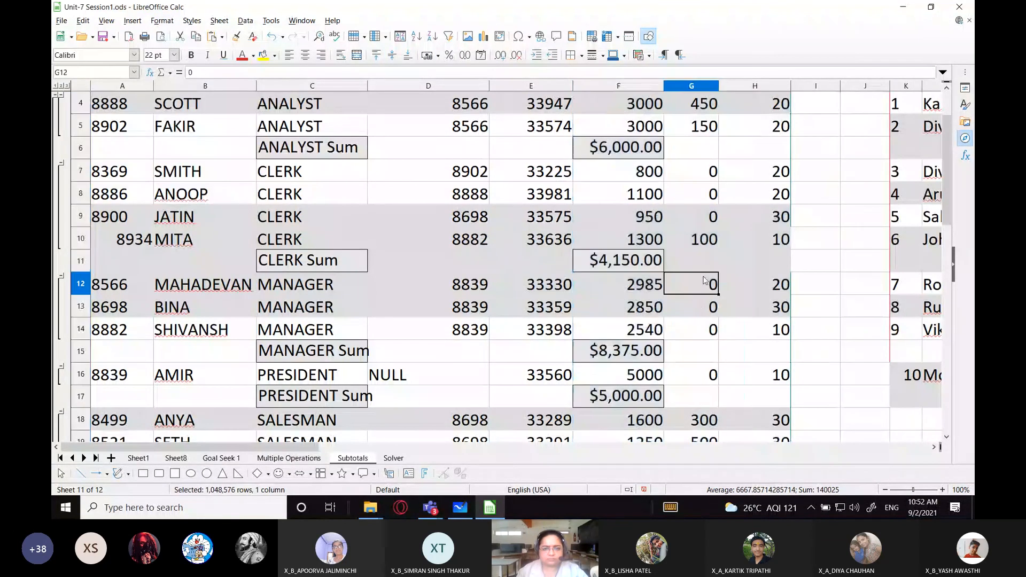
Examine the total salary formula in F24 and which subtotal rows its range F4:F21 covers
{"action": "scroll", "coordinate": [698, 304], "scroll_direction": "down", "scroll_amount": 3}
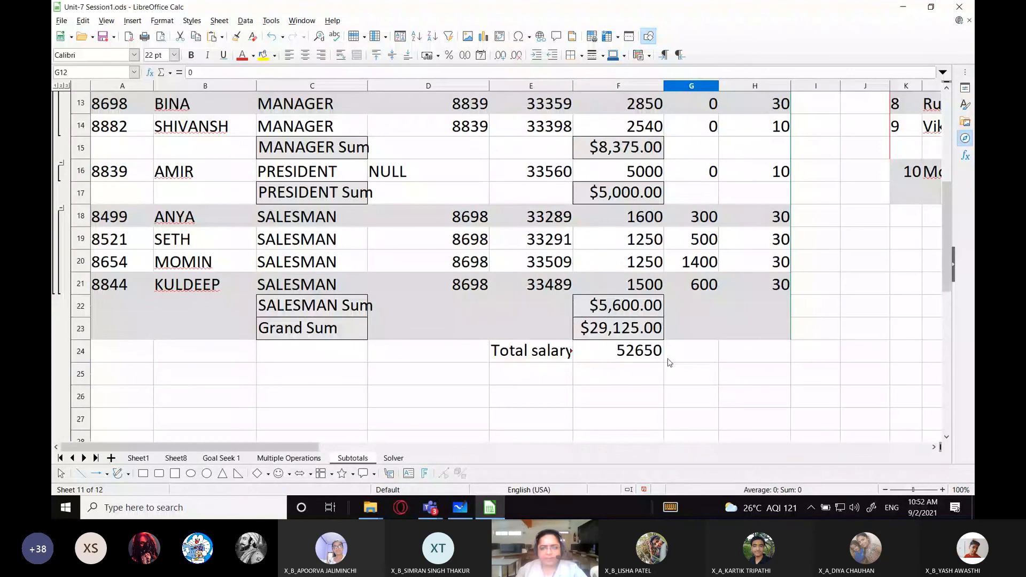
{"action": "left_click", "coordinate": [618, 351]}
{"action": "key", "text": "F2"}
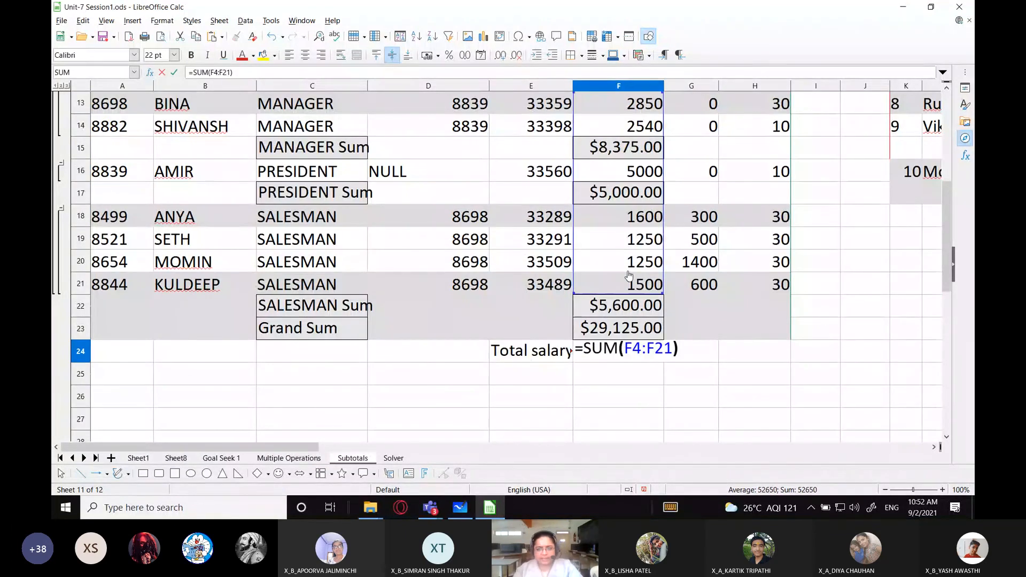
{"action": "scroll", "coordinate": [651, 297], "scroll_direction": "up", "scroll_amount": 3}
{"action": "scroll", "coordinate": [651, 296], "scroll_direction": "up", "scroll_amount": 1}
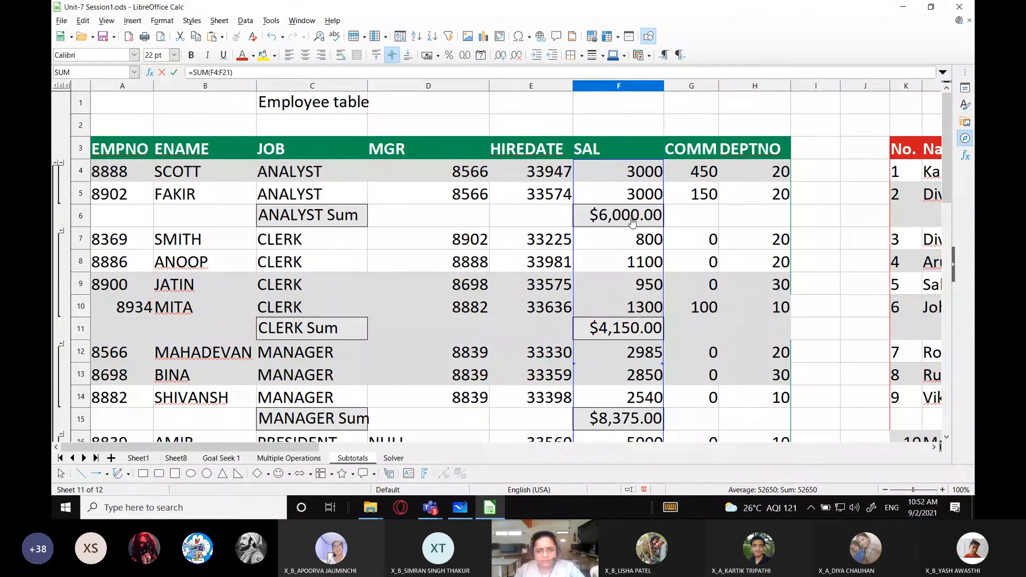
{"action": "scroll", "coordinate": [632, 222], "scroll_direction": "down", "scroll_amount": 5}
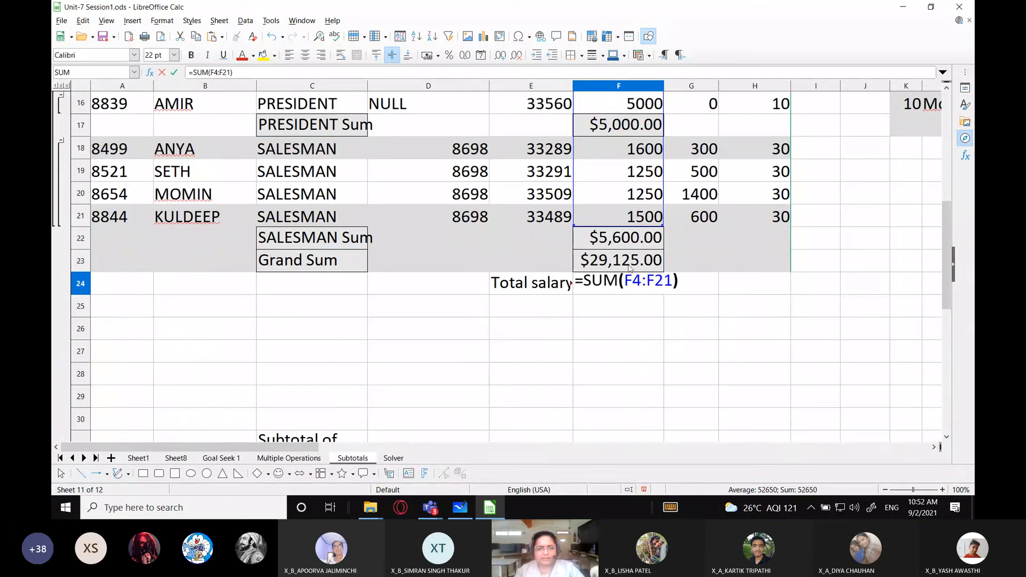
Clear the SUM formula from F24 and delete the total salary label in E24
{"action": "left_click", "coordinate": [646, 296]}
{"action": "left_click", "coordinate": [641, 286]}
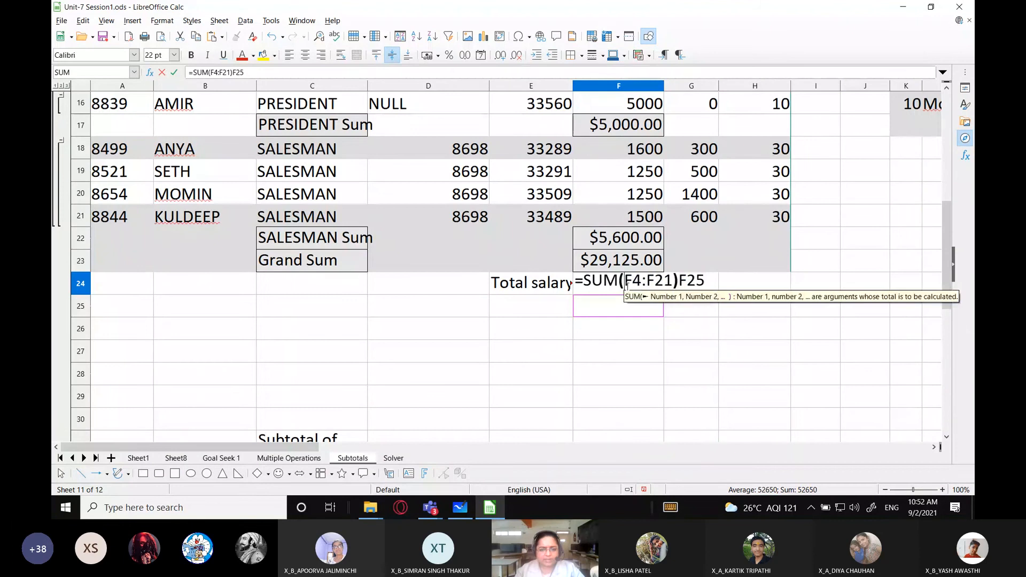
{"action": "key", "text": "Delete"}
{"action": "key", "text": "Delete"}
{"action": "key", "text": "Delete"}
{"action": "key", "text": "Delete"}
{"action": "key", "text": "Delete"}
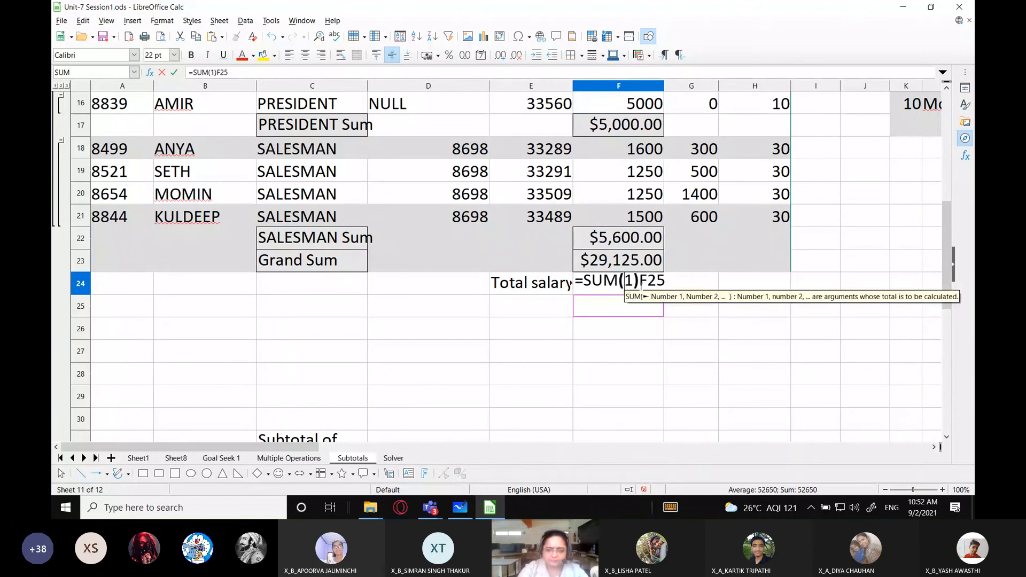
{"action": "key", "text": "ctrl+a"}
{"action": "key", "text": "BackSpace"}
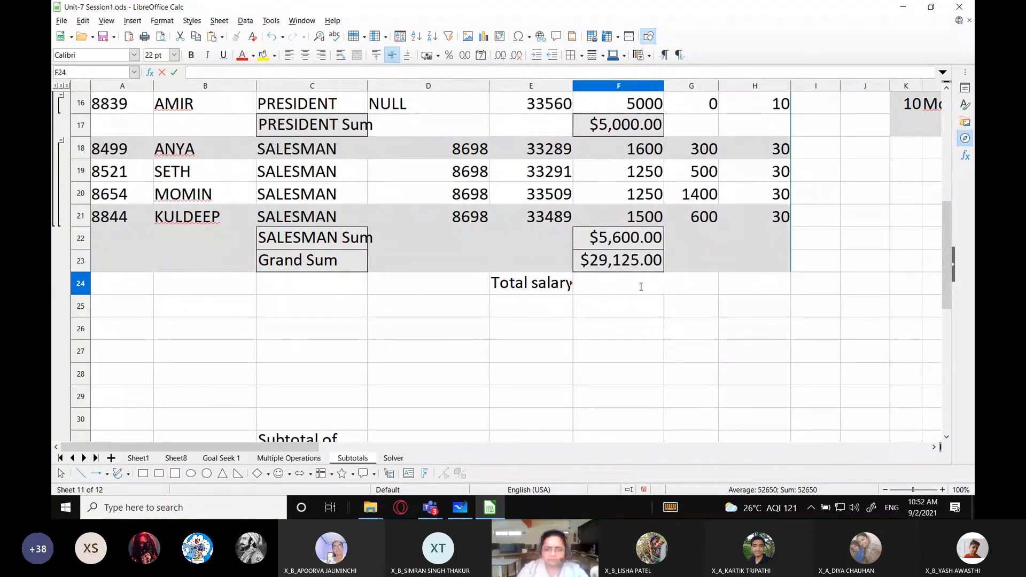
{"action": "key", "text": "Escape"}
{"action": "key", "text": "Left"}
{"action": "key", "text": "Delete"}
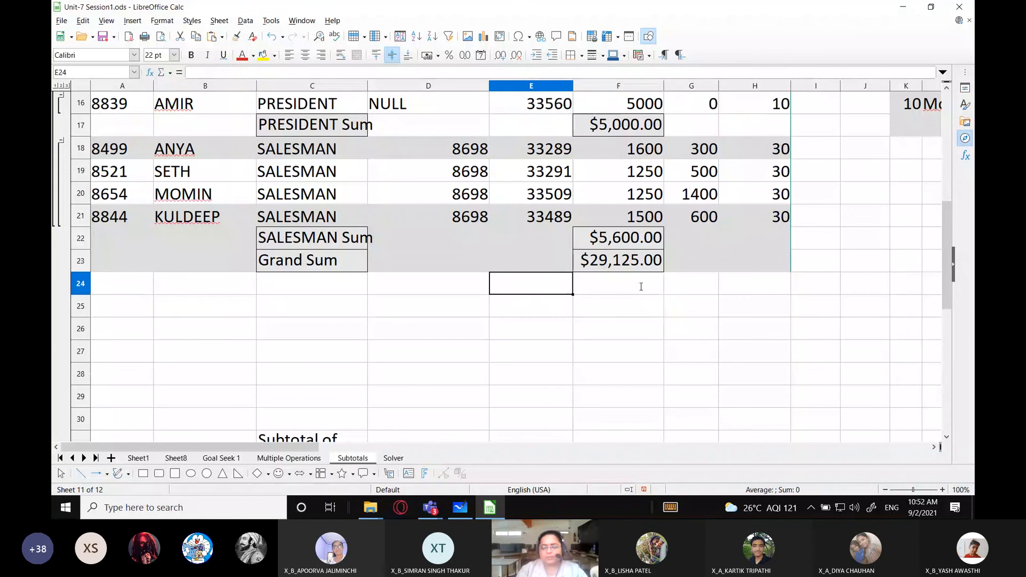
Check the Grand Sum label in C23 and its SUBTOTAL formula in F23
{"action": "left_click", "coordinate": [640, 301]}
{"action": "left_click", "coordinate": [333, 266]}
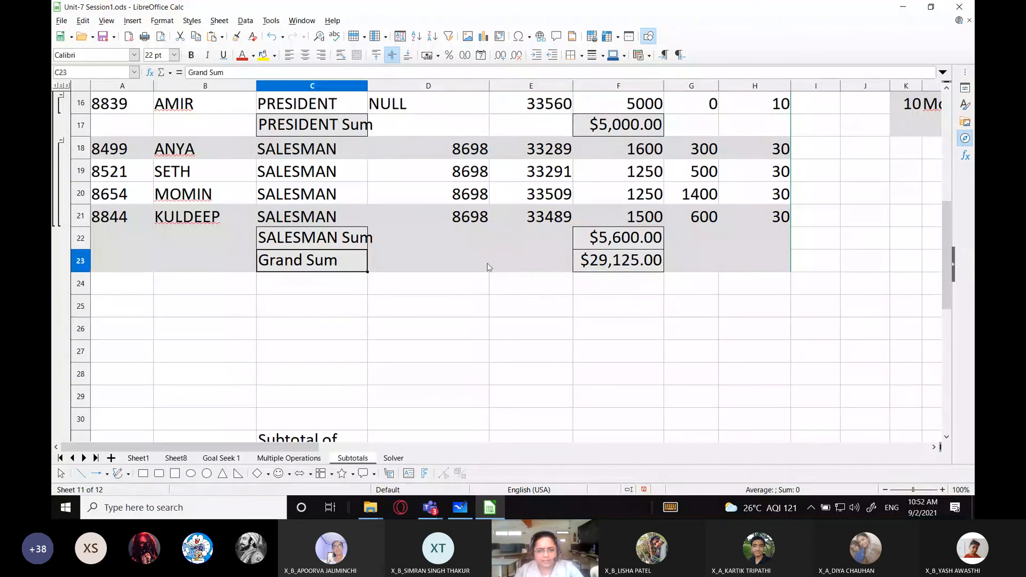
{"action": "left_click", "coordinate": [635, 267]}
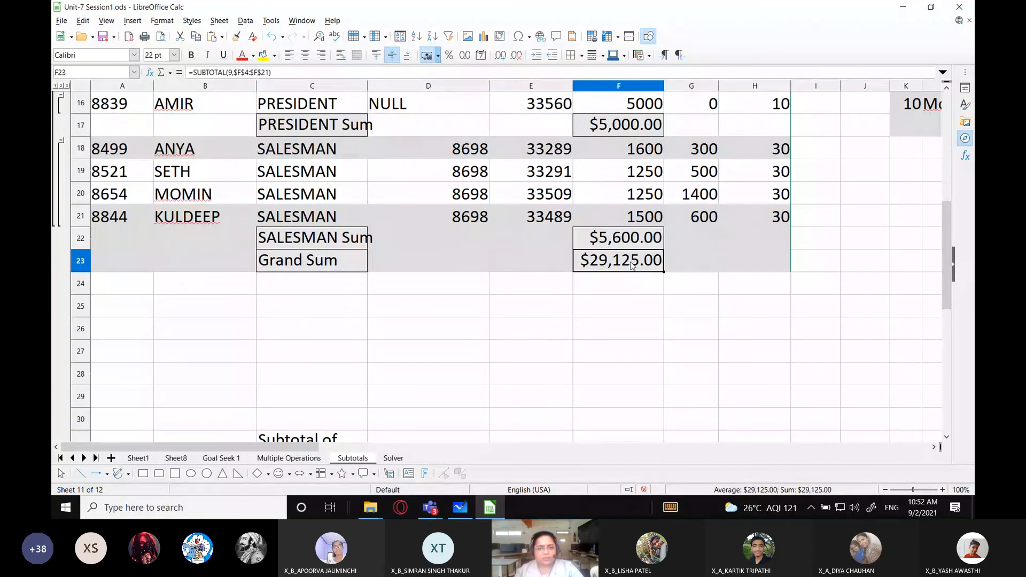
Review the subtotal rows for ANALYST, CLERK, MANAGER and PRESIDENT, highlighting each from label to amount, and the Grand Sum row
{"action": "scroll", "coordinate": [632, 265], "scroll_direction": "up", "scroll_amount": 1}
{"action": "scroll", "coordinate": [632, 265], "scroll_direction": "up", "scroll_amount": 4}
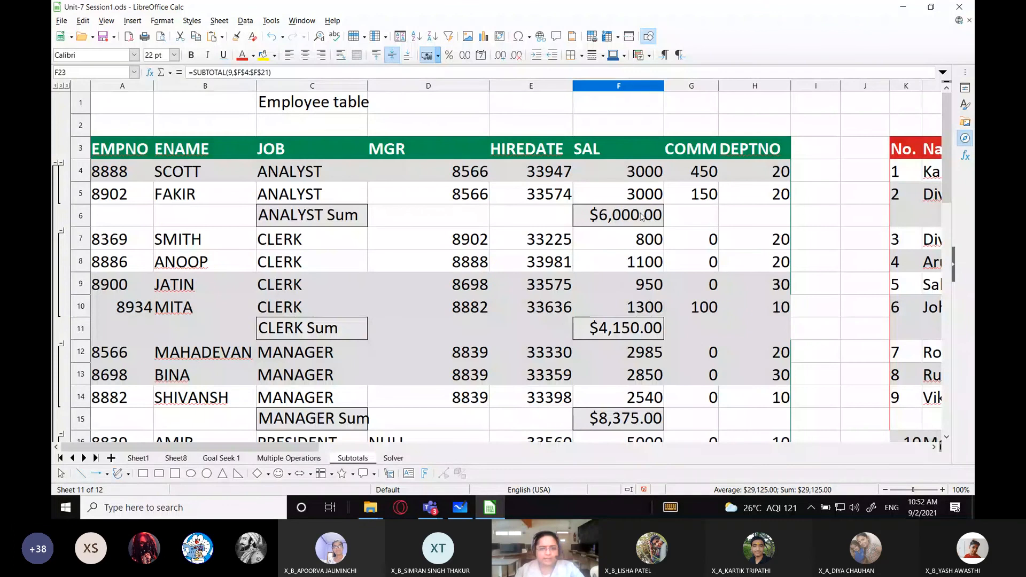
{"action": "left_click_drag", "start_coordinate": [335, 225], "coordinate": [636, 224]}
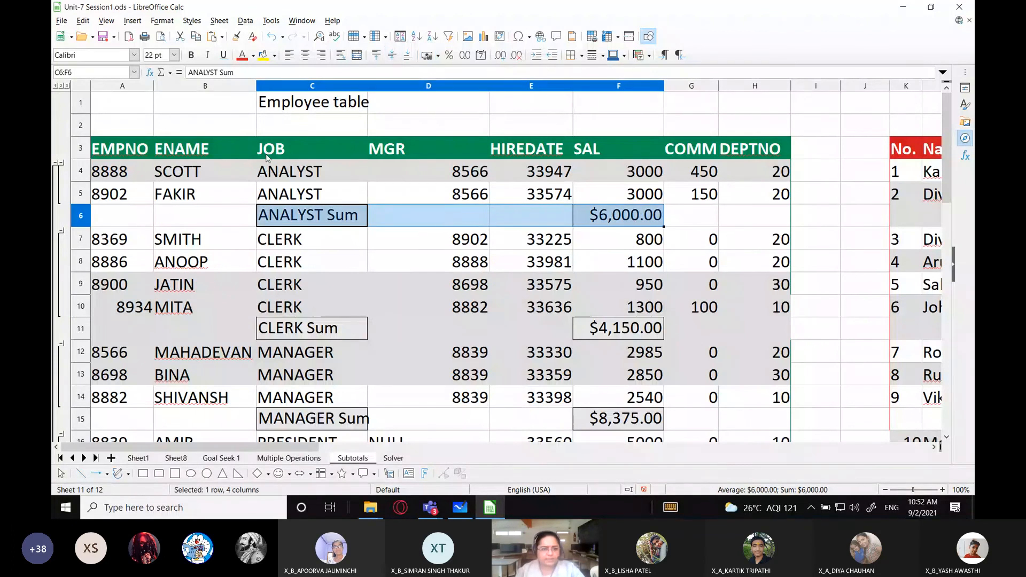
{"action": "left_click_drag", "start_coordinate": [316, 328], "coordinate": [620, 328]}
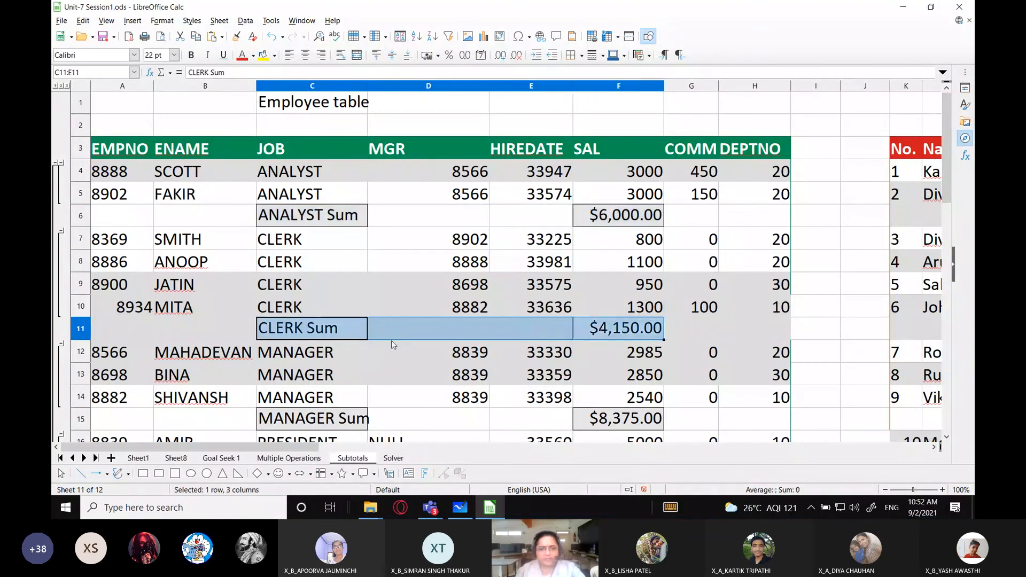
{"action": "scroll", "coordinate": [307, 270], "scroll_direction": "down", "scroll_amount": 2}
{"action": "left_click_drag", "start_coordinate": [309, 282], "coordinate": [587, 286]}
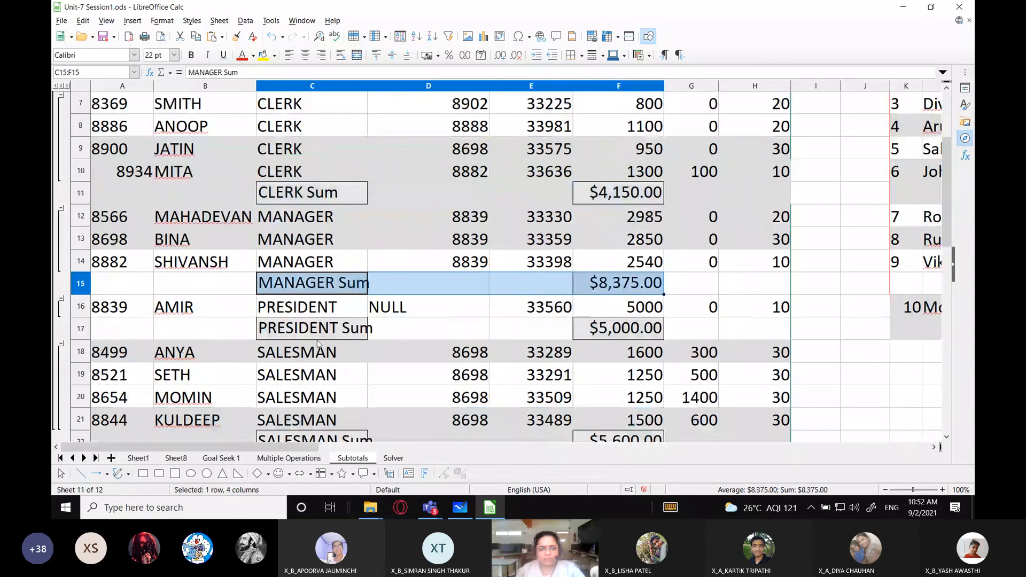
{"action": "left_click_drag", "start_coordinate": [318, 330], "coordinate": [612, 334]}
{"action": "scroll", "coordinate": [486, 346], "scroll_direction": "down", "scroll_amount": 2}
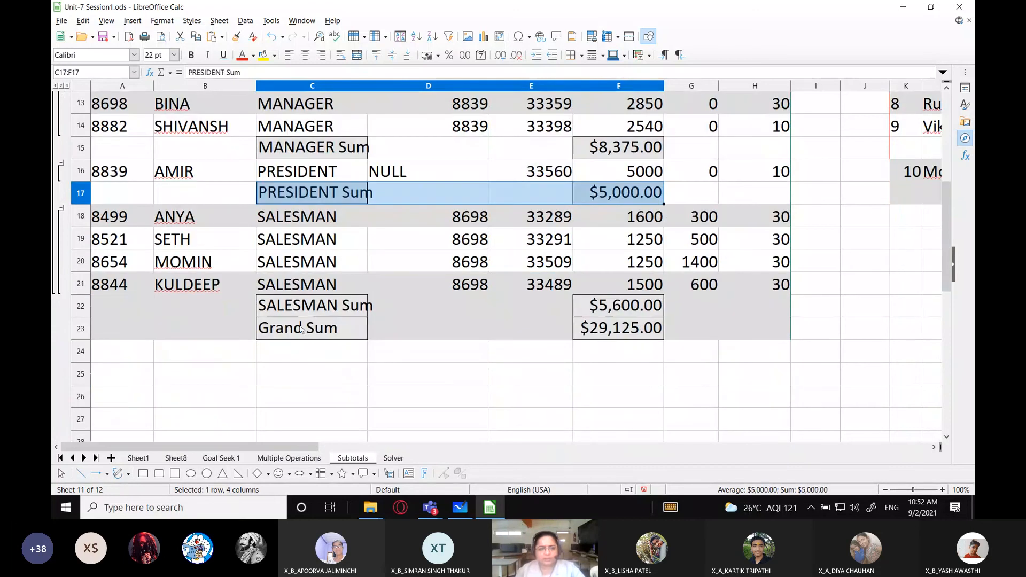
{"action": "left_click_drag", "start_coordinate": [301, 329], "coordinate": [609, 329]}
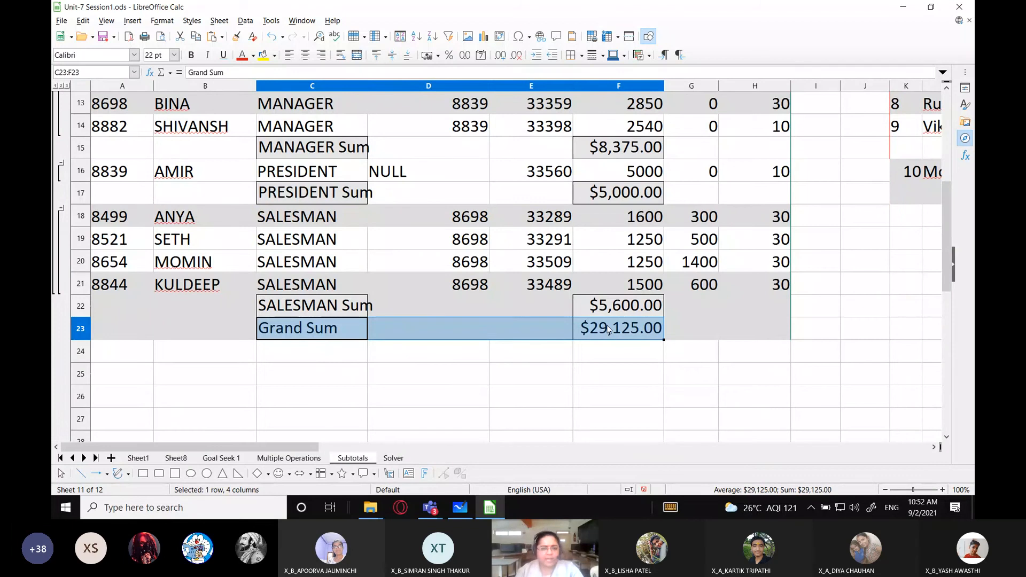
Collapse the ANALYST, CLERK, MANAGER, PRESIDENT and SALESMAN outline groups to leave only their subtotal rows and the Grand Sum
{"action": "scroll", "coordinate": [615, 320], "scroll_direction": "up", "scroll_amount": 4}
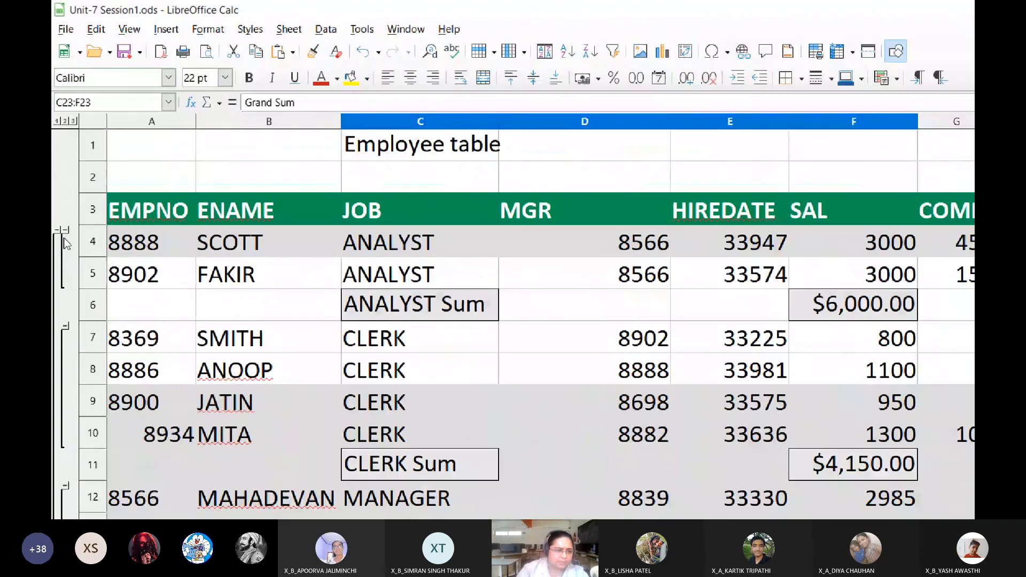
{"action": "left_click", "coordinate": [63, 229]}
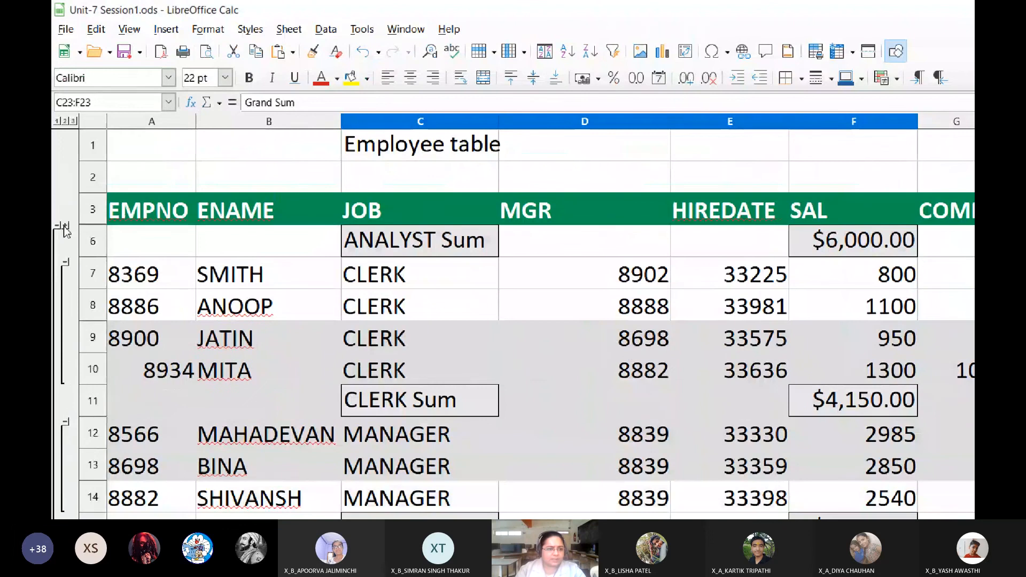
{"action": "left_click", "coordinate": [64, 227]}
{"action": "left_click", "coordinate": [64, 233]}
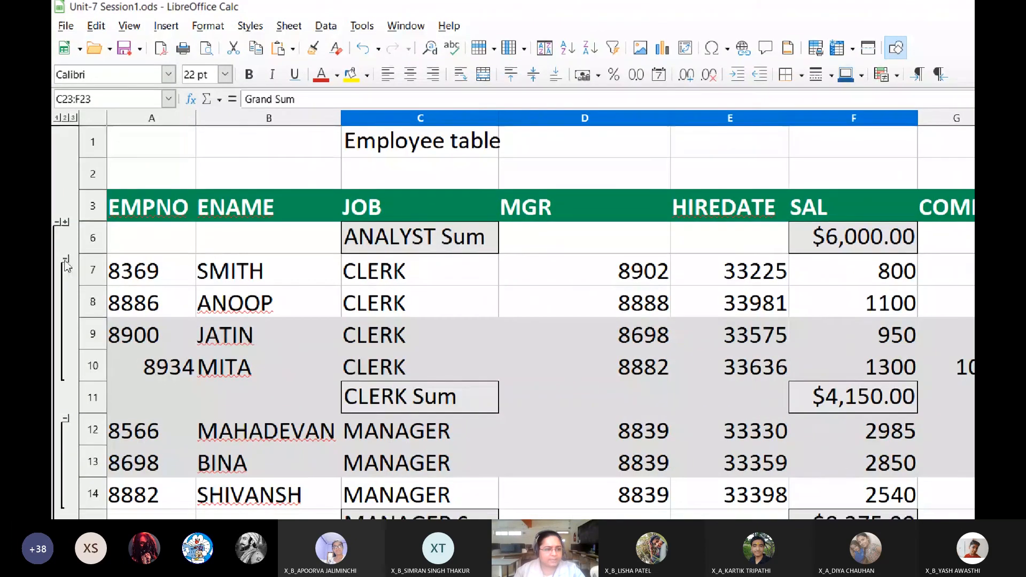
{"action": "left_click", "coordinate": [65, 262]}
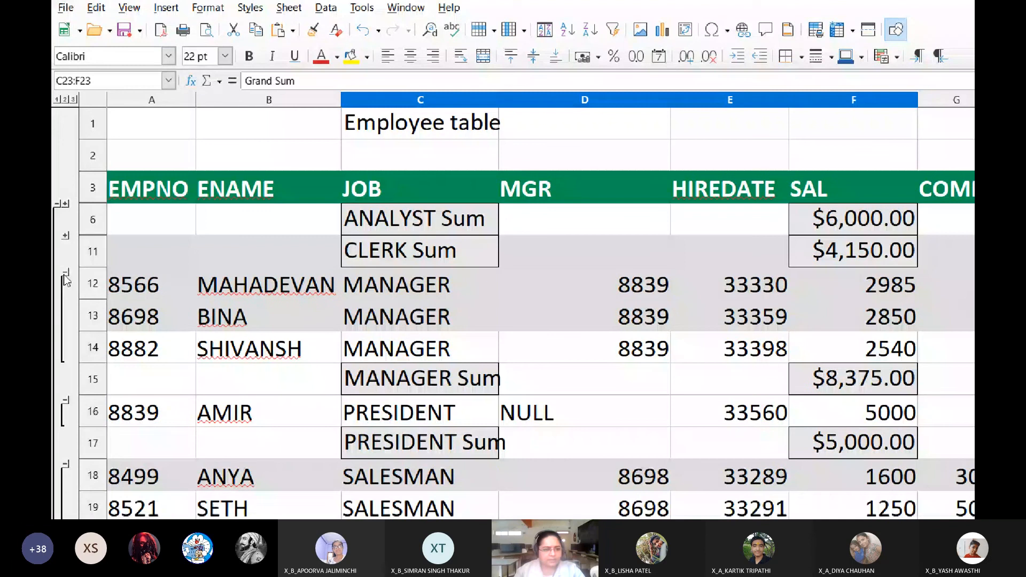
{"action": "left_click", "coordinate": [65, 272]}
{"action": "left_click", "coordinate": [66, 306]}
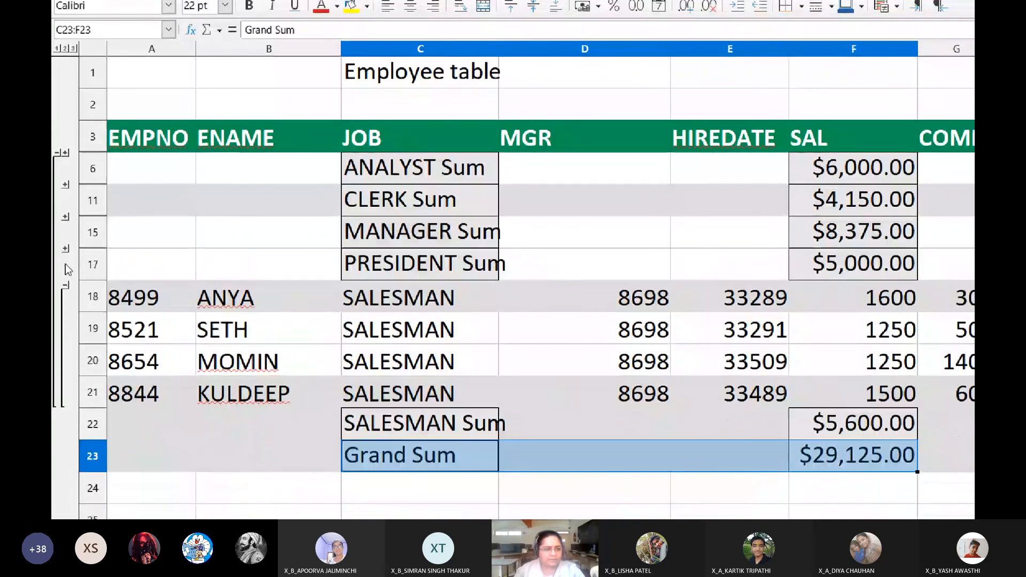
{"action": "left_click", "coordinate": [65, 268]}
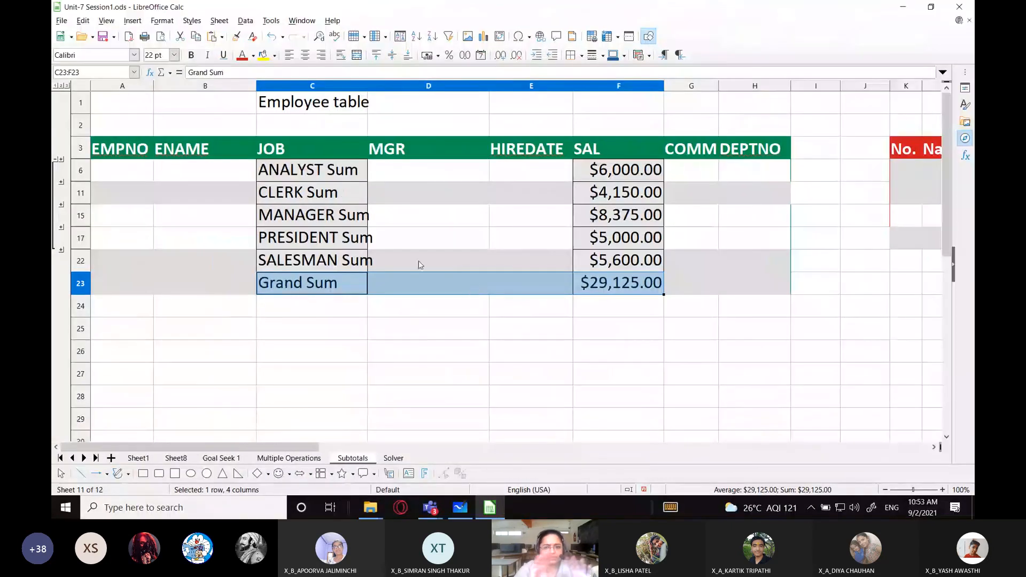
Review the collapsed summary in C6:F23 and the Grand Sum formula in F23
{"action": "left_click", "coordinate": [420, 265]}
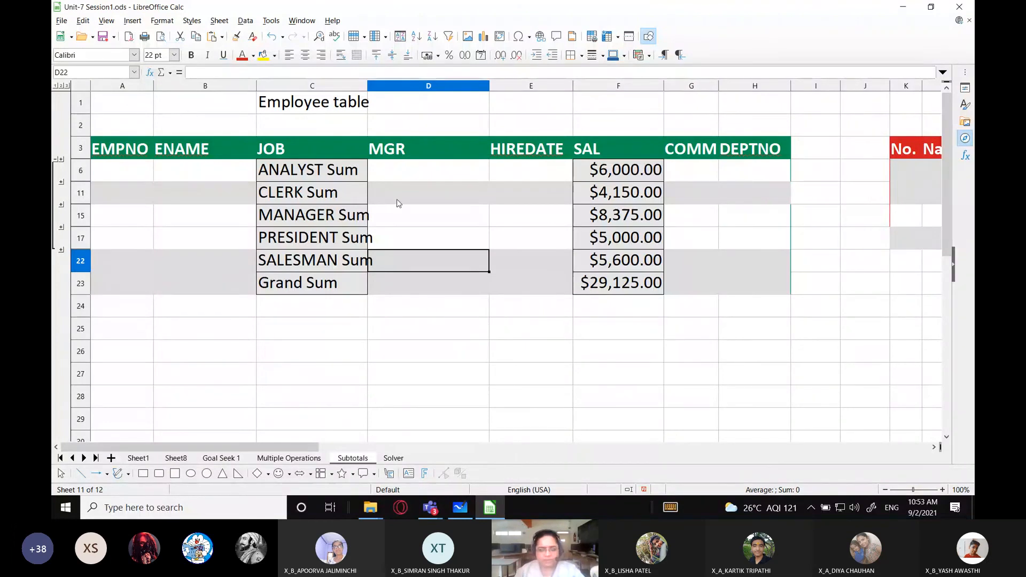
{"action": "left_click_drag", "start_coordinate": [300, 170], "coordinate": [612, 291]}
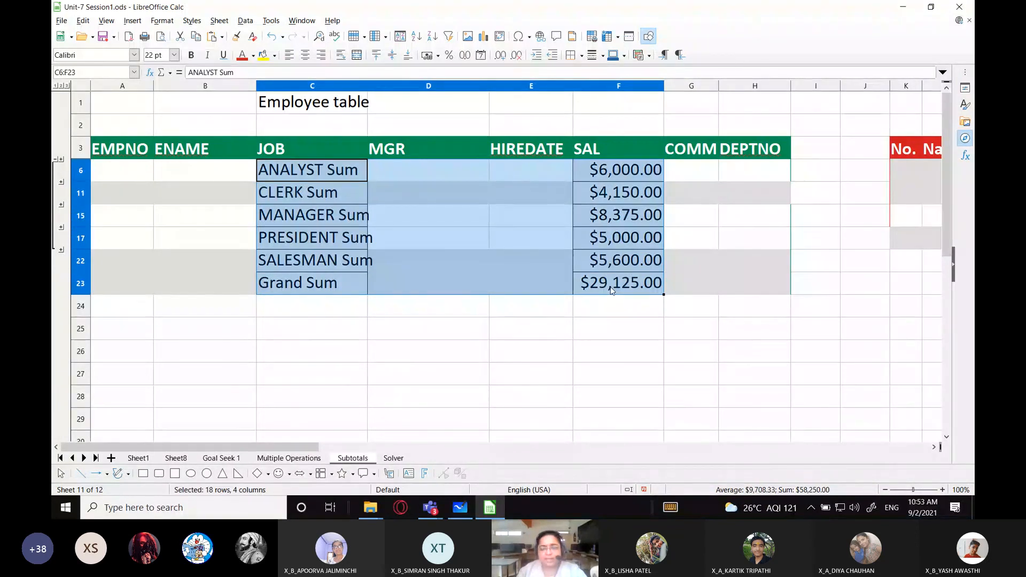
{"action": "left_click", "coordinate": [514, 267]}
{"action": "left_click_drag", "start_coordinate": [310, 170], "coordinate": [603, 286]}
{"action": "left_click", "coordinate": [598, 306]}
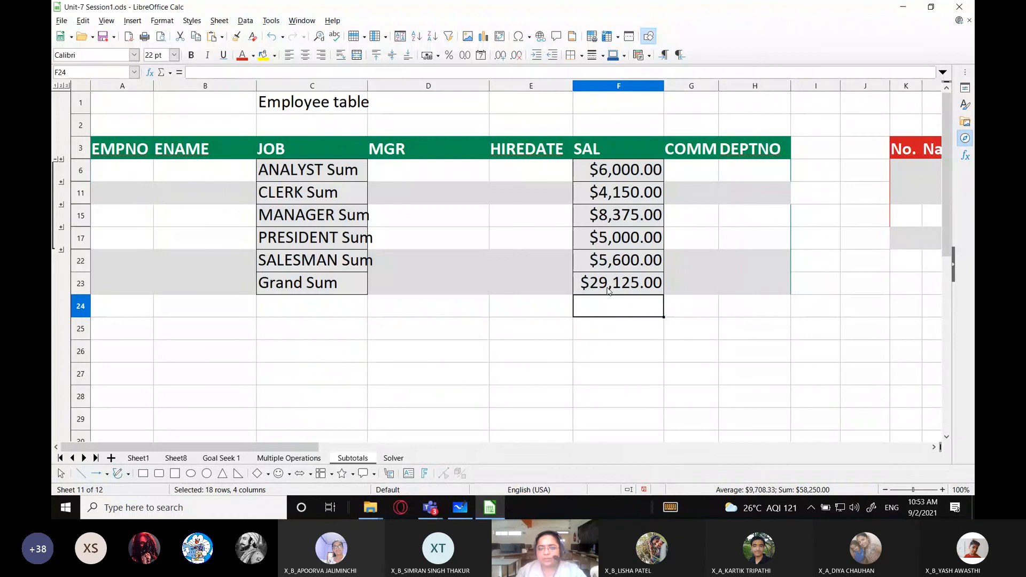
{"action": "left_click", "coordinate": [607, 291]}
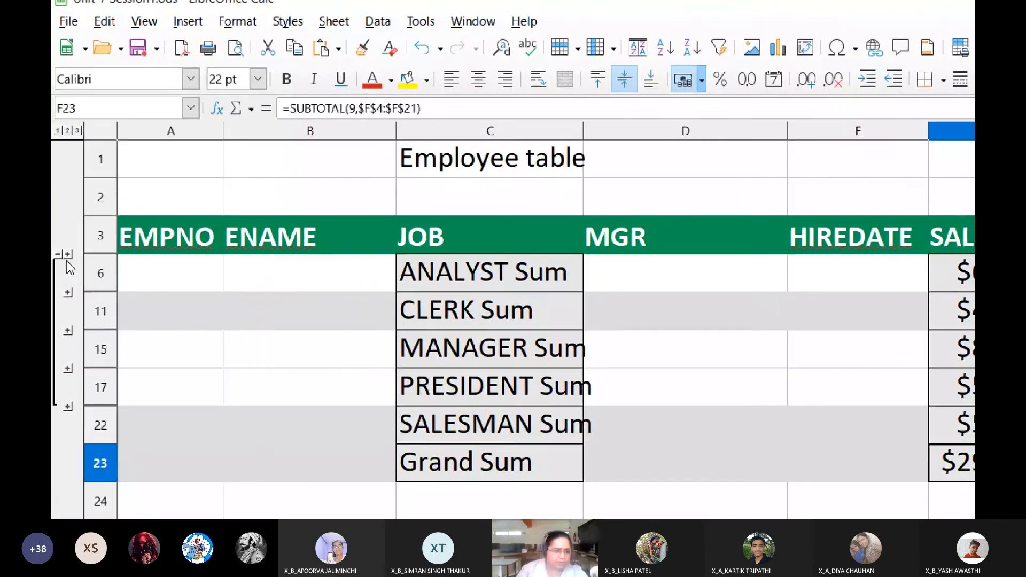
Expand the ANALYST, CLERK, MANAGER, PRESIDENT and SALESMAN outline groups and look over the restored employee rows
{"action": "left_click", "coordinate": [68, 255]}
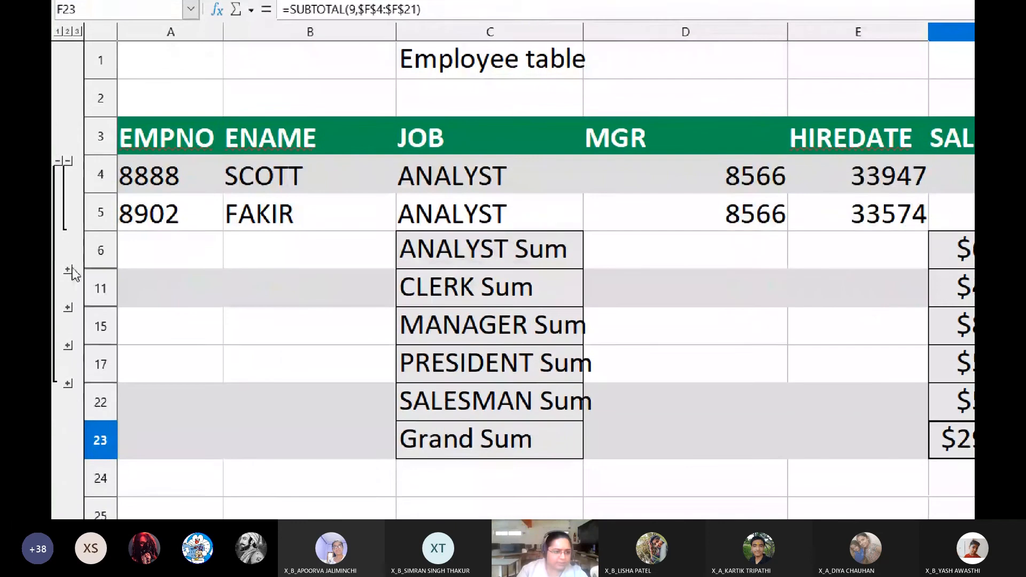
{"action": "left_click", "coordinate": [68, 270]}
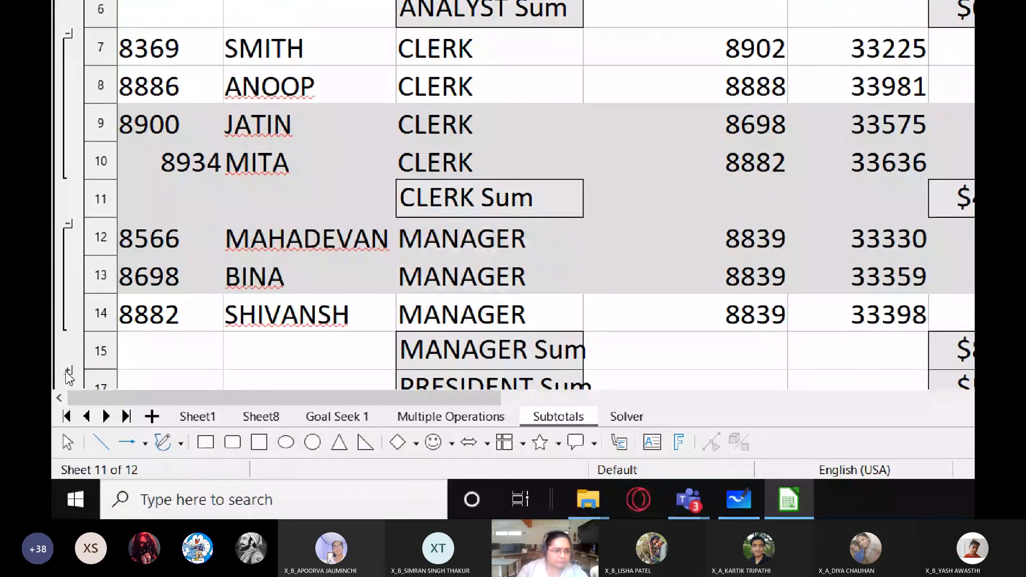
{"action": "left_click", "coordinate": [68, 411]}
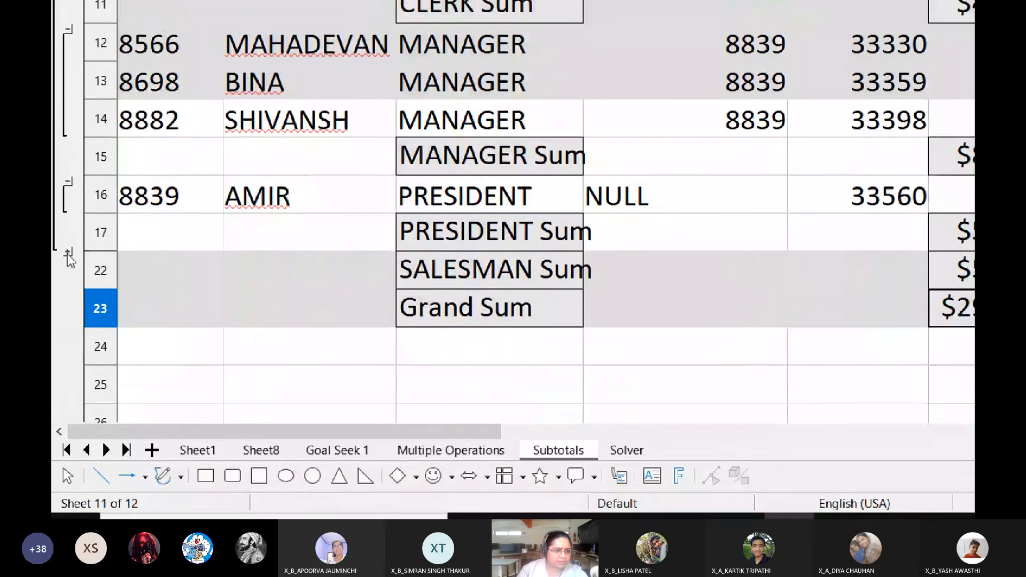
{"action": "left_click", "coordinate": [71, 272]}
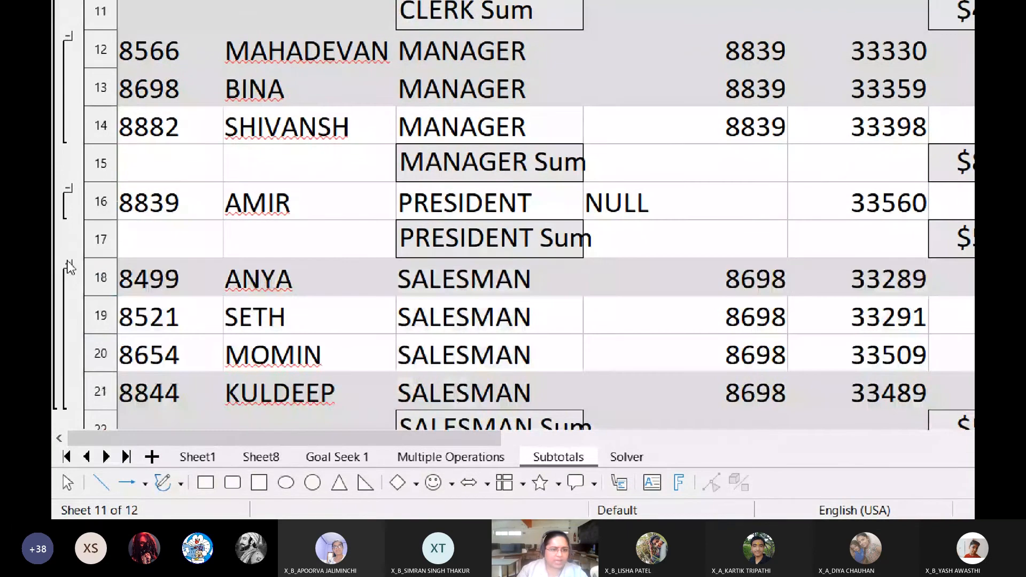
{"action": "left_click", "coordinate": [574, 271]}
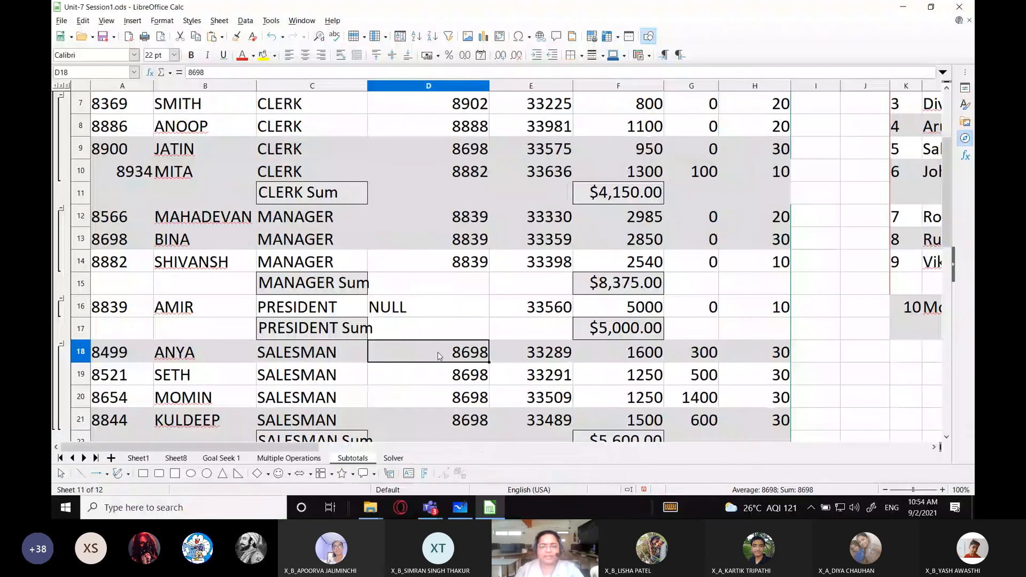
{"action": "scroll", "coordinate": [449, 367], "scroll_direction": "down", "scroll_amount": 3}
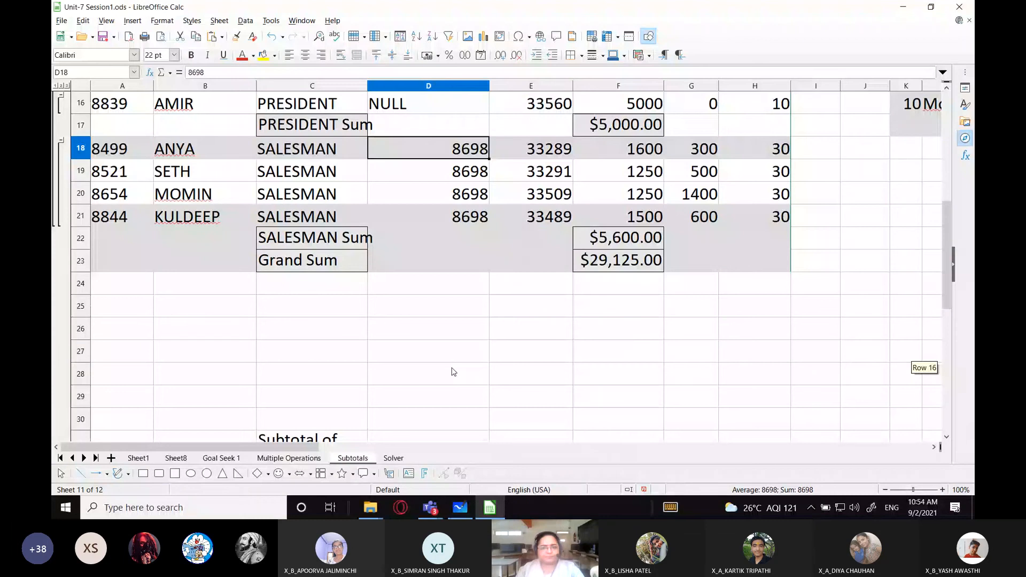
{"action": "scroll", "coordinate": [450, 369], "scroll_direction": "up", "scroll_amount": 5}
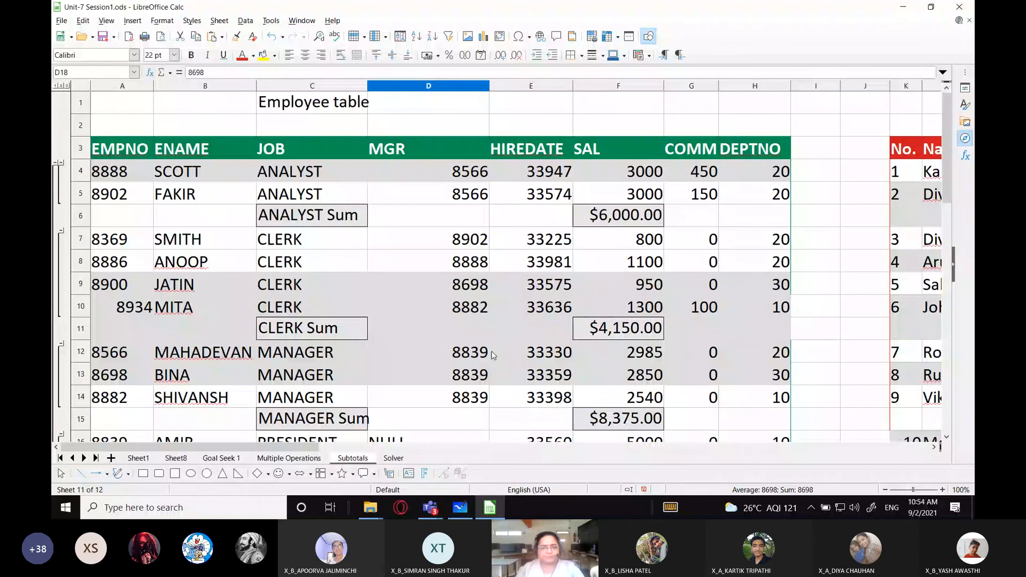
Copy the Student table in K1:Q17 on the Subtotals sheet
{"action": "left_click_drag", "start_coordinate": [302, 448], "coordinate": [504, 460]}
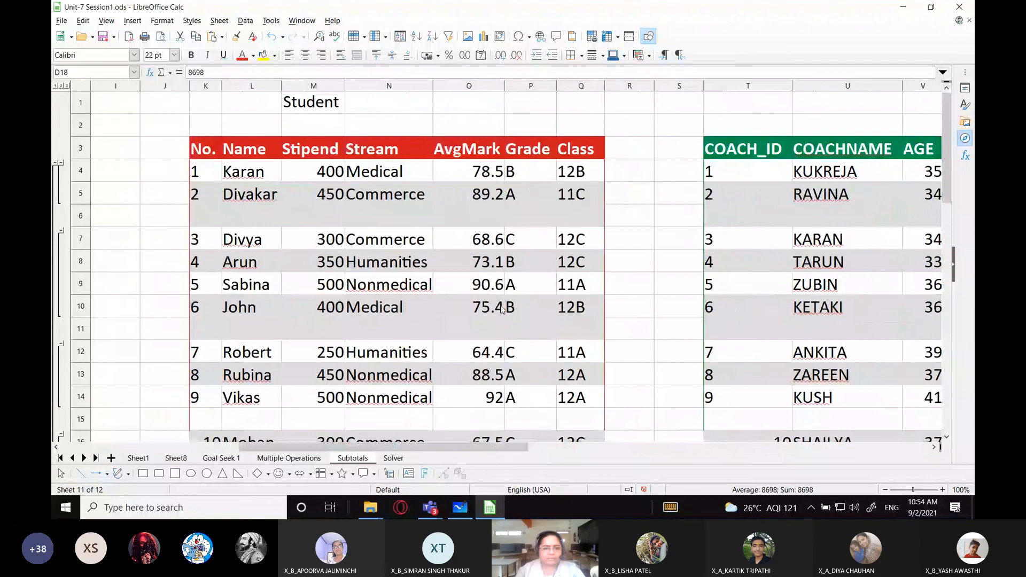
{"action": "scroll", "coordinate": [926, 302], "scroll_direction": "down", "scroll_amount": 2}
{"action": "scroll", "coordinate": [926, 302], "scroll_direction": "up", "scroll_amount": 2}
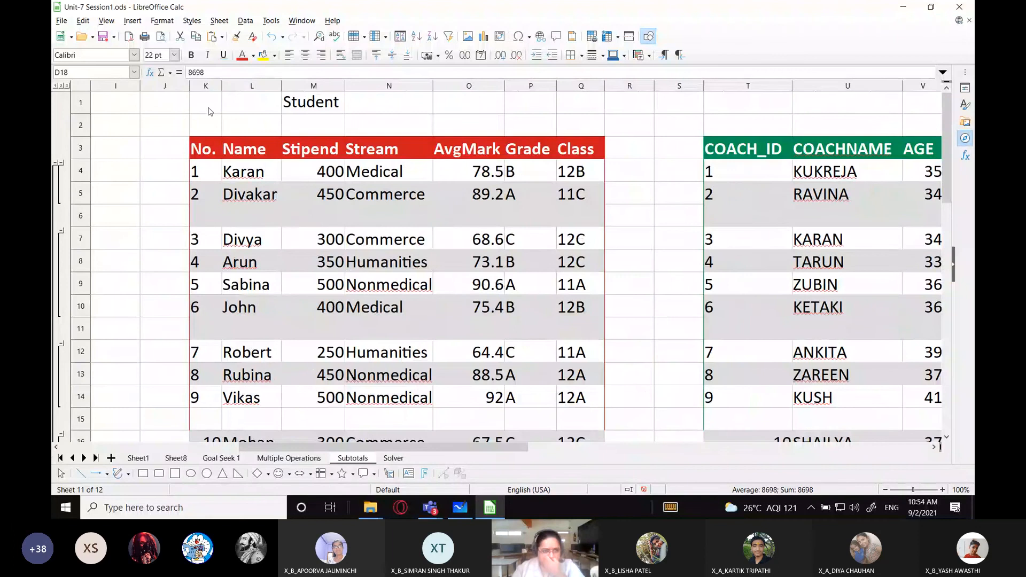
{"action": "left_click_drag", "start_coordinate": [207, 107], "coordinate": [575, 418]}
{"action": "key", "text": "ctrl+c"}
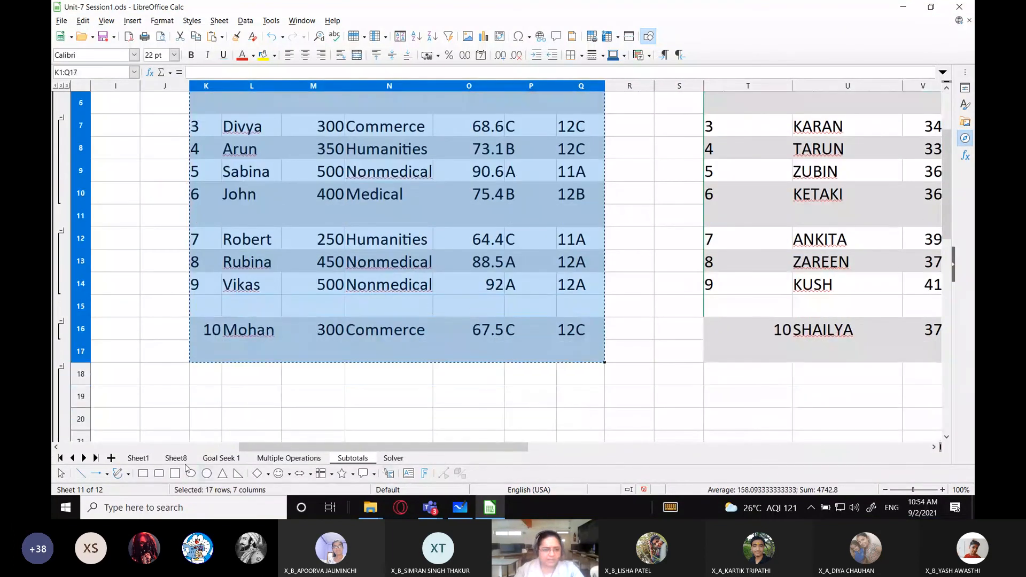
Clear all contents of Sheet8 and paste the copied Student table starting at A1
{"action": "left_click", "coordinate": [176, 458]}
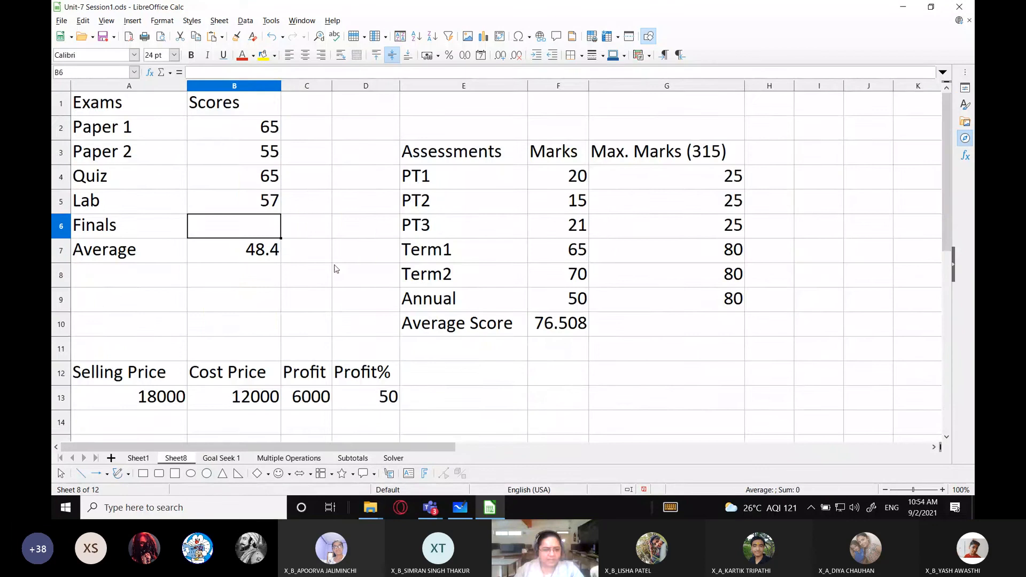
{"action": "key", "text": "ctrl+a"}
{"action": "key", "text": "Delete"}
{"action": "left_click", "coordinate": [146, 110]}
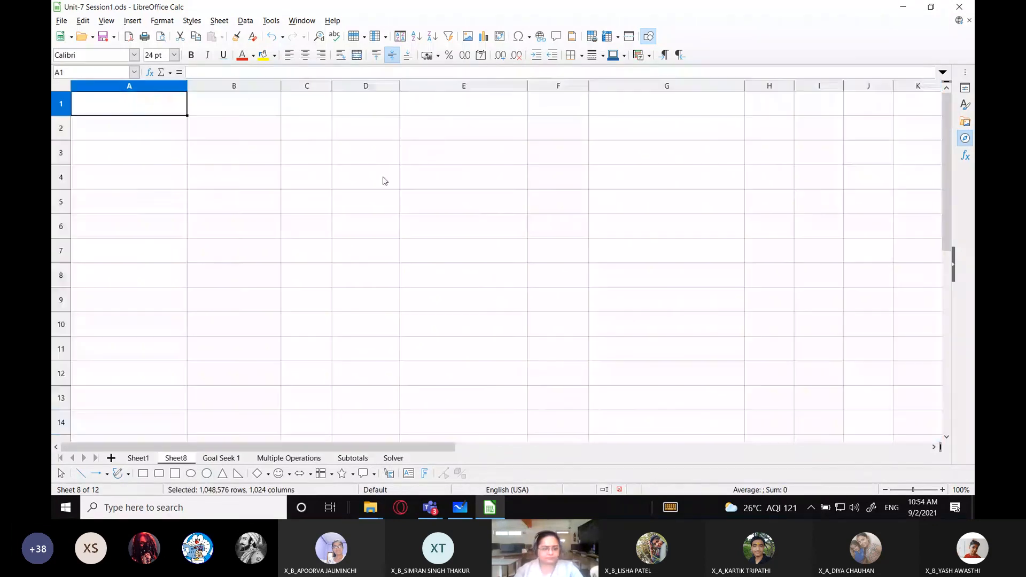
{"action": "key", "text": "ctrl+v"}
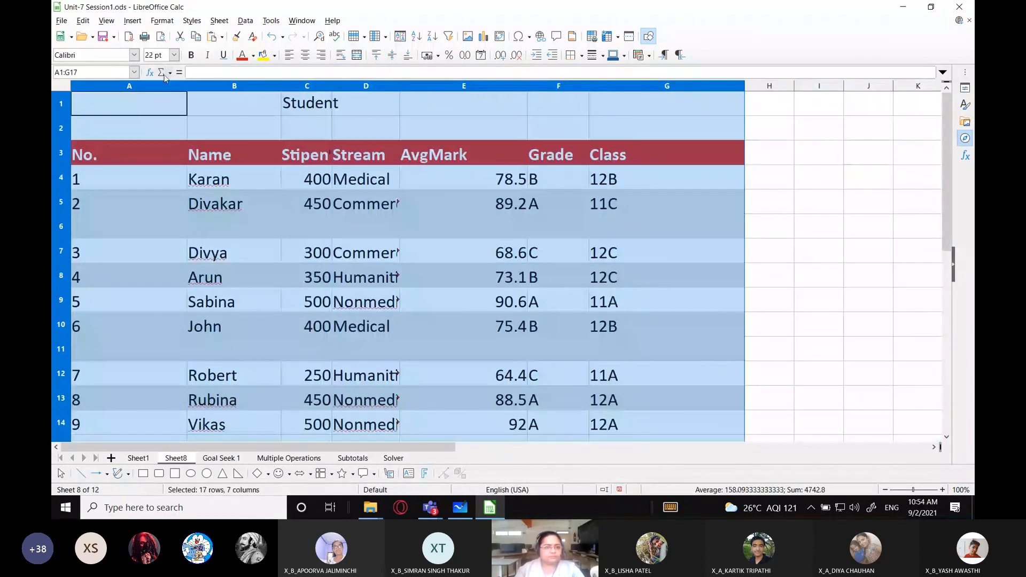
Set the pasted Student table's columns to optimal width, accepting the default spacing
{"action": "left_click", "coordinate": [162, 20]}
{"action": "mouse_move", "coordinate": [211, 123]}
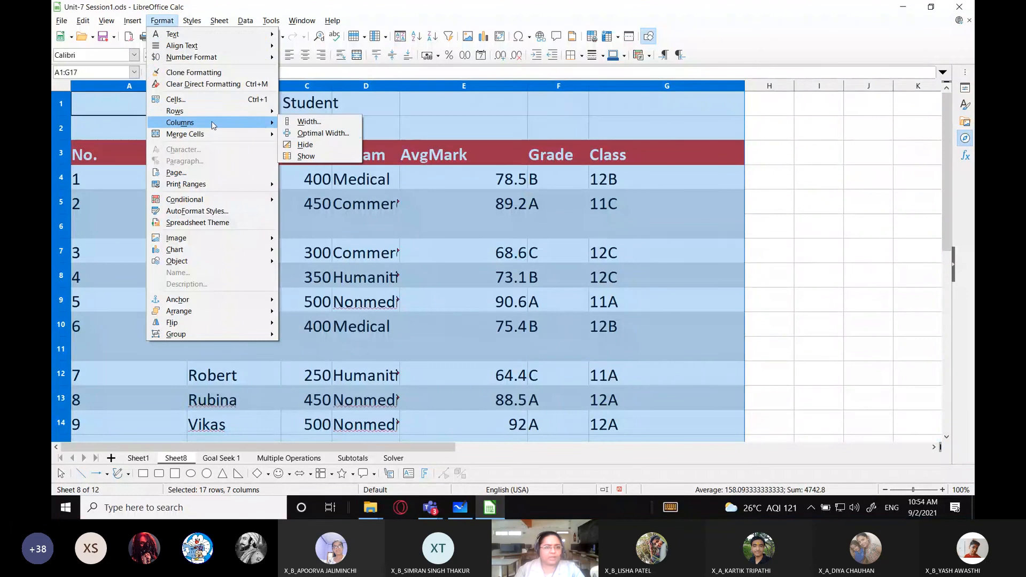
{"action": "left_click", "coordinate": [311, 133]}
{"action": "left_click", "coordinate": [513, 268]}
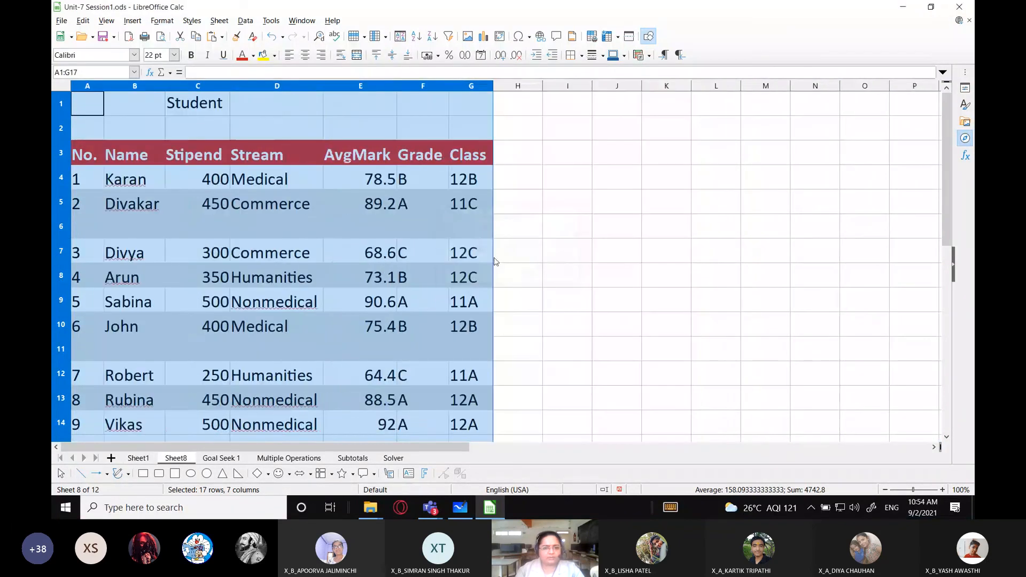
{"action": "left_click", "coordinate": [566, 226]}
Delete blank row 6 and then blank row 10 from the Student table on Sheet8
{"action": "left_click", "coordinate": [80, 230]}
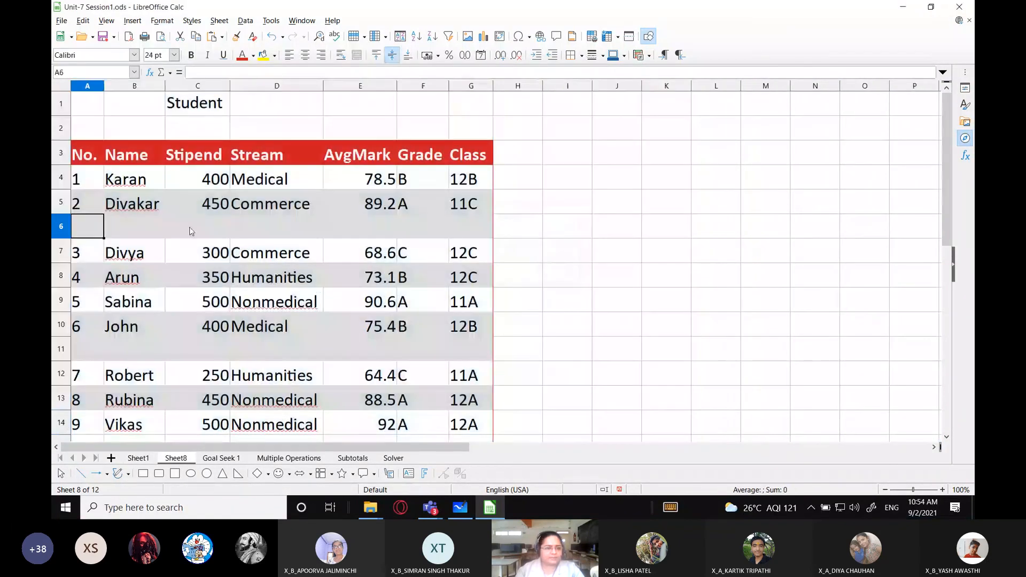
{"action": "left_click", "coordinate": [264, 242]}
{"action": "right_click", "coordinate": [61, 226]}
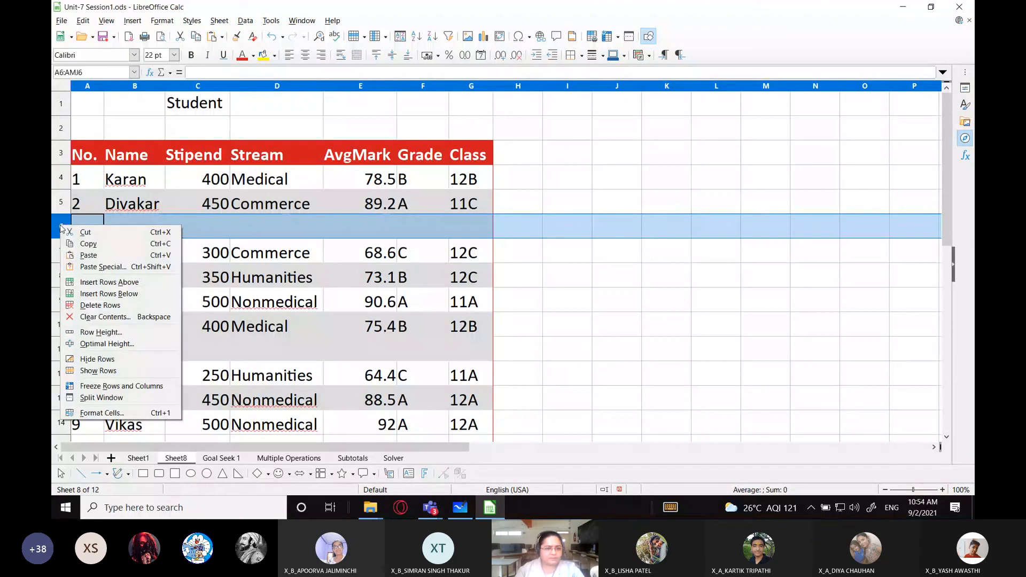
{"action": "left_click", "coordinate": [100, 305]}
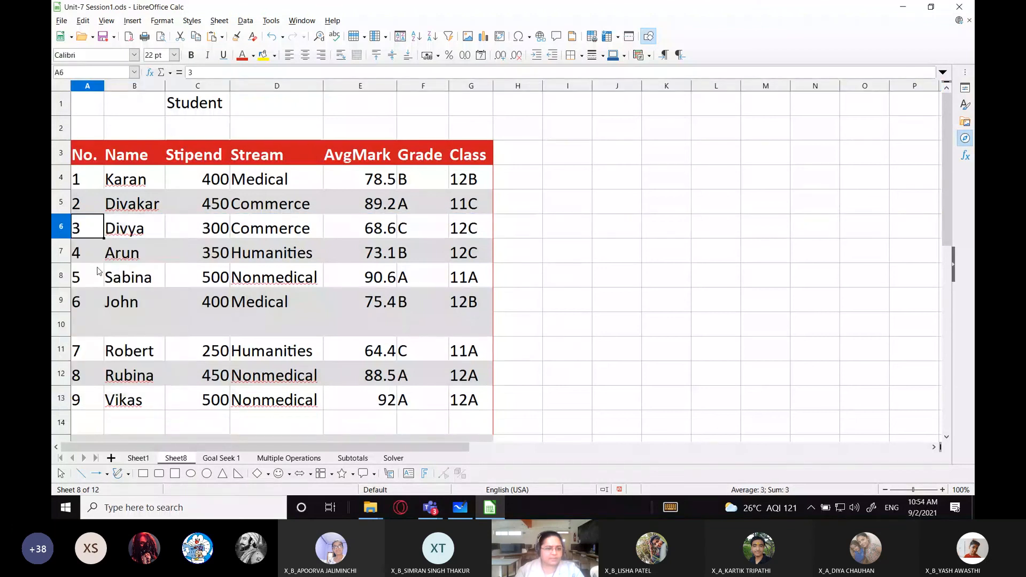
{"action": "right_click", "coordinate": [61, 324]}
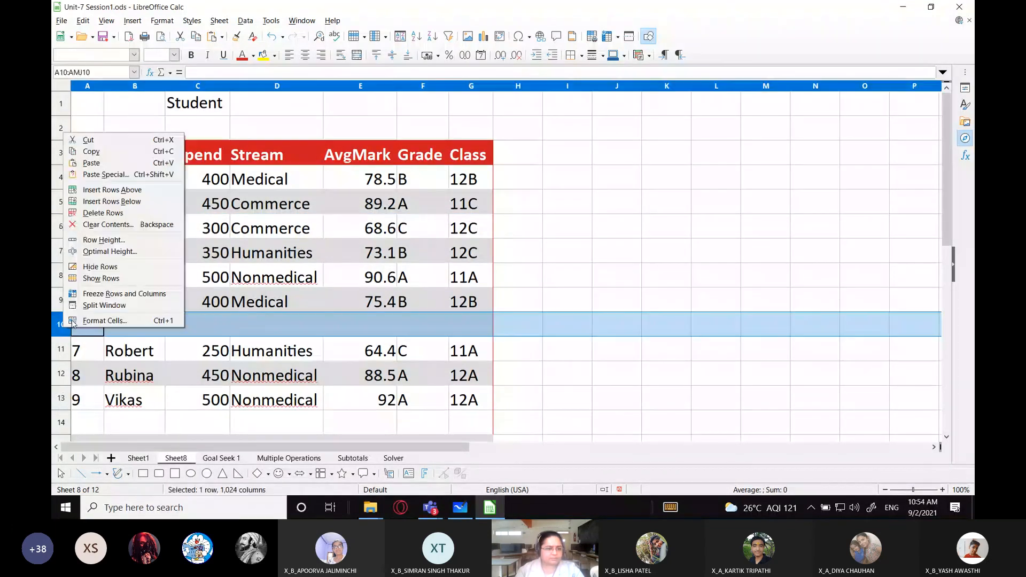
{"action": "left_click", "coordinate": [86, 213]}
Delete blank row 13 above student number 10 and blank row 14 below that record
{"action": "right_click", "coordinate": [63, 399]}
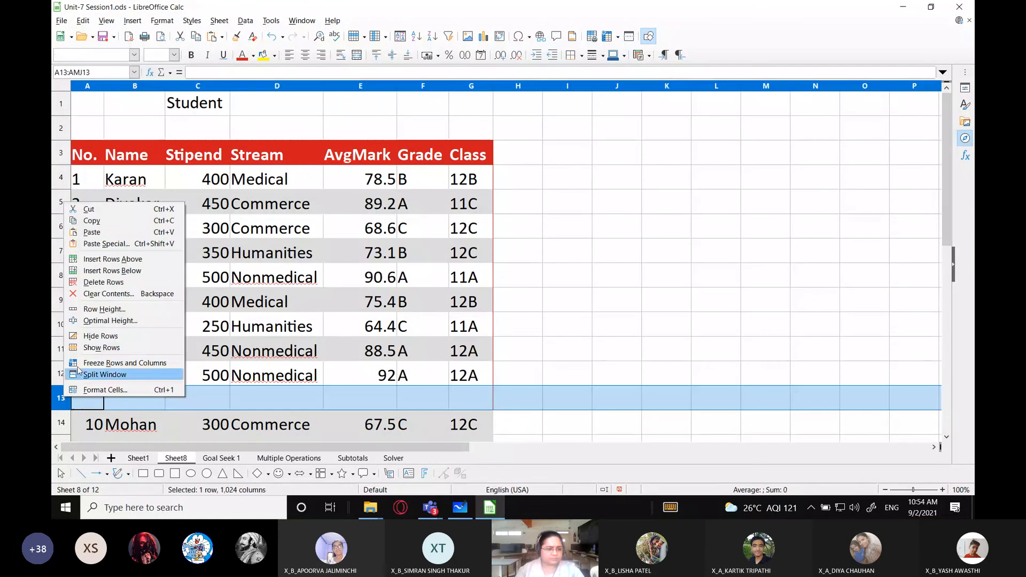
{"action": "left_click", "coordinate": [100, 283]}
{"action": "scroll", "coordinate": [98, 303], "scroll_direction": "down", "scroll_amount": 2}
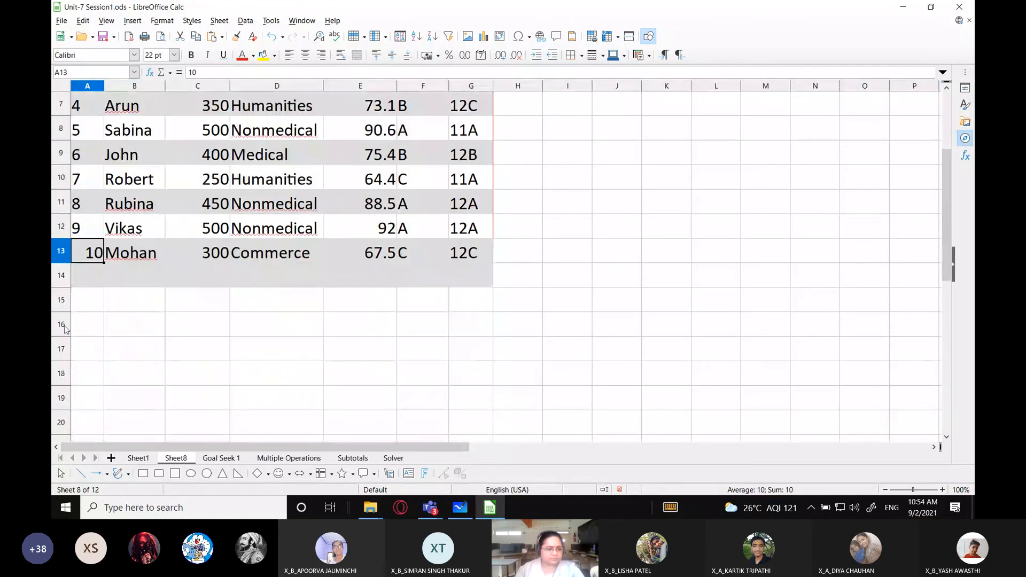
{"action": "right_click", "coordinate": [55, 280]}
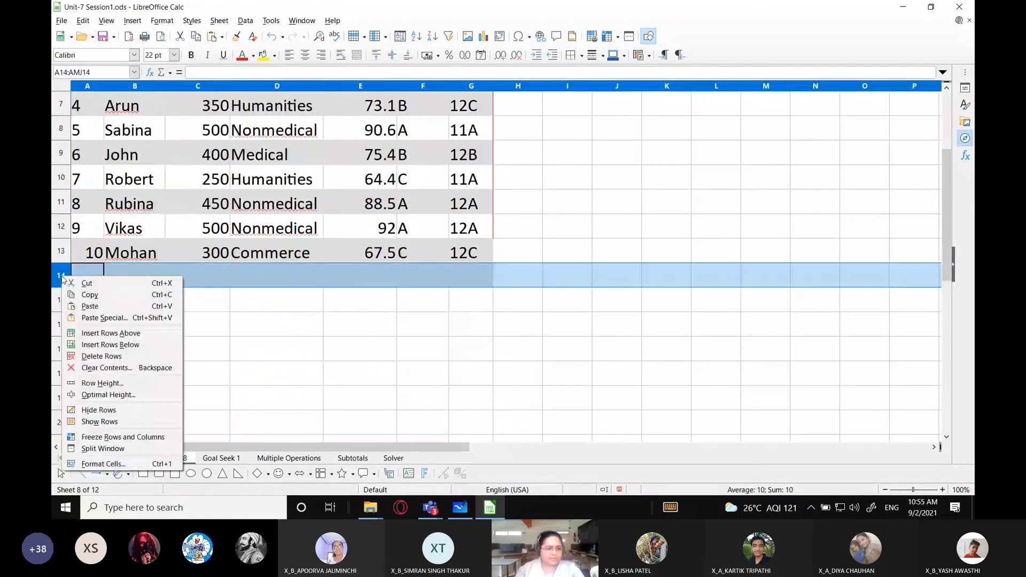
{"action": "left_click", "coordinate": [101, 357]}
{"action": "left_click", "coordinate": [574, 354]}
{"action": "scroll", "coordinate": [586, 355], "scroll_direction": "up", "scroll_amount": 2}
{"action": "left_click", "coordinate": [565, 281]}
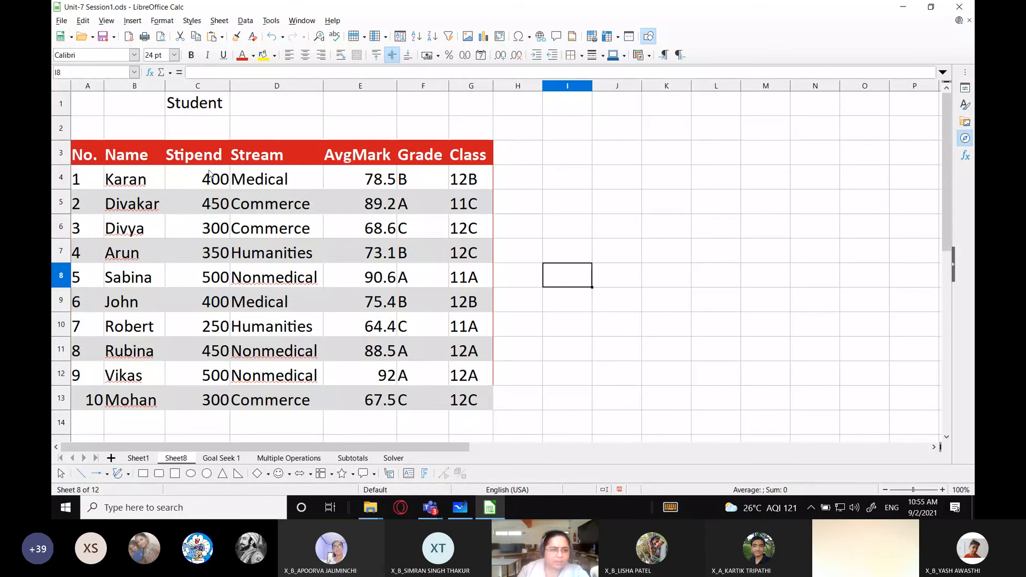
Review the Stipend, AvgMark, Grade and Class columns of the Student table, highlighting each from row 4 to 13
{"action": "left_click_drag", "start_coordinate": [205, 179], "coordinate": [209, 359]}
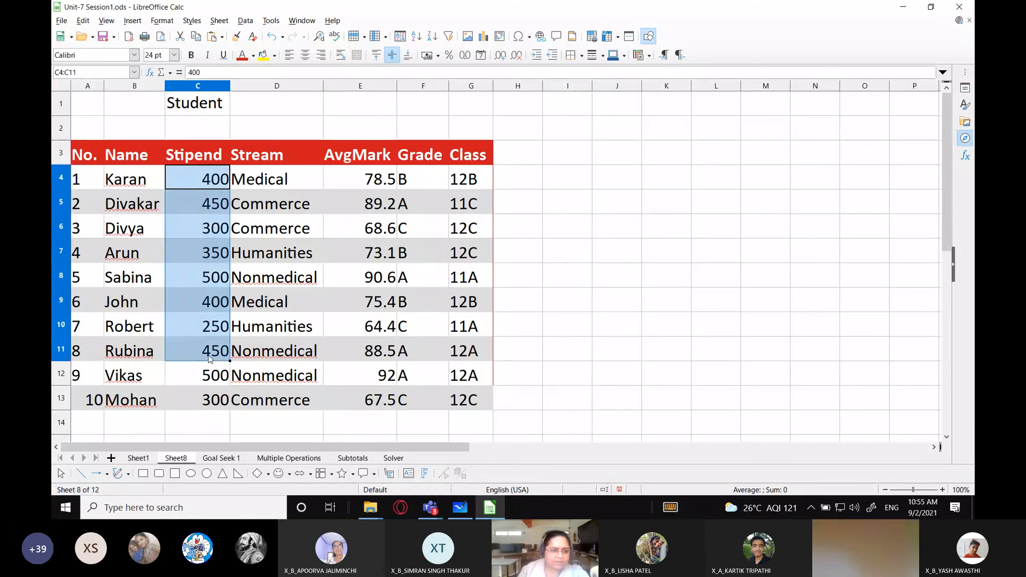
{"action": "left_click", "coordinate": [540, 276]}
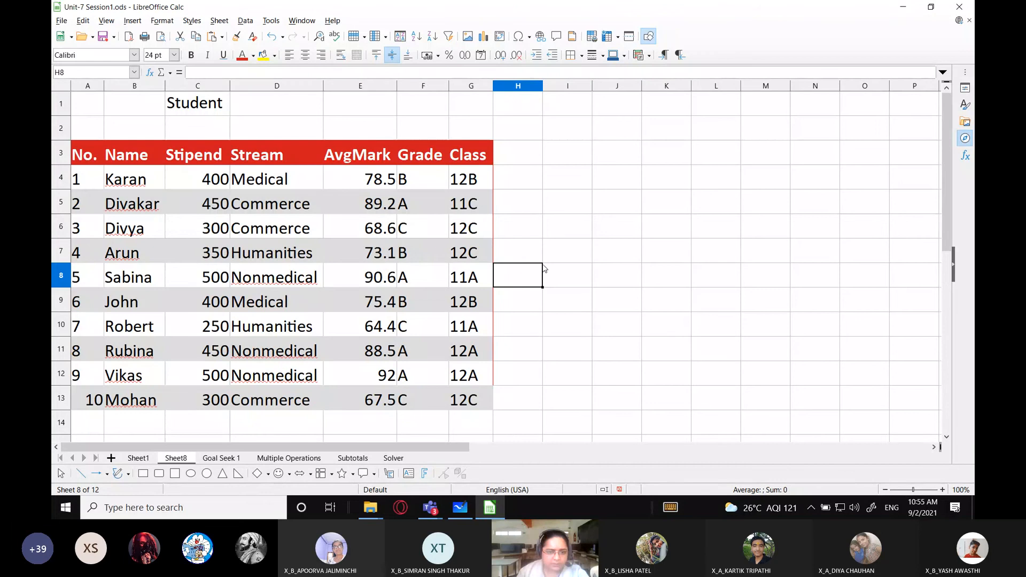
{"action": "left_click_drag", "start_coordinate": [199, 181], "coordinate": [218, 396]}
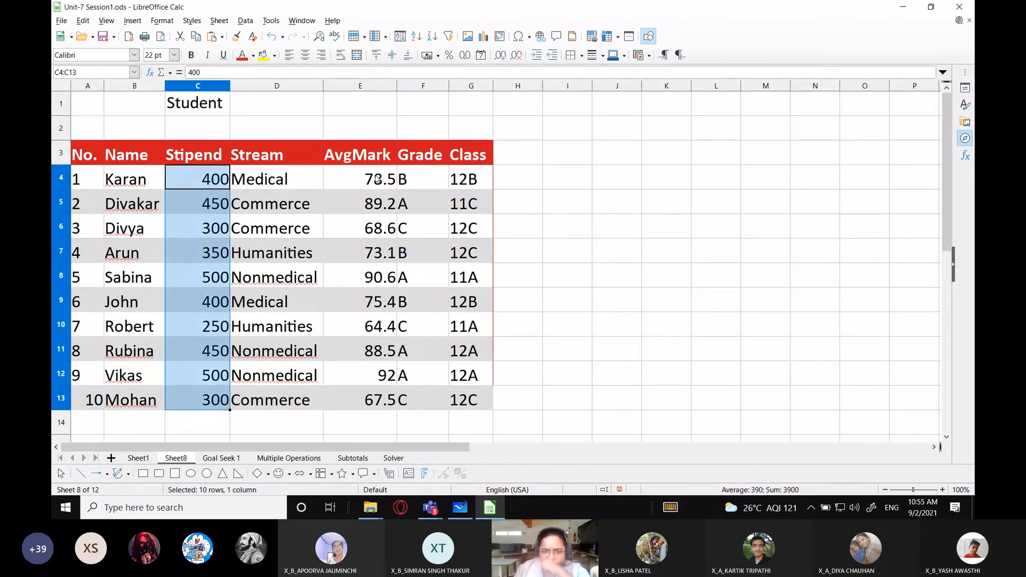
{"action": "left_click_drag", "start_coordinate": [378, 180], "coordinate": [373, 407]}
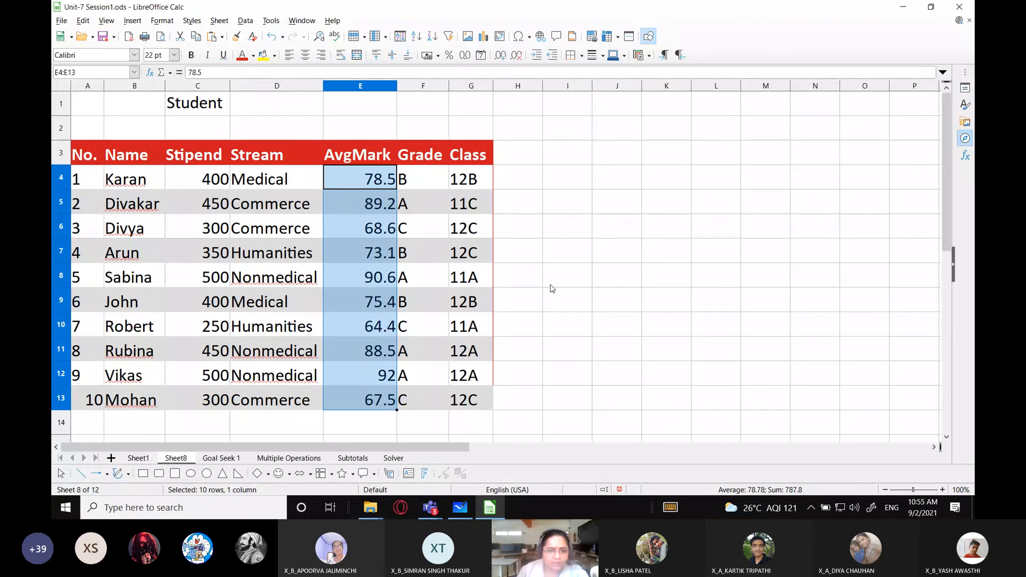
{"action": "left_click_drag", "start_coordinate": [422, 179], "coordinate": [447, 399]}
{"action": "left_click_drag", "start_coordinate": [471, 179], "coordinate": [483, 403]}
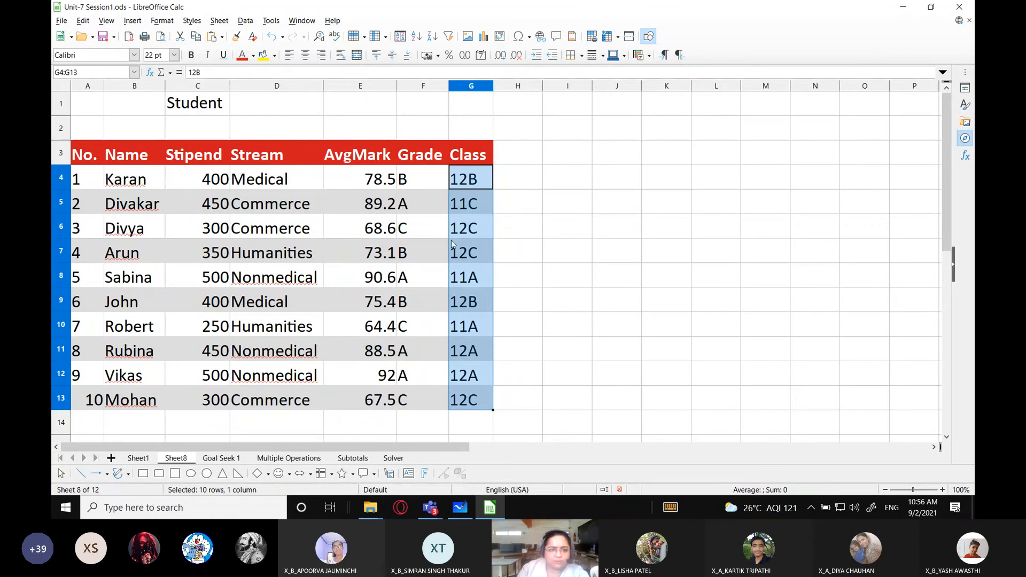
{"action": "left_click_drag", "start_coordinate": [193, 182], "coordinate": [201, 400]}
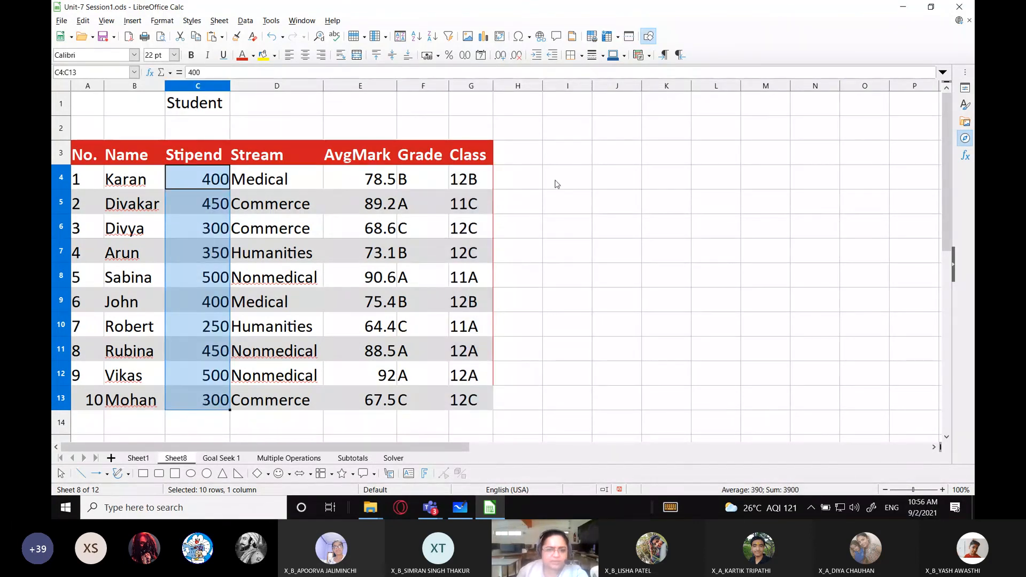
{"action": "left_click", "coordinate": [537, 245]}
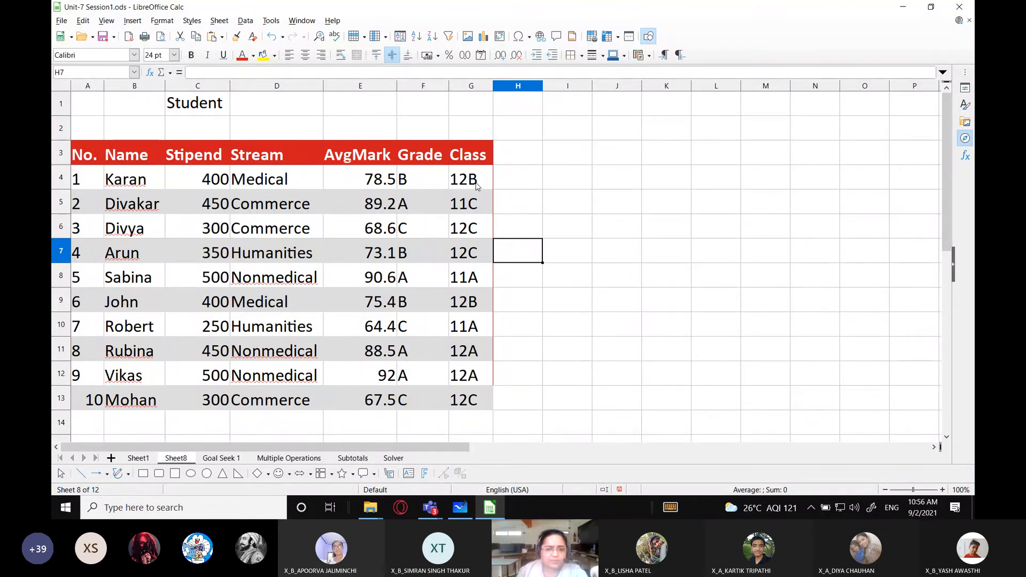
Highlight the Class values in G4:G13 and the whole Student table in A3:G13 for review
{"action": "left_click_drag", "start_coordinate": [477, 184], "coordinate": [479, 386]}
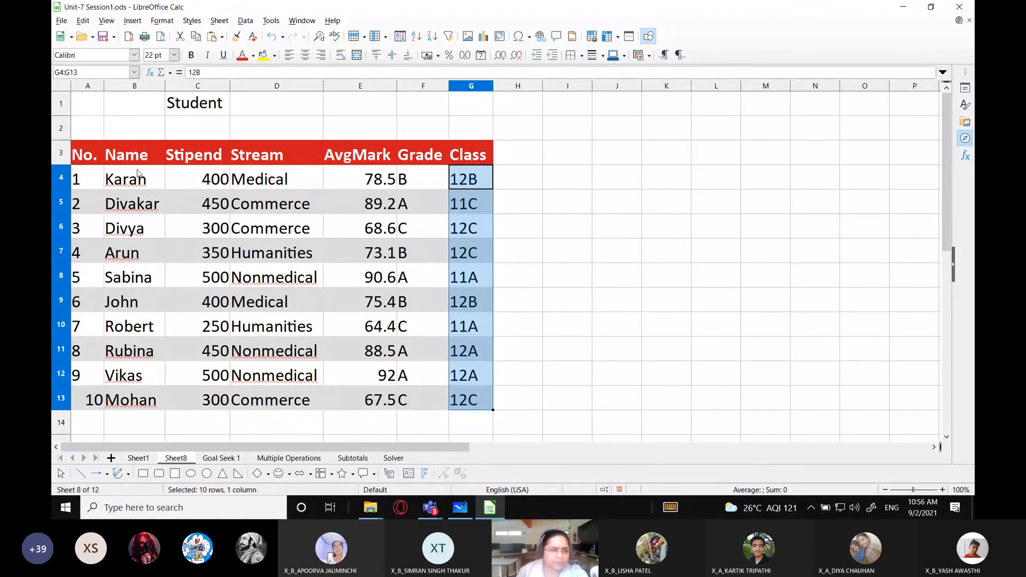
{"action": "left_click_drag", "start_coordinate": [107, 167], "coordinate": [470, 401]}
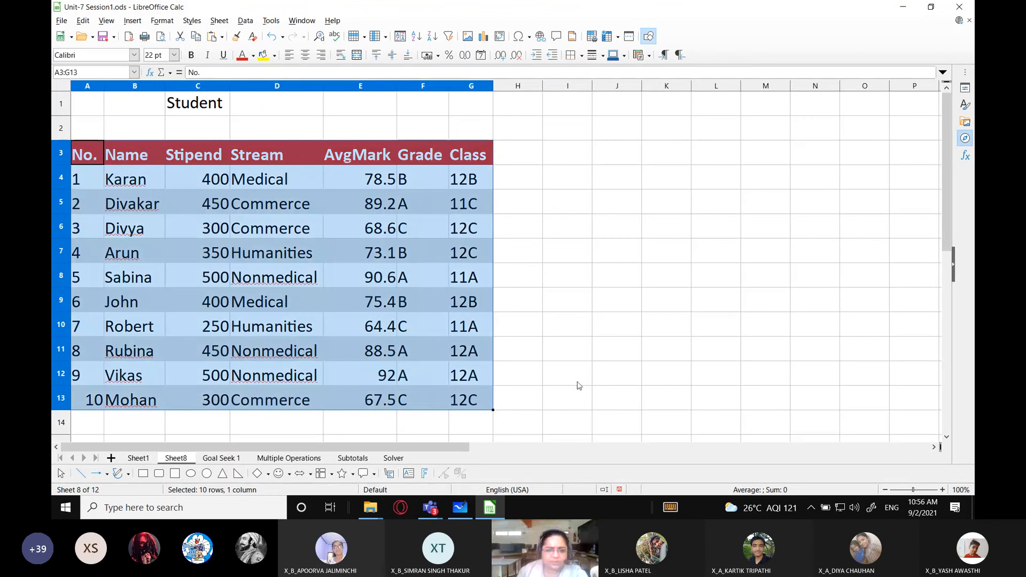
{"action": "left_click", "coordinate": [539, 283]}
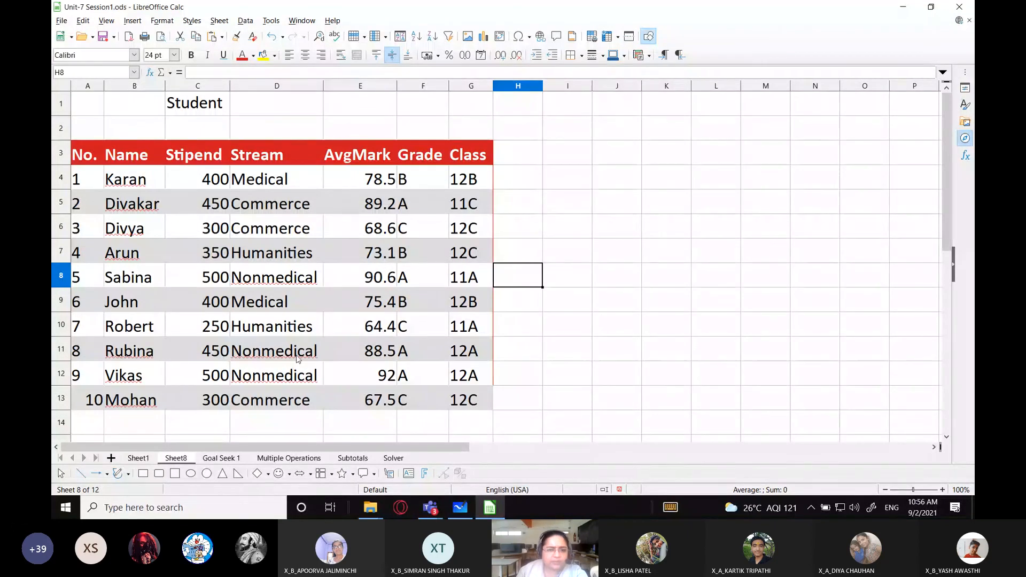
Write the task "Display the total stipend money spent on each Stream." beside the Student table, split across cells I4 and I5
{"action": "left_click", "coordinate": [540, 178]}
{"action": "key", "text": "Right"}
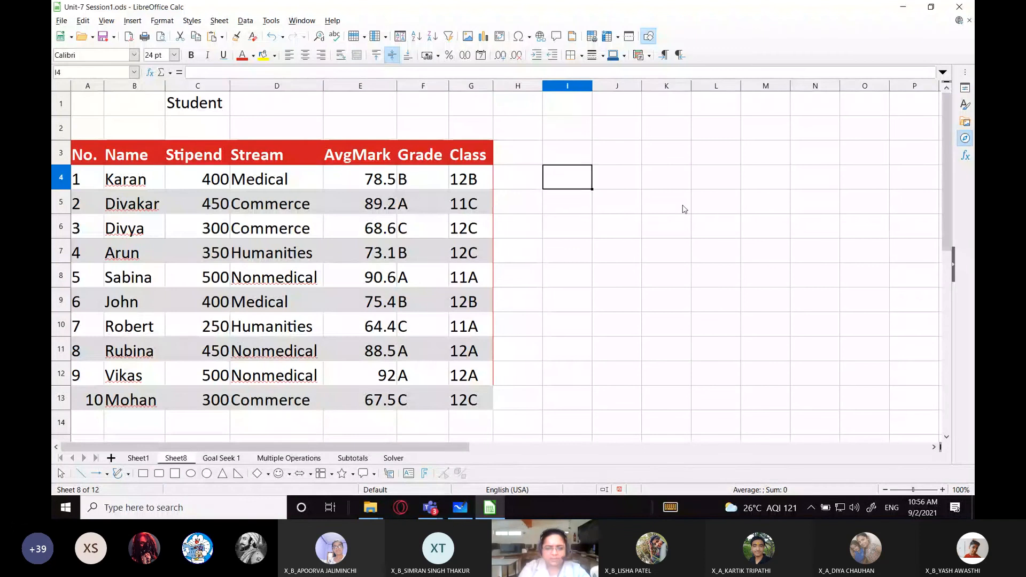
{"action": "type", "text": "Dis"}
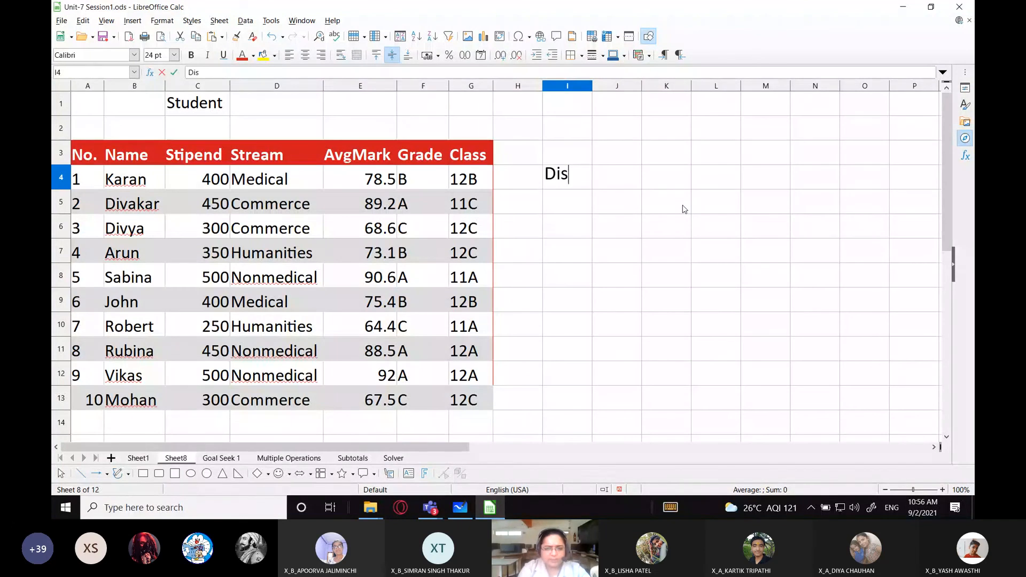
{"action": "type", "text": "play the total"}
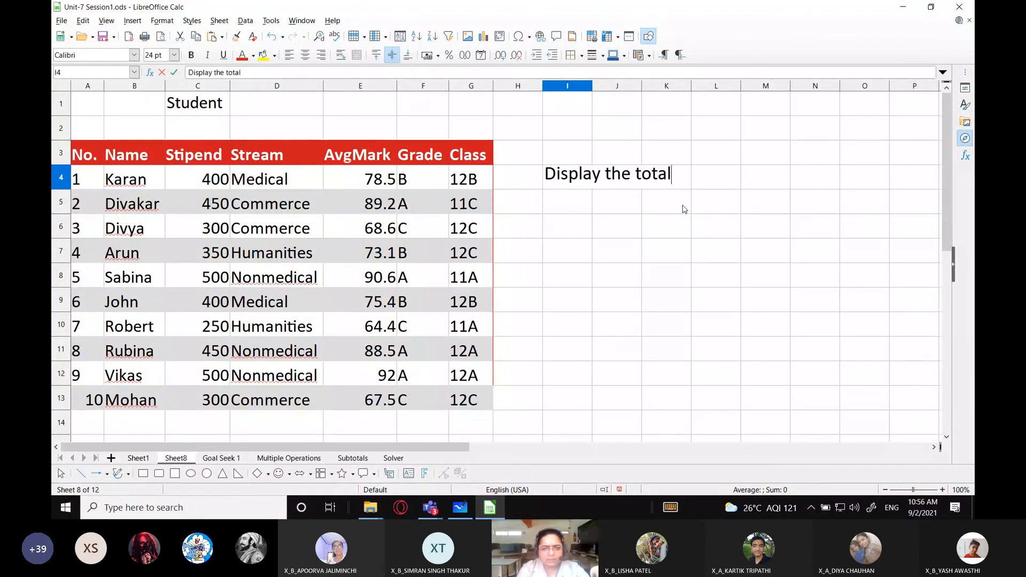
{"action": "type", "text": " stipend mone"}
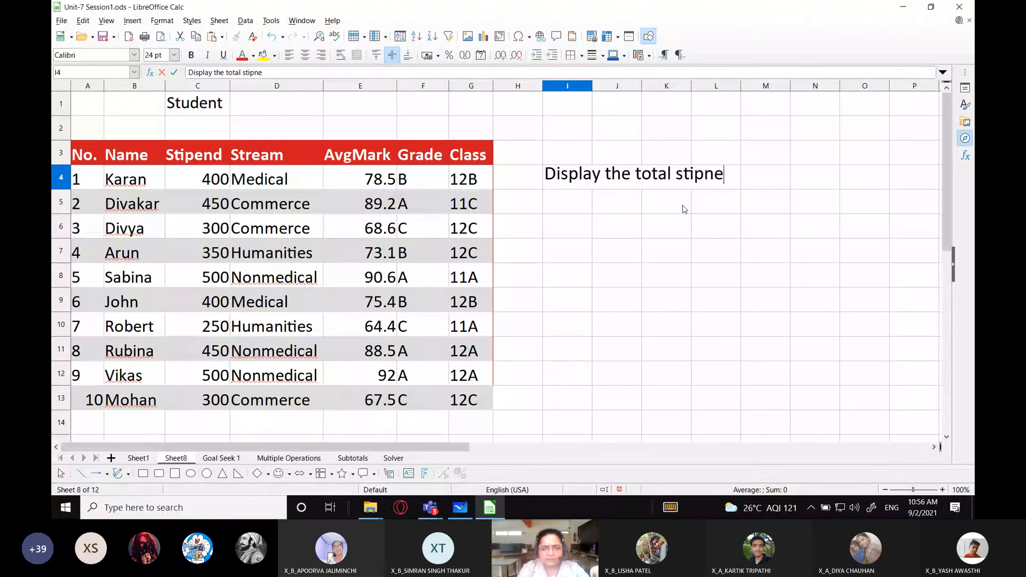
{"action": "key", "text": "BackSpace"}
{"action": "key", "text": "BackSpace"}
{"action": "type", "text": "end money "}
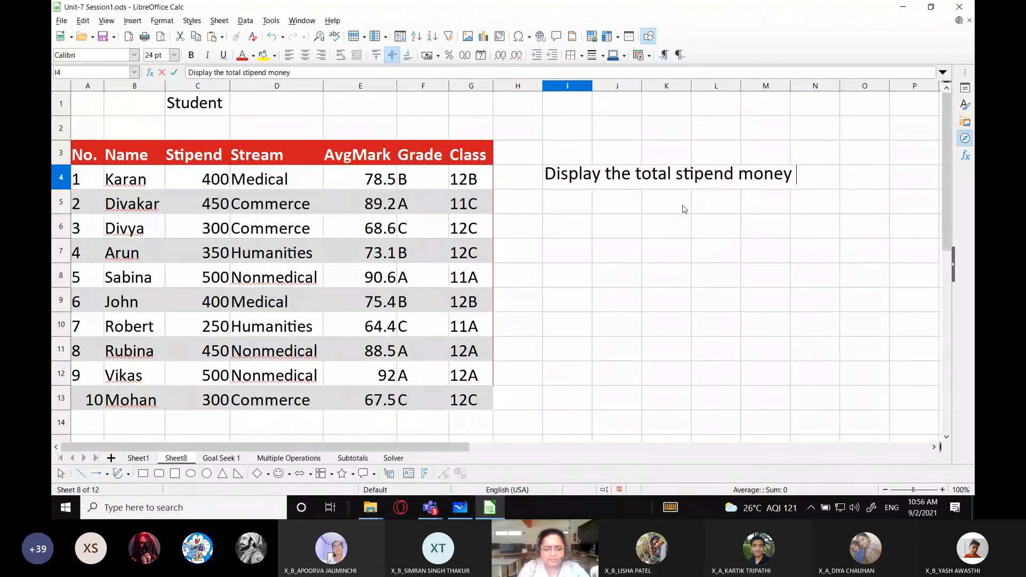
{"action": "type", "text": "spent on"}
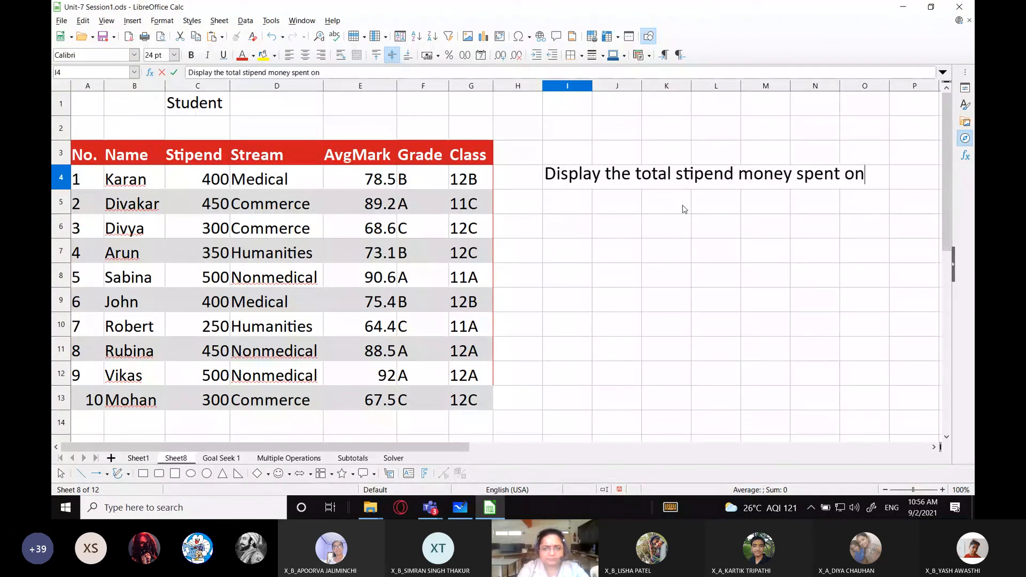
{"action": "key", "text": "Return"}
{"action": "type", "text": "each"}
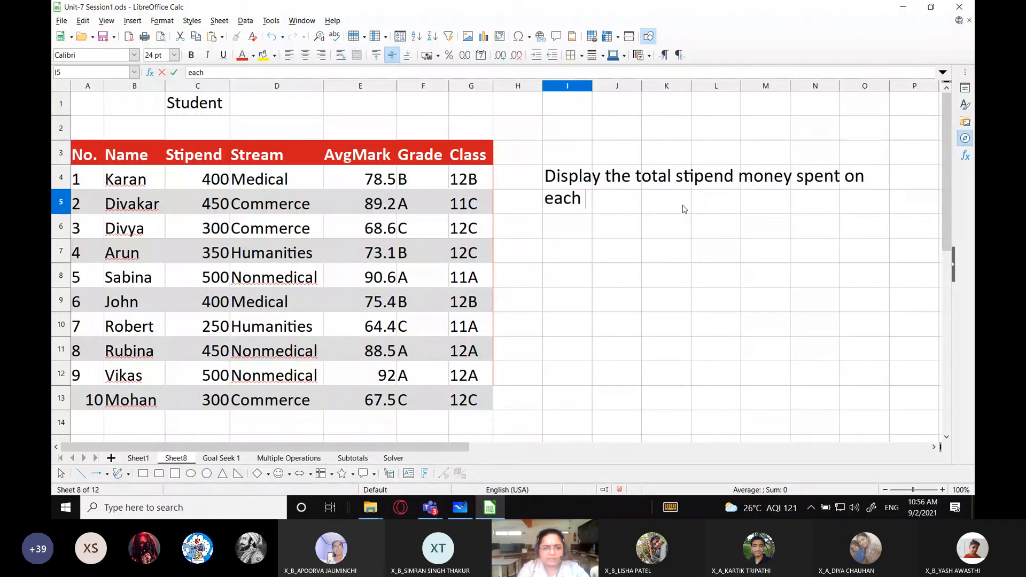
{"action": "type", "text": " Stream."}
{"action": "key", "text": "Return"}
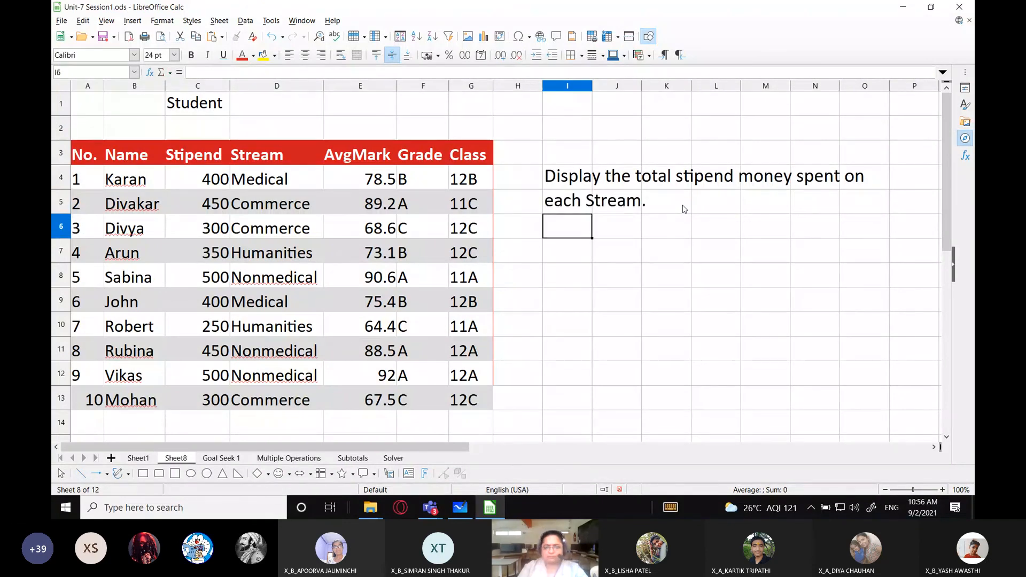
{"action": "left_click", "coordinate": [572, 242]}
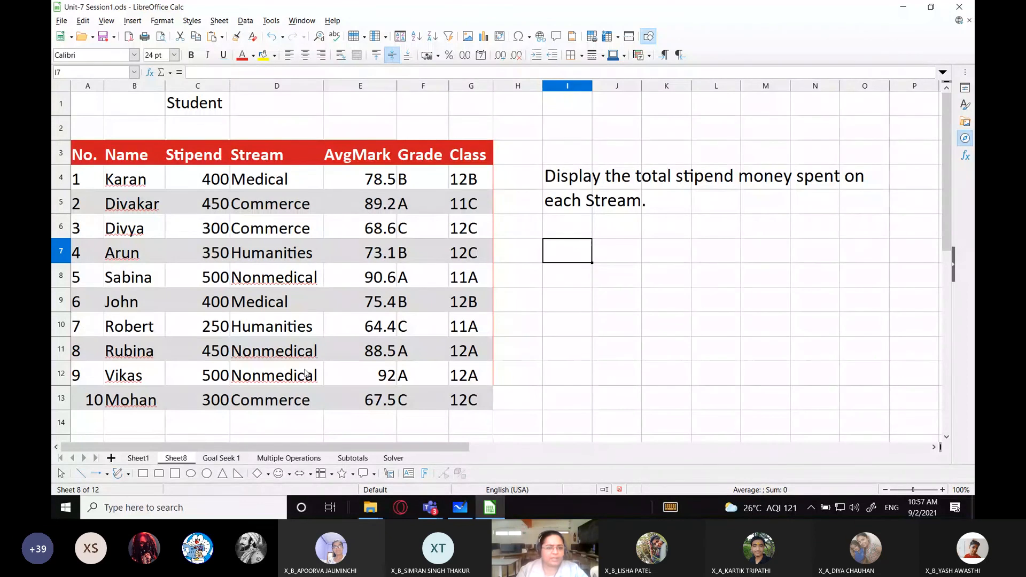
Highlight the Stipend and Stream cells of the Medical records in rows 4 and 9 and the Commerce records in rows 5, 6 and 13
{"action": "left_click_drag", "start_coordinate": [243, 184], "coordinate": [211, 182]}
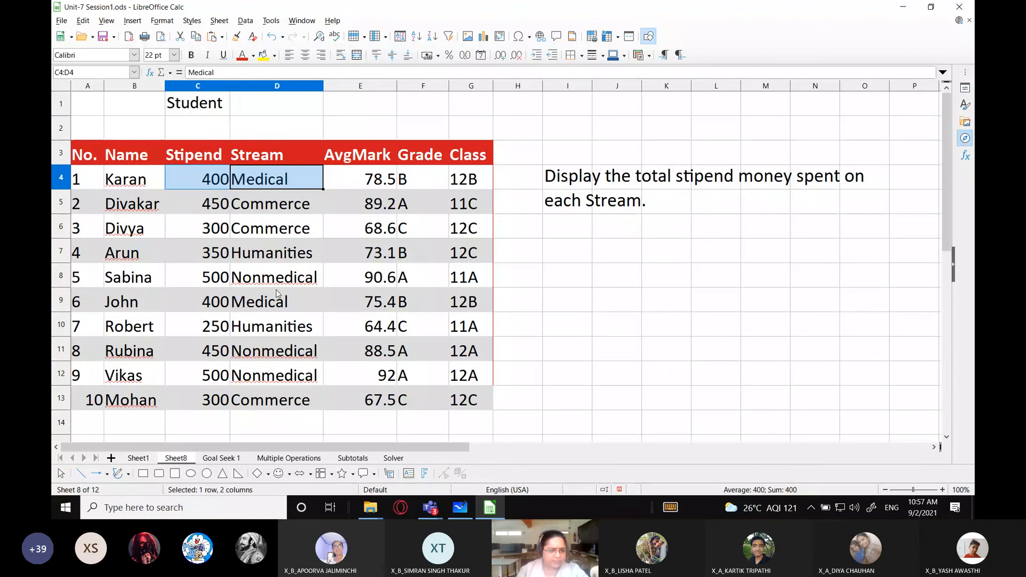
{"action": "left_click_drag", "start_coordinate": [276, 305], "coordinate": [197, 304]}
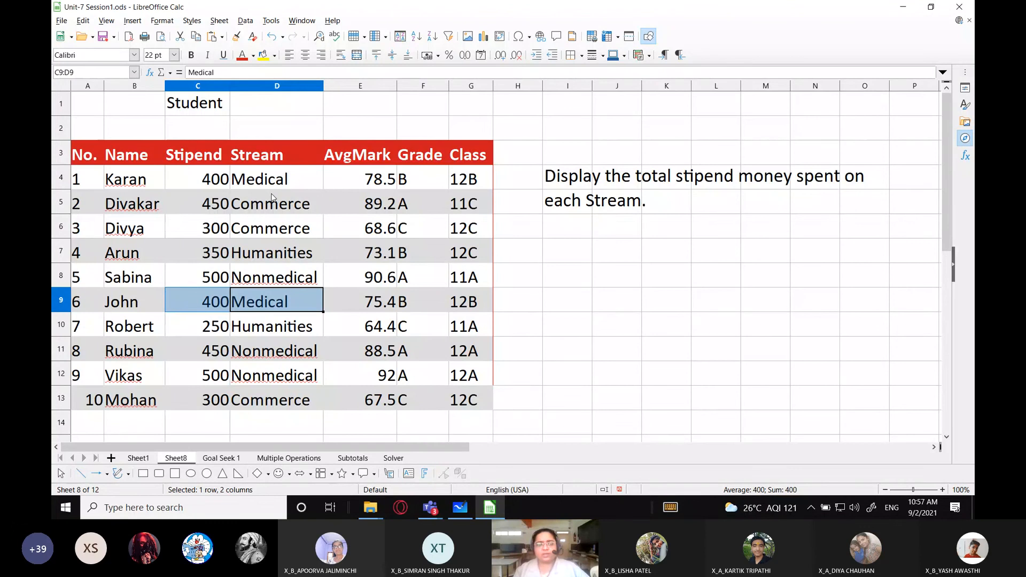
{"action": "left_click", "coordinate": [282, 208]}
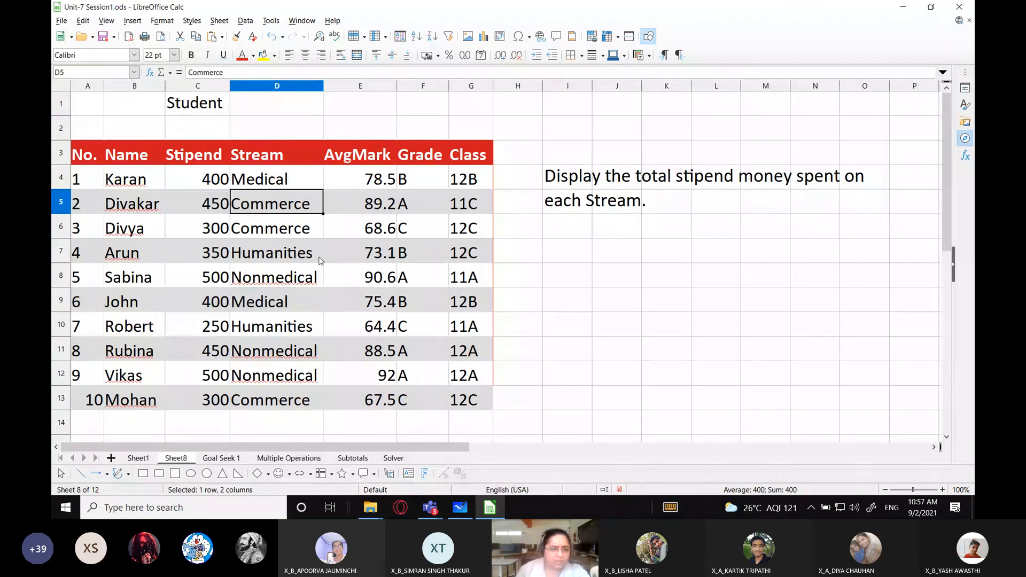
{"action": "left_click_drag", "start_coordinate": [283, 207], "coordinate": [214, 206]}
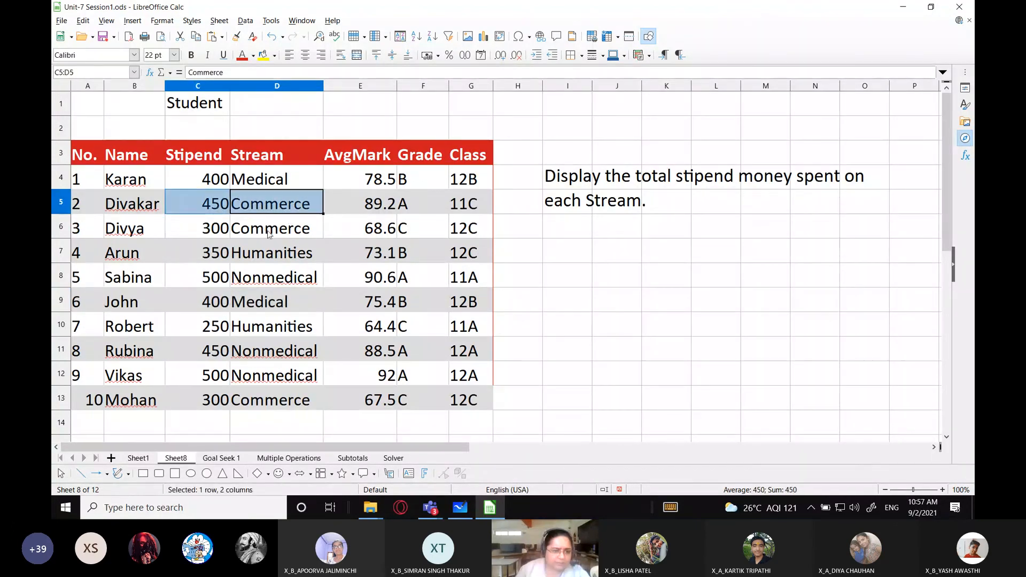
{"action": "left_click_drag", "start_coordinate": [267, 233], "coordinate": [214, 228]}
{"action": "left_click_drag", "start_coordinate": [272, 400], "coordinate": [200, 402]}
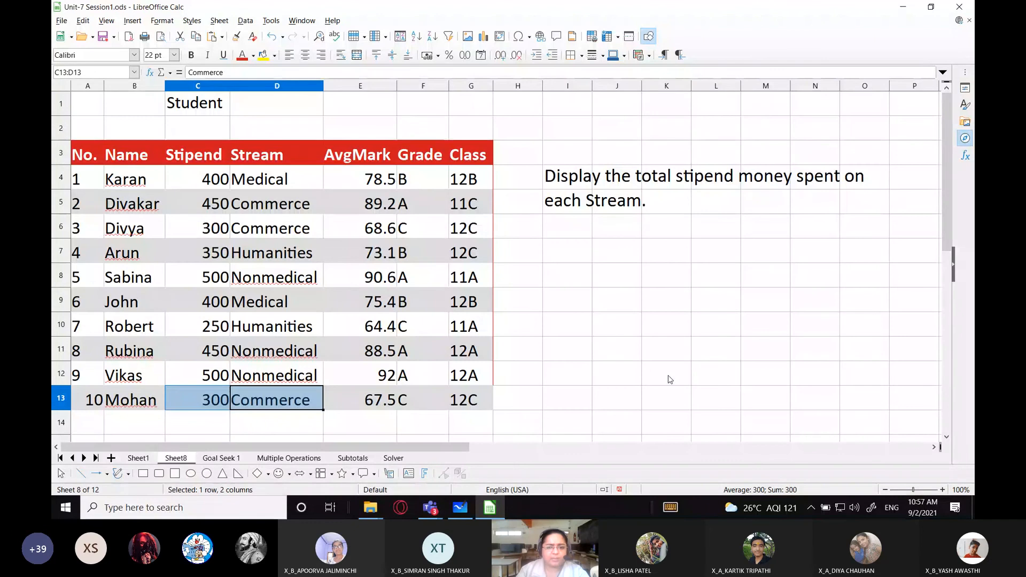
Enter the question "Grouping field = ?" in cell I7, leaving a blank row under the task
{"action": "left_click", "coordinate": [582, 259]}
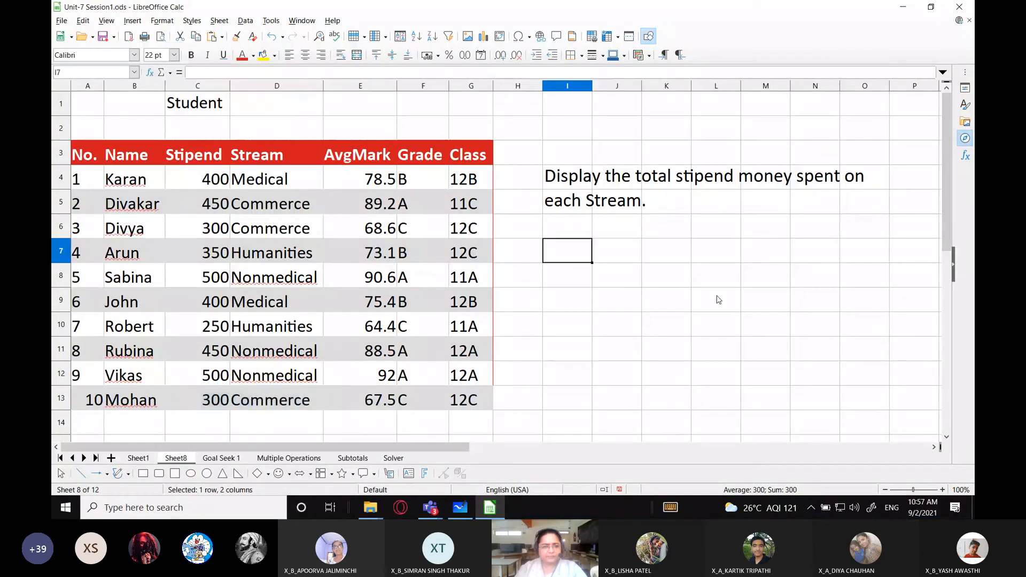
{"action": "type", "text": "Field "}
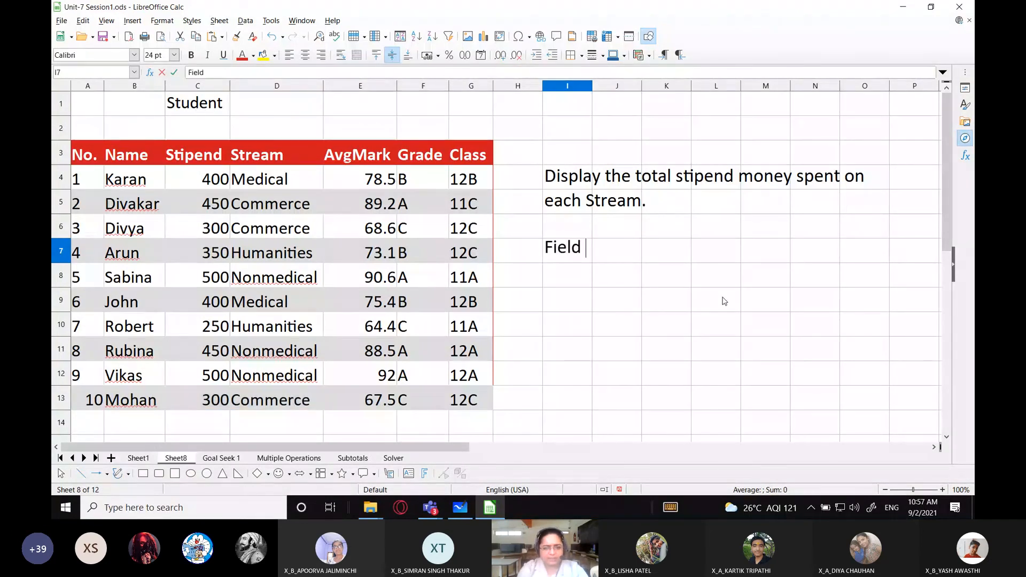
{"action": "type", "text": "on"}
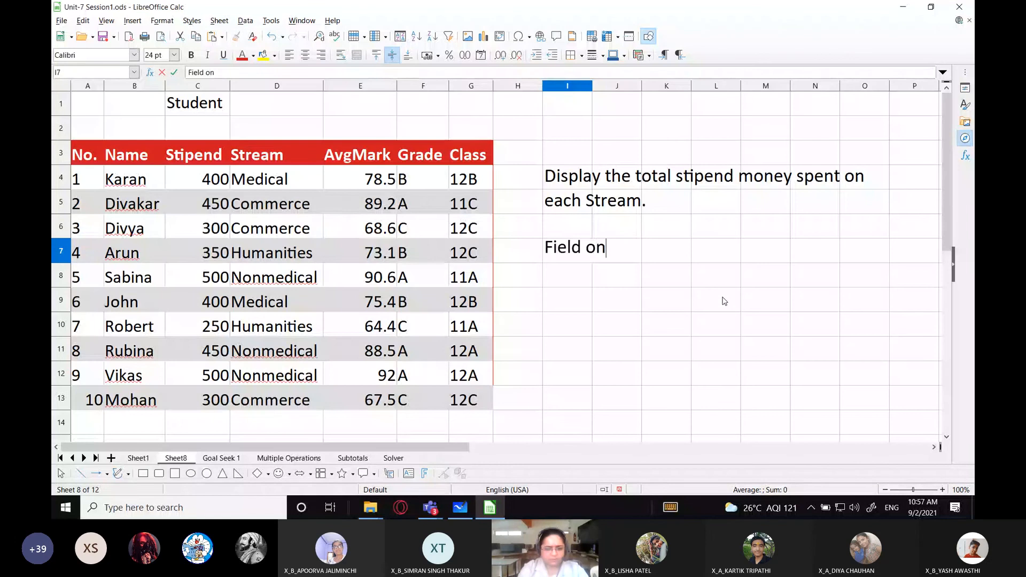
{"action": "key", "text": "BackSpace"}
{"action": "key", "text": "BackSpace"}
{"action": "key", "text": "BackSpace"}
{"action": "key", "text": "BackSpace"}
{"action": "key", "text": "BackSpace"}
{"action": "key", "text": "BackSpace"}
{"action": "key", "text": "BackSpace"}
{"action": "key", "text": "BackSpace"}
{"action": "type", "text": "Gro"}
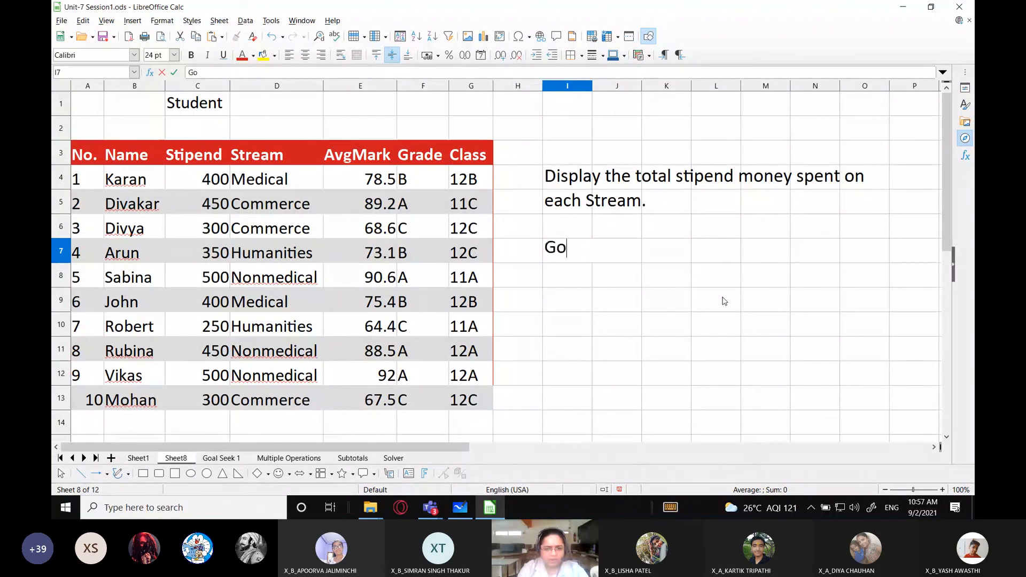
{"action": "type", "text": "uping "}
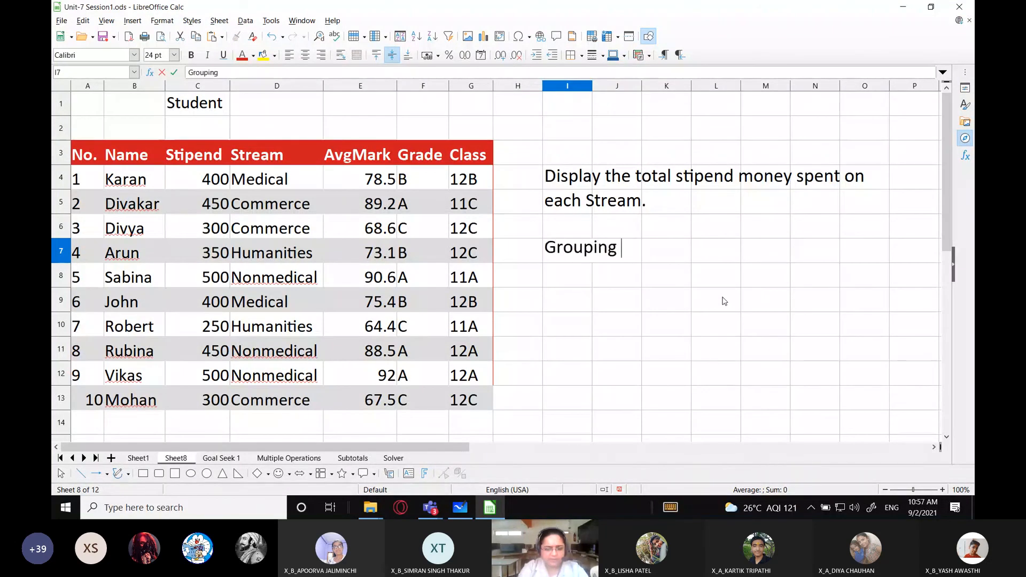
{"action": "type", "text": "field = "}
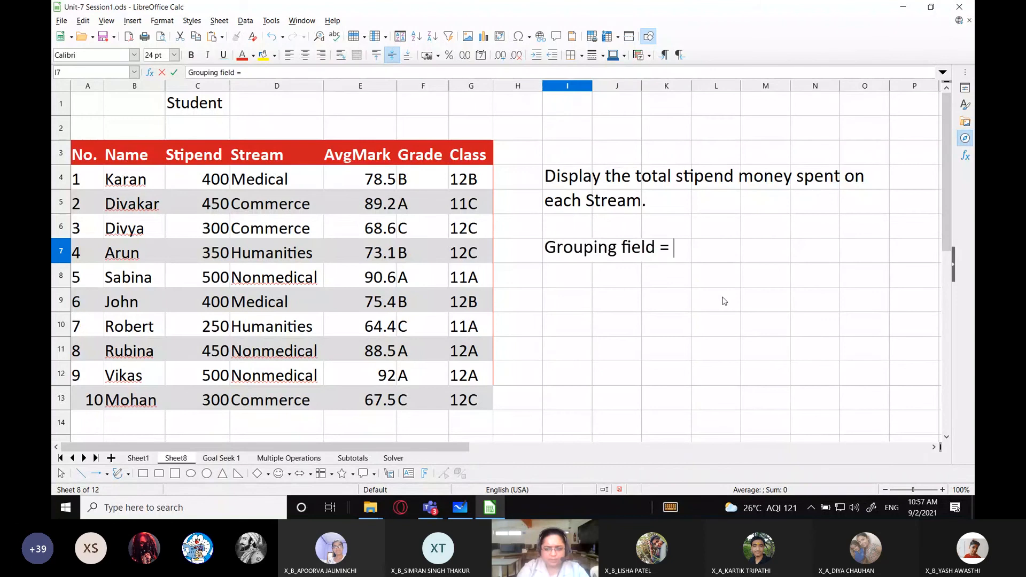
{"action": "type", "text": "?"}
{"action": "key", "text": "Return"}
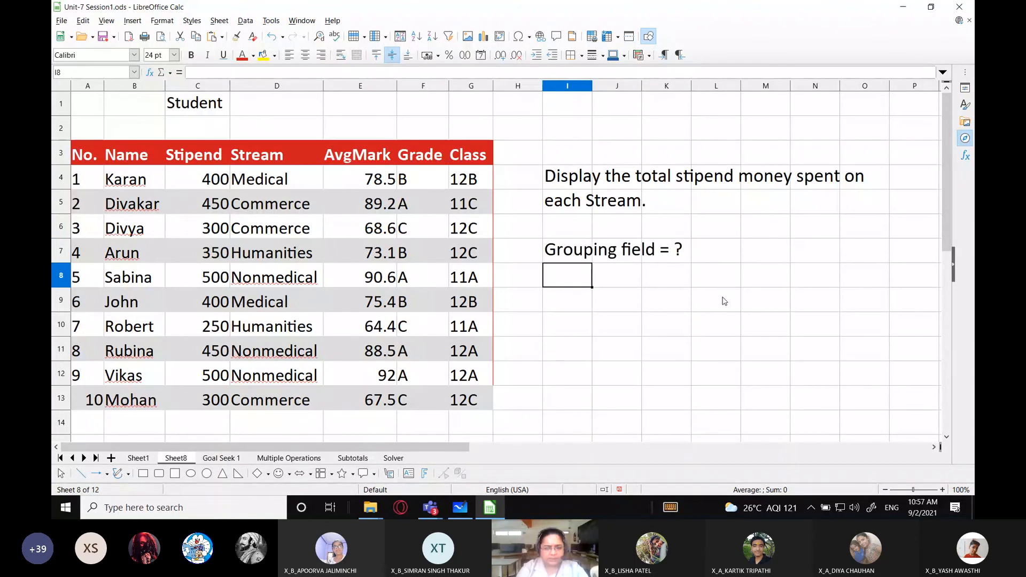
Enter the question "Subtotal field = ? (function applied here)" in cell I8
{"action": "type", "text": "S"}
{"action": "key", "text": "BackSpace"}
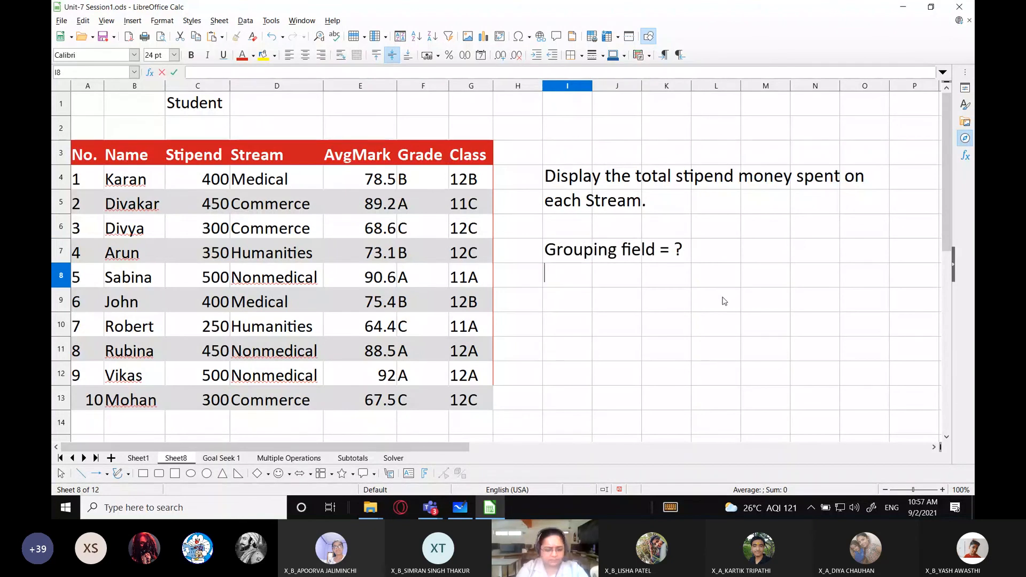
{"action": "type", "text": "S"}
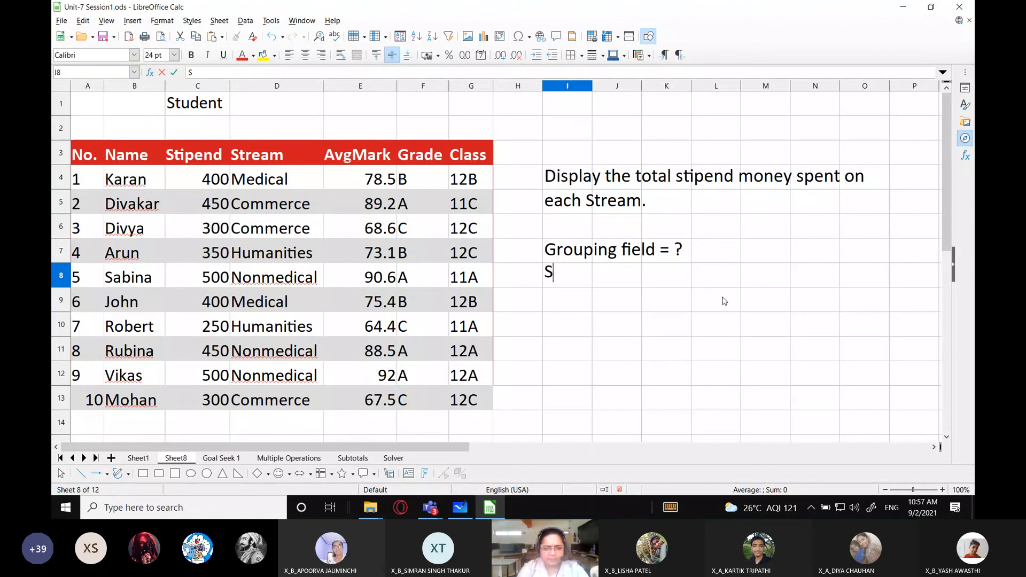
{"action": "type", "text": "ubtotal field"}
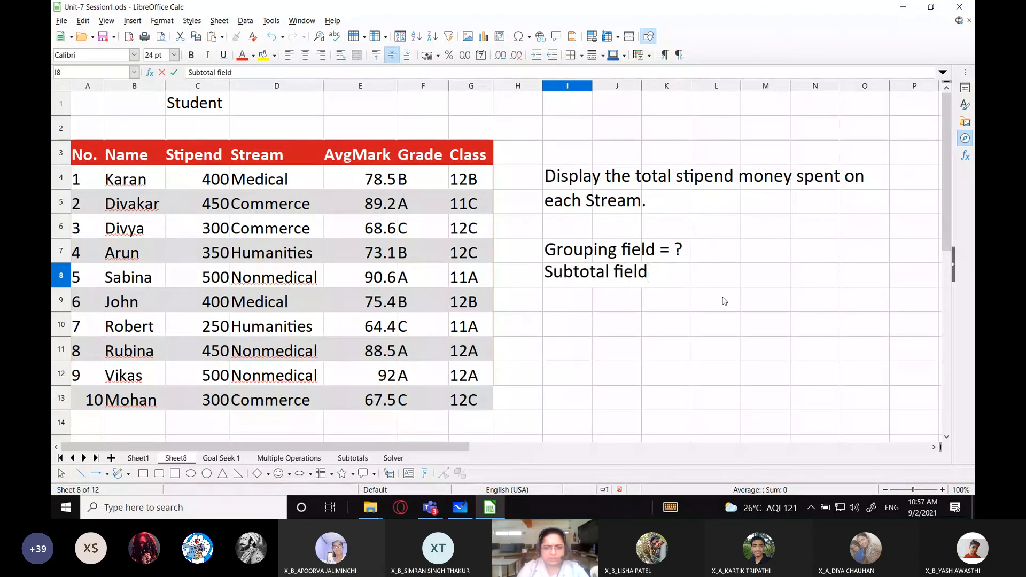
{"action": "type", "text": " = ?"}
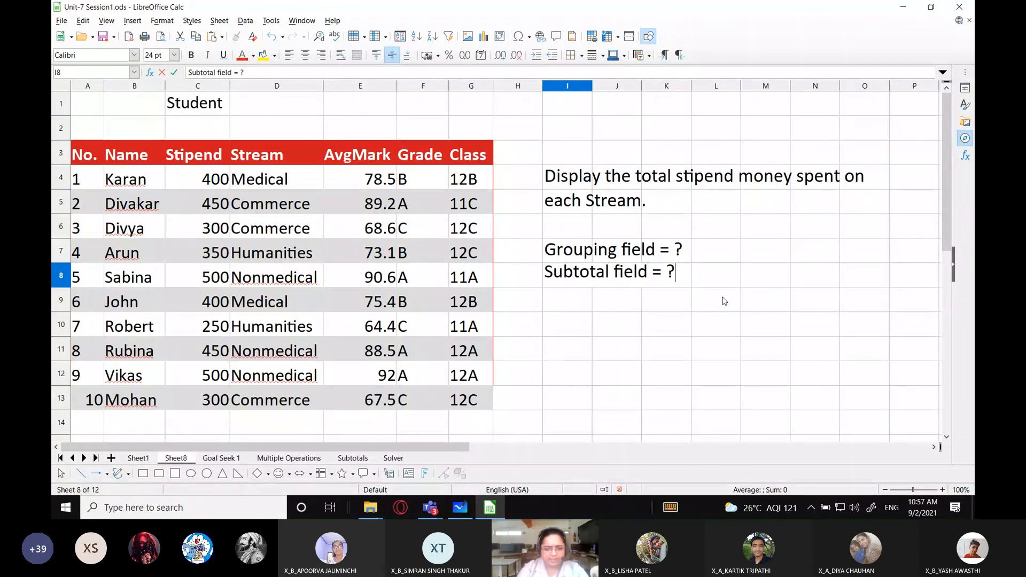
{"action": "type", "text": " (func"}
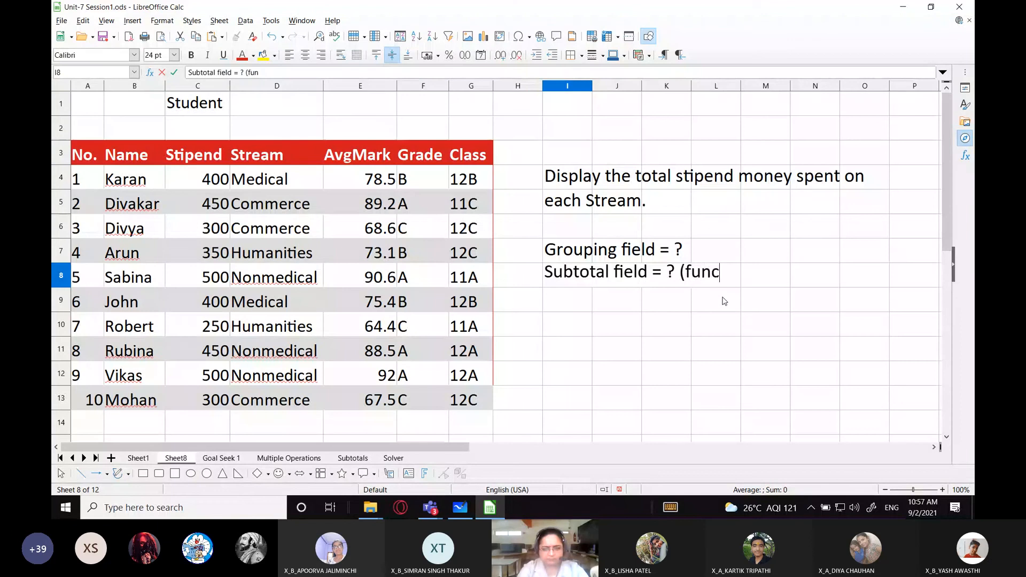
{"action": "type", "text": "tion applied here)"}
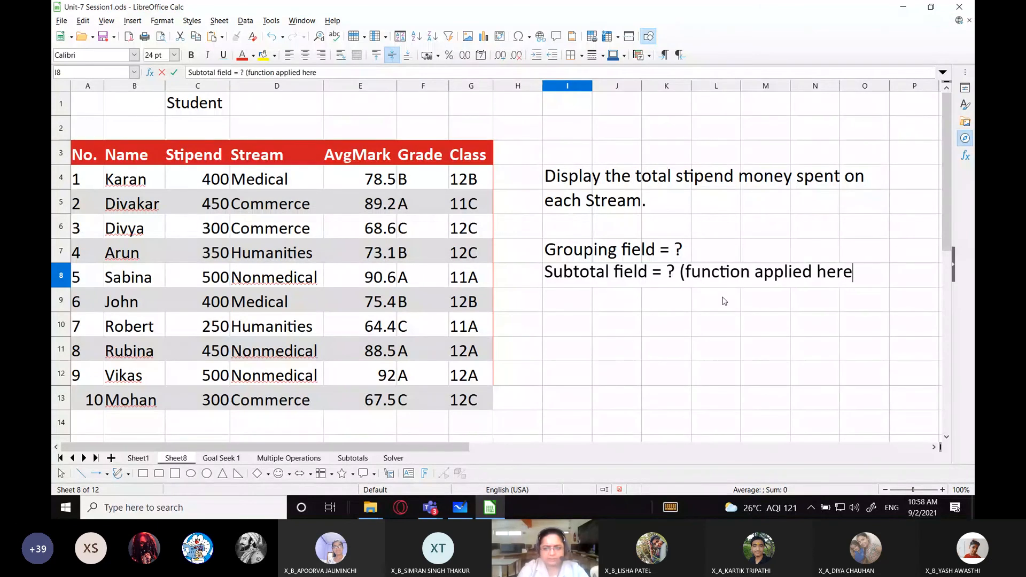
{"action": "key", "text": "Return"}
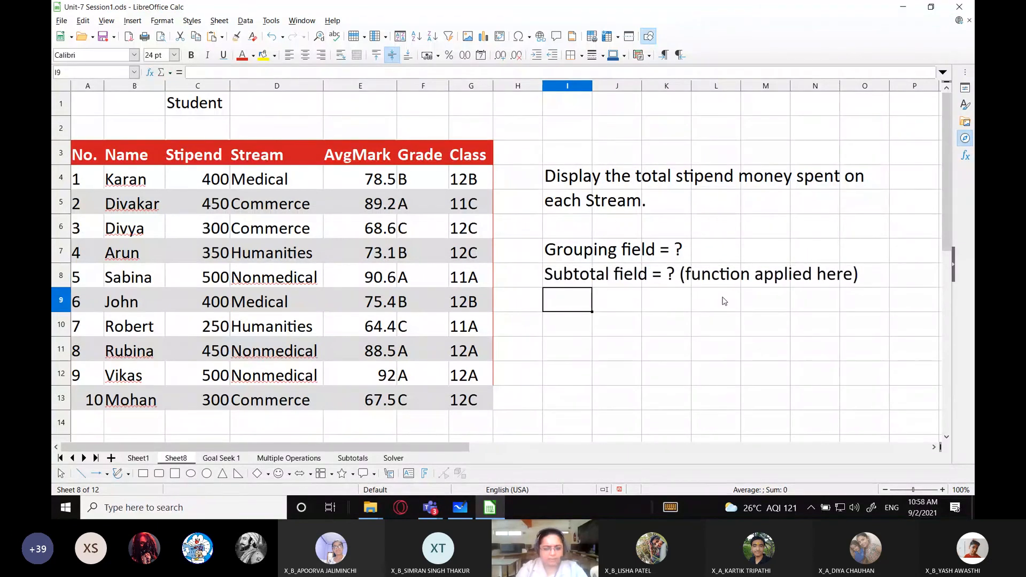
Enter the question "type of function = ?" in cell I9
{"action": "type", "text": "type of fu"}
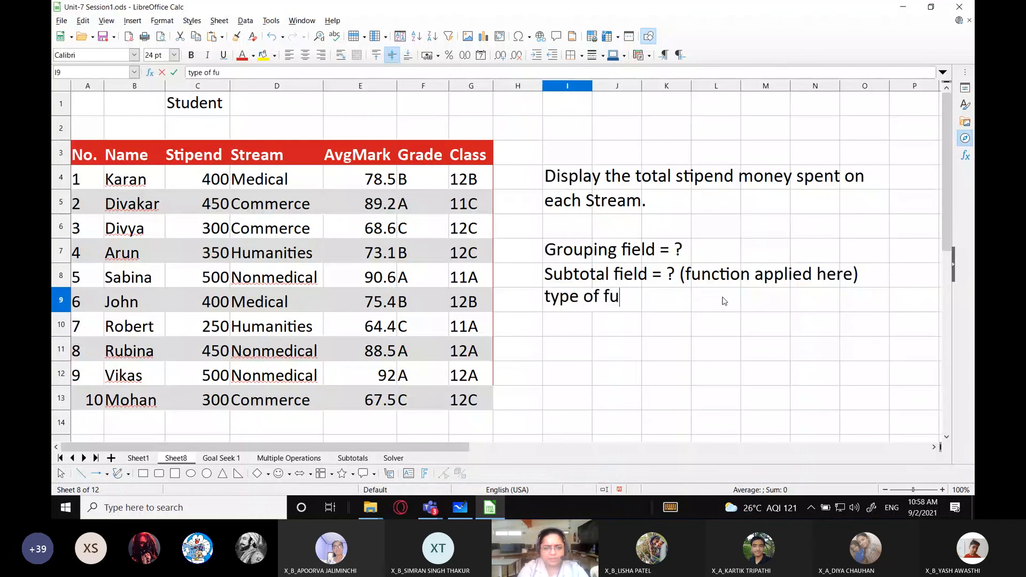
{"action": "type", "text": "nction = ?"}
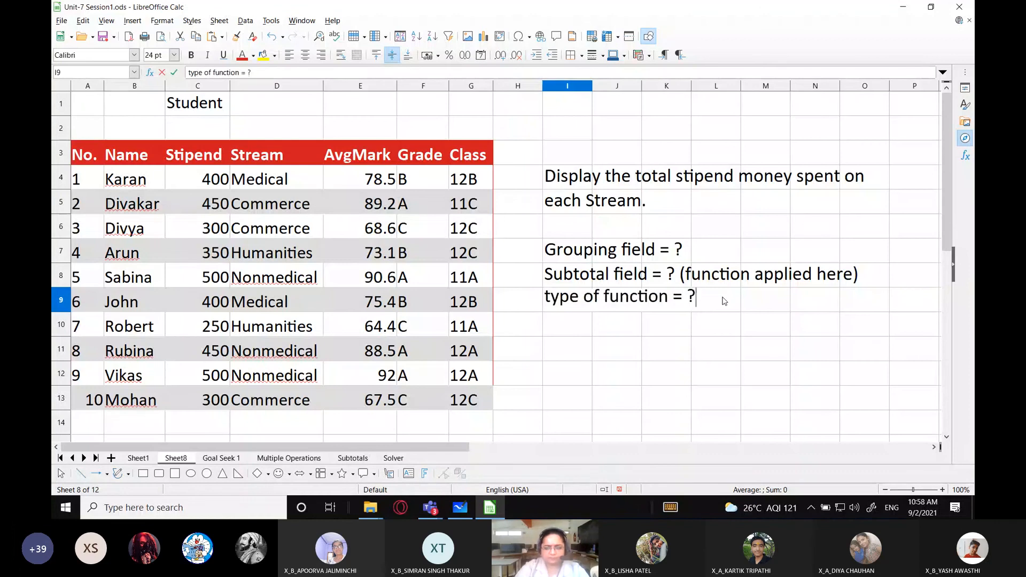
{"action": "key", "text": "Return"}
{"action": "key", "text": "Return"}
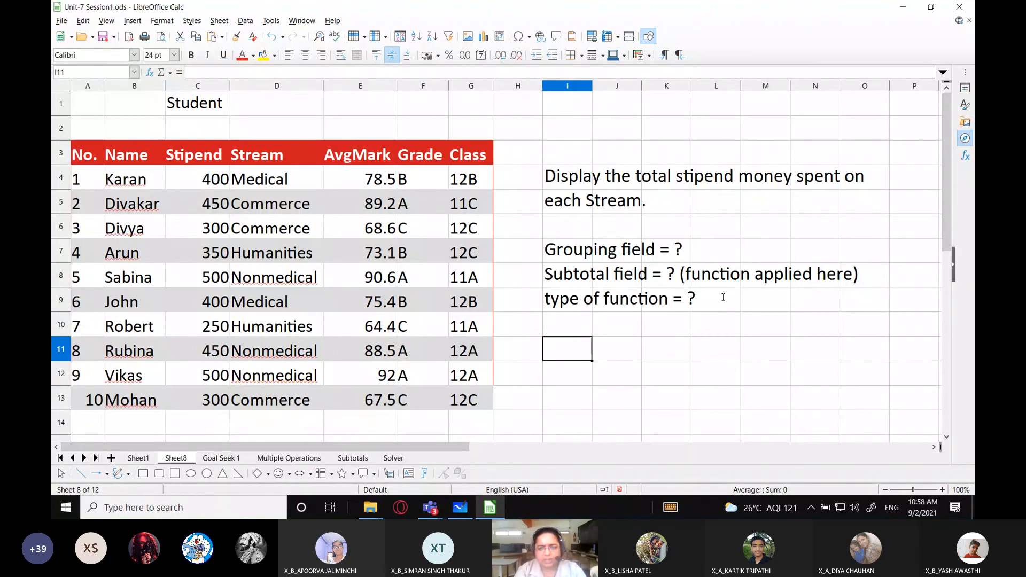
Highlight the questions in I7:I9, and point out the different streams in D4, D5, D7 and D8 and the Class value in G10
{"action": "left_click_drag", "start_coordinate": [567, 256], "coordinate": [575, 309]}
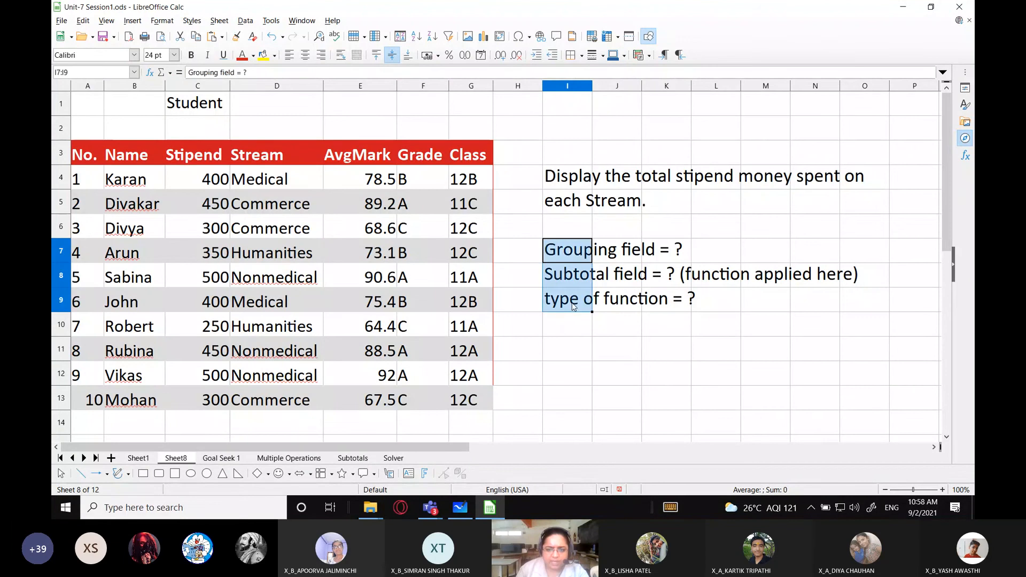
{"action": "left_click", "coordinate": [552, 335]}
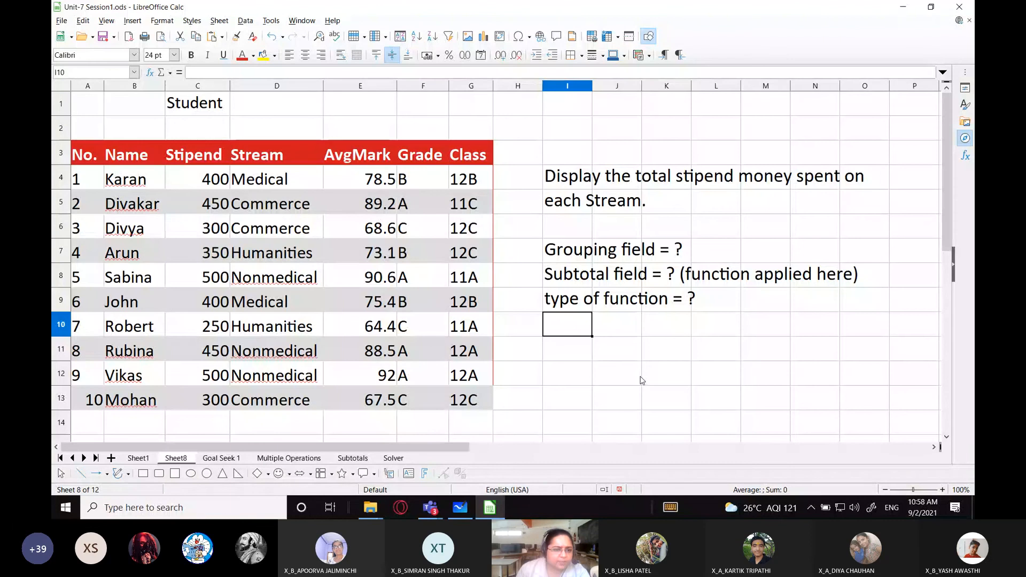
{"action": "left_click_drag", "start_coordinate": [246, 183], "coordinate": [227, 186]}
{"action": "left_click", "coordinate": [261, 183]}
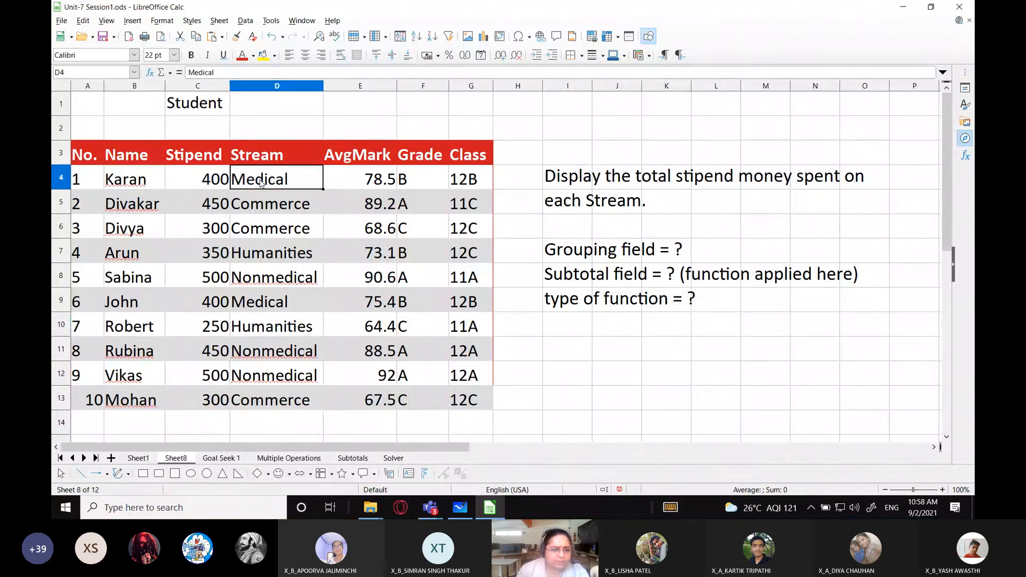
{"action": "left_click", "coordinate": [273, 209]}
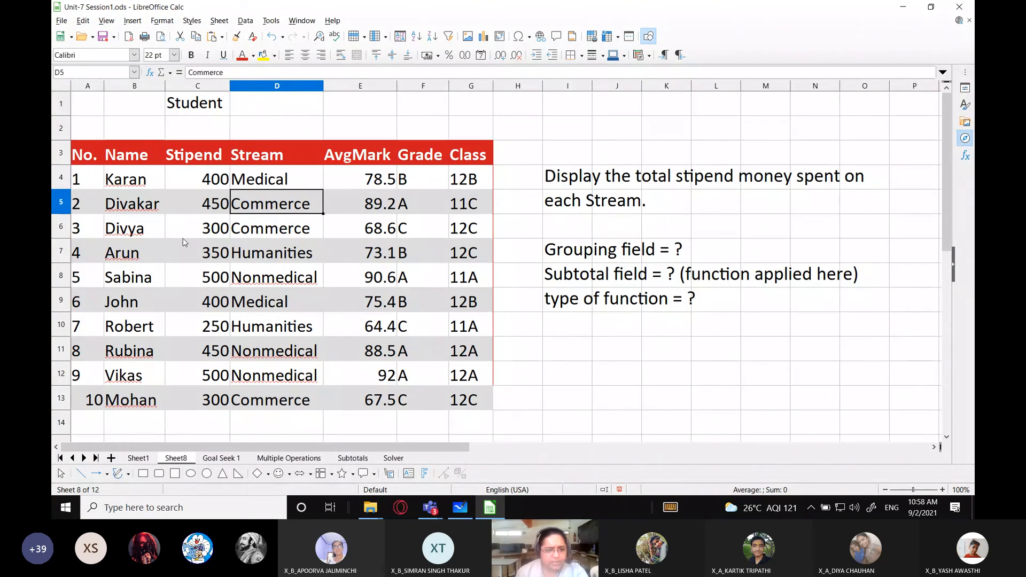
{"action": "left_click", "coordinate": [274, 257]}
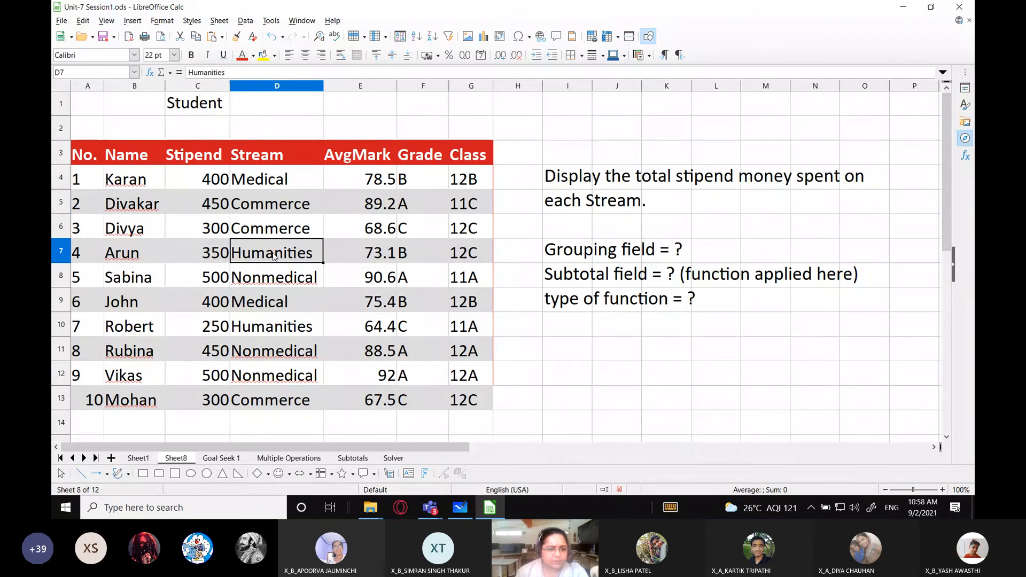
{"action": "left_click", "coordinate": [266, 287]}
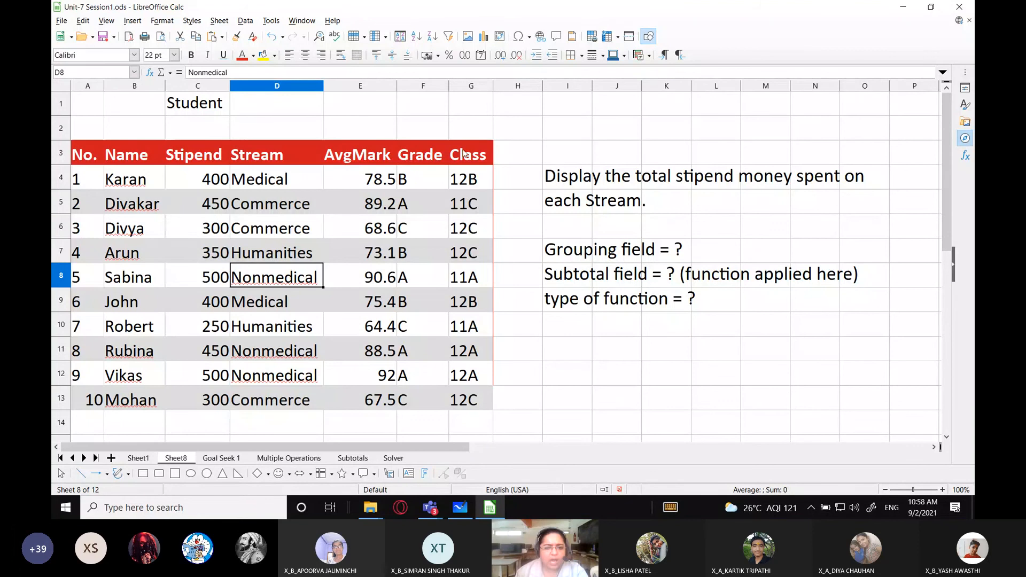
{"action": "left_click", "coordinate": [471, 327]}
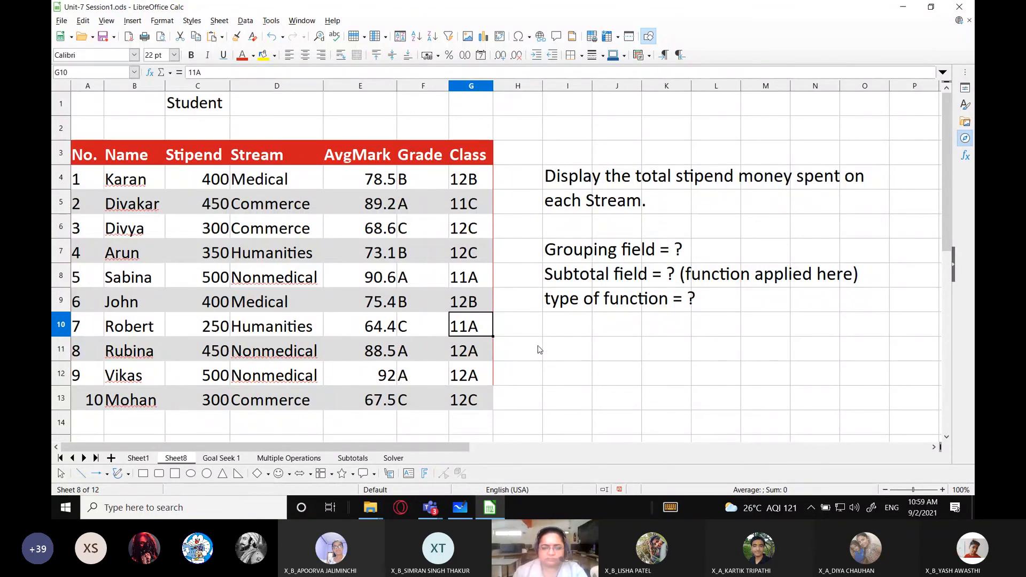
Switch to the Microsoft Teams meeting window to view the participants
{"action": "mouse_move", "coordinate": [431, 507]}
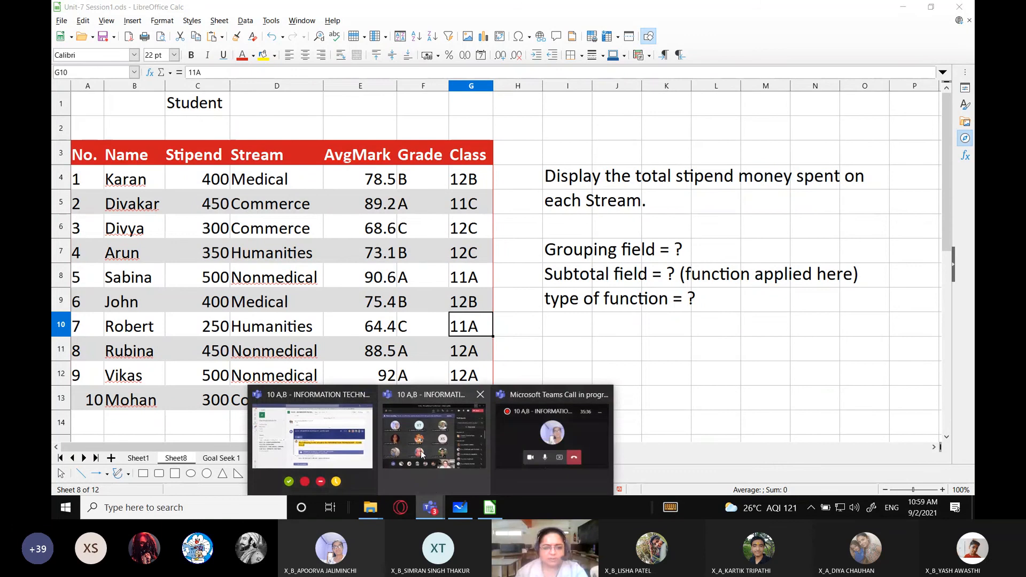
{"action": "left_click", "coordinate": [535, 449]}
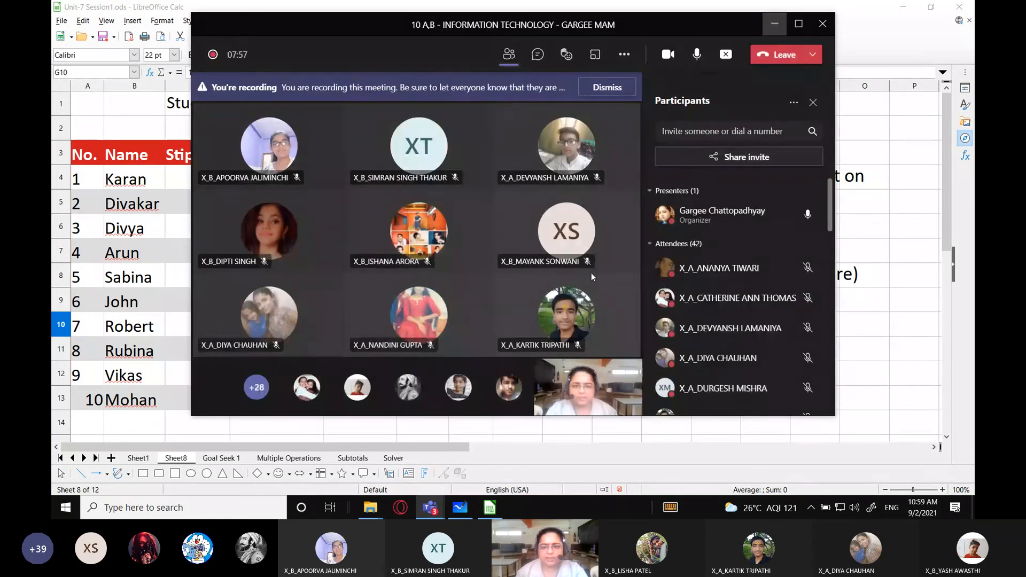
Return to the student spreadsheet and enter Stream in cell L7 as the answer for the grouping field
{"action": "left_click", "coordinate": [772, 23]}
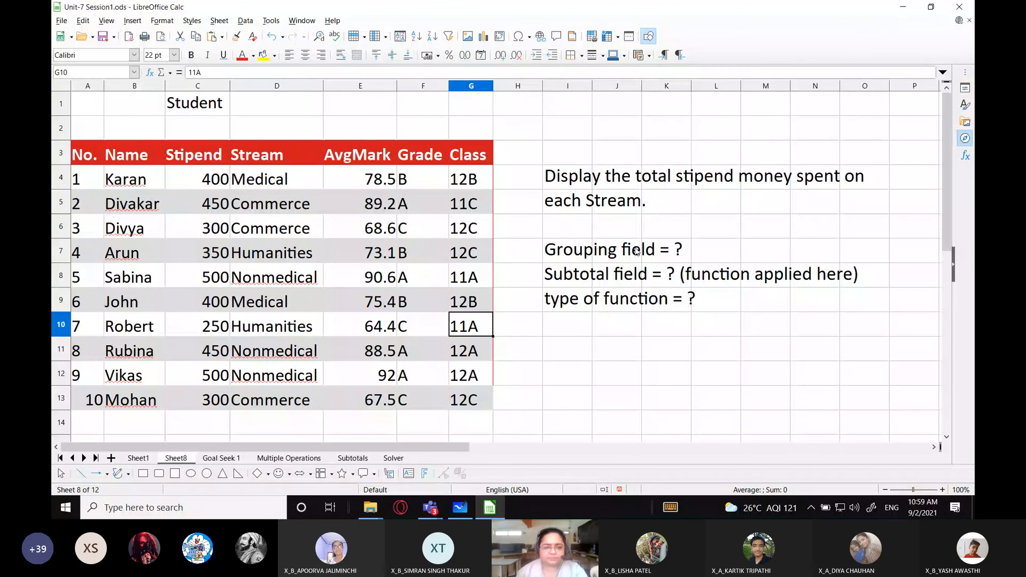
{"action": "left_click", "coordinate": [634, 323]}
{"action": "left_click", "coordinate": [727, 254]}
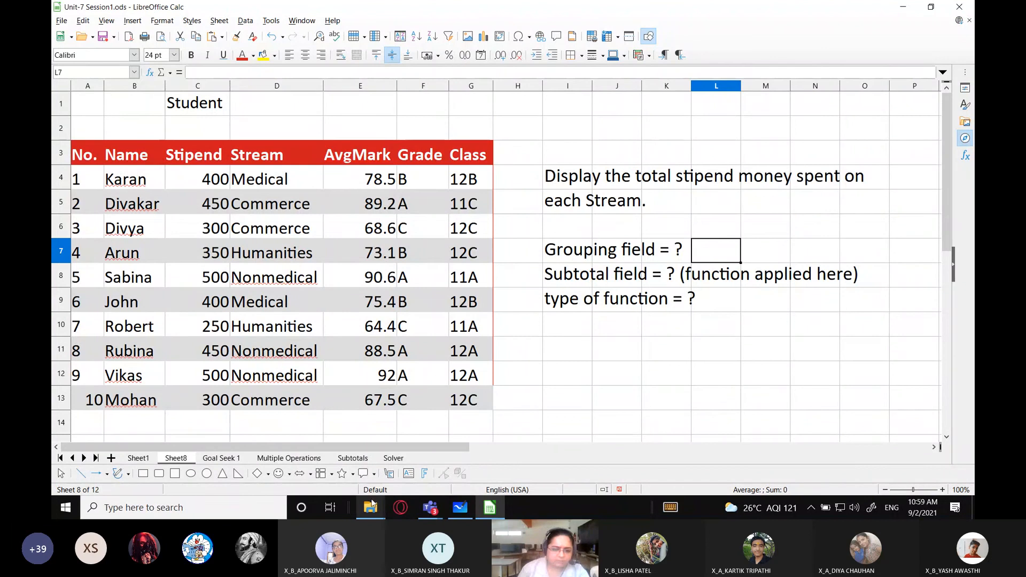
{"action": "left_click", "coordinate": [437, 512]}
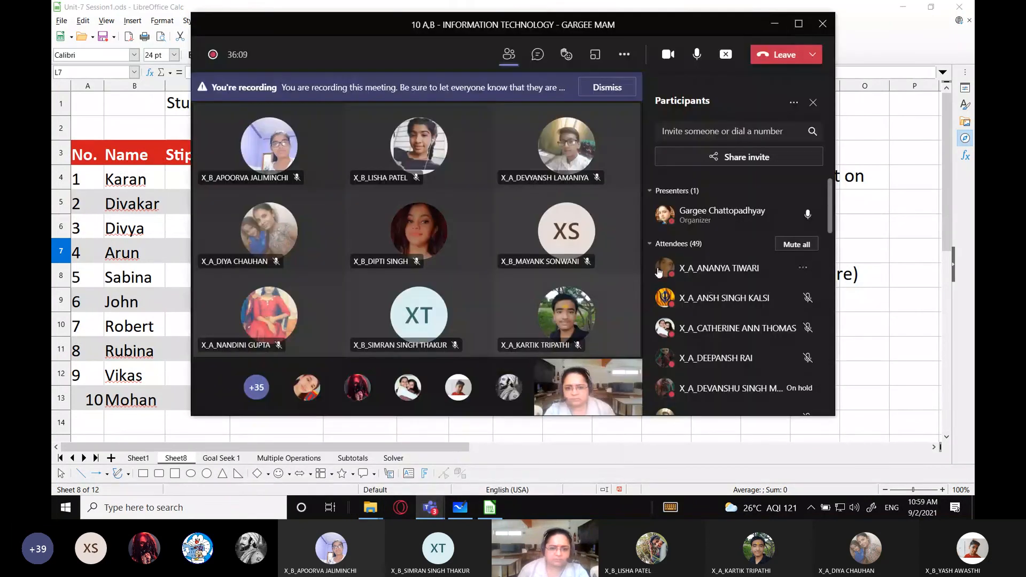
{"action": "left_click", "coordinate": [774, 24]}
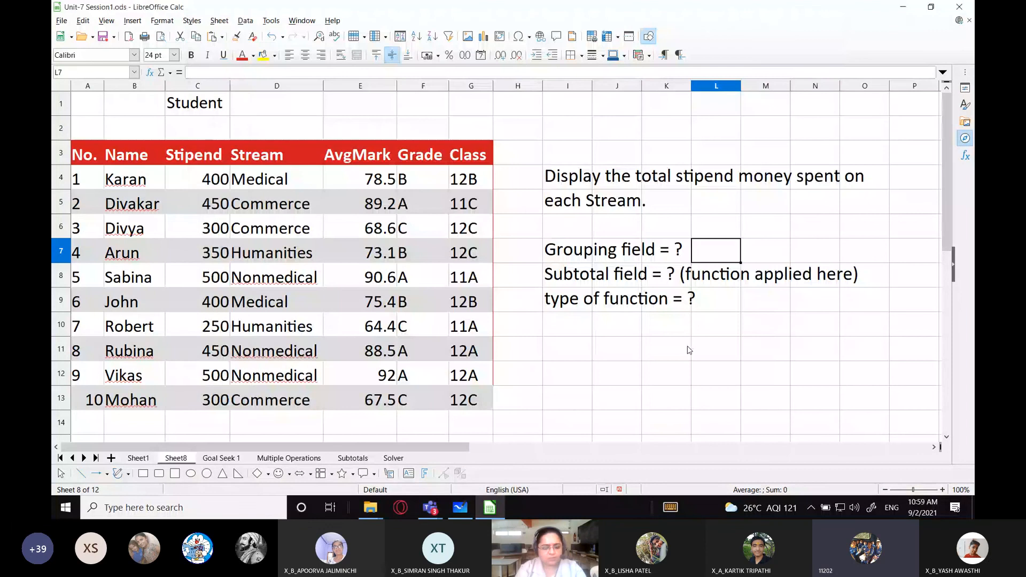
{"action": "type", "text": "Stream"}
{"action": "key", "text": "Return"}
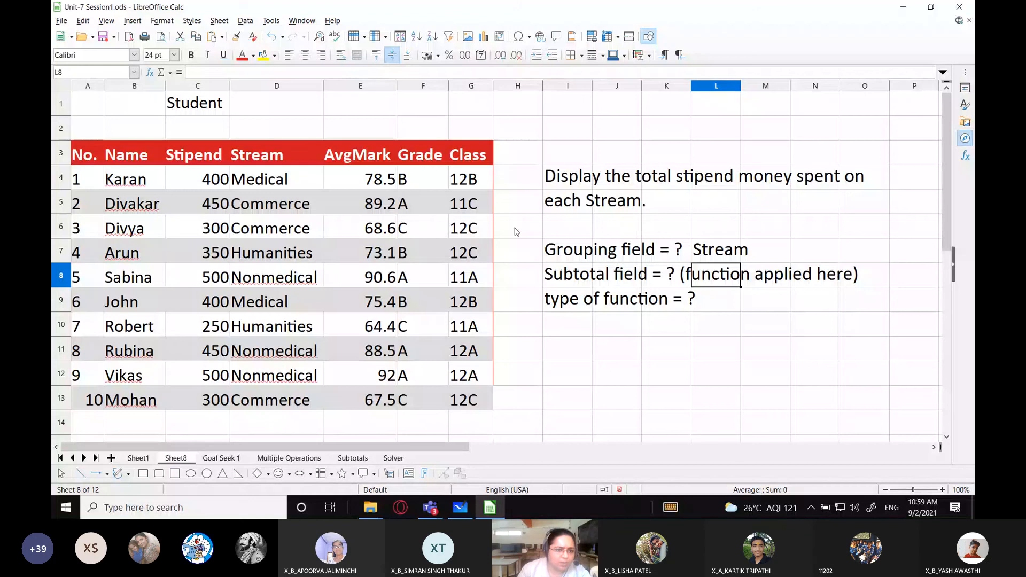
{"action": "left_click", "coordinate": [711, 260]}
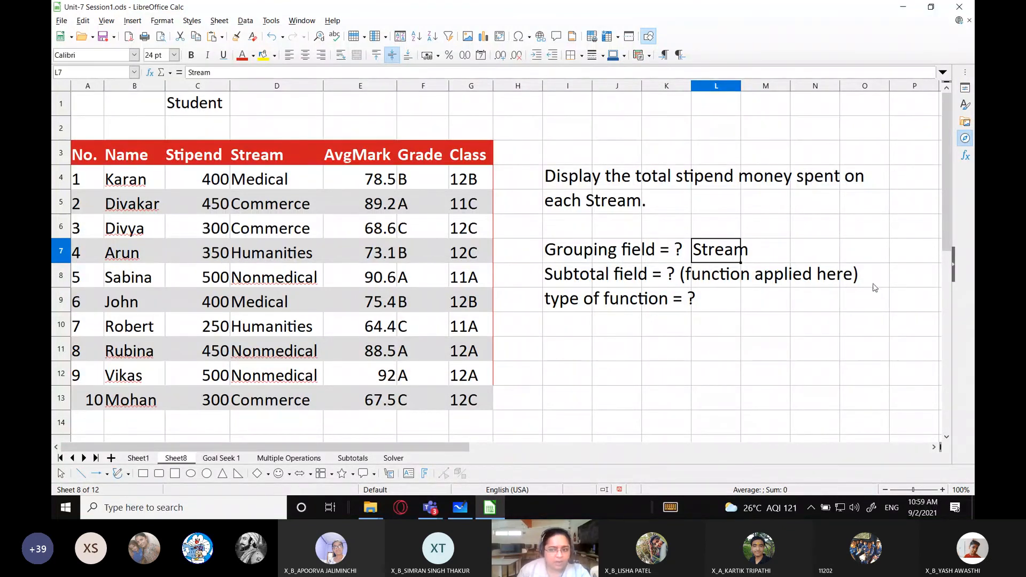
{"action": "left_click", "coordinate": [909, 275]}
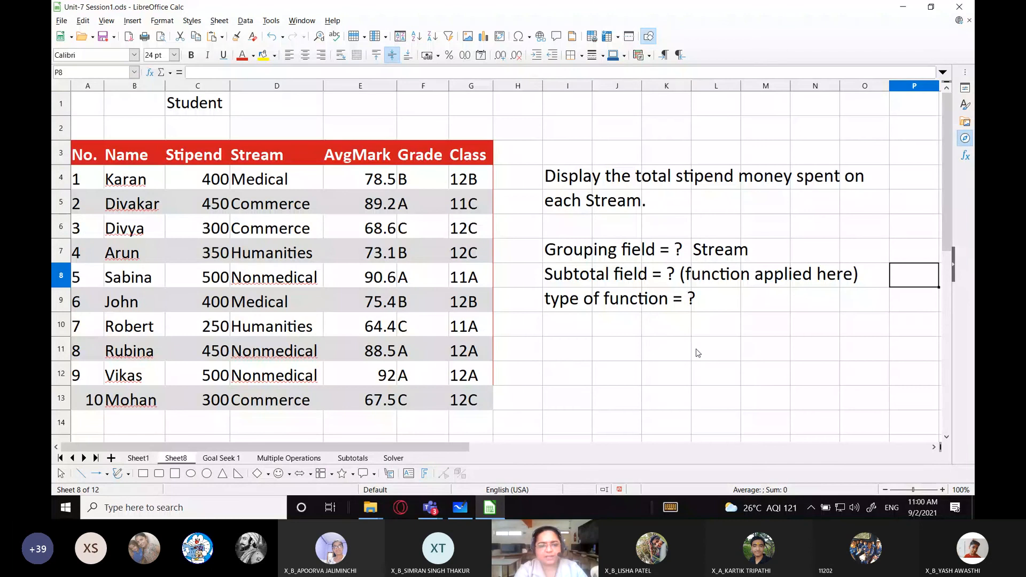
{"action": "key", "text": "alt+Tab"}
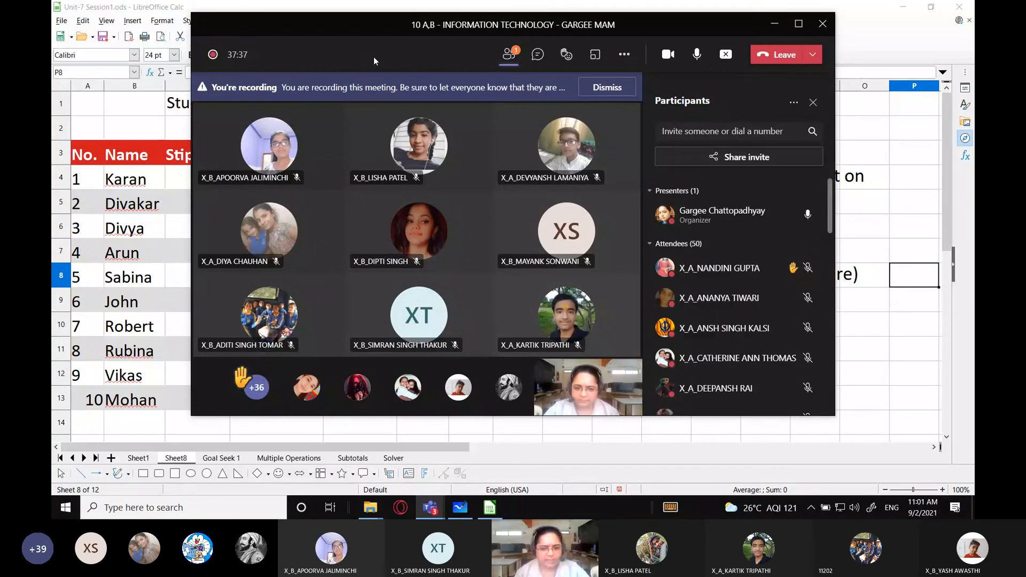
{"action": "left_click", "coordinate": [774, 23]}
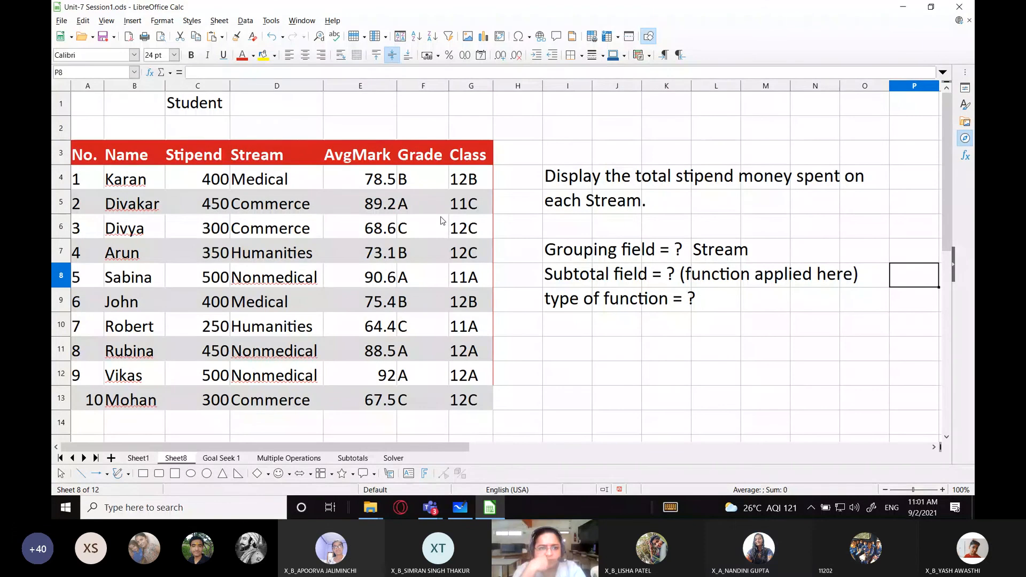
{"action": "left_click", "coordinate": [551, 180]}
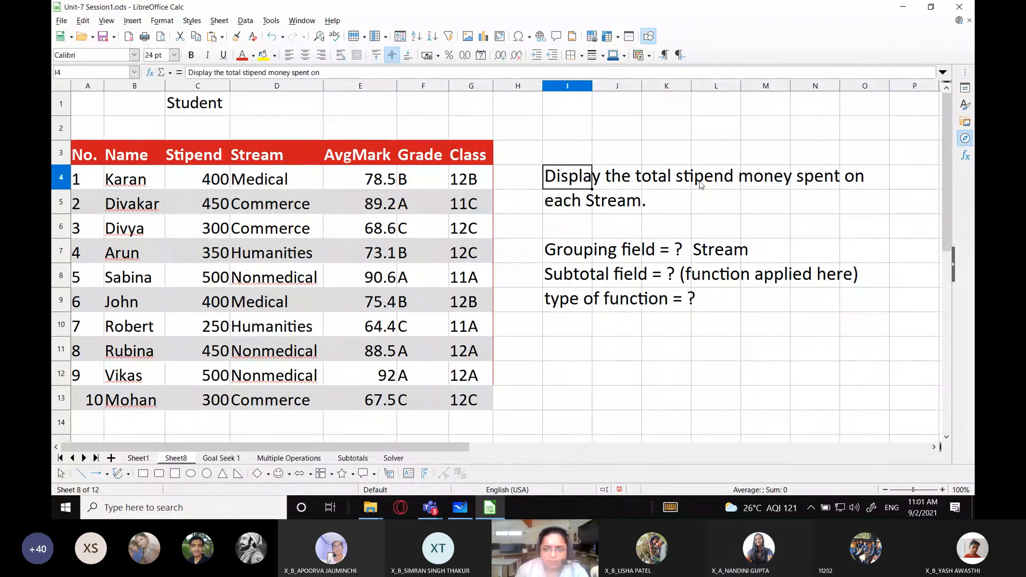
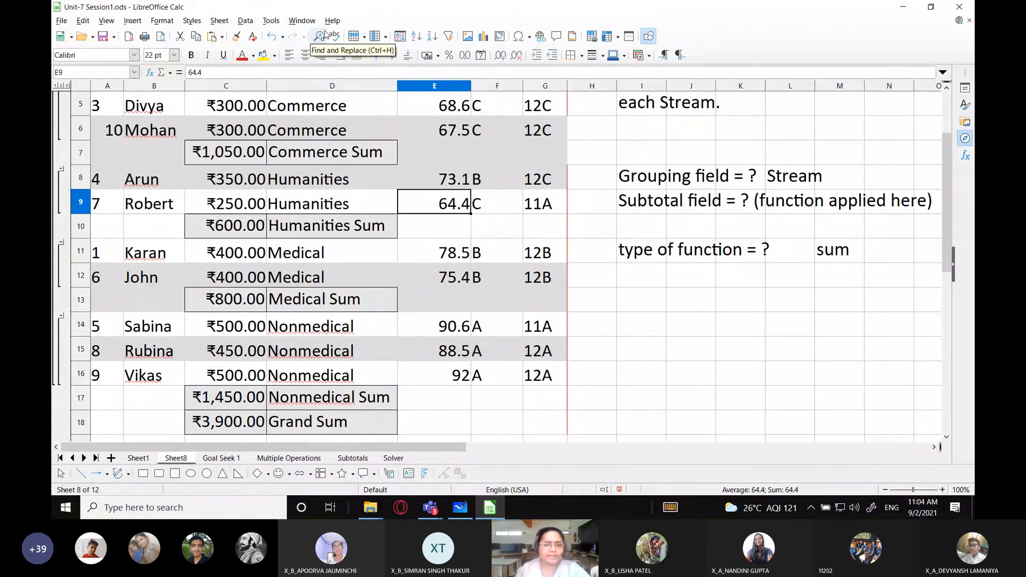
Browse the list of currency formats from the INR entries to other currencies and up to the default, then close it
{"action": "left_click", "coordinate": [438, 55]}
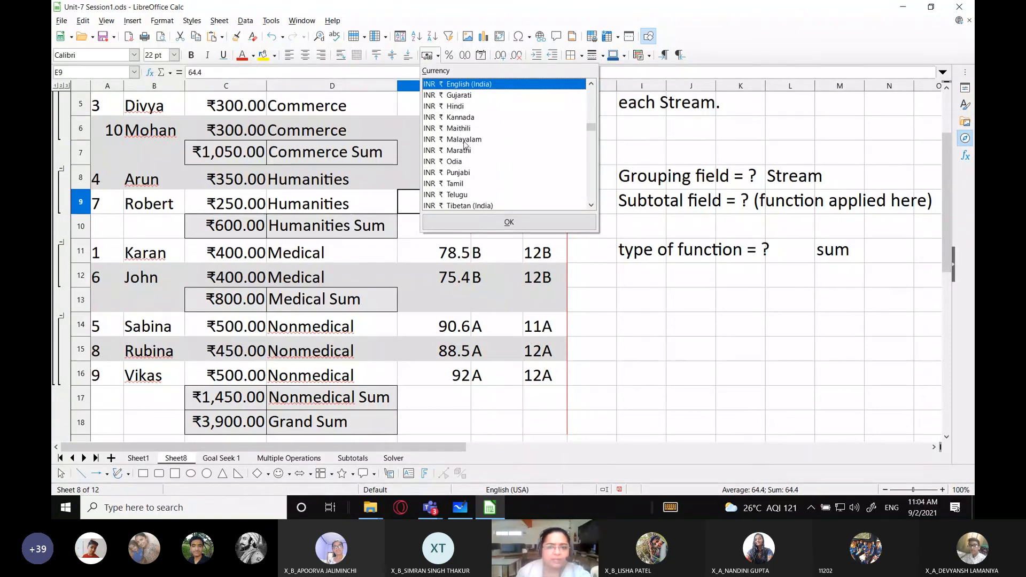
{"action": "scroll", "coordinate": [478, 161], "scroll_direction": "down", "scroll_amount": 2}
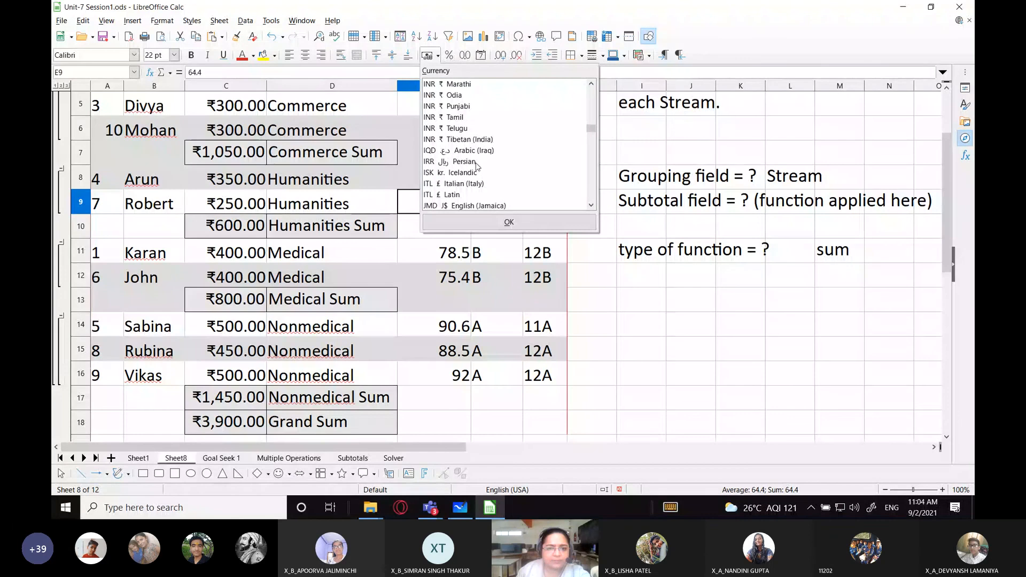
{"action": "scroll", "coordinate": [458, 182], "scroll_direction": "down", "scroll_amount": 3}
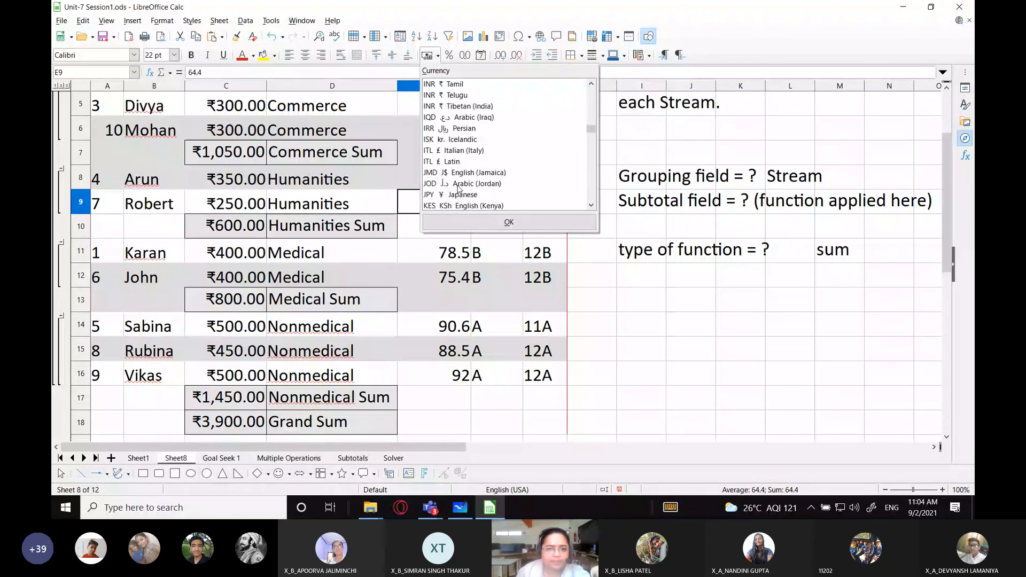
{"action": "scroll", "coordinate": [463, 182], "scroll_direction": "down", "scroll_amount": 1}
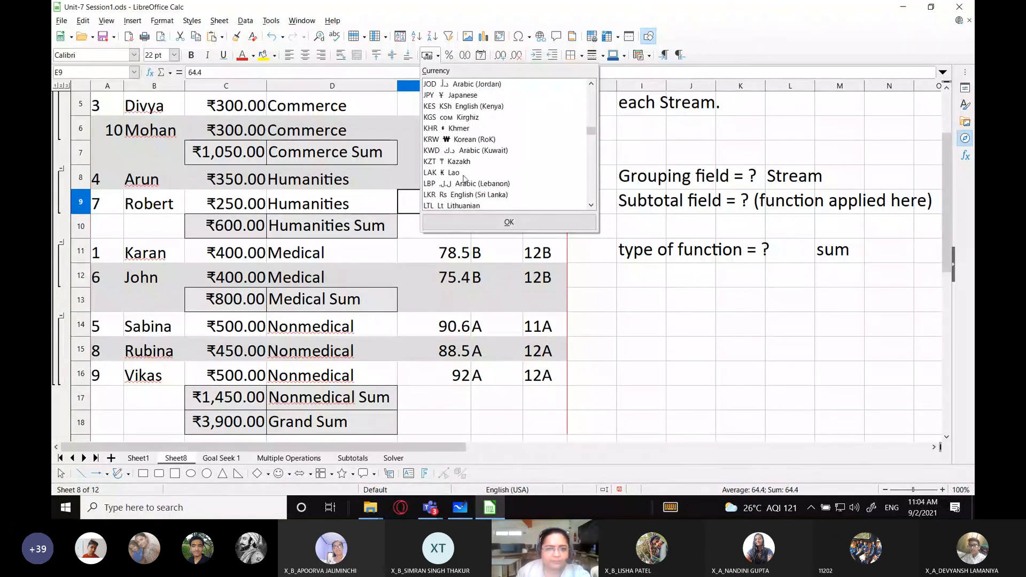
{"action": "scroll", "coordinate": [465, 172], "scroll_direction": "down", "scroll_amount": 2}
{"action": "scroll", "coordinate": [464, 173], "scroll_direction": "up", "scroll_amount": 15}
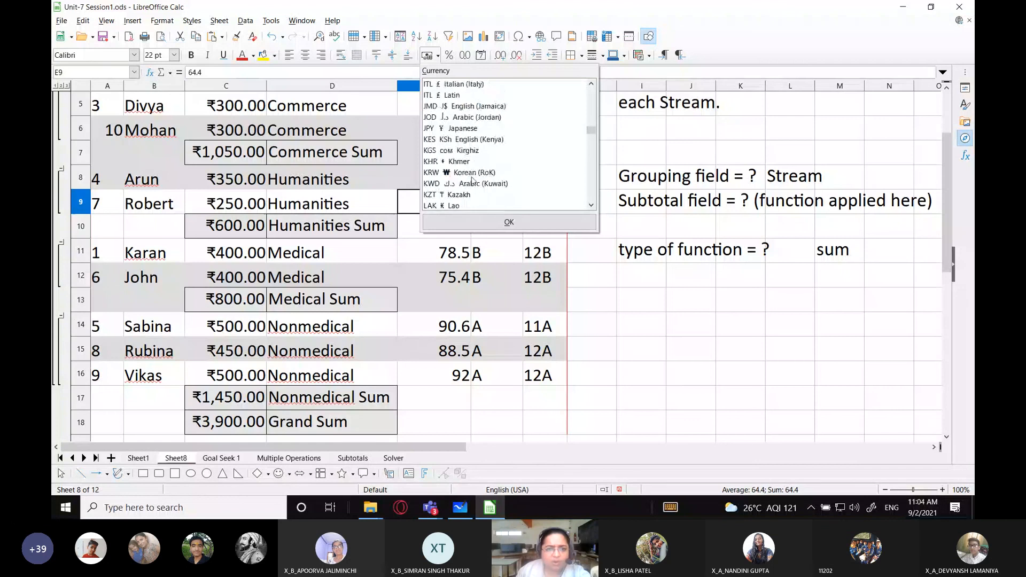
{"action": "scroll", "coordinate": [472, 181], "scroll_direction": "up", "scroll_amount": 3}
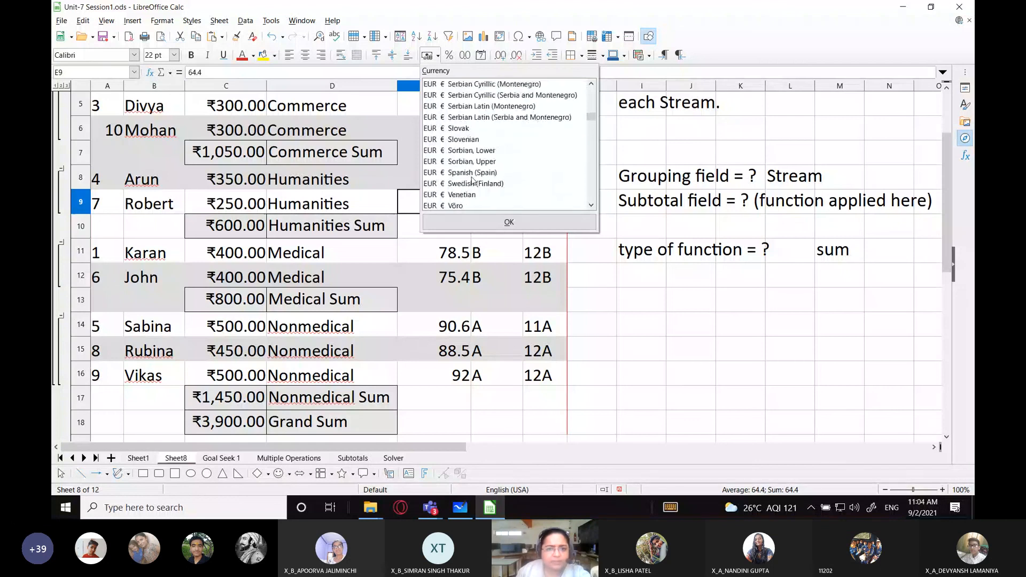
{"action": "scroll", "coordinate": [472, 180], "scroll_direction": "up", "scroll_amount": 20}
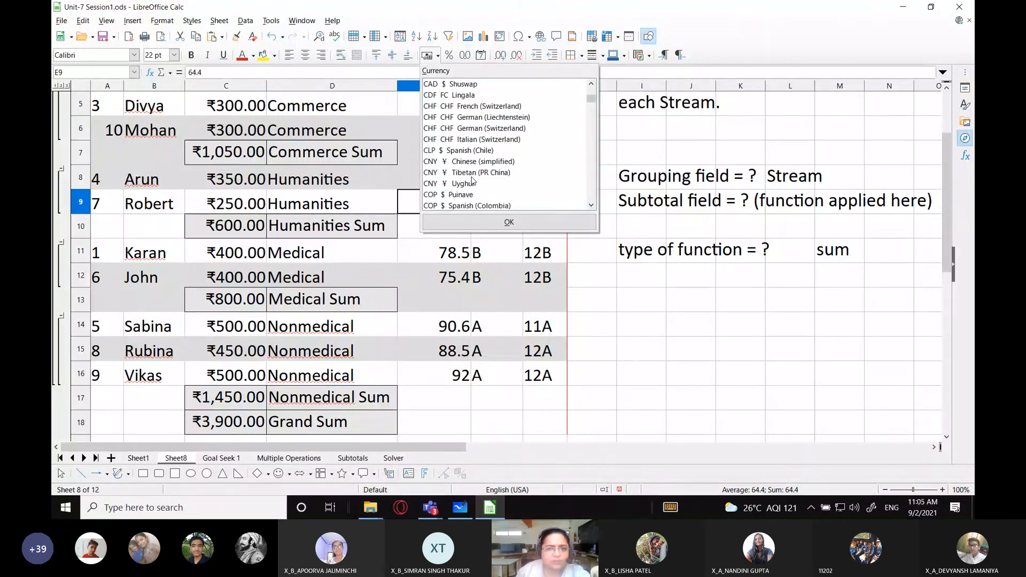
{"action": "scroll", "coordinate": [472, 181], "scroll_direction": "up", "scroll_amount": 10}
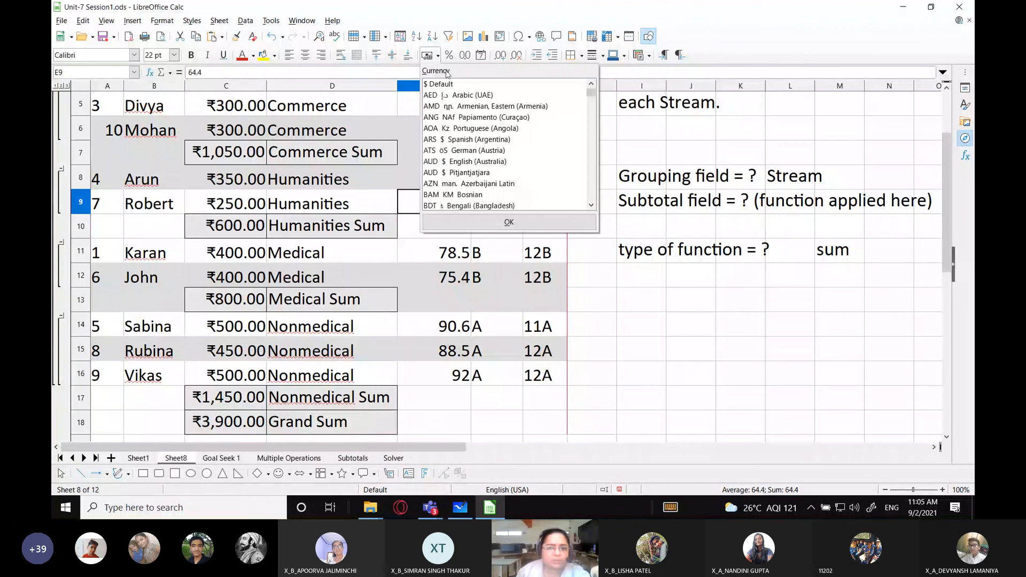
{"action": "key", "text": "Escape"}
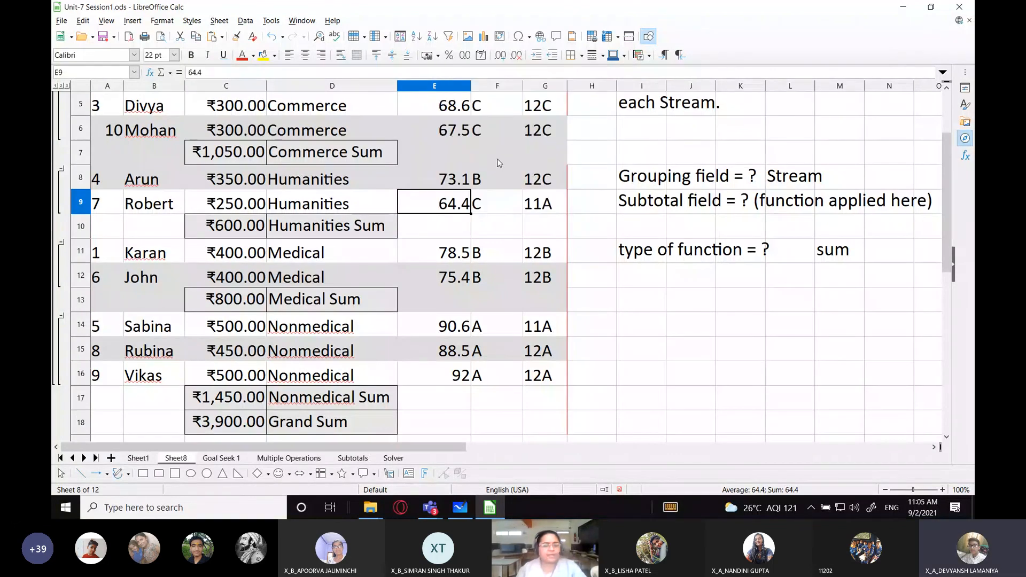
Search the currency format list for inr, highlight INR ₹ English (India), and close the list without applying it
{"action": "left_click", "coordinate": [437, 55]}
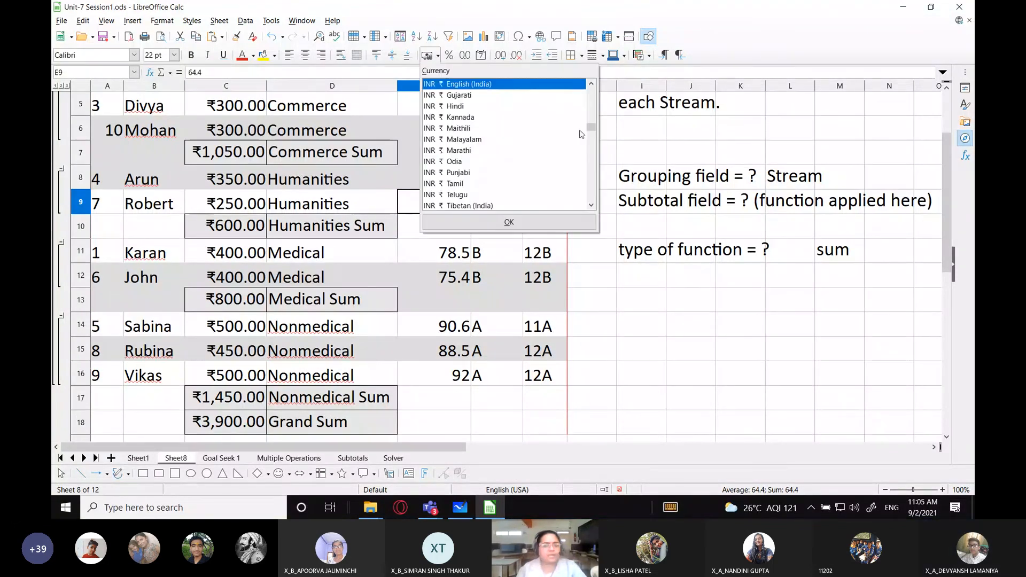
{"action": "left_click_drag", "start_coordinate": [591, 127], "coordinate": [591, 91]}
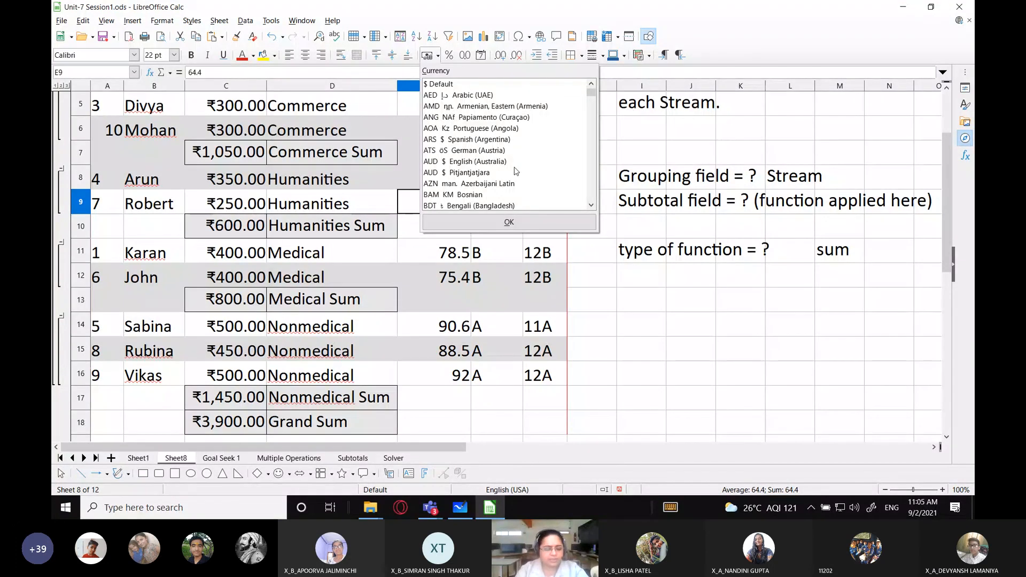
{"action": "type", "text": "inr"}
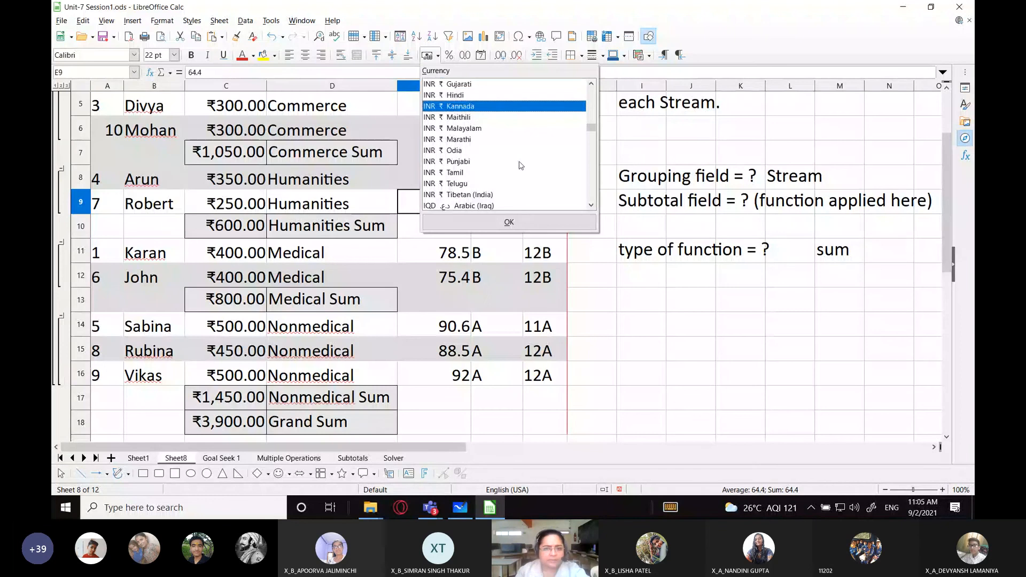
{"action": "scroll", "coordinate": [524, 156], "scroll_direction": "up", "scroll_amount": 1}
{"action": "scroll", "coordinate": [524, 156], "scroll_direction": "up", "scroll_amount": 1}
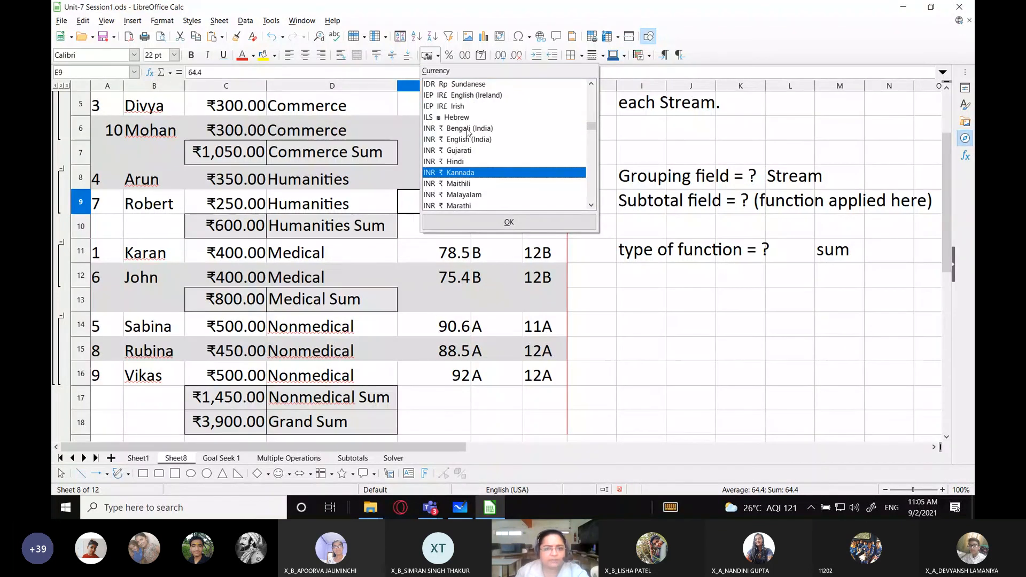
{"action": "left_click", "coordinate": [447, 141]}
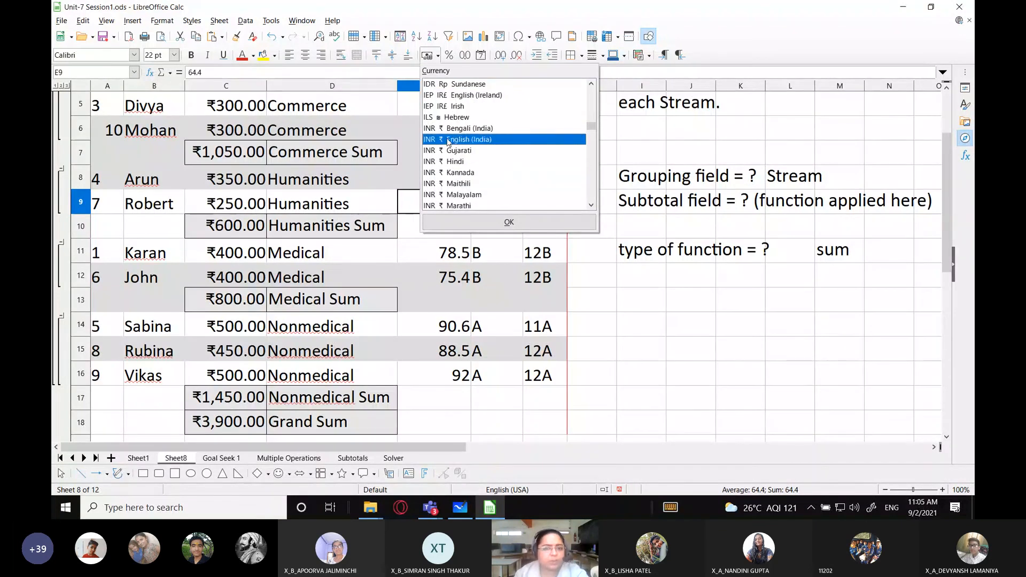
{"action": "left_click", "coordinate": [577, 126]}
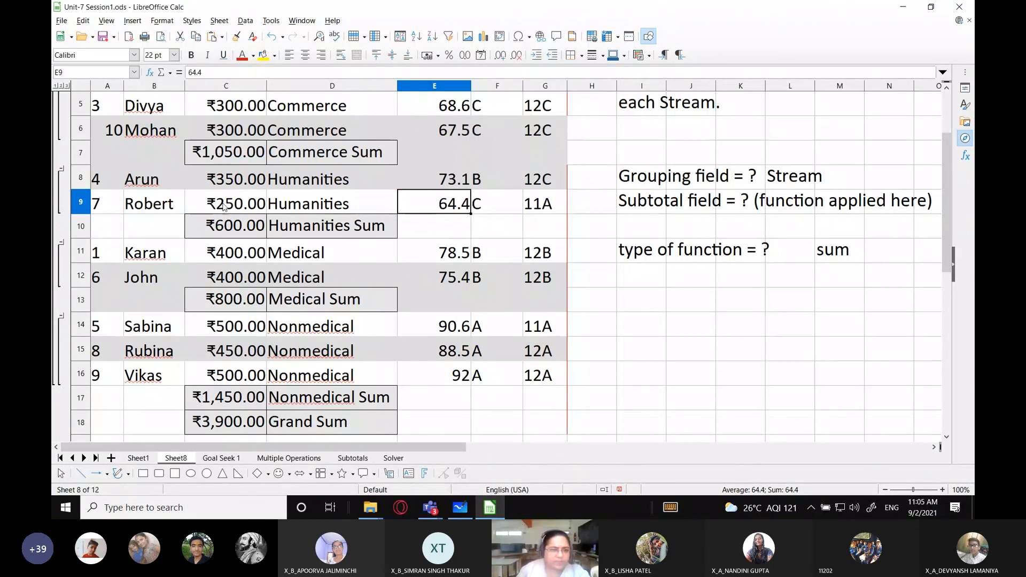
Examine the subtotal formulas in the Stipend column for Commerce, Humanities, Medical and Nonmedical, plus the Grand Sum formula
{"action": "scroll", "coordinate": [223, 208], "scroll_direction": "up", "scroll_amount": 2}
{"action": "scroll", "coordinate": [286, 396], "scroll_direction": "down", "scroll_amount": 2}
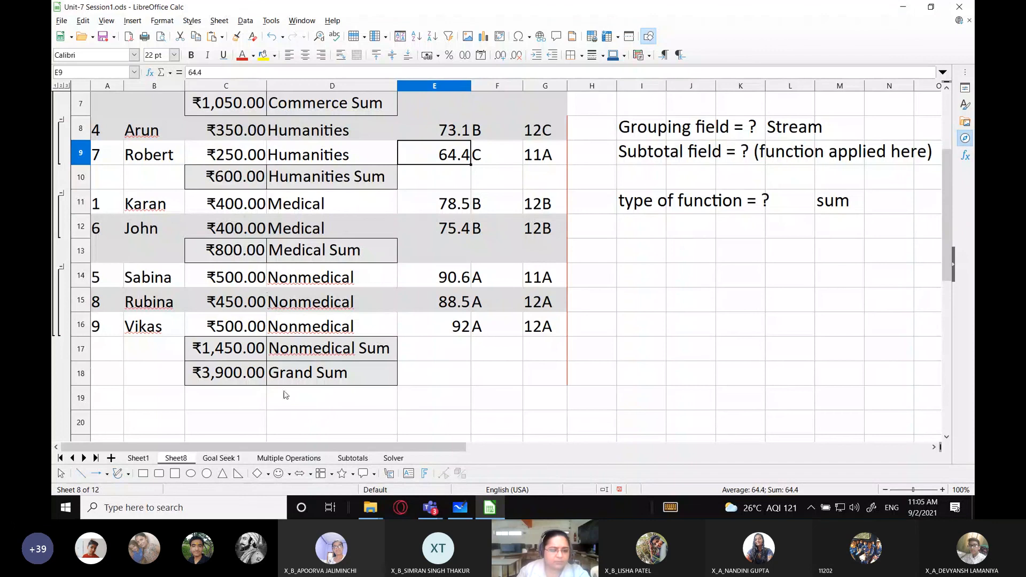
{"action": "left_click", "coordinate": [224, 378]}
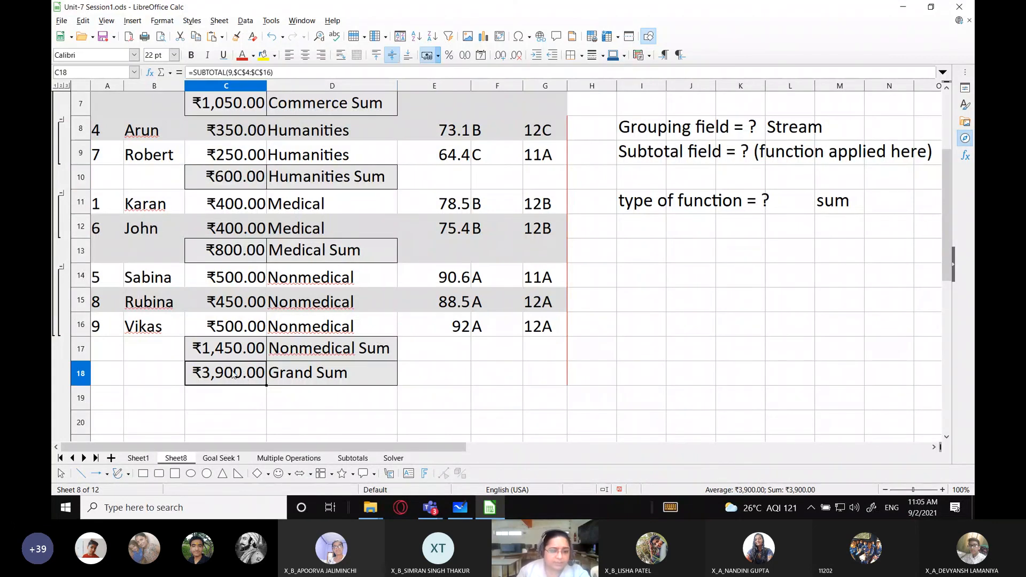
{"action": "scroll", "coordinate": [232, 376], "scroll_direction": "up", "scroll_amount": 2}
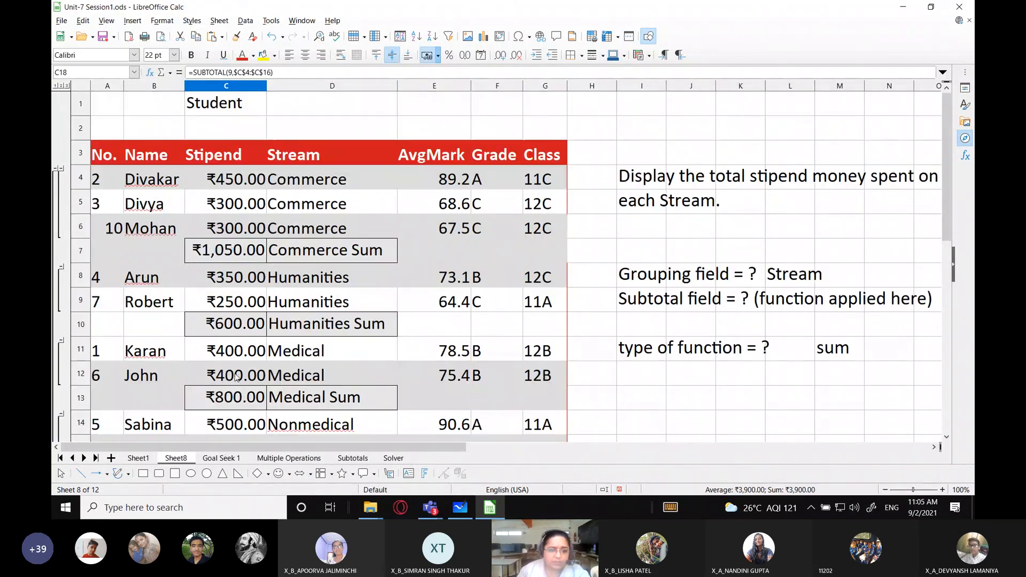
{"action": "left_click", "coordinate": [215, 253]}
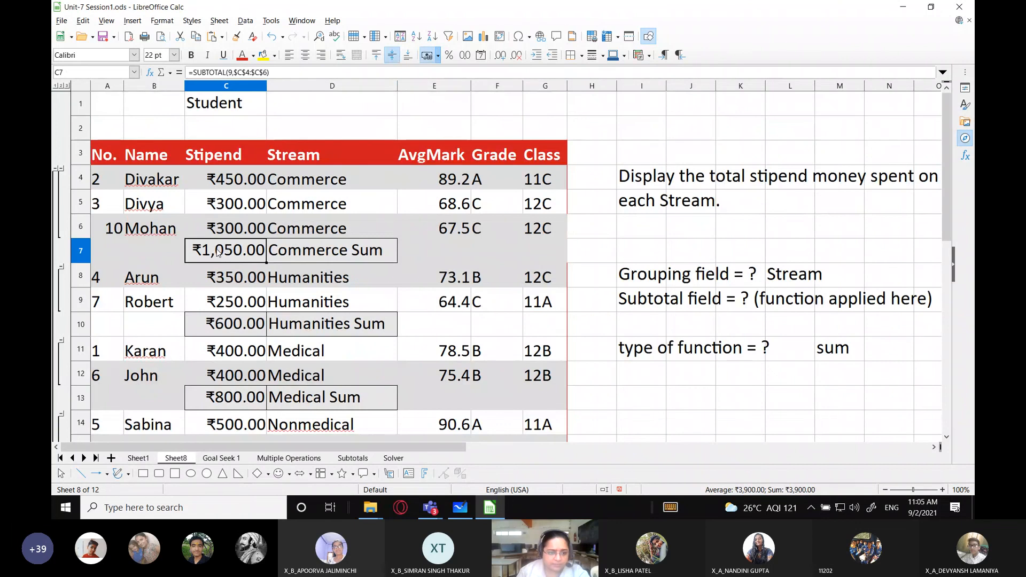
{"action": "left_click", "coordinate": [239, 329]}
{"action": "left_click", "coordinate": [239, 407]}
{"action": "scroll", "coordinate": [240, 406], "scroll_direction": "down", "scroll_amount": 2}
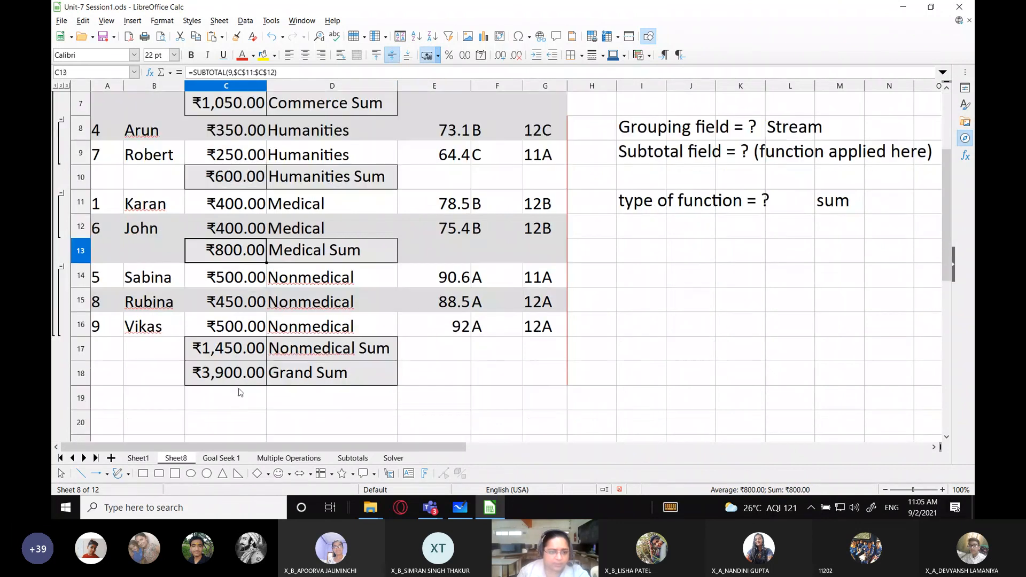
{"action": "left_click", "coordinate": [227, 353]}
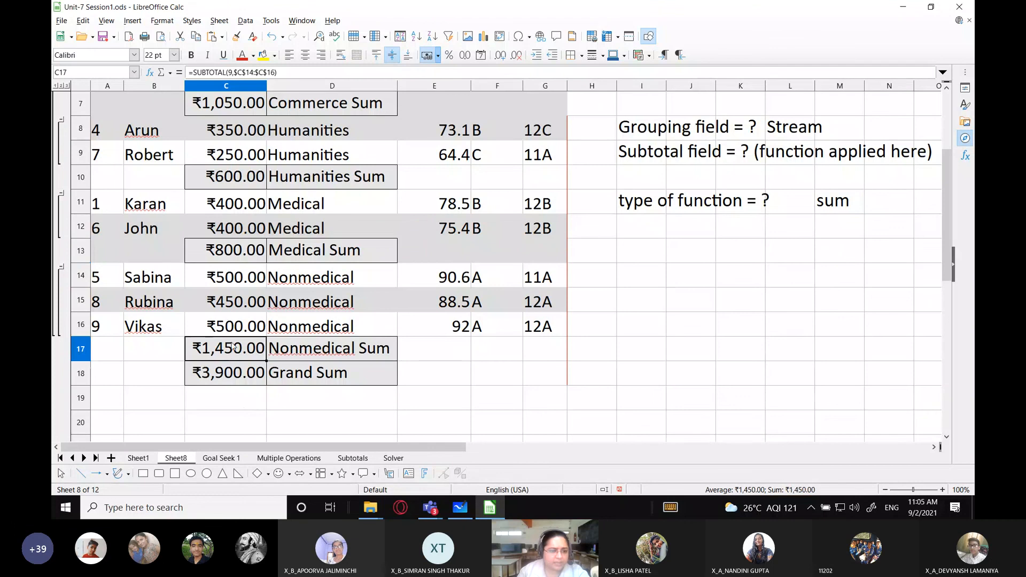
{"action": "left_click", "coordinate": [228, 379]}
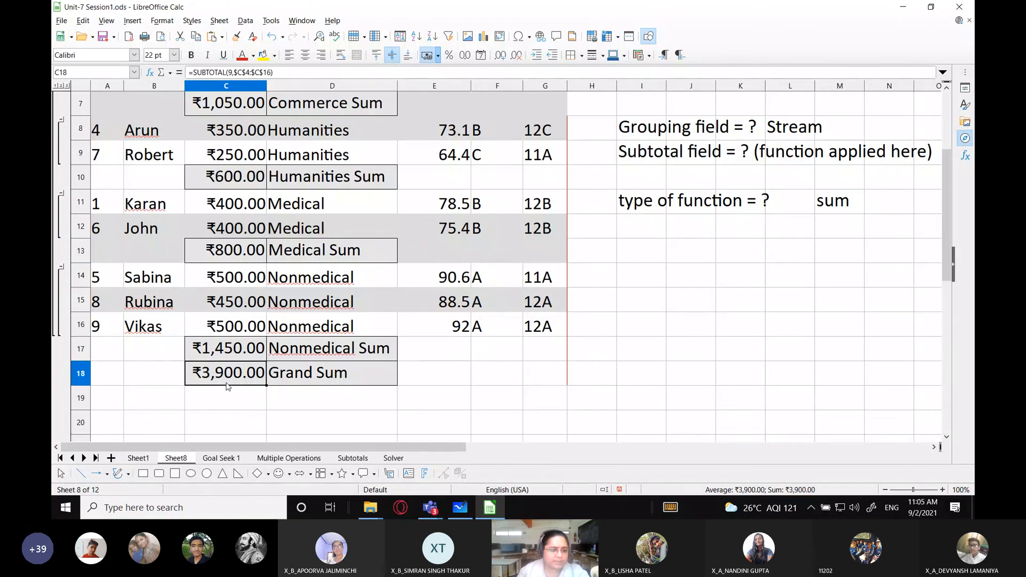
{"action": "scroll", "coordinate": [230, 379], "scroll_direction": "up", "scroll_amount": 2}
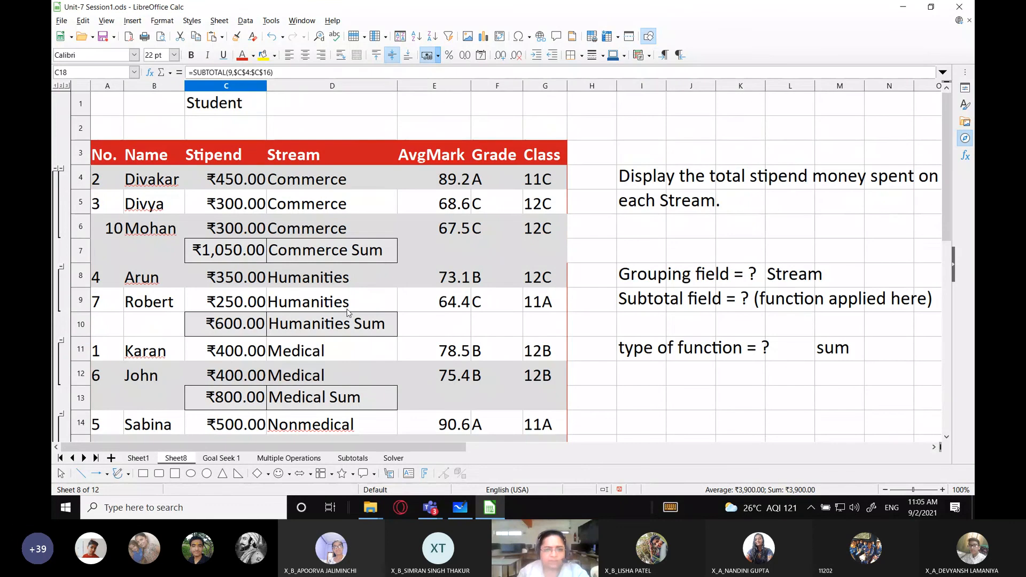
{"action": "scroll", "coordinate": [592, 236], "scroll_direction": "down", "scroll_amount": 7}
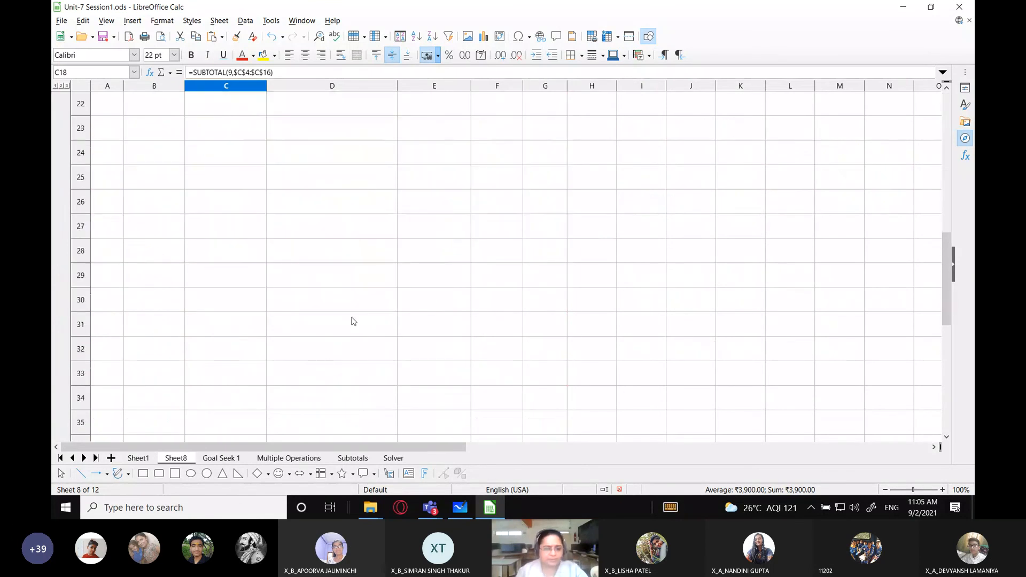
Find the original Student table on the Subtotals sheet and copy its range K3:Q17
{"action": "left_click", "coordinate": [140, 458]}
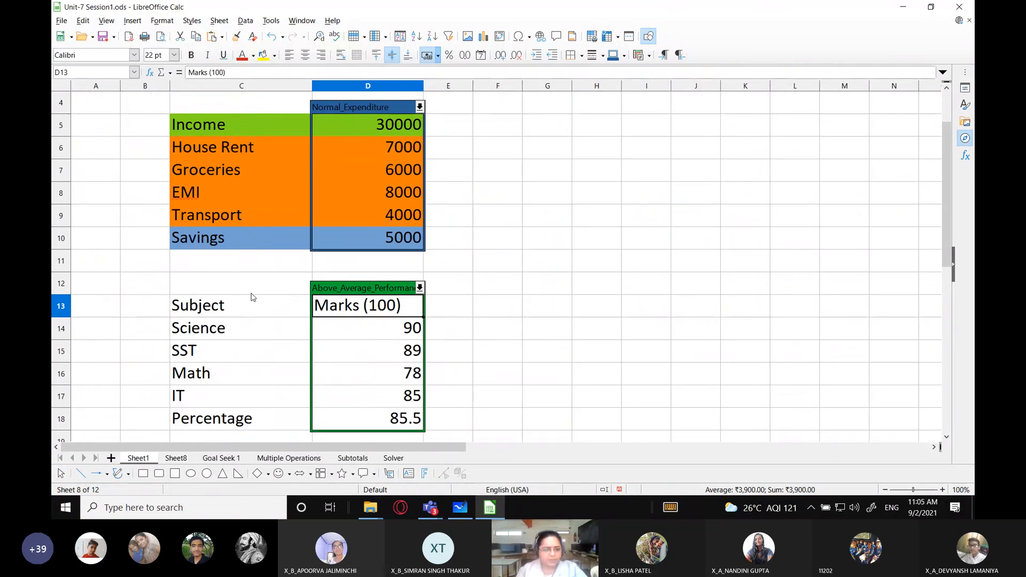
{"action": "left_click", "coordinate": [176, 459]}
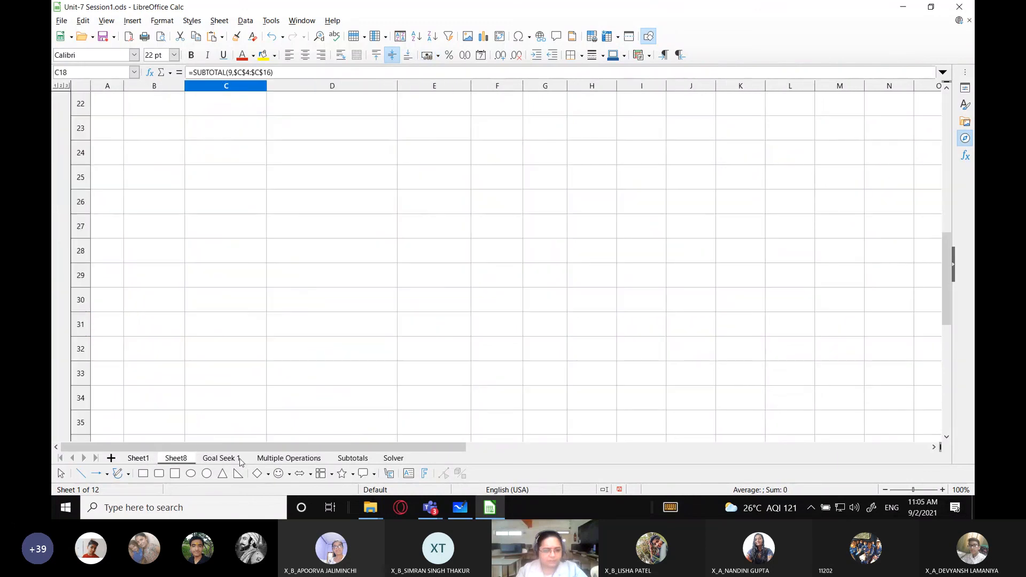
{"action": "left_click", "coordinate": [352, 458]}
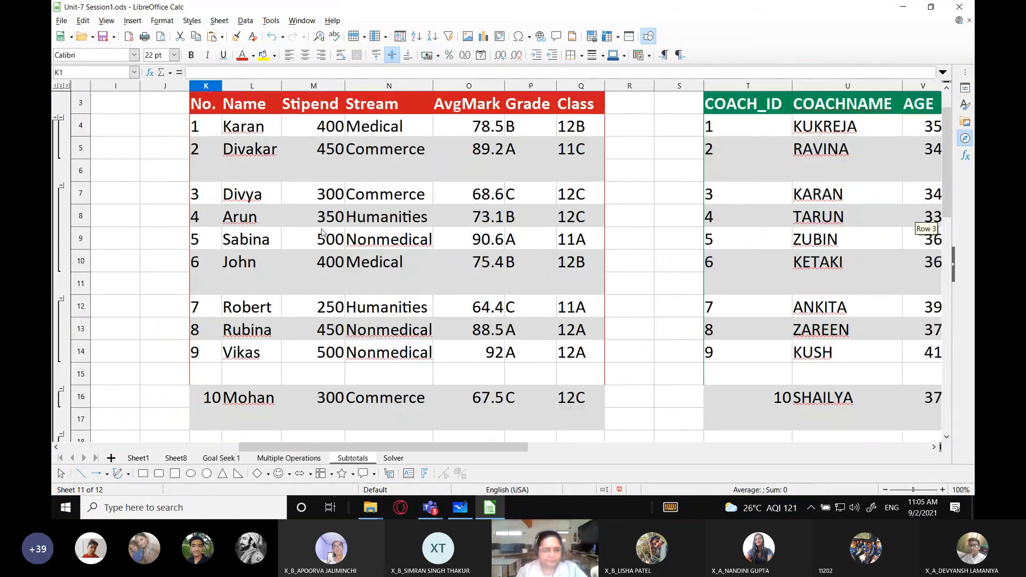
{"action": "scroll", "coordinate": [331, 258], "scroll_direction": "up", "scroll_amount": 1}
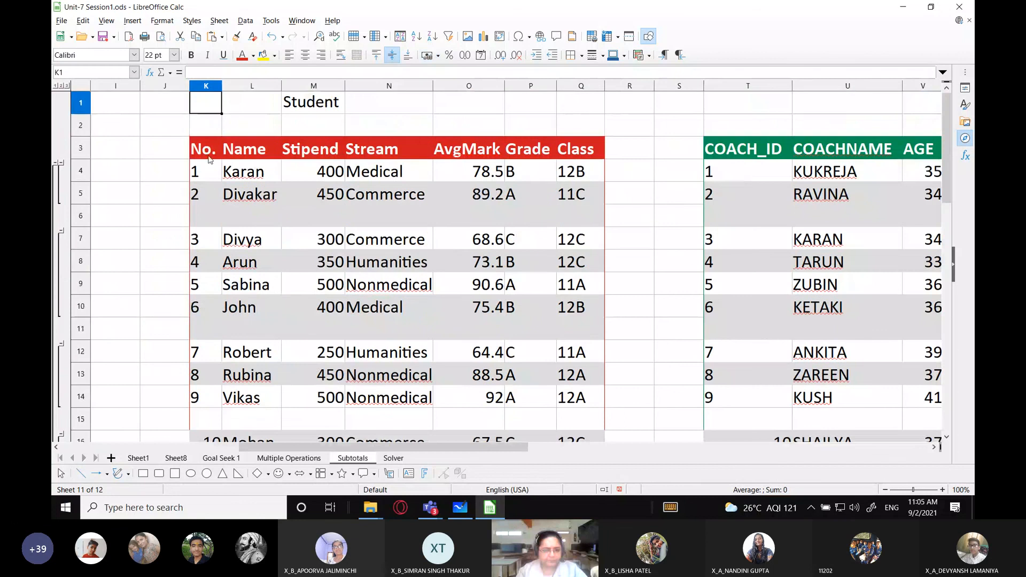
{"action": "scroll", "coordinate": [242, 166], "scroll_direction": "down", "scroll_amount": 1}
{"action": "scroll", "coordinate": [242, 166], "scroll_direction": "up", "scroll_amount": 1}
{"action": "left_click_drag", "start_coordinate": [209, 150], "coordinate": [574, 393]}
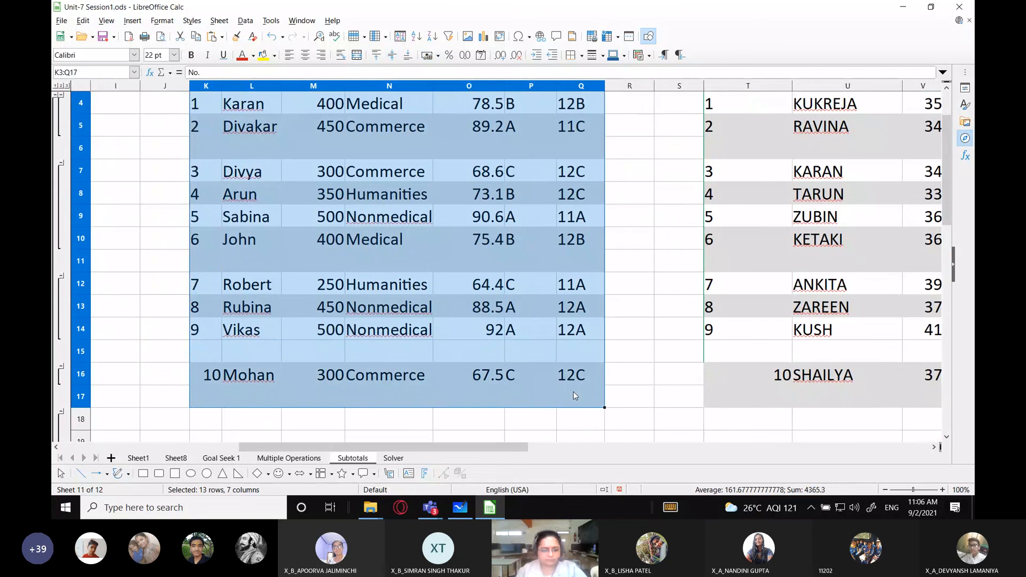
{"action": "key", "text": "ctrl+c"}
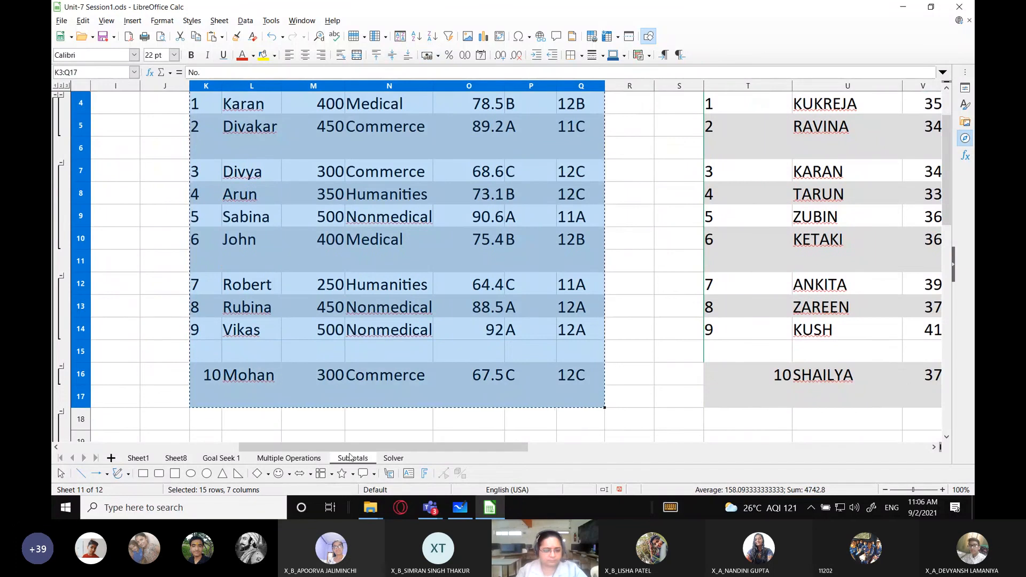
Paste the copied student table into Sheet8 starting at cell A21, below the Grand Sum row
{"action": "left_click", "coordinate": [176, 458]}
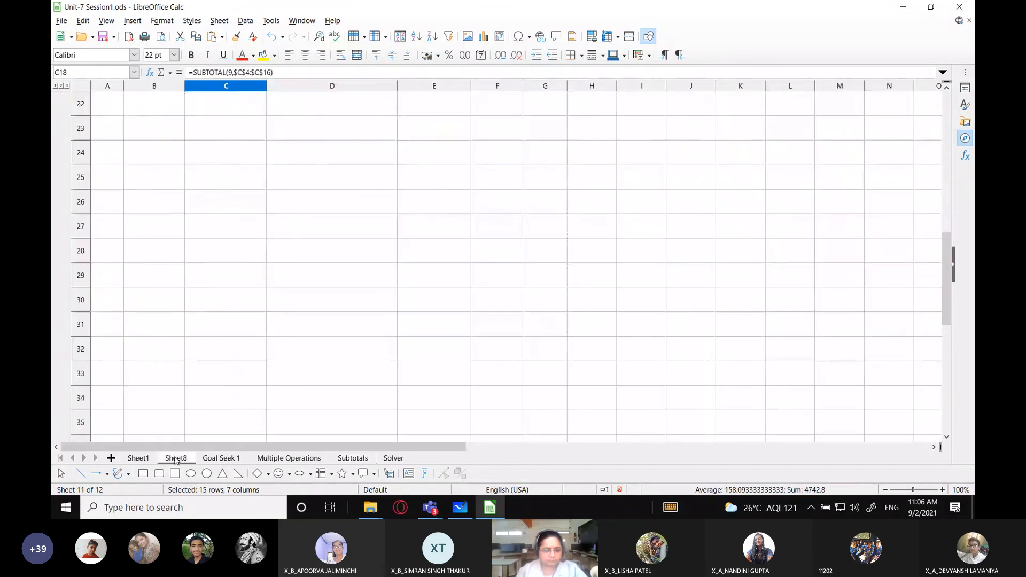
{"action": "scroll", "coordinate": [180, 179], "scroll_direction": "up", "scroll_amount": 6}
{"action": "scroll", "coordinate": [174, 260], "scroll_direction": "down", "scroll_amount": 1}
{"action": "left_click", "coordinate": [115, 224]}
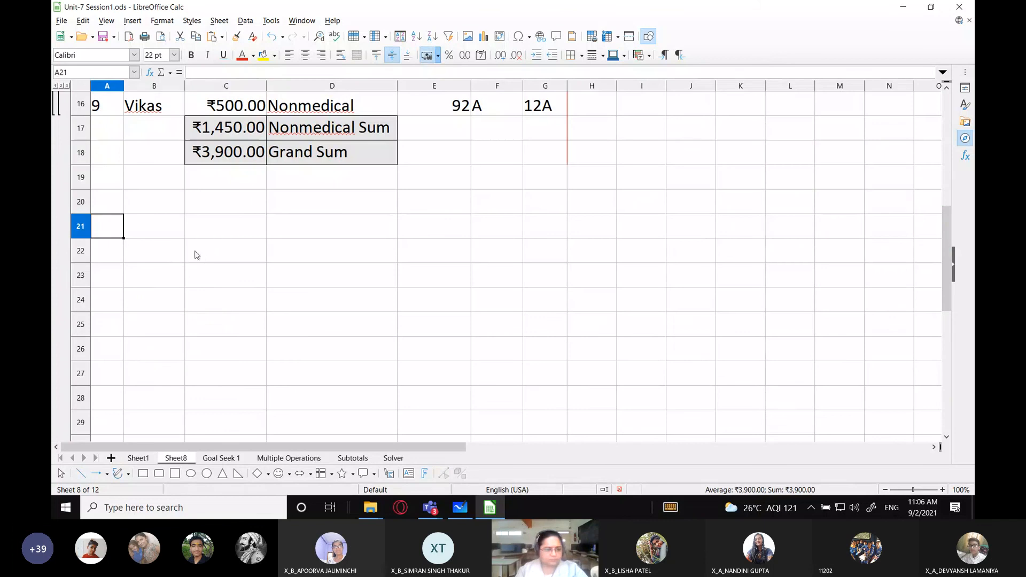
{"action": "key", "text": "ctrl+v"}
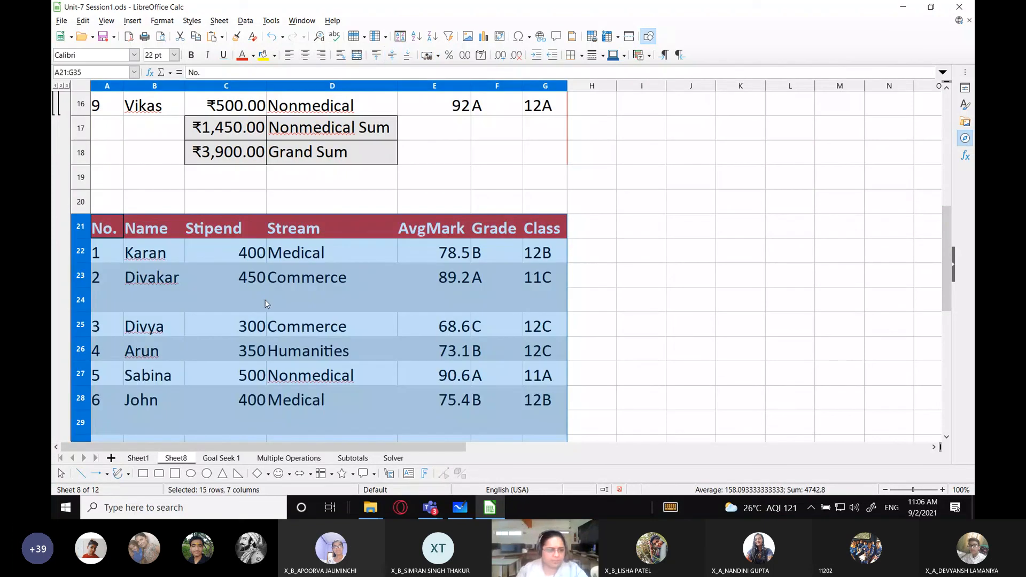
Delete the blank rows following student No. 2 and student No. 6 in the pasted table
{"action": "right_click", "coordinate": [80, 300]}
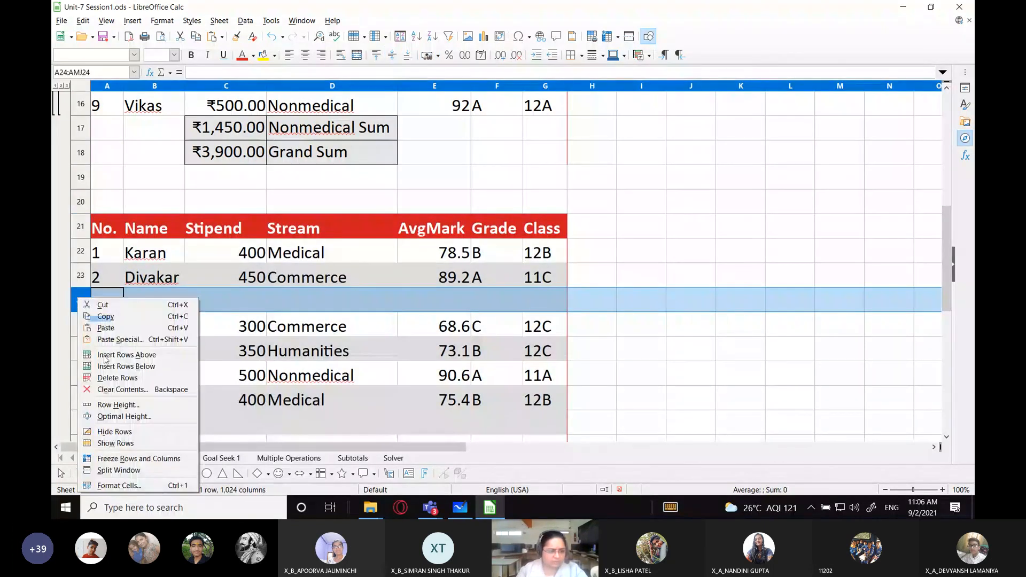
{"action": "left_click", "coordinate": [117, 377]}
{"action": "left_click", "coordinate": [88, 395]}
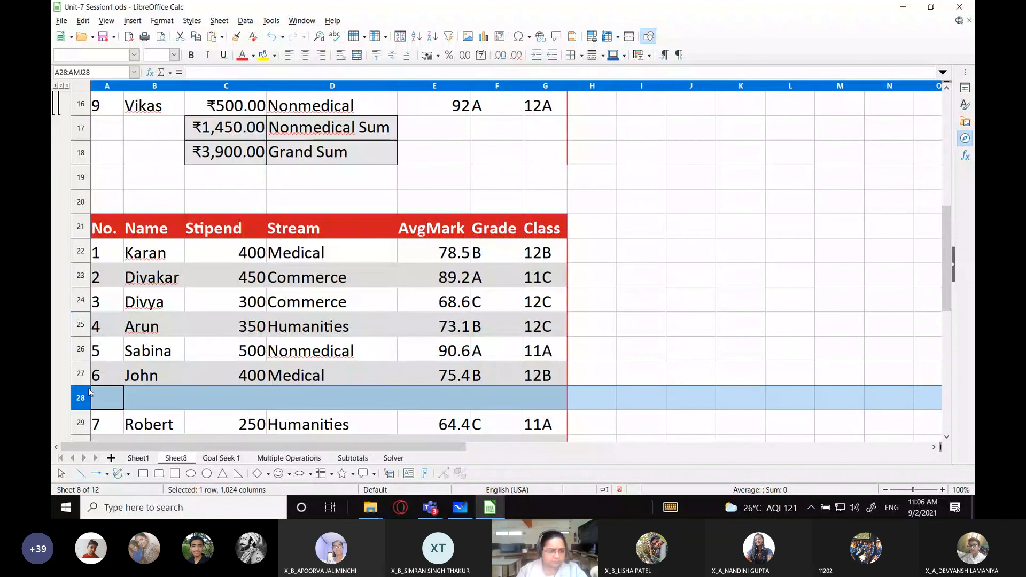
{"action": "scroll", "coordinate": [84, 335], "scroll_direction": "down", "scroll_amount": 1}
{"action": "right_click", "coordinate": [79, 327]}
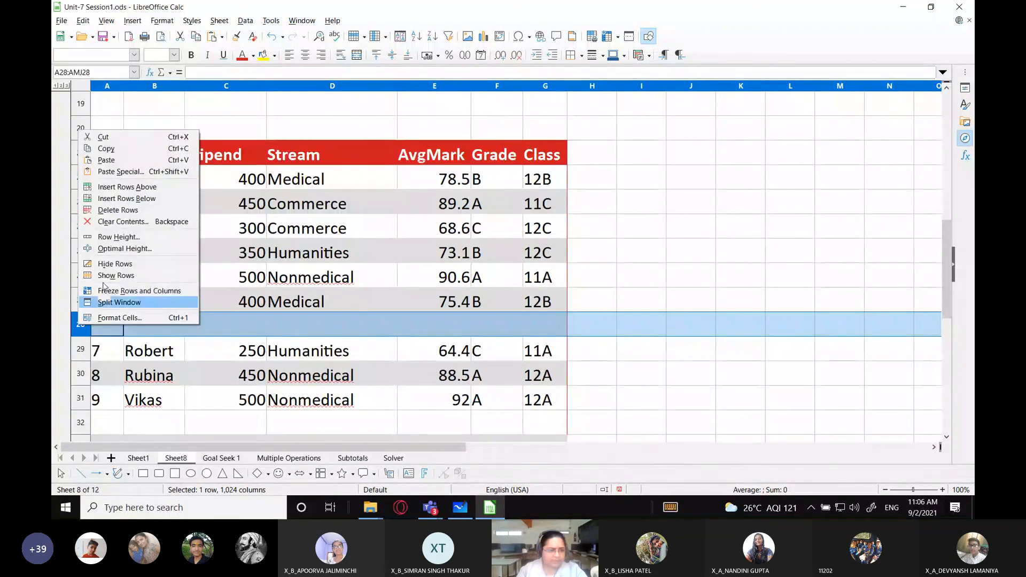
{"action": "left_click", "coordinate": [115, 211]}
Delete the blank rows directly before and after student No. 10 in the pasted table
{"action": "scroll", "coordinate": [98, 304], "scroll_direction": "down", "scroll_amount": 2}
{"action": "right_click", "coordinate": [85, 240]}
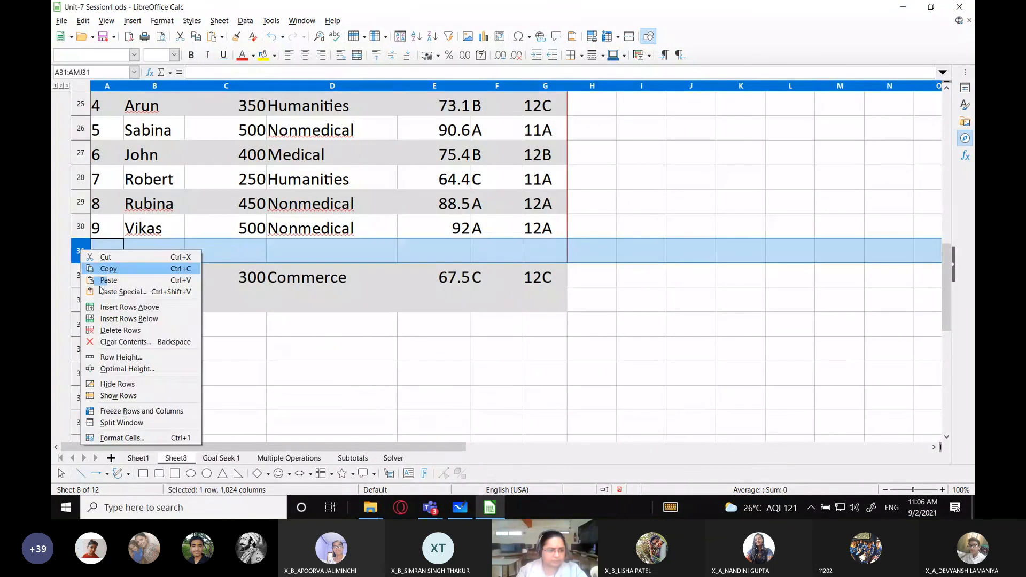
{"action": "left_click", "coordinate": [115, 329]}
{"action": "right_click", "coordinate": [79, 280]}
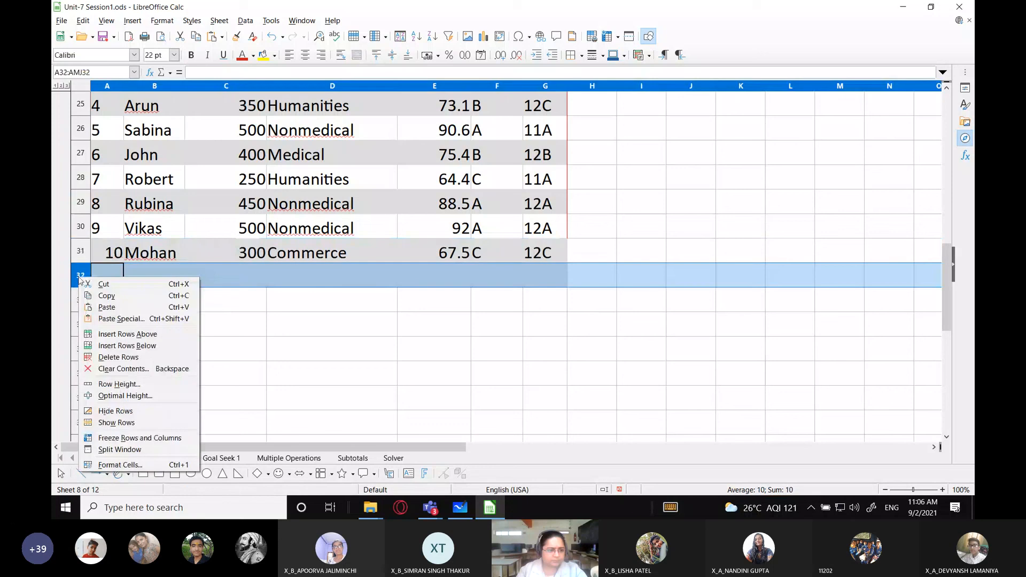
{"action": "left_click", "coordinate": [114, 357]}
{"action": "left_click", "coordinate": [448, 331]}
{"action": "scroll", "coordinate": [447, 331], "scroll_direction": "up", "scroll_amount": 1}
{"action": "scroll", "coordinate": [447, 330], "scroll_direction": "up", "scroll_amount": 1}
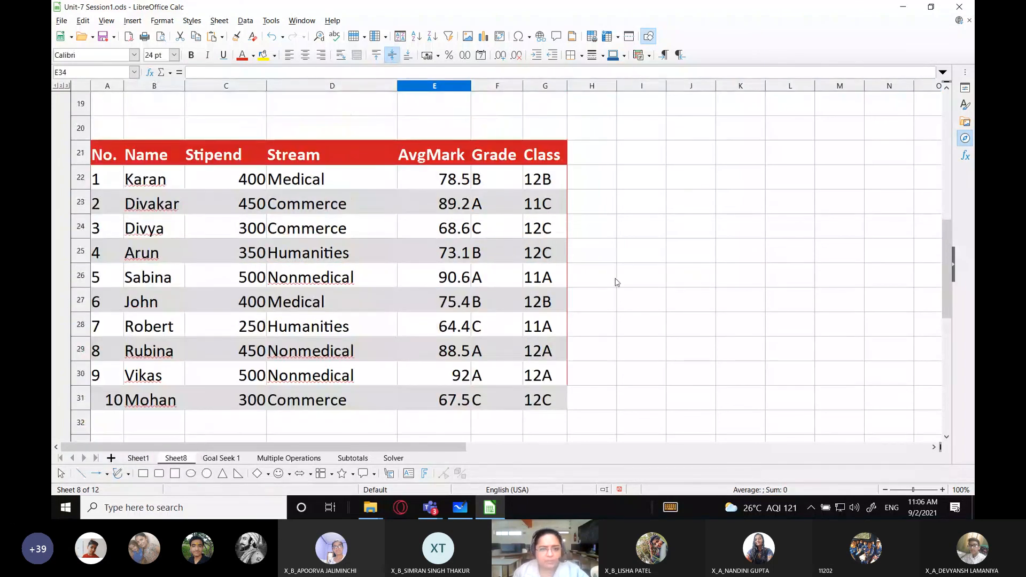
Write the question "Display the no.of students in each" in I23 and "Stream." in I24
{"action": "left_click", "coordinate": [635, 209]}
{"action": "type", "text": "D"}
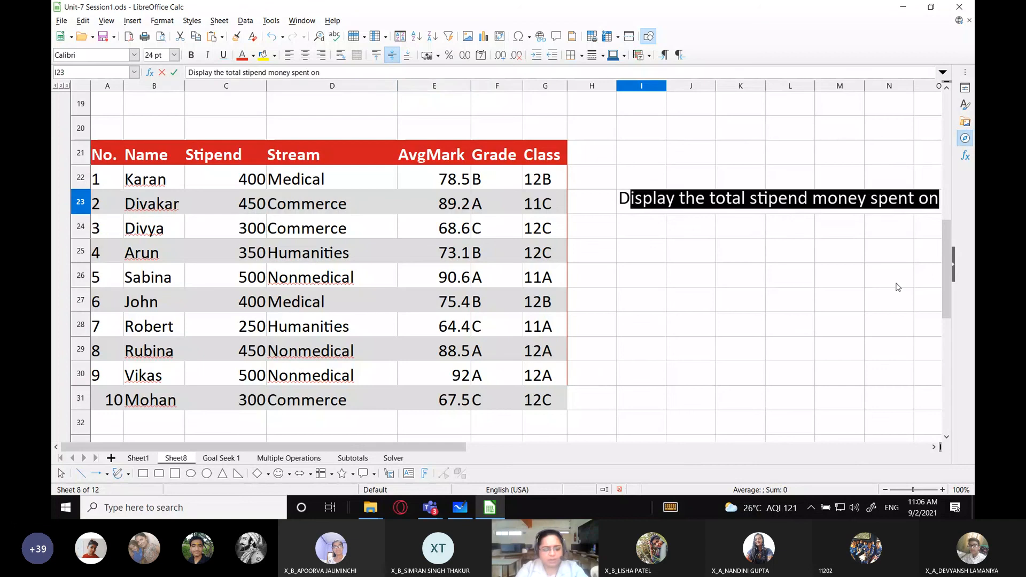
{"action": "type", "text": "isplay the "}
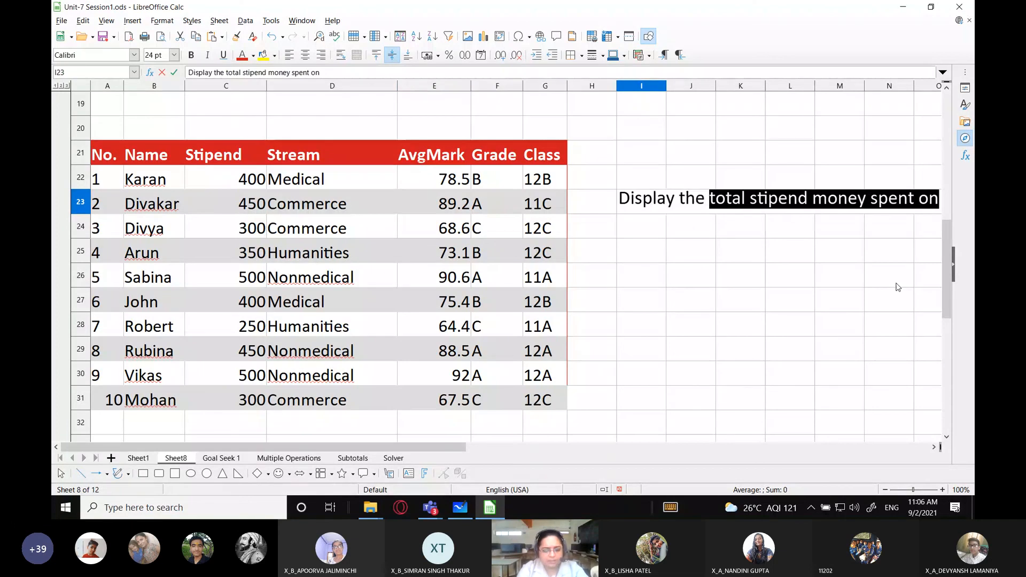
{"action": "type", "text": "no.of st"}
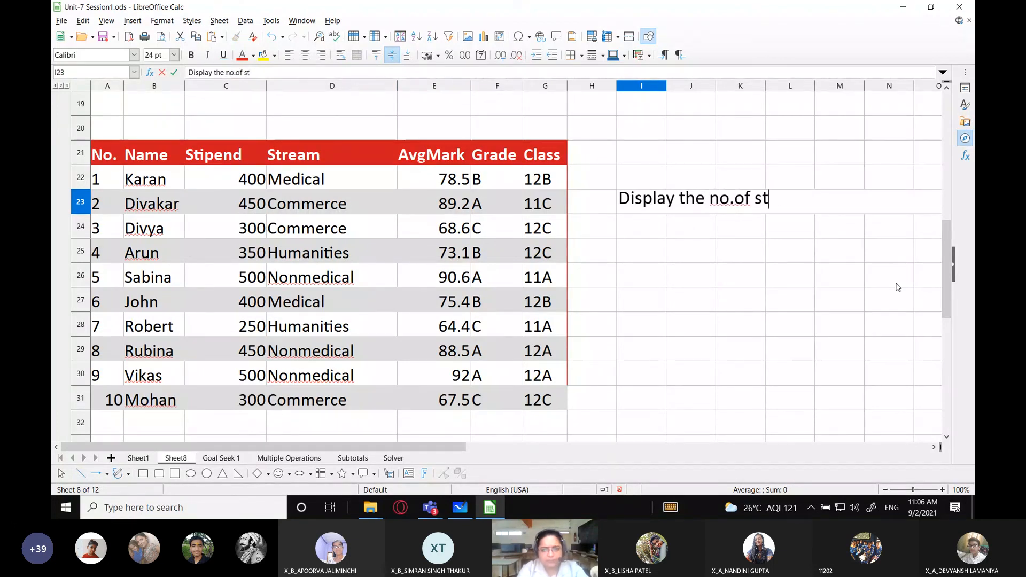
{"action": "type", "text": "udents in each"}
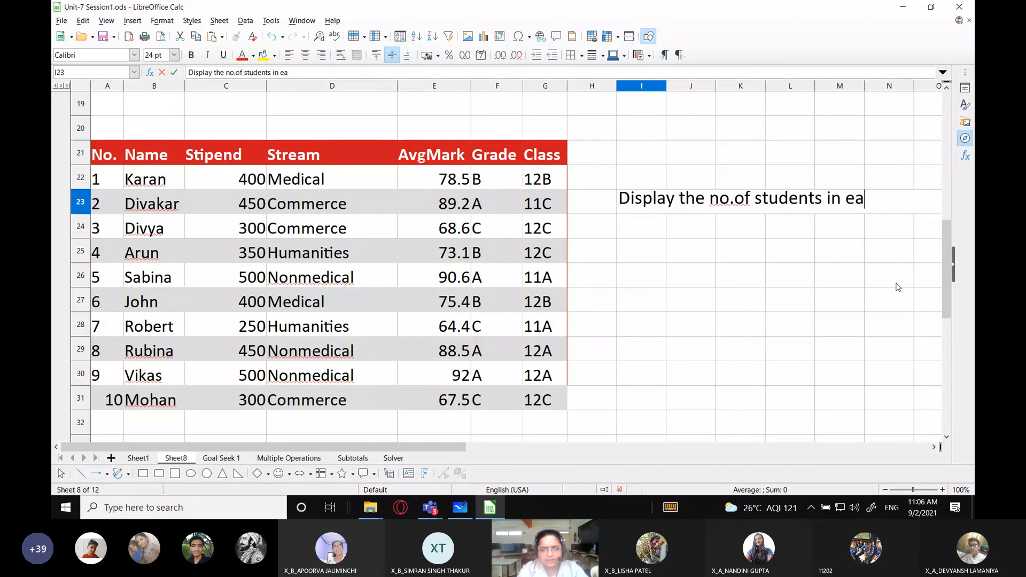
{"action": "key", "text": "Return"}
{"action": "type", "text": "Stream,"}
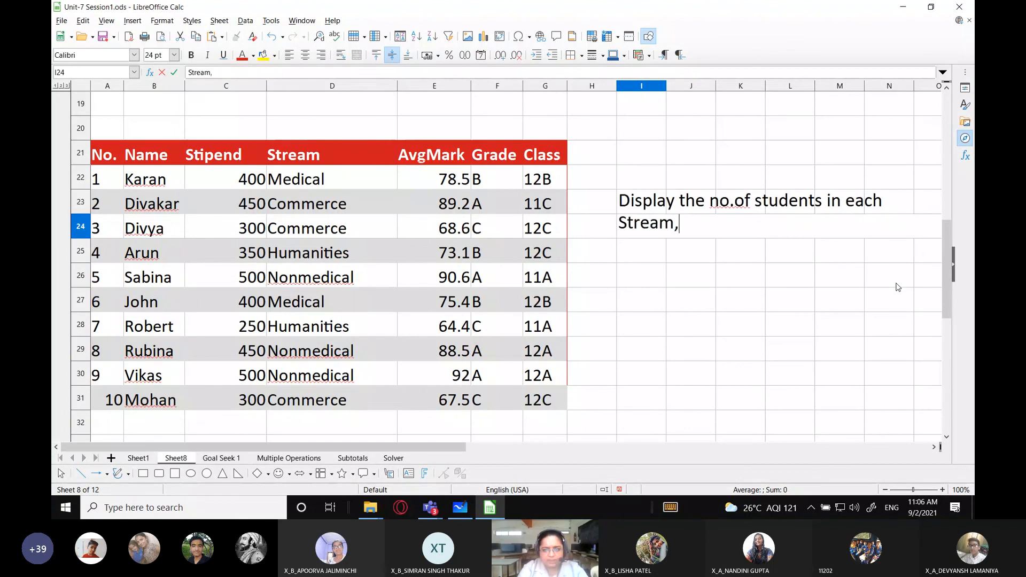
{"action": "key", "text": "BackSpace"}
{"action": "type", "text": "."}
{"action": "key", "text": "Return"}
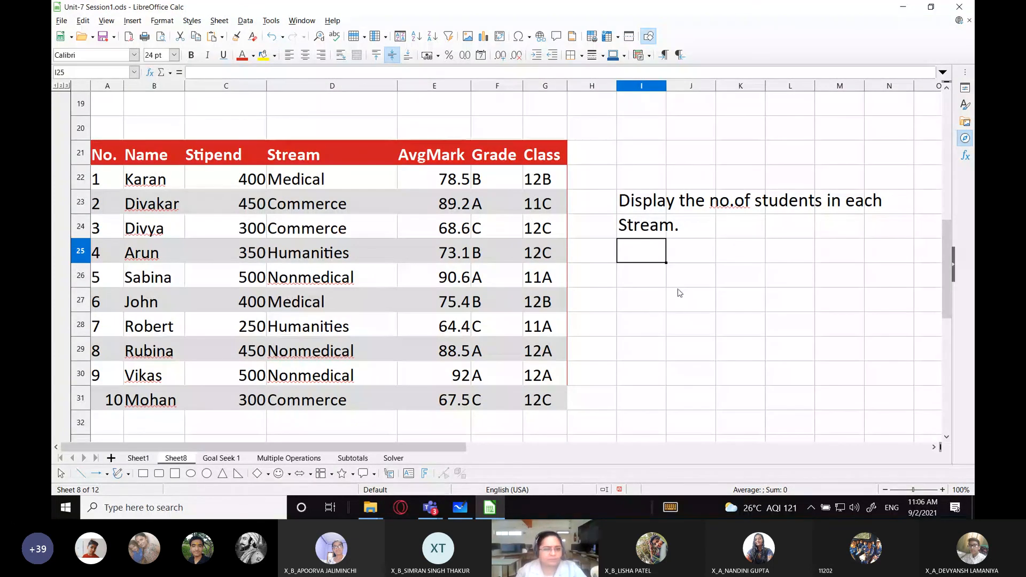
{"action": "left_click_drag", "start_coordinate": [106, 155], "coordinate": [556, 403]}
{"action": "left_click", "coordinate": [246, 22]}
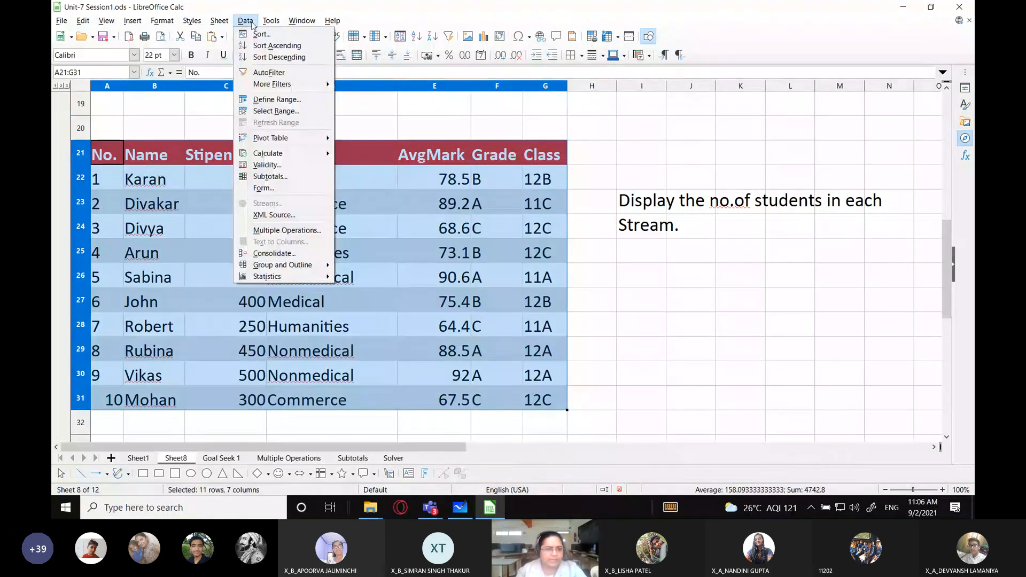
{"action": "left_click", "coordinate": [270, 176]}
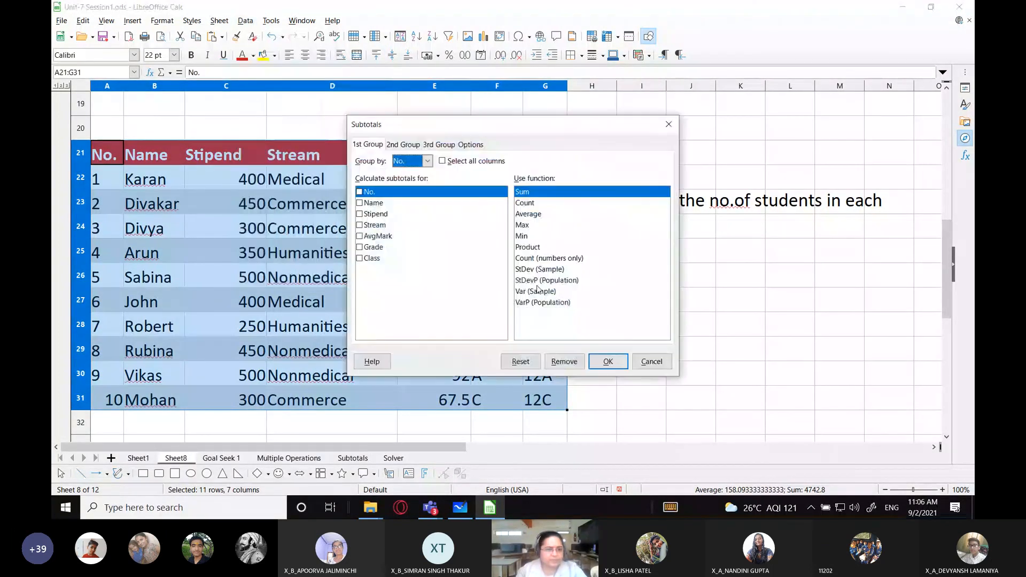
{"action": "left_click_drag", "start_coordinate": [431, 126], "coordinate": [314, 117]}
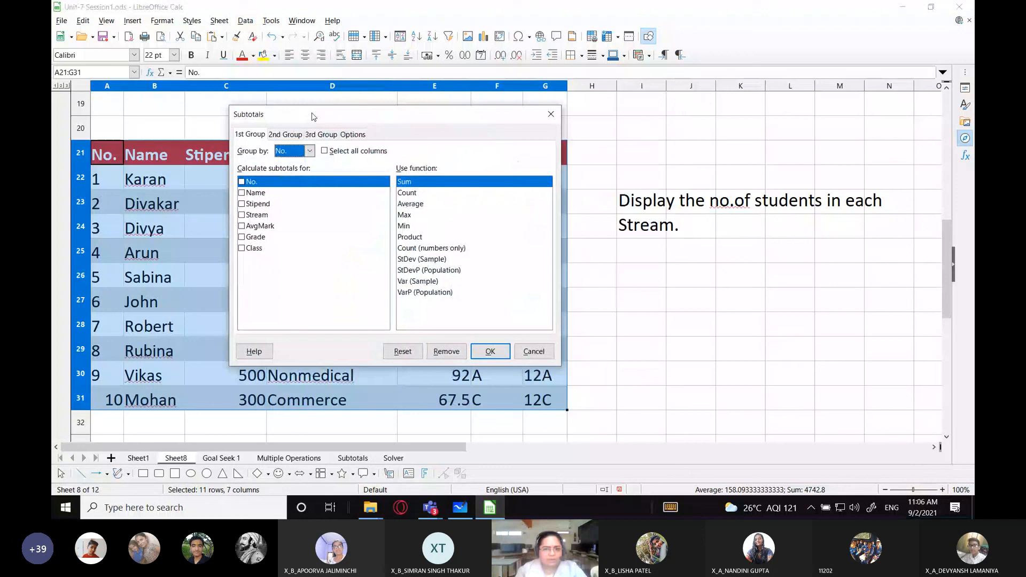
{"action": "left_click", "coordinate": [551, 114]}
Enter the prompt "Grouping field = ?" in cell I26 below the question
{"action": "left_click", "coordinate": [638, 275]}
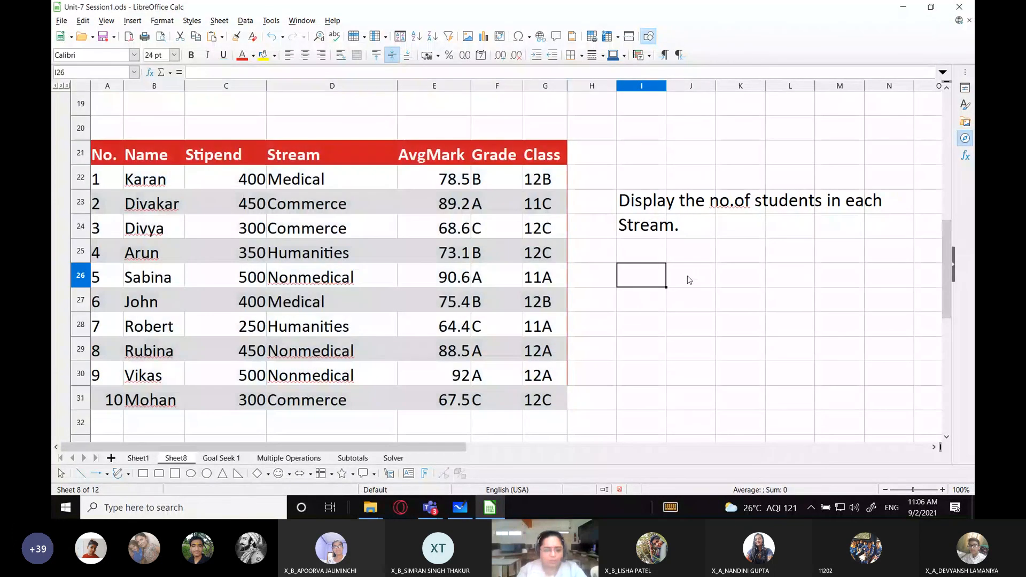
{"action": "type", "text": "Grouping field = ?"}
{"action": "key", "text": "Return"}
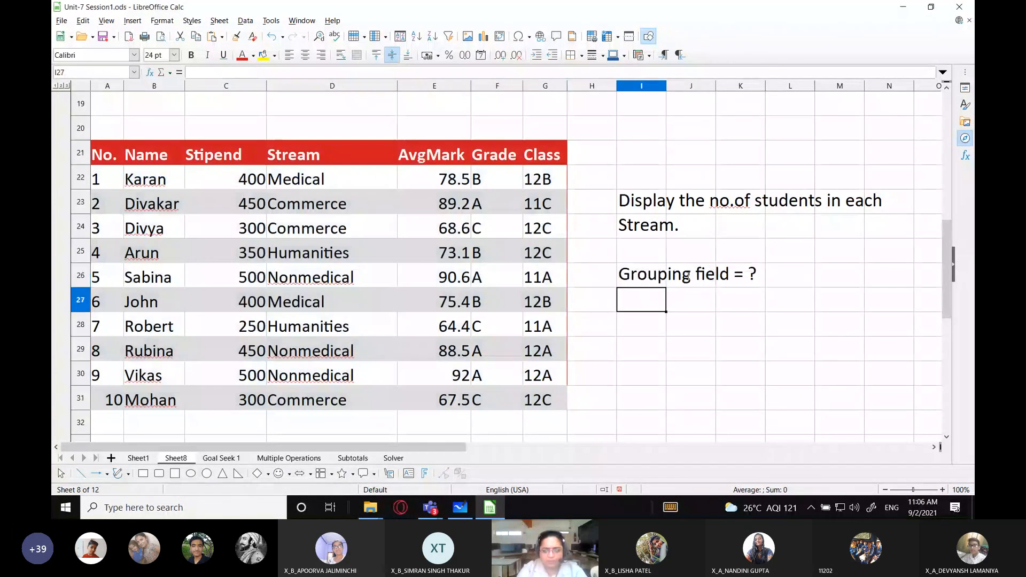
Enter Stream in cell L26 as the answer to the grouping field prompt
{"action": "key", "text": "Up"}
{"action": "key", "text": "Right"}
{"action": "key", "text": "Right"}
{"action": "key", "text": "Right"}
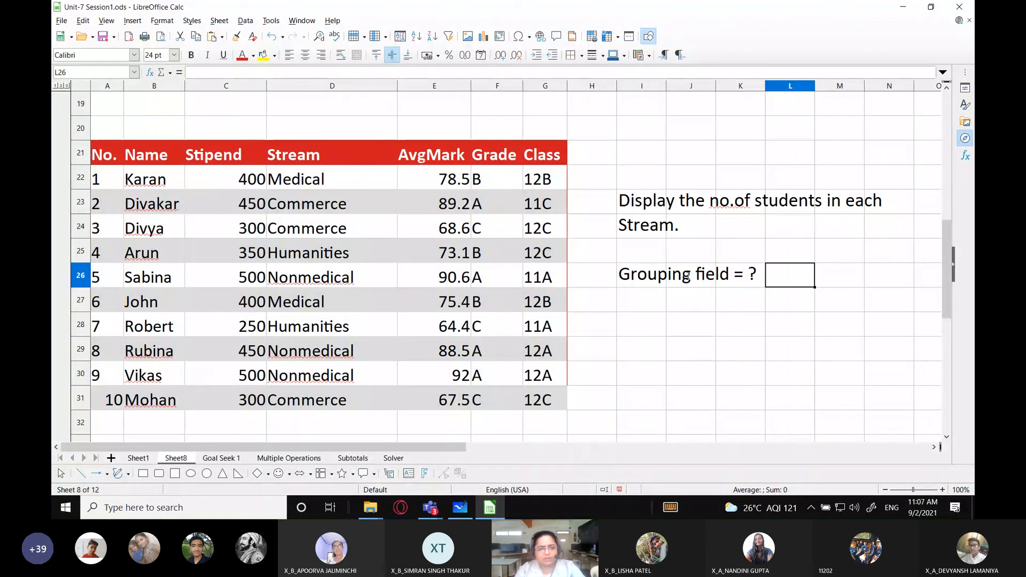
{"action": "key", "text": "Down"}
{"action": "key", "text": "Left"}
{"action": "key", "text": "Left"}
{"action": "key", "text": "Left"}
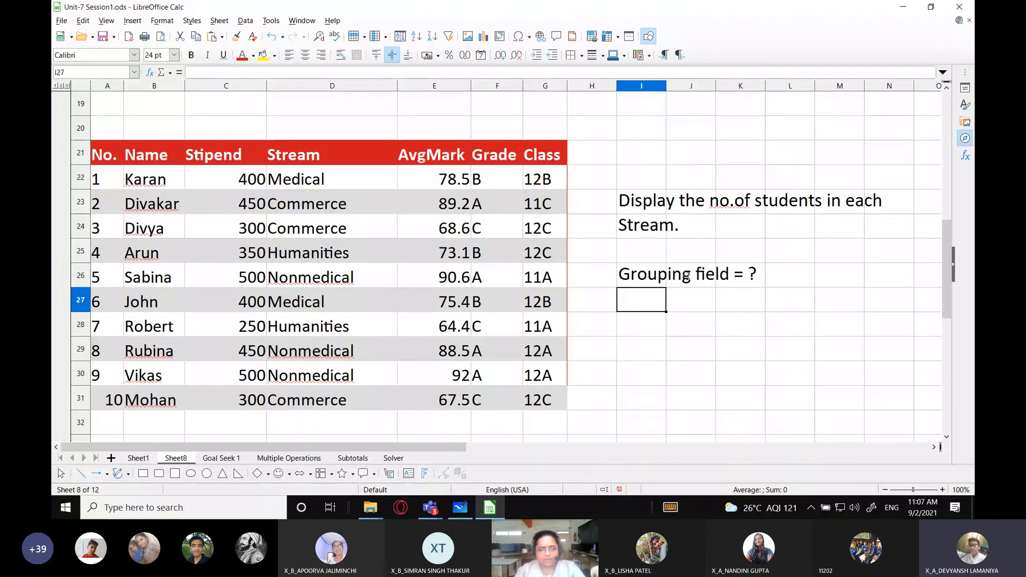
{"action": "key", "text": "Up"}
{"action": "key", "text": "Right"}
{"action": "key", "text": "Right"}
{"action": "key", "text": "Right"}
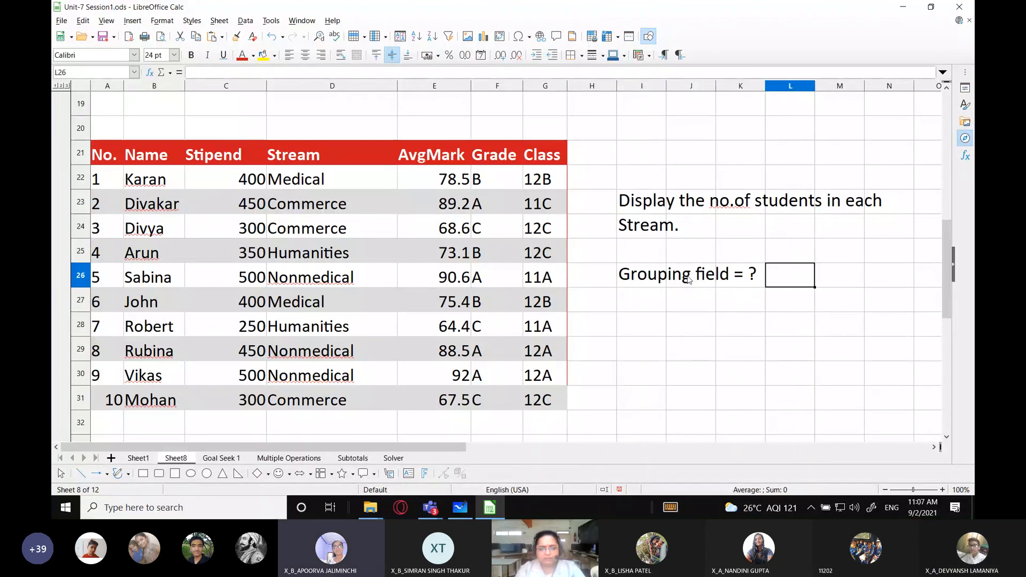
{"action": "type", "text": "Stream"}
{"action": "key", "text": "Return"}
Enter the prompt "Function = ?" in cell I27 under the grouping field prompt
{"action": "key", "text": "Left"}
{"action": "key", "text": "Left"}
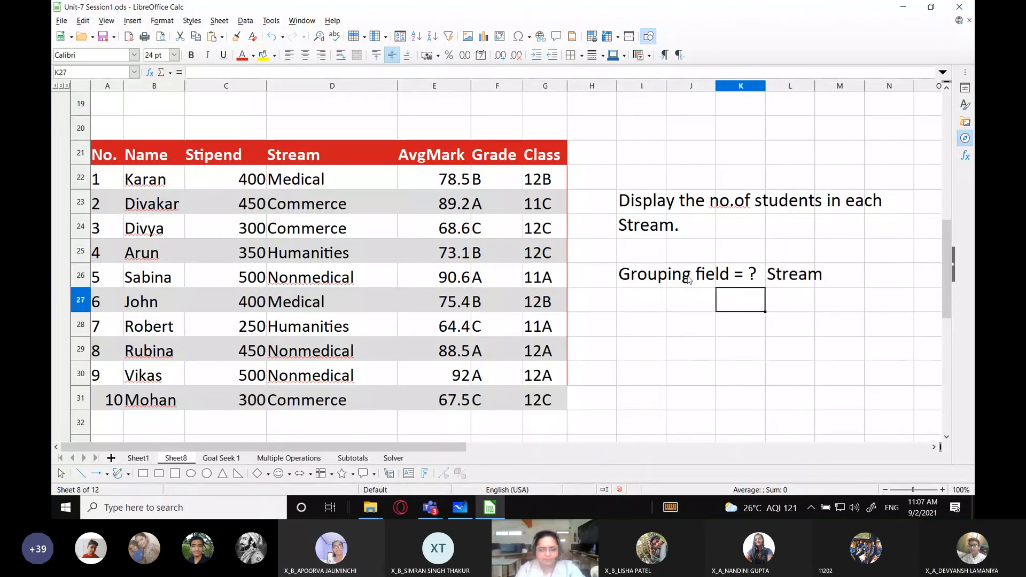
{"action": "key", "text": "Left"}
{"action": "type", "text": "S"}
{"action": "key", "text": "BackSpace"}
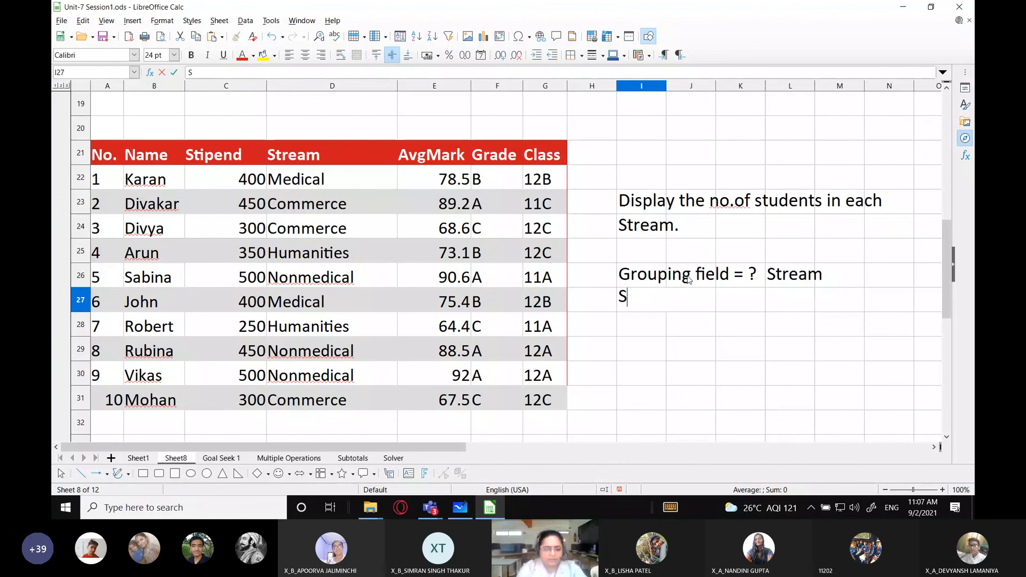
{"action": "type", "text": "Func"}
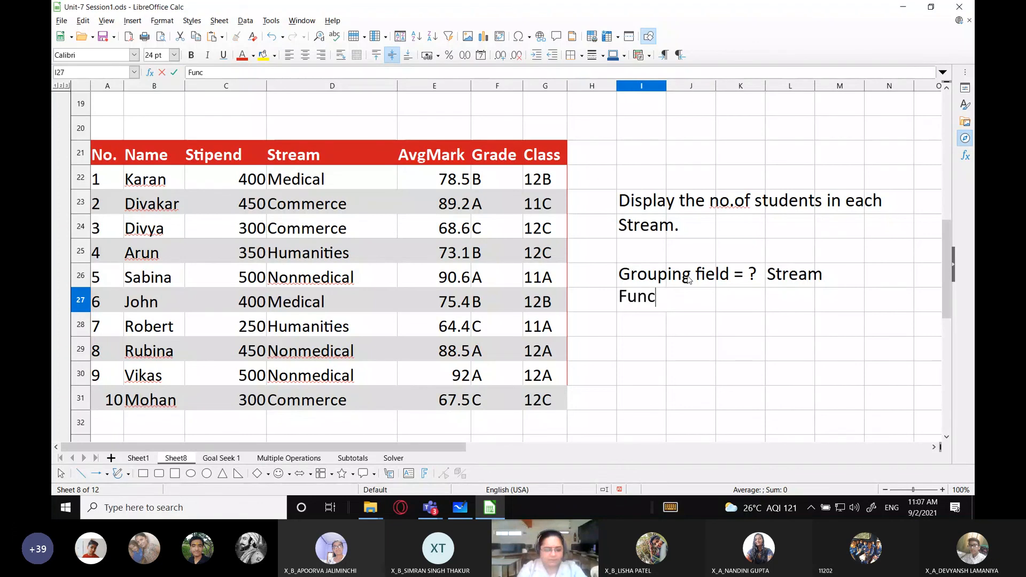
{"action": "type", "text": "tion ="}
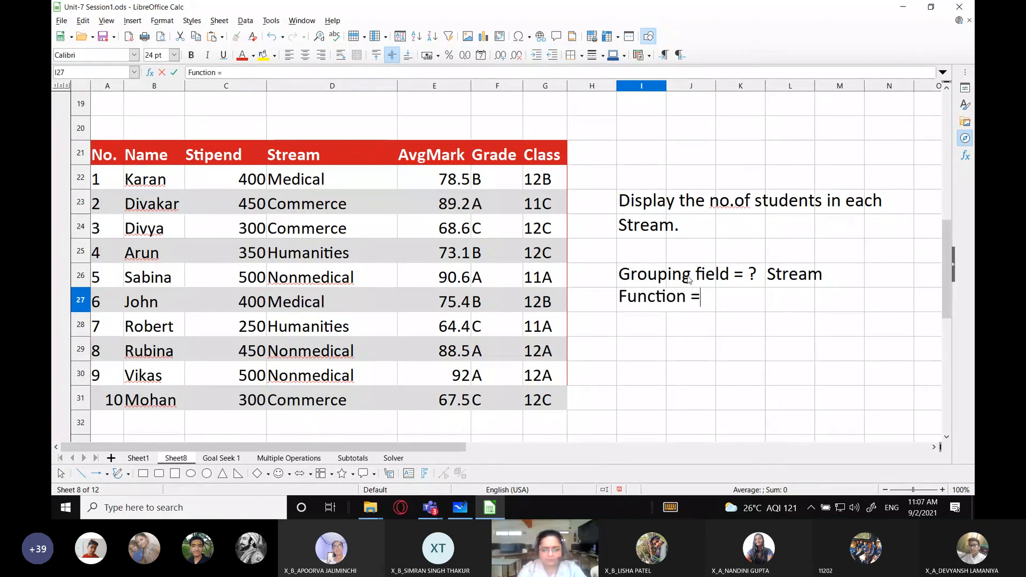
{"action": "type", "text": " ?"}
{"action": "key", "text": "Return"}
Enter count() in cell K27 as the answer to the function prompt
{"action": "key", "text": "Up"}
{"action": "key", "text": "Right"}
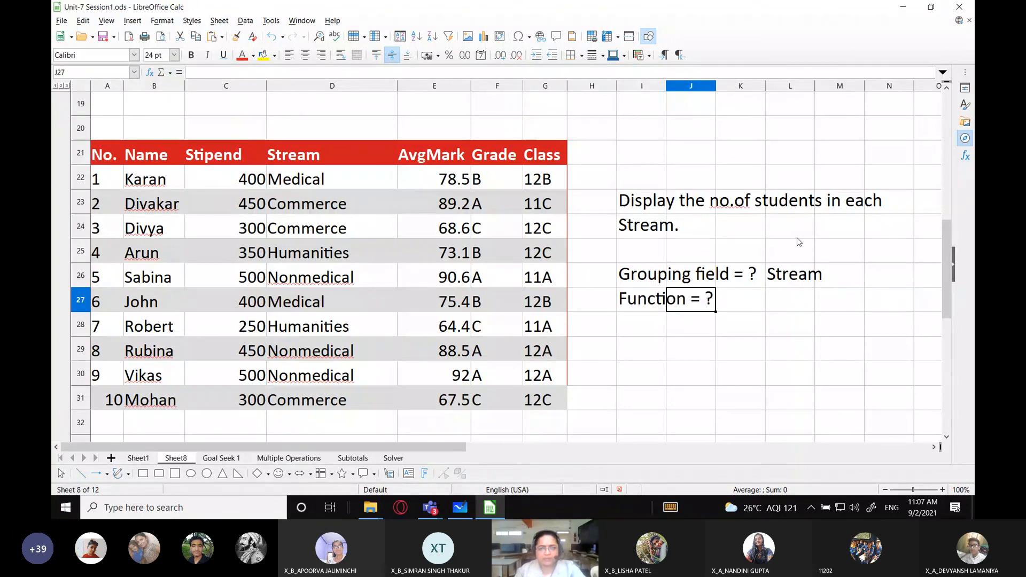
{"action": "left_click", "coordinate": [748, 309]}
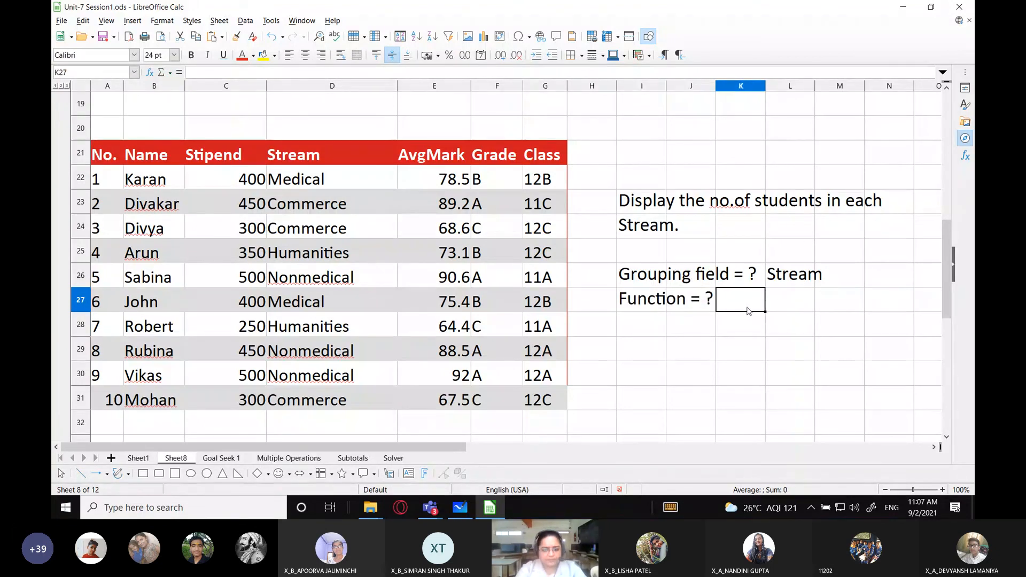
{"action": "type", "text": "count("}
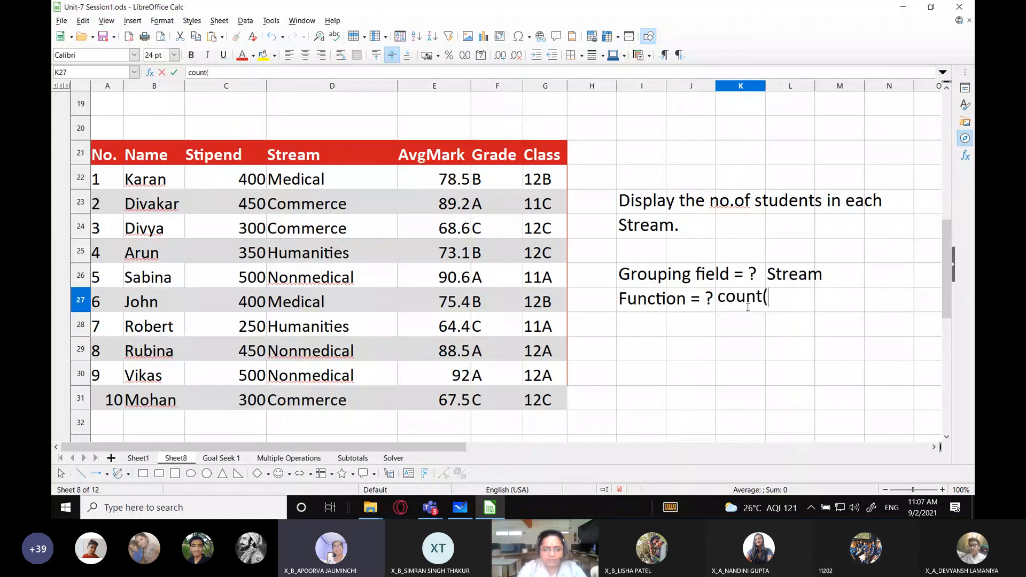
{"action": "type", "text": ")"}
{"action": "key", "text": "Return"}
Enter the prompt "Subtotal field = ? (function applied here)" in cell I28 under the function prompt
{"action": "key", "text": "Left"}
{"action": "key", "text": "Left"}
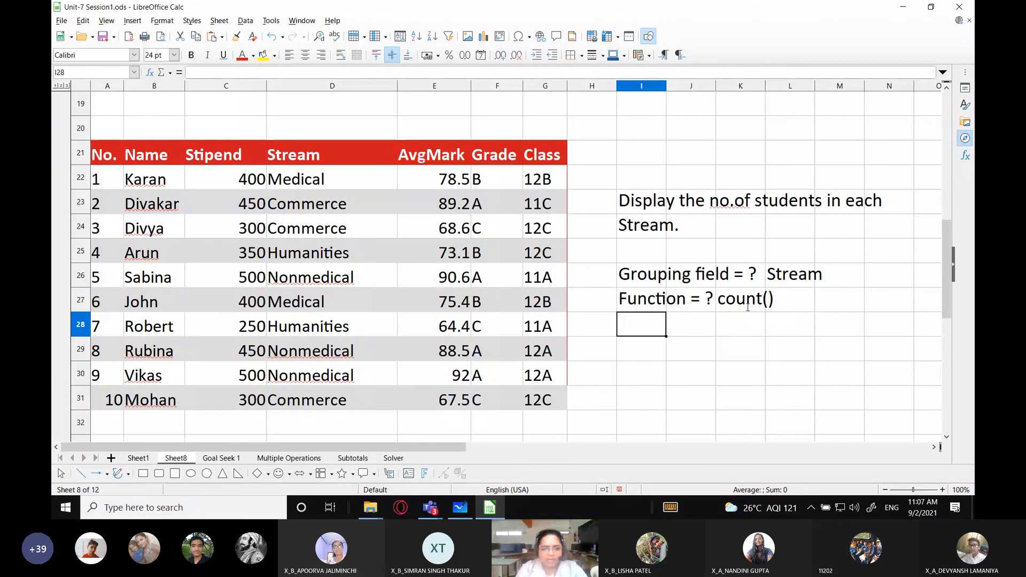
{"action": "type", "text": "Subtotal field = ? (function applied here)"}
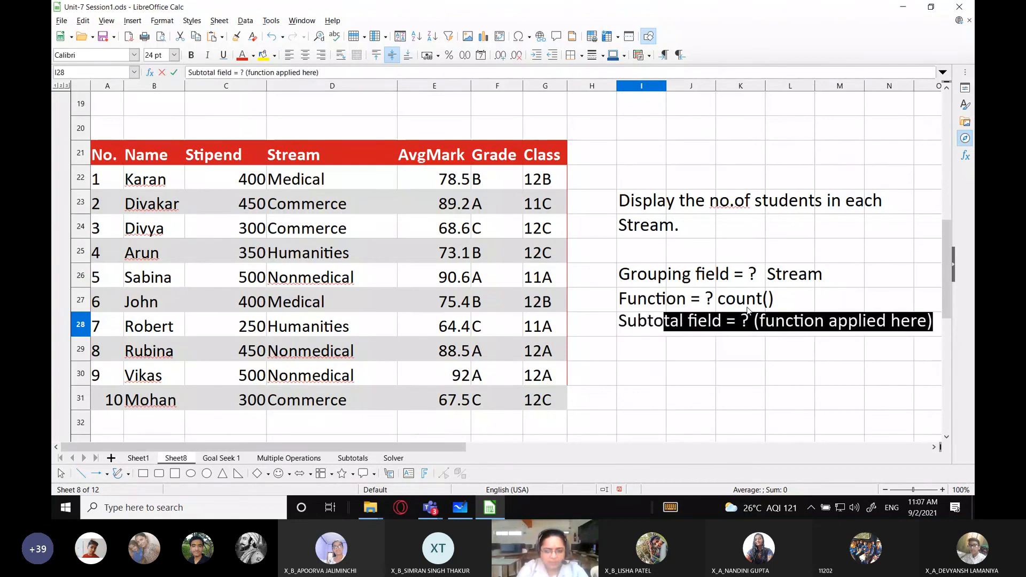
{"action": "key", "text": "Return"}
{"action": "key", "text": "Up"}
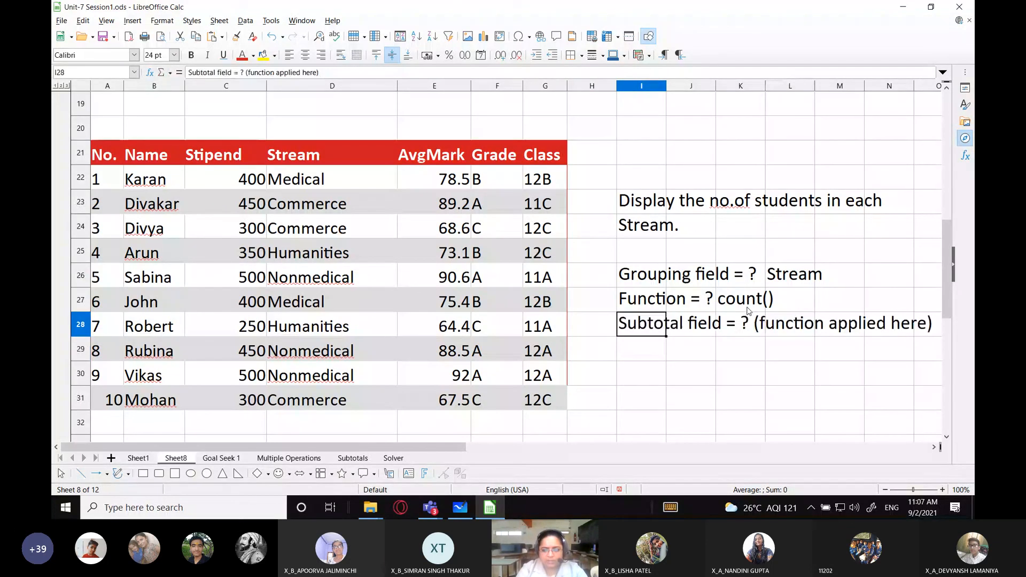
Highlight the table's No. column, cells A21 to A31, as the candidate field for counting students
{"action": "key", "text": "Right"}
{"action": "key", "text": "Right"}
{"action": "key", "text": "Right"}
{"action": "key", "text": "Right"}
{"action": "key", "text": "Right"}
{"action": "key", "text": "Right"}
{"action": "key", "text": "Down"}
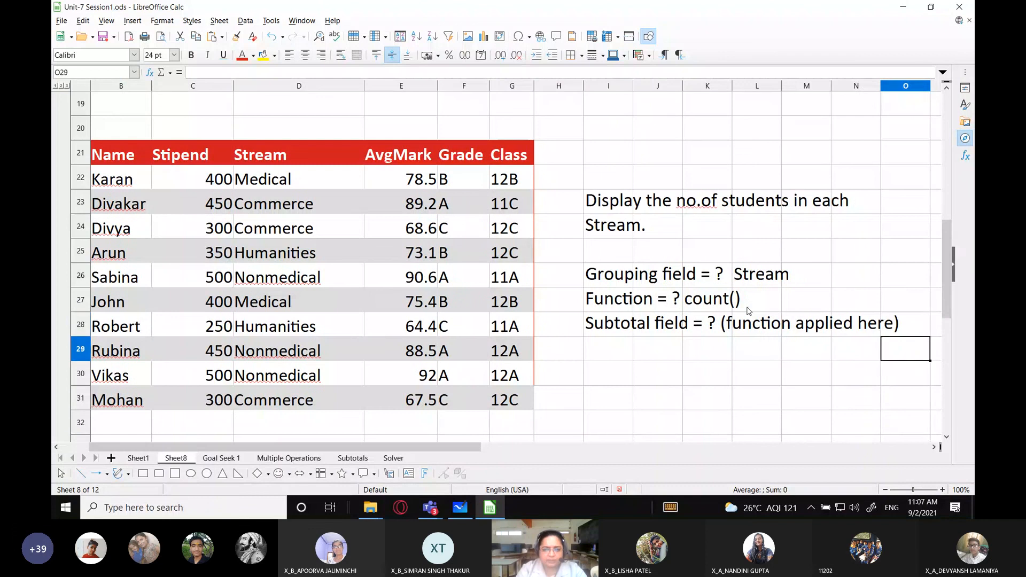
{"action": "key", "text": "Left"}
{"action": "key", "text": "Left"}
{"action": "key", "text": "Left"}
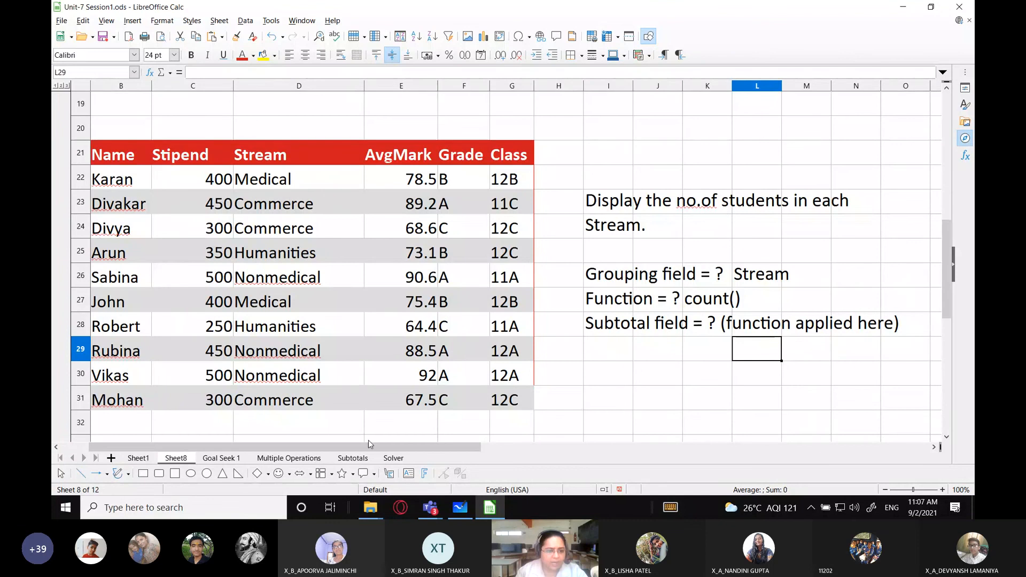
{"action": "left_click_drag", "start_coordinate": [367, 443], "coordinate": [348, 444]}
{"action": "left_click_drag", "start_coordinate": [103, 155], "coordinate": [109, 401]}
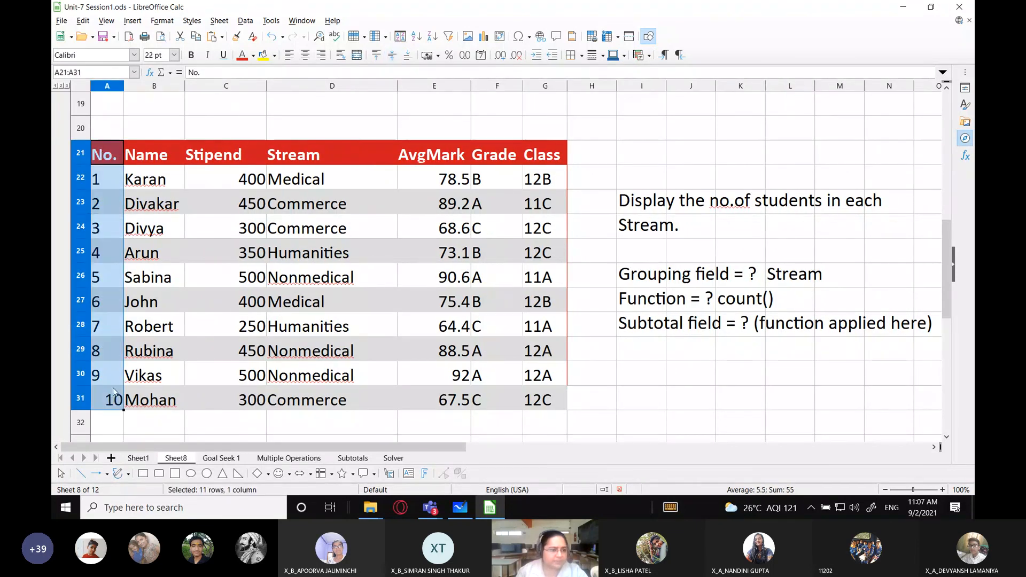
{"action": "left_click", "coordinate": [109, 182]}
{"action": "left_click", "coordinate": [790, 349]}
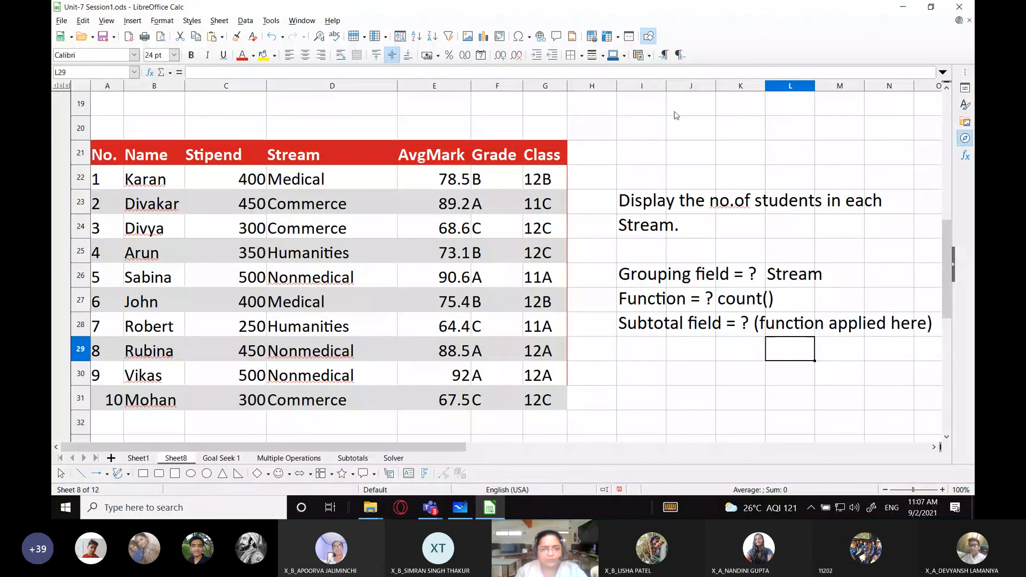
{"action": "left_click", "coordinate": [647, 133]}
{"action": "type", "text": "count"}
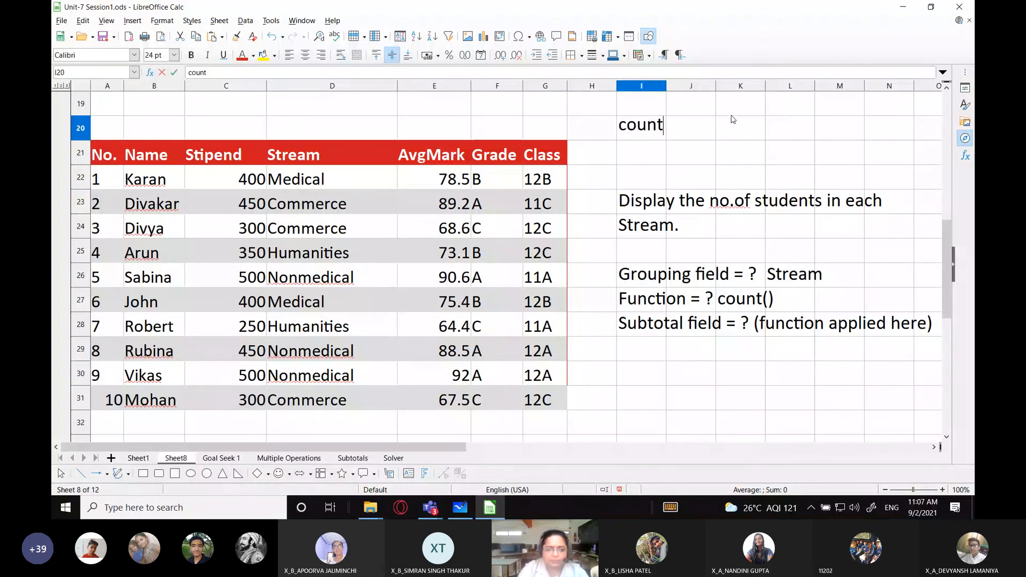
{"action": "type", "text": "()"}
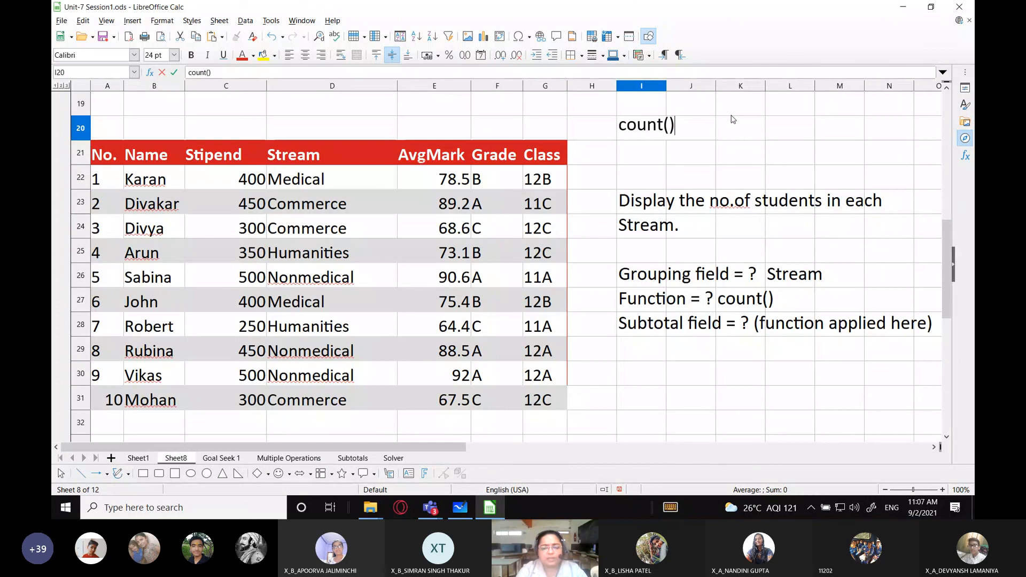
{"action": "key", "text": "BackSpace"}
{"action": "key", "text": "BackSpace"}
{"action": "key", "text": "BackSpace"}
{"action": "key", "text": "BackSpace"}
{"action": "key", "text": "BackSpace"}
{"action": "key", "text": "BackSpace"}
{"action": "key", "text": "BackSpace"}
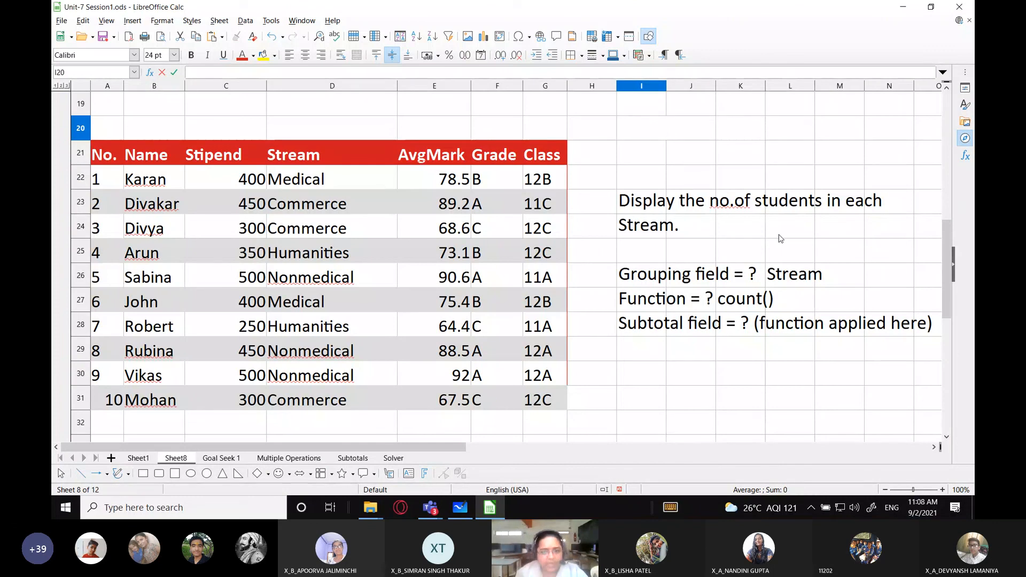
Enter "numeric field" in L29 and "No." in L30 as the answer to the subtotal field prompt
{"action": "left_click", "coordinate": [788, 350]}
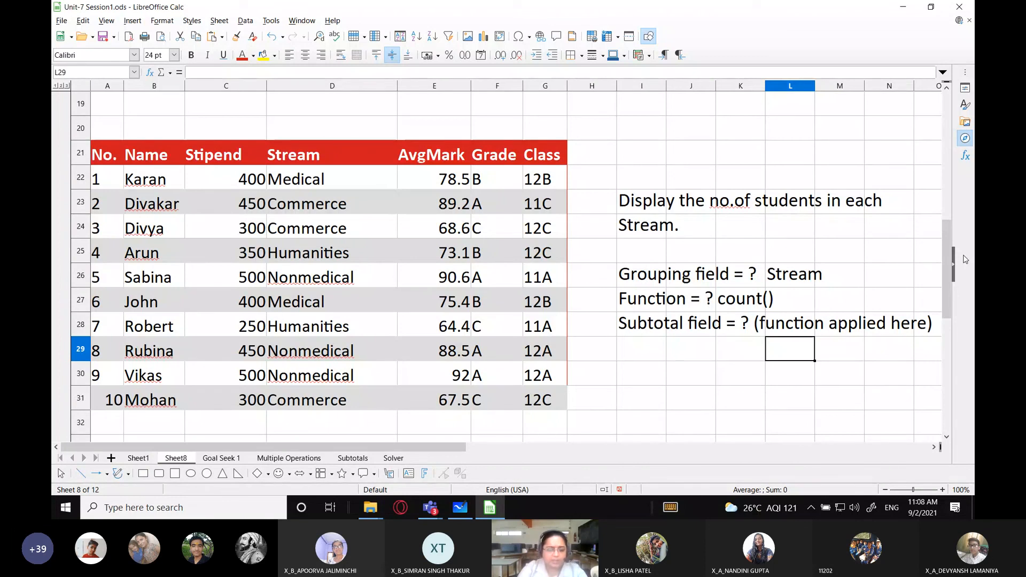
{"action": "type", "text": "numeric field"}
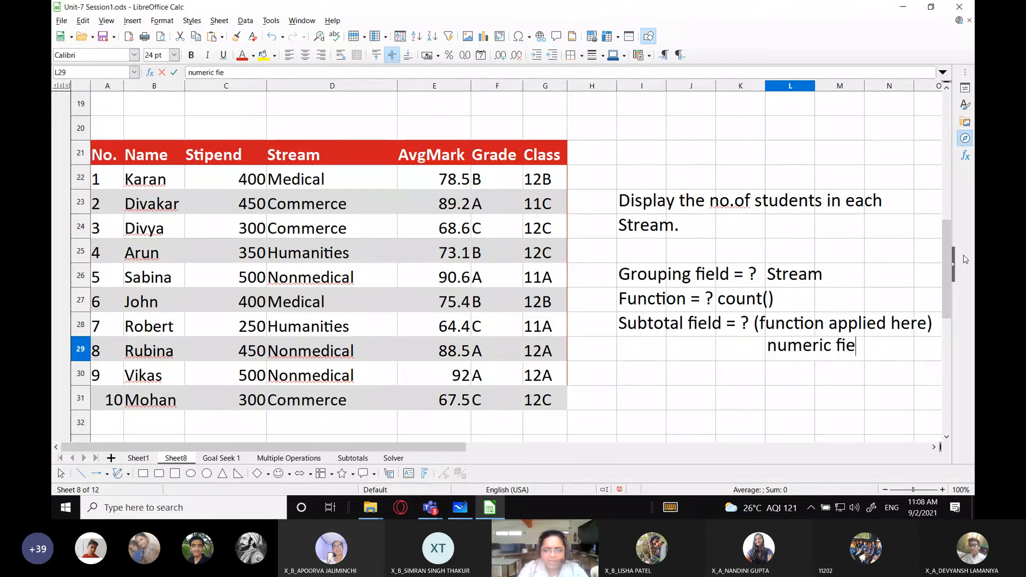
{"action": "key", "text": "Return"}
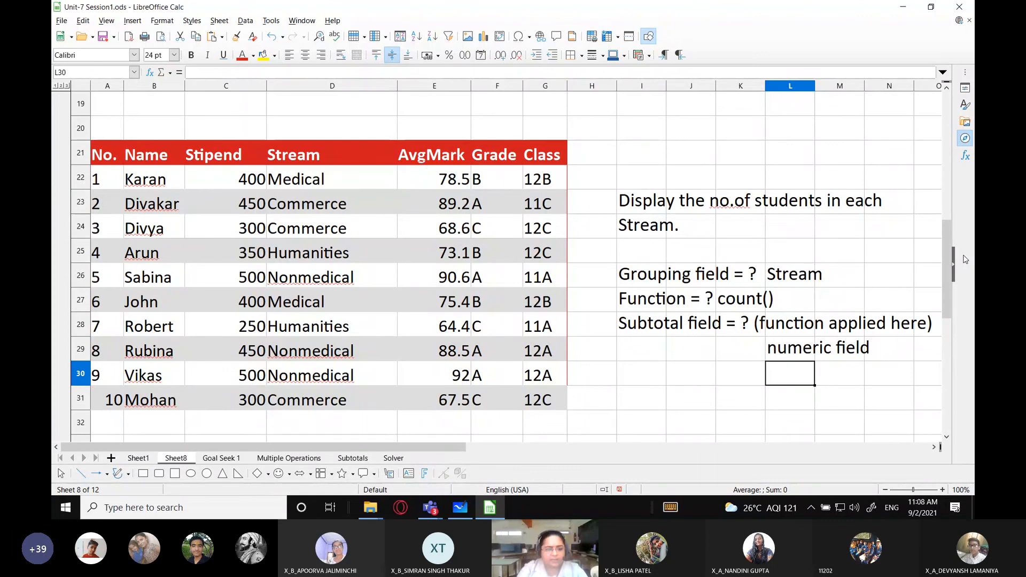
{"action": "type", "text": "No."}
{"action": "key", "text": "Return"}
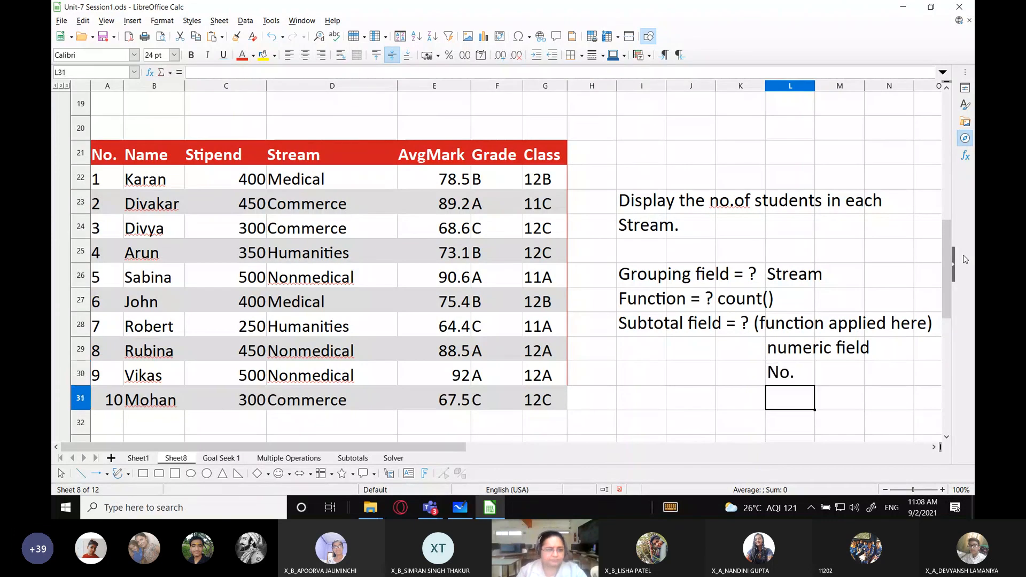
Start Subtotals for the student table A21:G31 and group the first level by Stream
{"action": "left_click_drag", "start_coordinate": [107, 154], "coordinate": [541, 398]}
{"action": "left_click", "coordinate": [252, 22]}
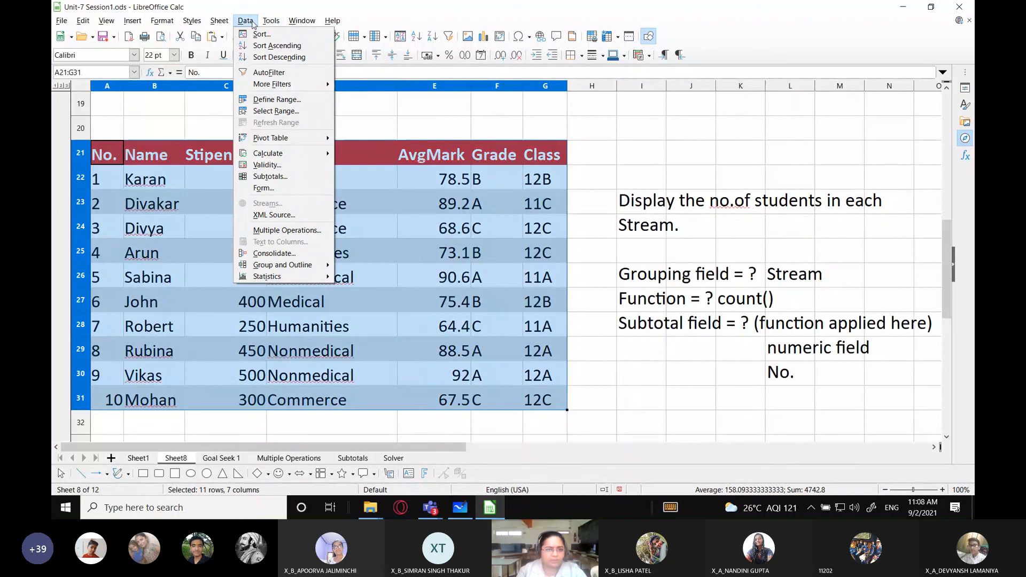
{"action": "left_click", "coordinate": [270, 176]}
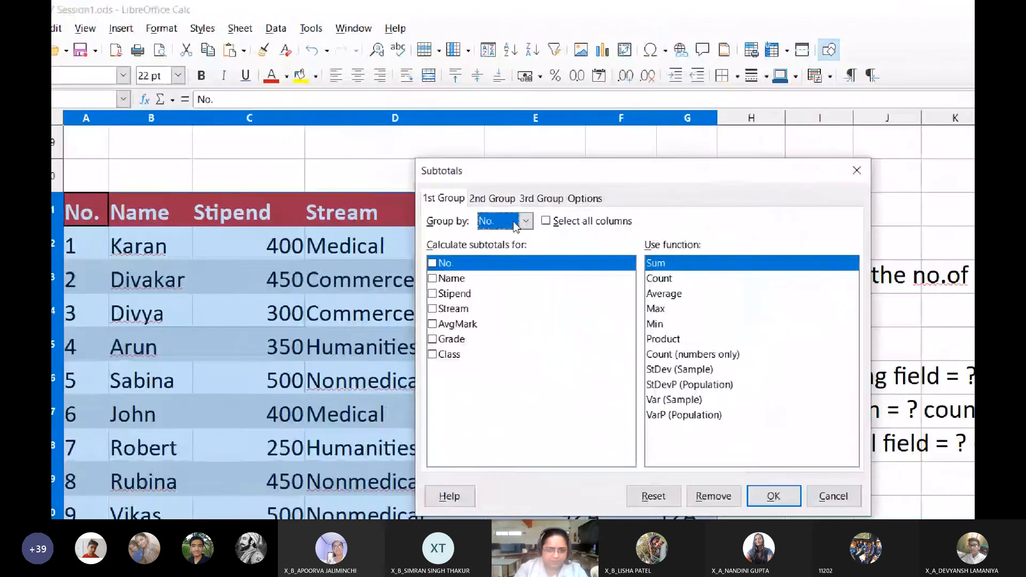
{"action": "left_click", "coordinate": [515, 227]}
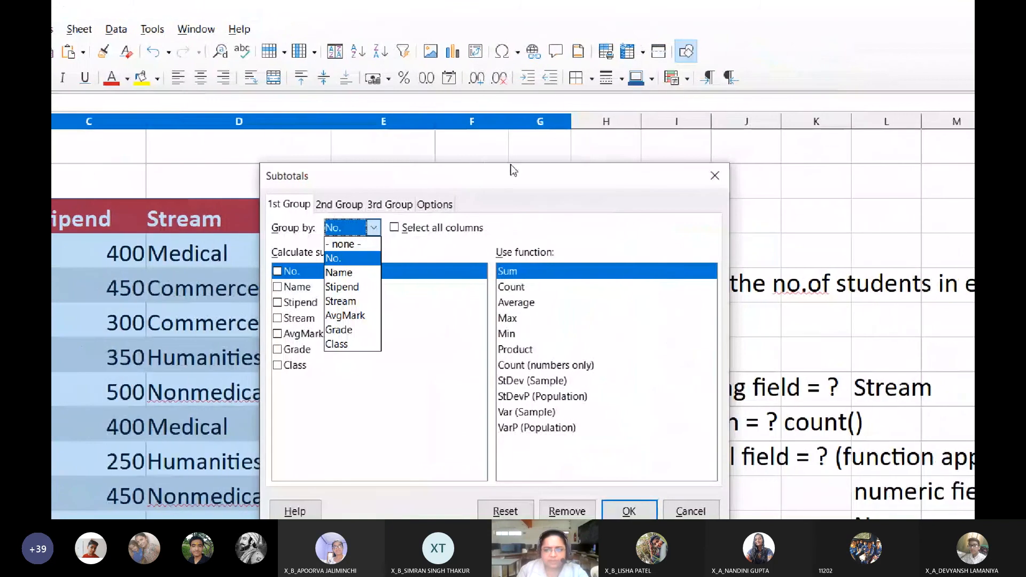
{"action": "left_click_drag", "start_coordinate": [511, 166], "coordinate": [396, 152]}
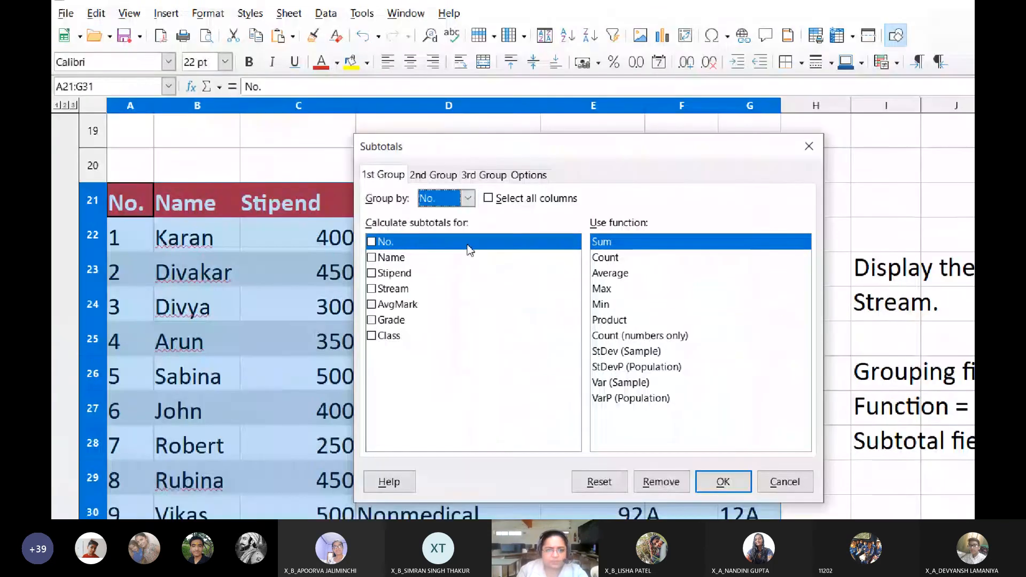
{"action": "left_click", "coordinate": [85, 79]}
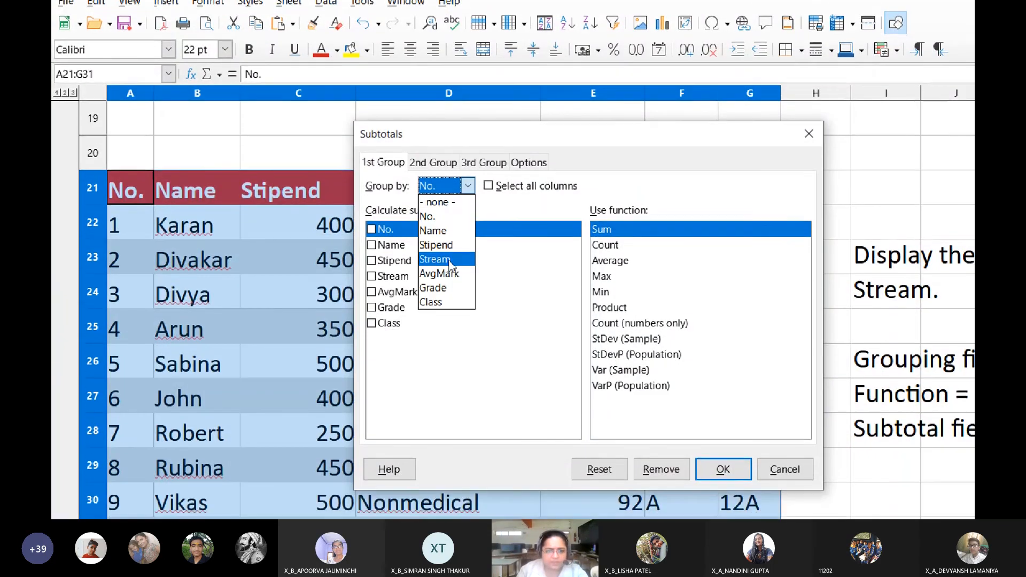
{"action": "left_click", "coordinate": [68, 156]}
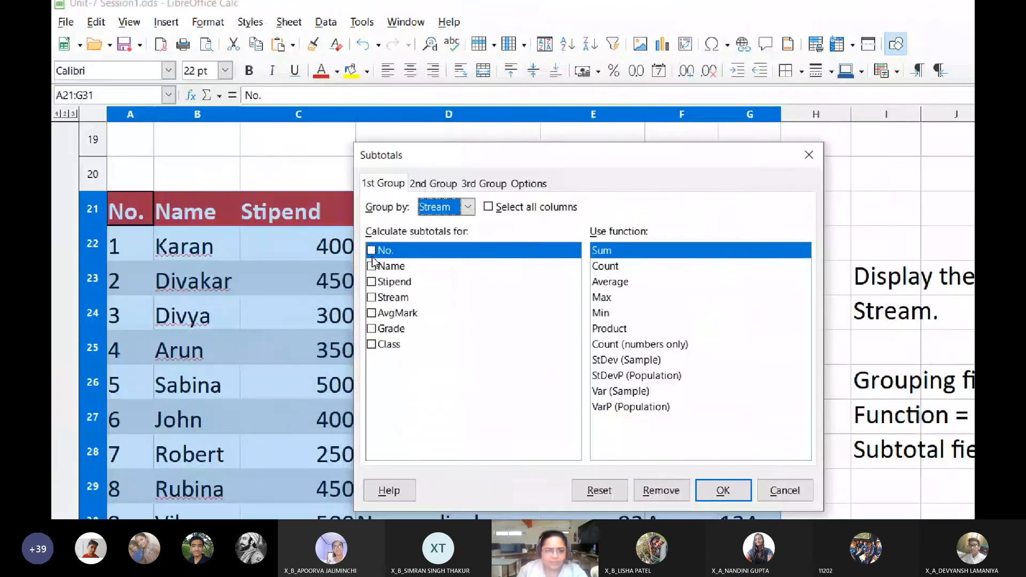
Calculate the subtotals for the No. column with the Count function and apply them to the table
{"action": "left_click", "coordinate": [372, 250]}
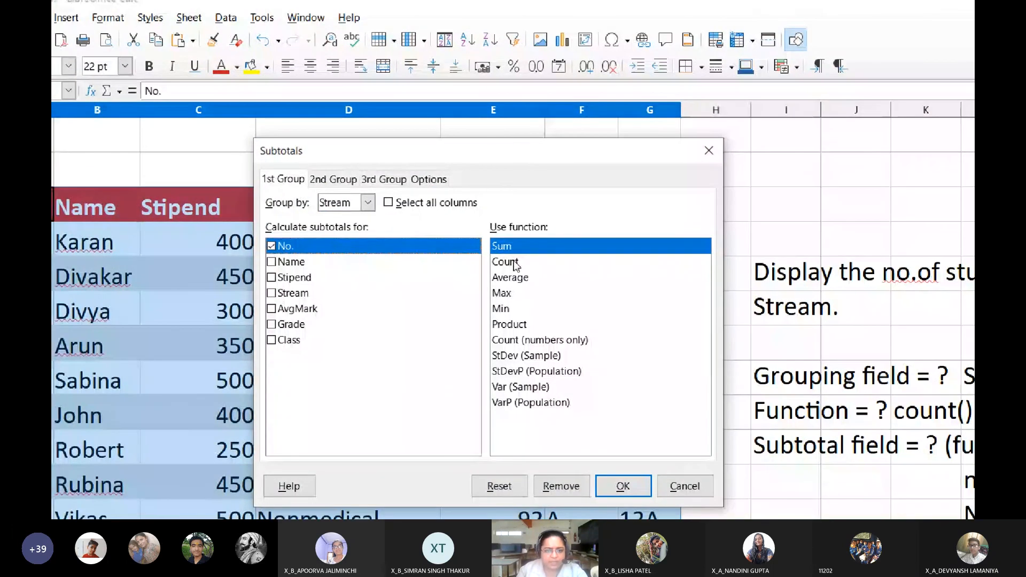
{"action": "left_click", "coordinate": [468, 236]}
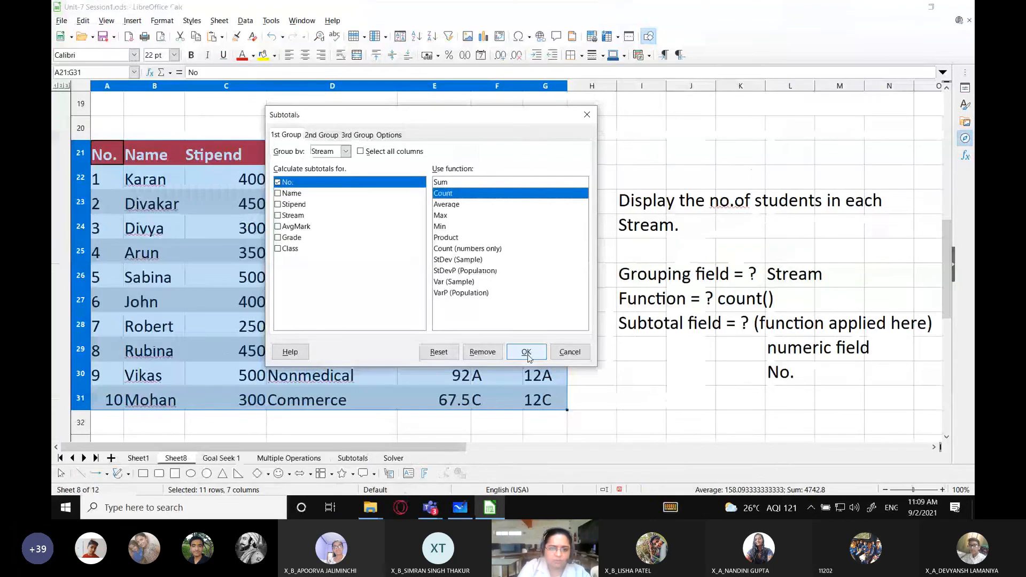
{"action": "left_click", "coordinate": [526, 352]}
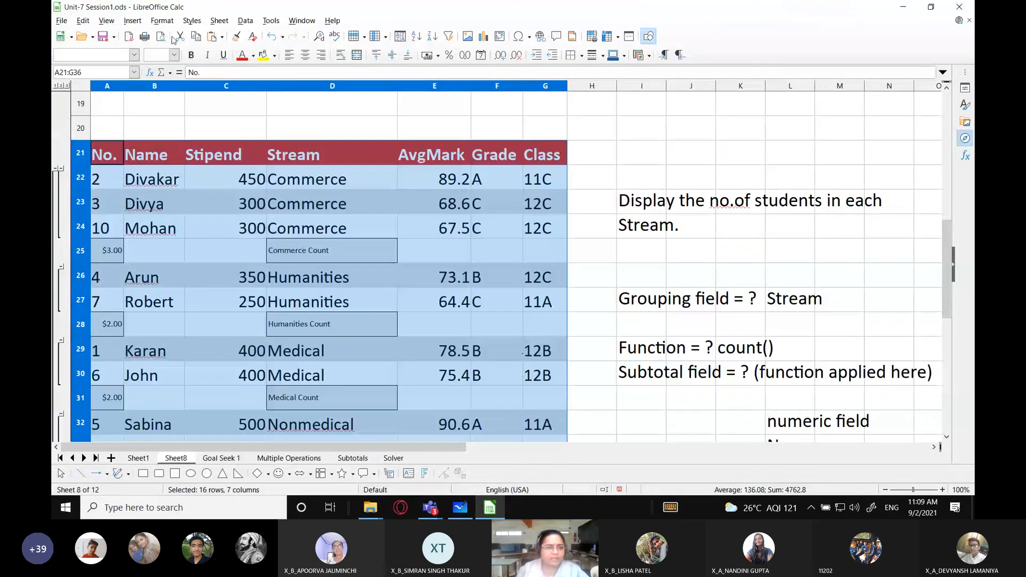
Set the subtotalled table A21:G36 to a 22 pt font size and fit its columns with the default optimal width
{"action": "left_click", "coordinate": [174, 55]}
{"action": "left_click", "coordinate": [154, 202]}
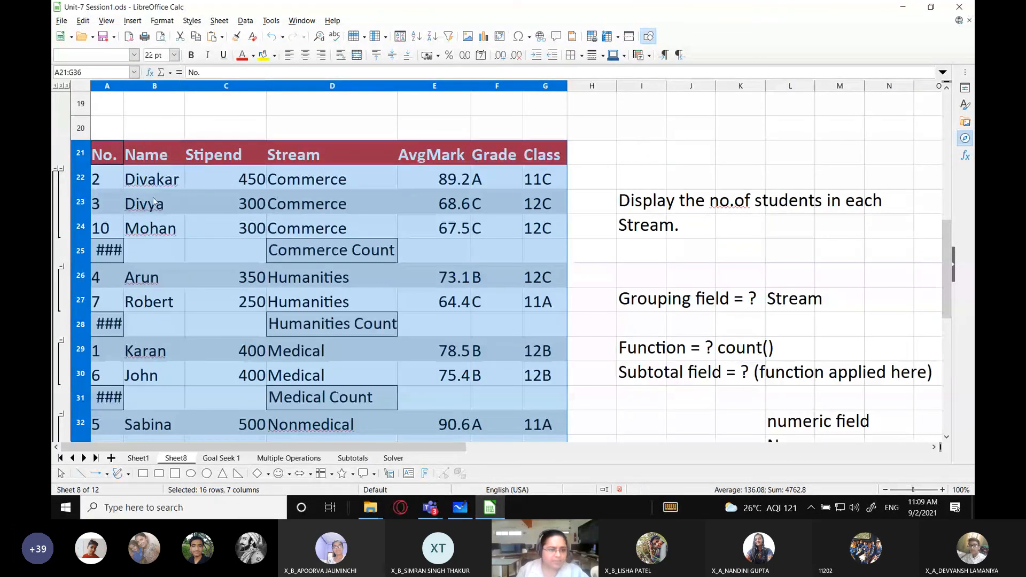
{"action": "left_click", "coordinate": [162, 20]}
{"action": "mouse_move", "coordinate": [191, 122]}
{"action": "left_click", "coordinate": [320, 137]}
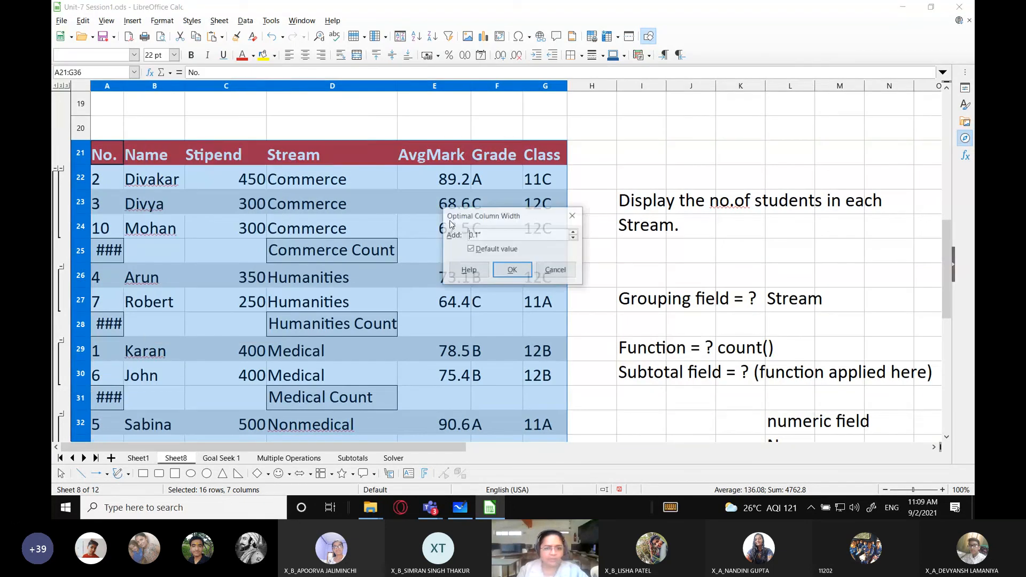
{"action": "left_click", "coordinate": [512, 269]}
{"action": "left_click", "coordinate": [514, 229]}
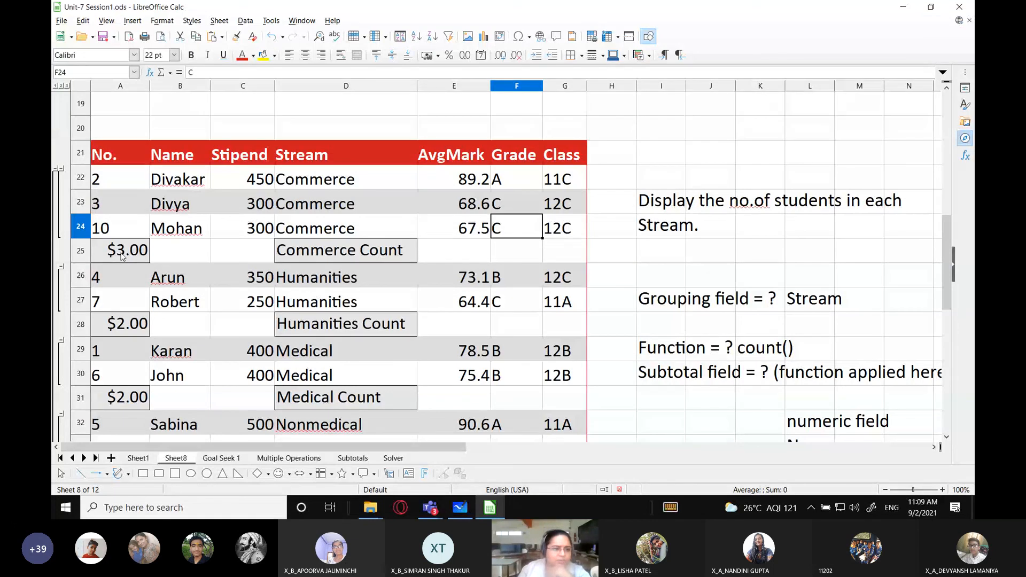
Remove the currency format from the No. column values and counts in A22:A36
{"action": "left_click_drag", "start_coordinate": [120, 179], "coordinate": [124, 374]}
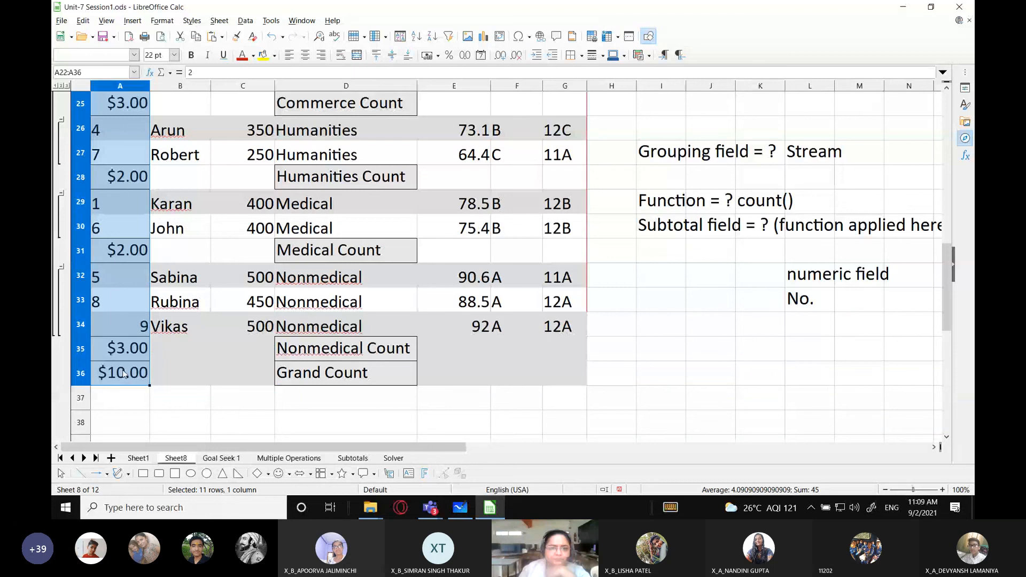
{"action": "left_click", "coordinate": [428, 55]}
{"action": "left_click", "coordinate": [427, 55]}
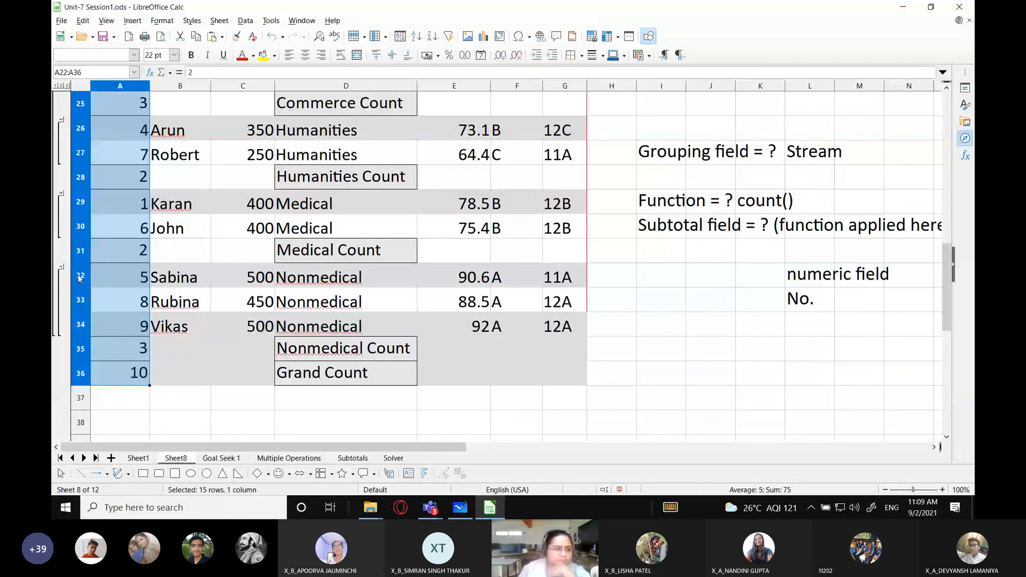
Examine the Commerce count in A25, its formula, and the Commerce entries in D22:D24 that it covers
{"action": "scroll", "coordinate": [113, 243], "scroll_direction": "up", "scroll_amount": 2}
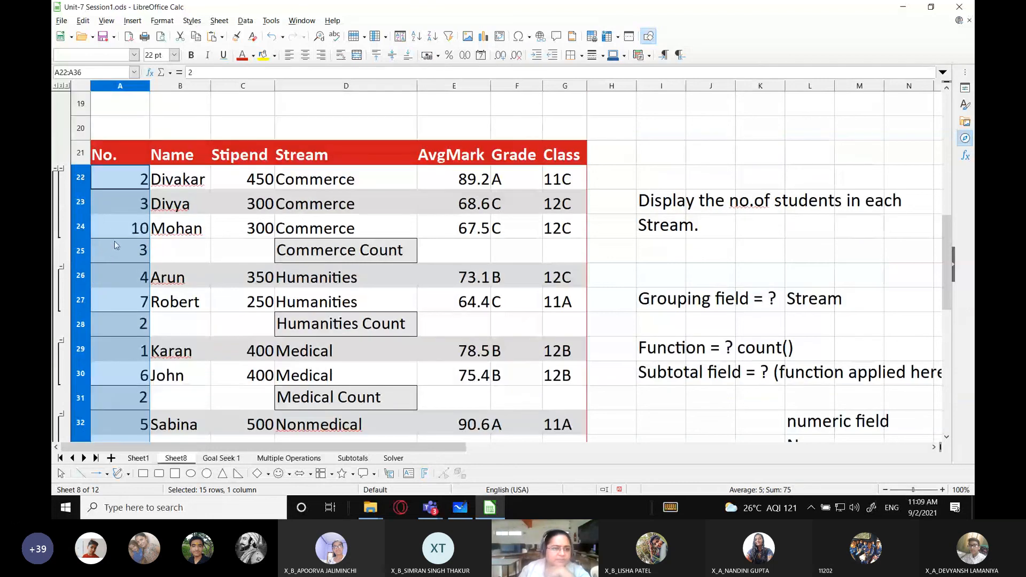
{"action": "left_click", "coordinate": [193, 254]}
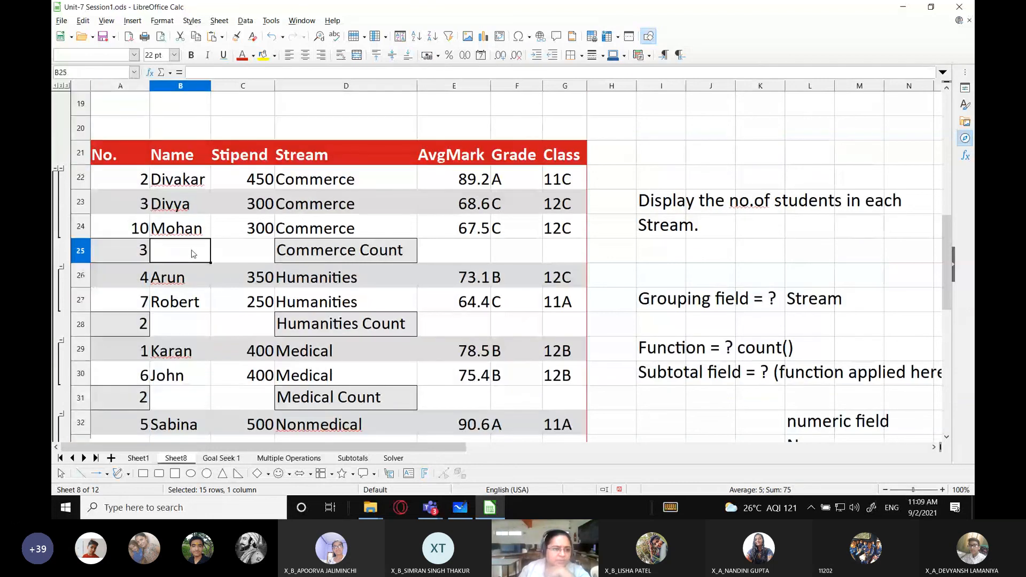
{"action": "left_click", "coordinate": [347, 251]}
{"action": "left_click", "coordinate": [133, 260]}
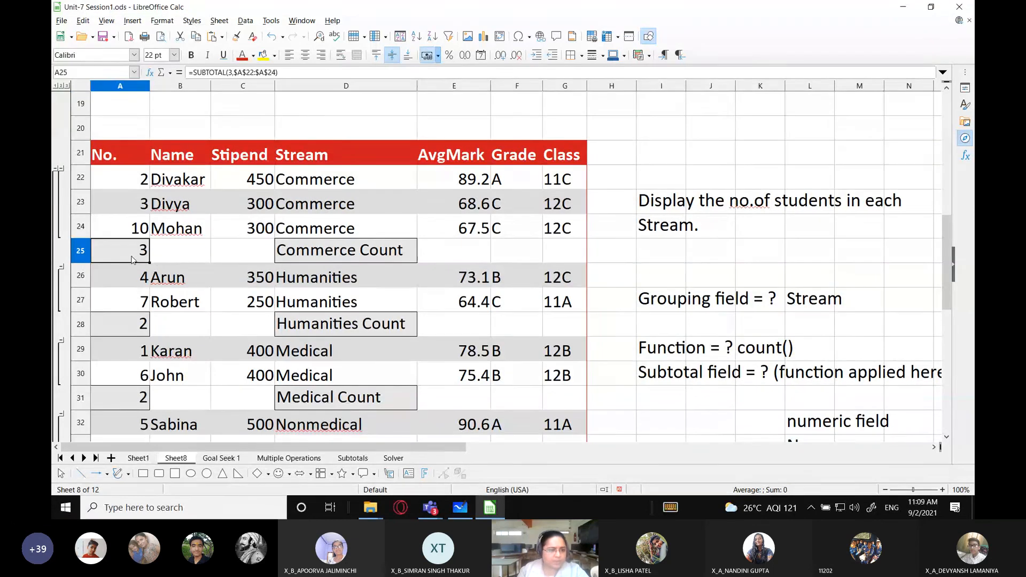
{"action": "left_click_drag", "start_coordinate": [309, 179], "coordinate": [309, 227]}
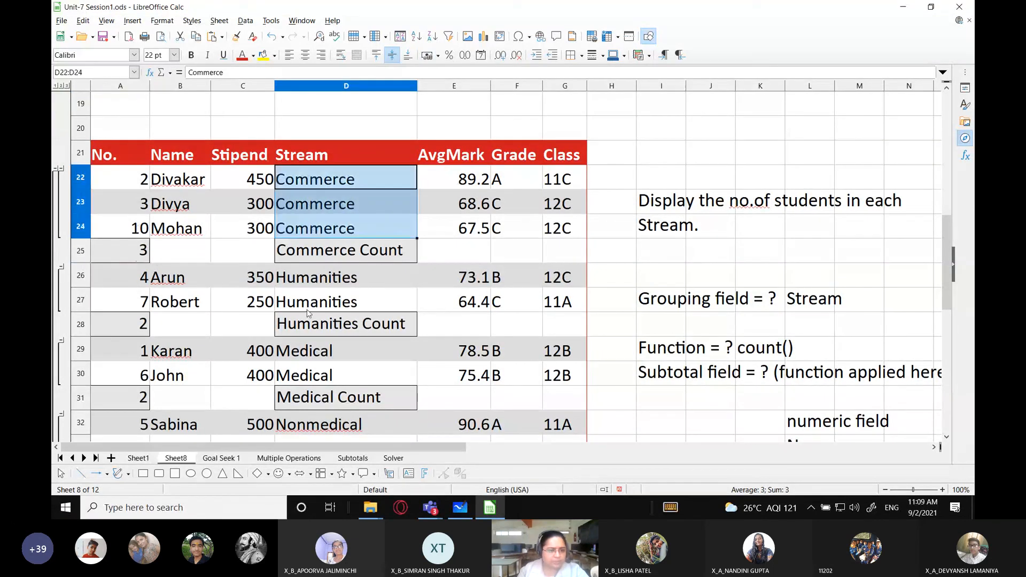
Examine the SUBTOTAL formulas behind the Commerce, Humanities, Medical, Nonmedical and Grand counts in A25, A28, A31, A35 and A36
{"action": "left_click", "coordinate": [127, 333]}
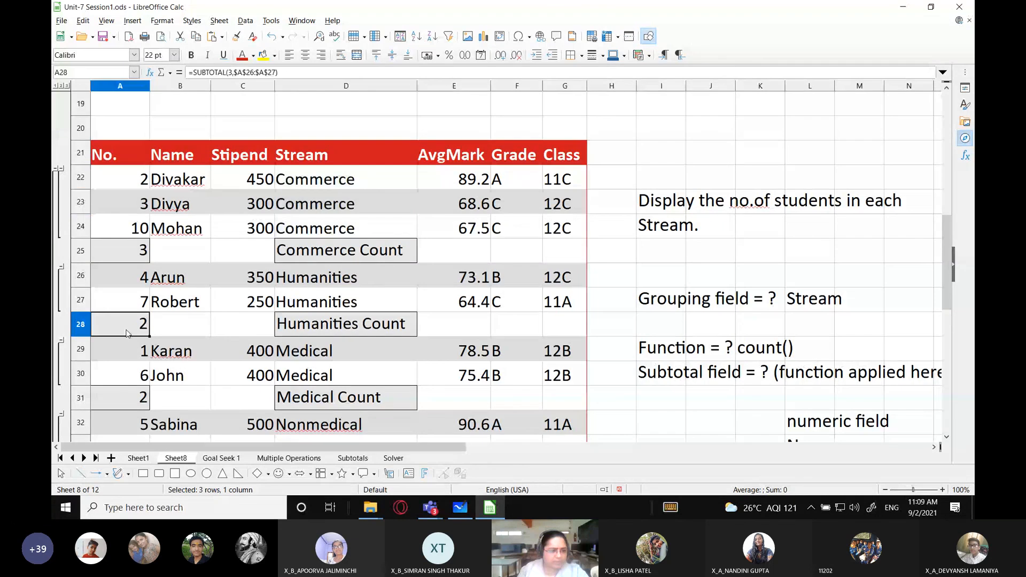
{"action": "scroll", "coordinate": [127, 333], "scroll_direction": "down", "scroll_amount": 2}
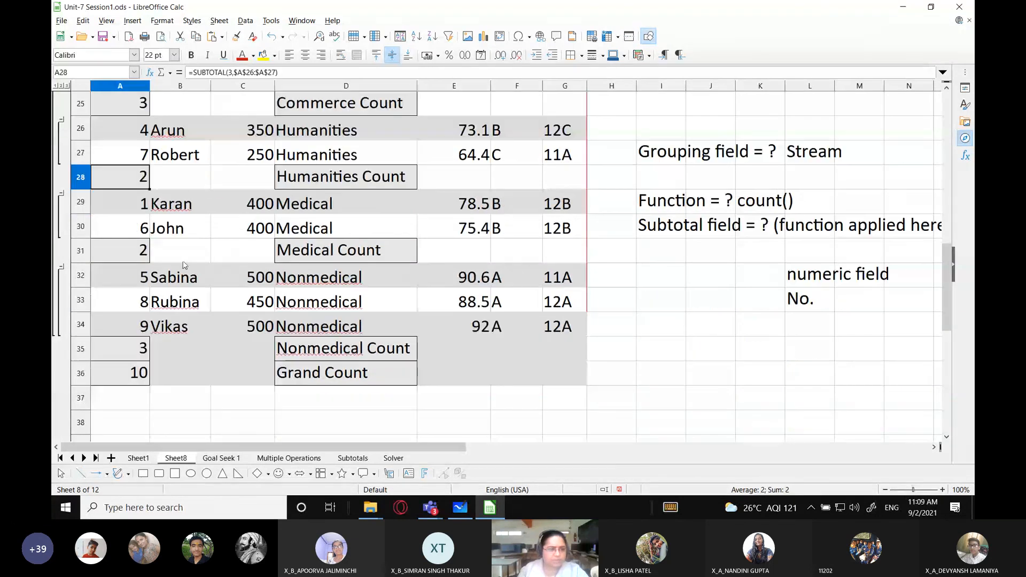
{"action": "left_click", "coordinate": [133, 257]}
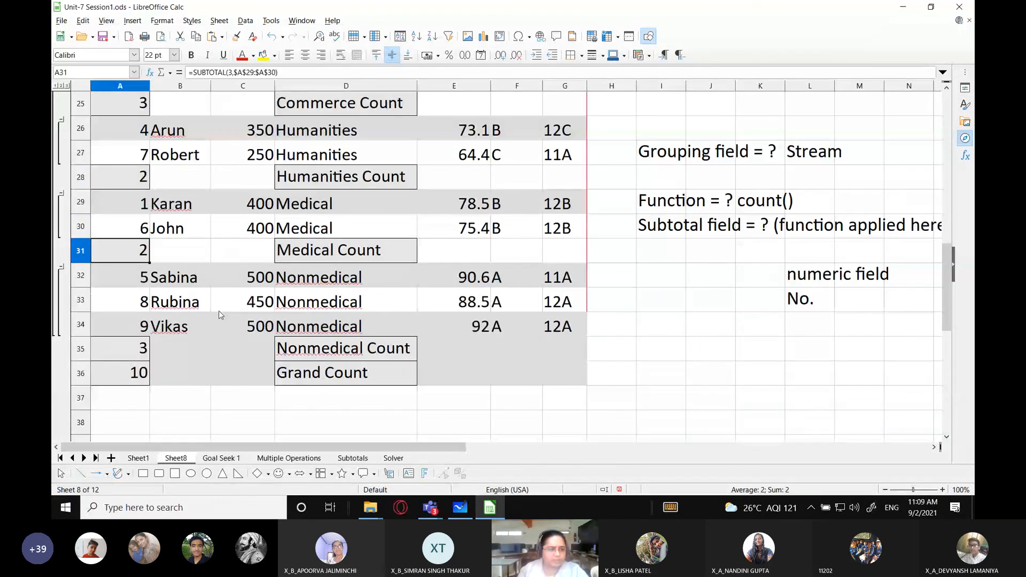
{"action": "left_click", "coordinate": [131, 350]}
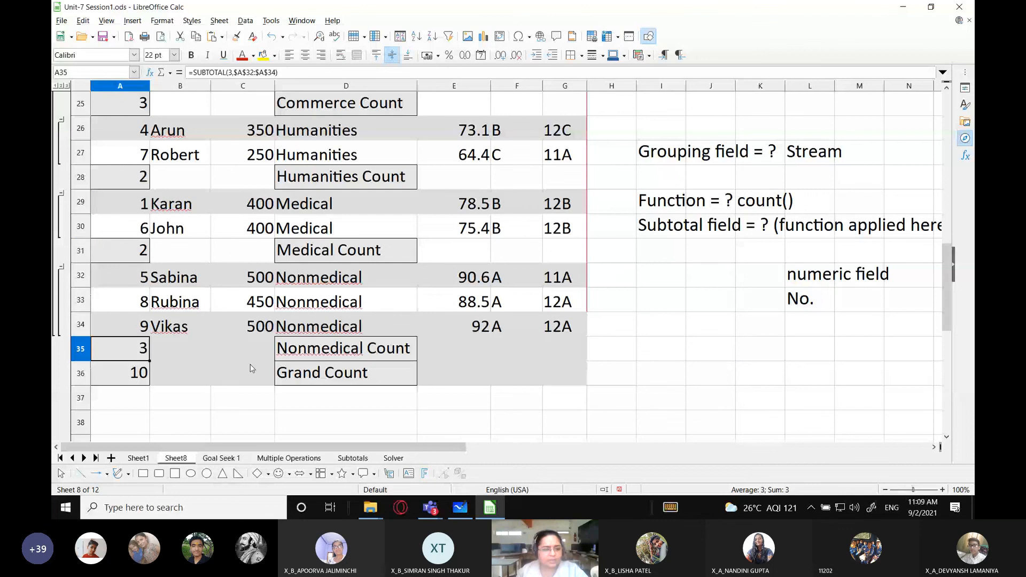
{"action": "left_click", "coordinate": [133, 378]}
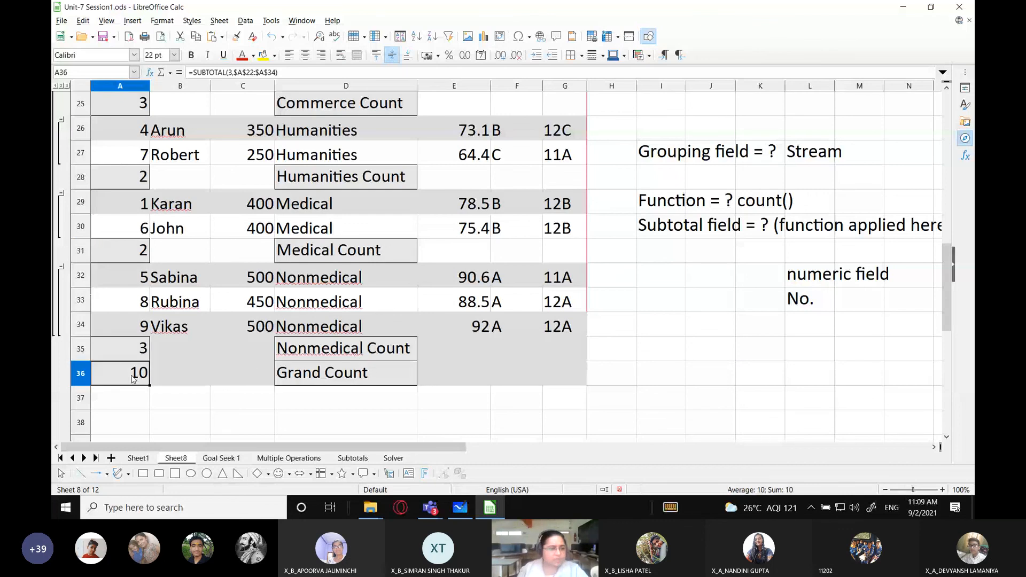
{"action": "scroll", "coordinate": [137, 368], "scroll_direction": "up", "scroll_amount": 2}
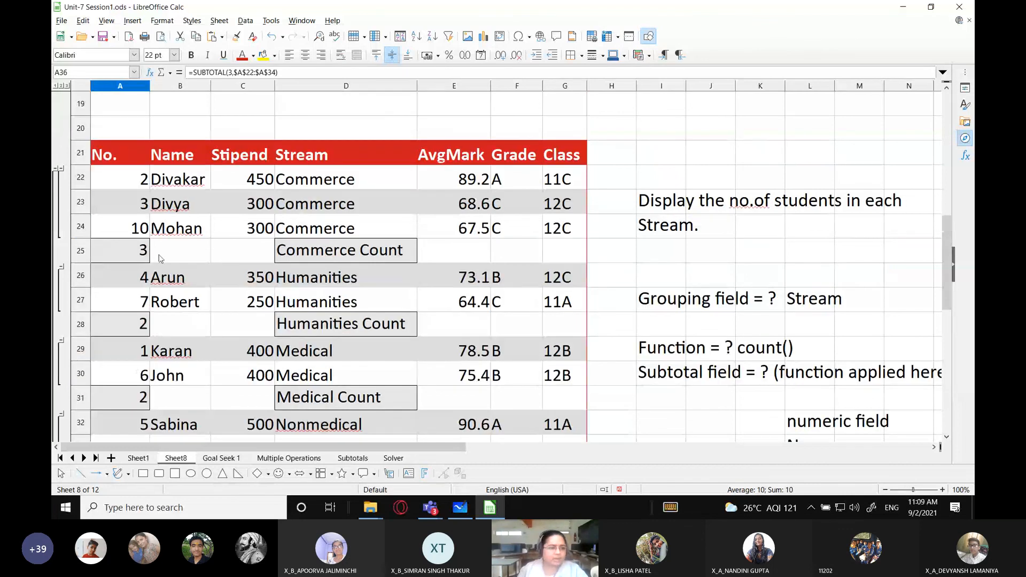
{"action": "left_click", "coordinate": [140, 256]}
{"action": "left_click", "coordinate": [140, 320]}
{"action": "scroll", "coordinate": [138, 321], "scroll_direction": "down", "scroll_amount": 2}
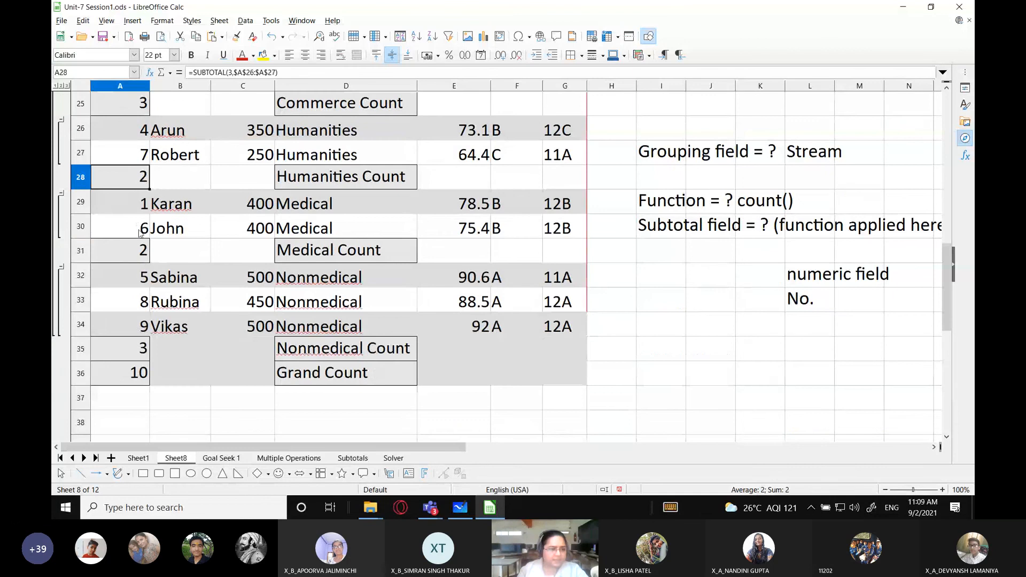
{"action": "left_click", "coordinate": [132, 257]}
{"action": "left_click", "coordinate": [133, 348]}
{"action": "left_click", "coordinate": [134, 374]}
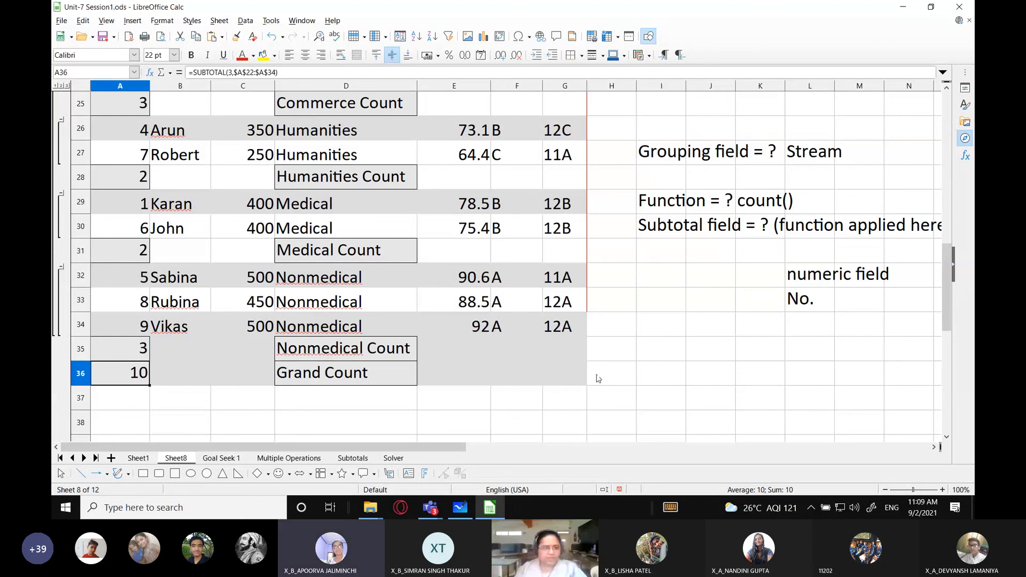
Copy the coach table T3:Z17 from the Subtotals sheet and paste it into Sheet8 at cell A39
{"action": "scroll", "coordinate": [596, 374], "scroll_direction": "down", "scroll_amount": 3}
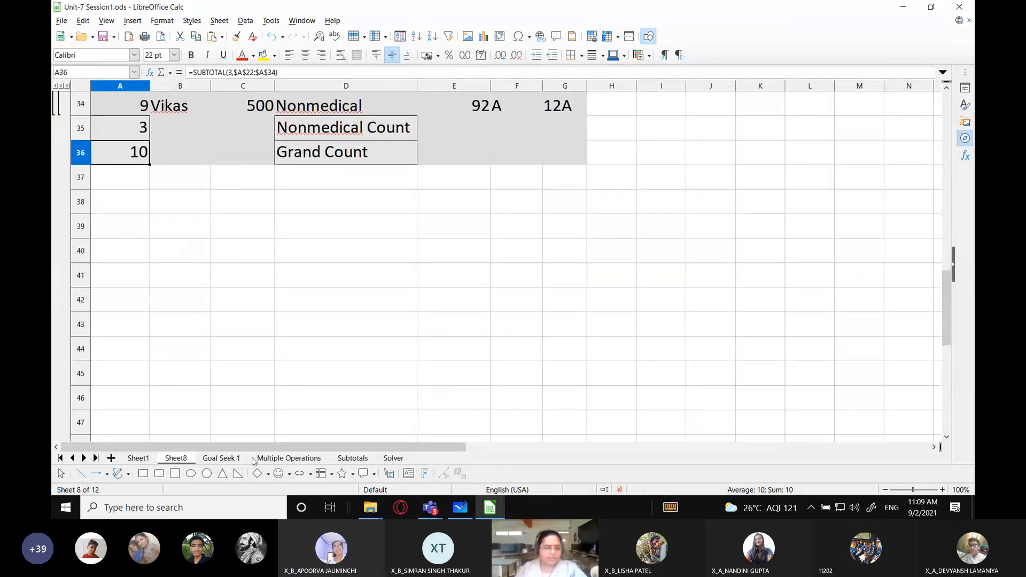
{"action": "left_click", "coordinate": [352, 458]}
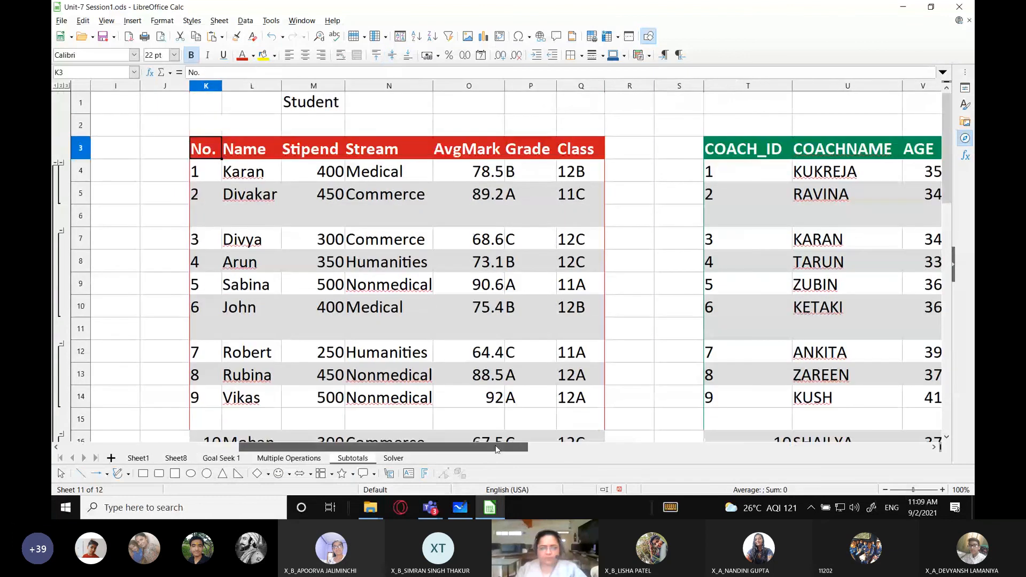
{"action": "left_click_drag", "start_coordinate": [496, 449], "coordinate": [661, 449]}
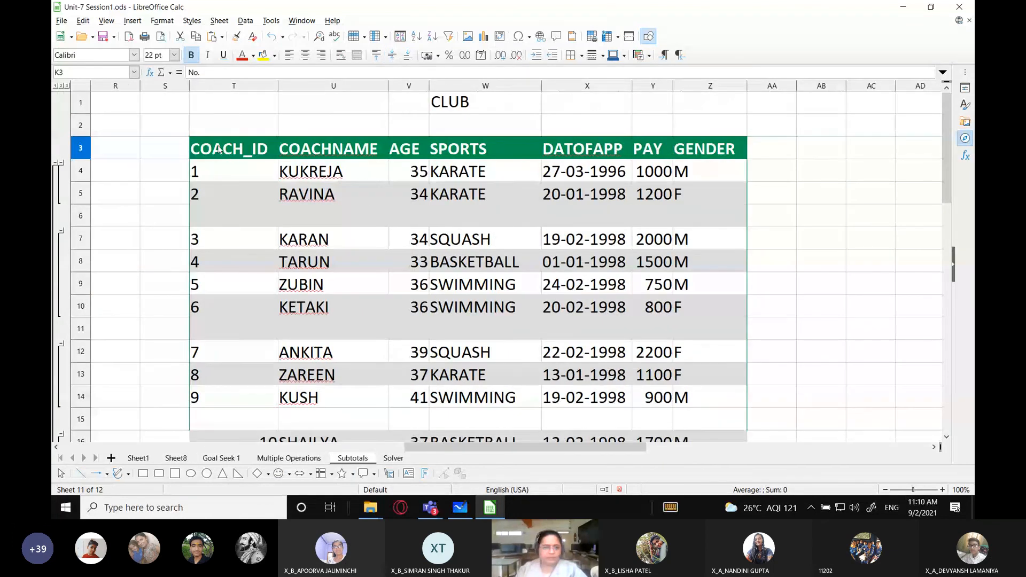
{"action": "left_click_drag", "start_coordinate": [219, 149], "coordinate": [675, 277]}
{"action": "key", "text": "ctrl+c"}
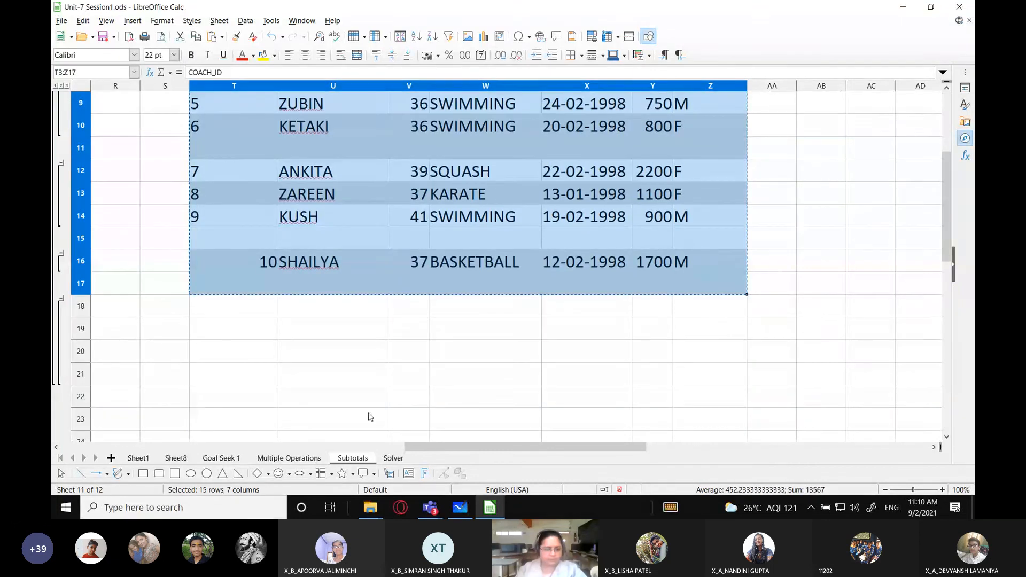
{"action": "left_click", "coordinate": [176, 458]}
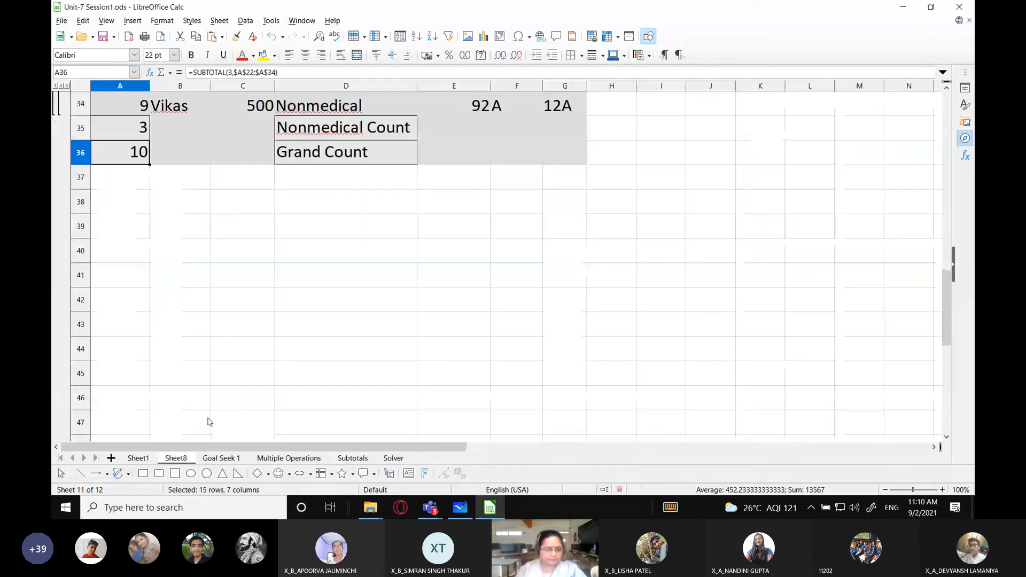
{"action": "left_click", "coordinate": [127, 231]}
{"action": "key", "text": "ctrl+v"}
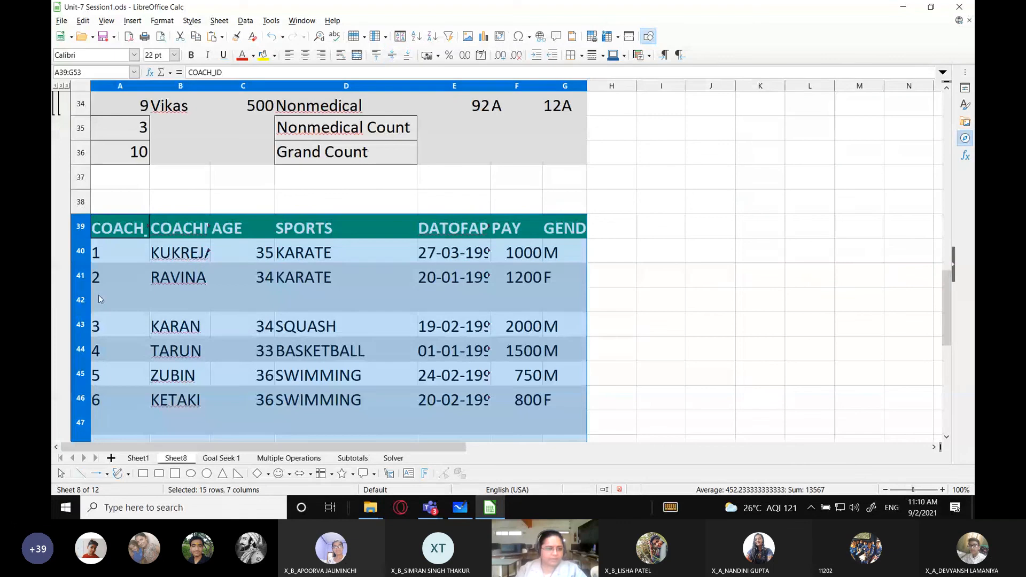
Delete the empty rows 42, 47, 51 and 53 from the pasted coach table
{"action": "left_click", "coordinate": [80, 301]}
{"action": "scroll", "coordinate": [84, 328], "scroll_direction": "down", "scroll_amount": 1}
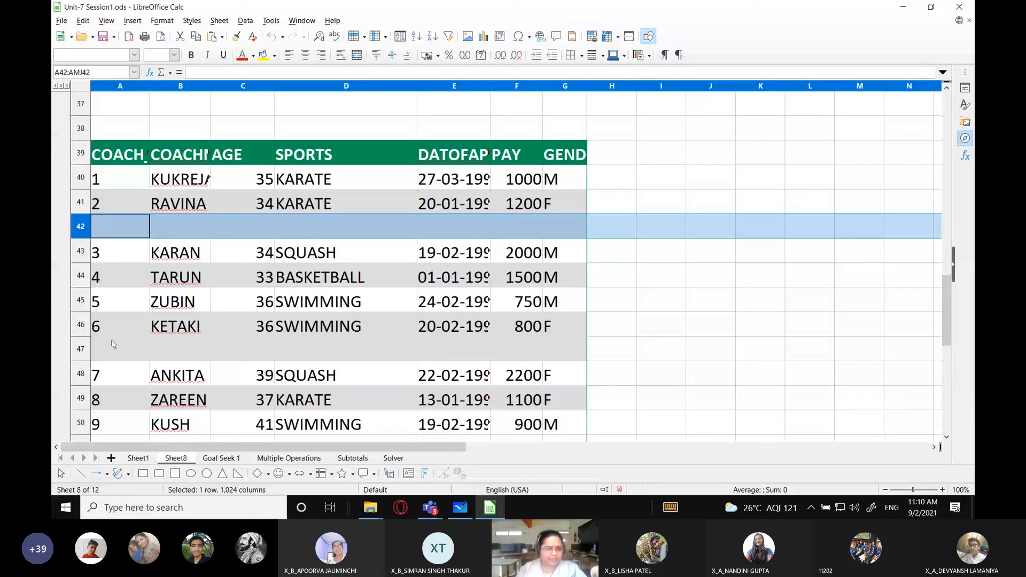
{"action": "left_click", "coordinate": [80, 351], "text": "ctrl"}
{"action": "scroll", "coordinate": [84, 350], "scroll_direction": "down", "scroll_amount": 2}
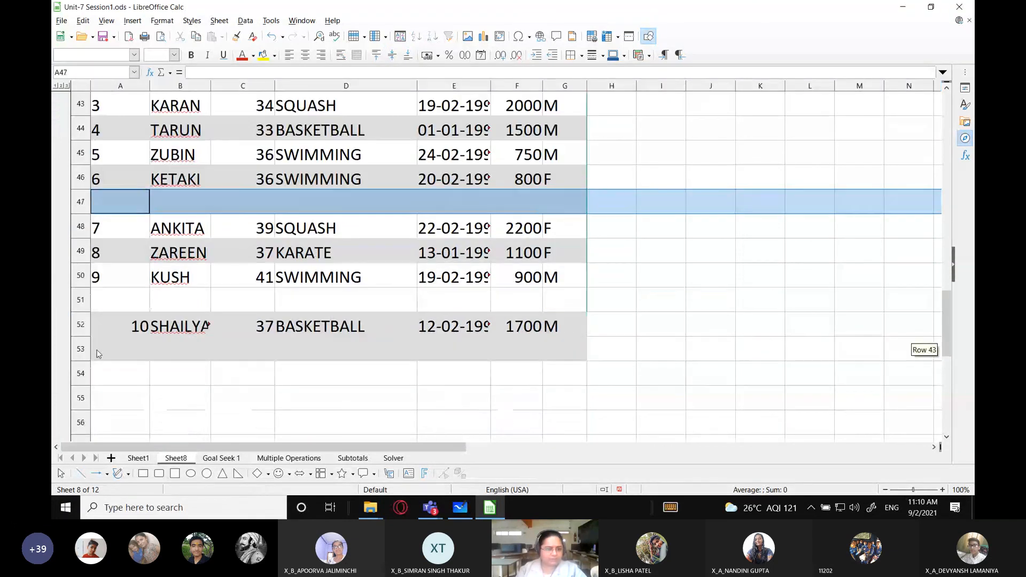
{"action": "left_click", "coordinate": [83, 302], "text": "ctrl"}
{"action": "left_click", "coordinate": [83, 350], "text": "ctrl"}
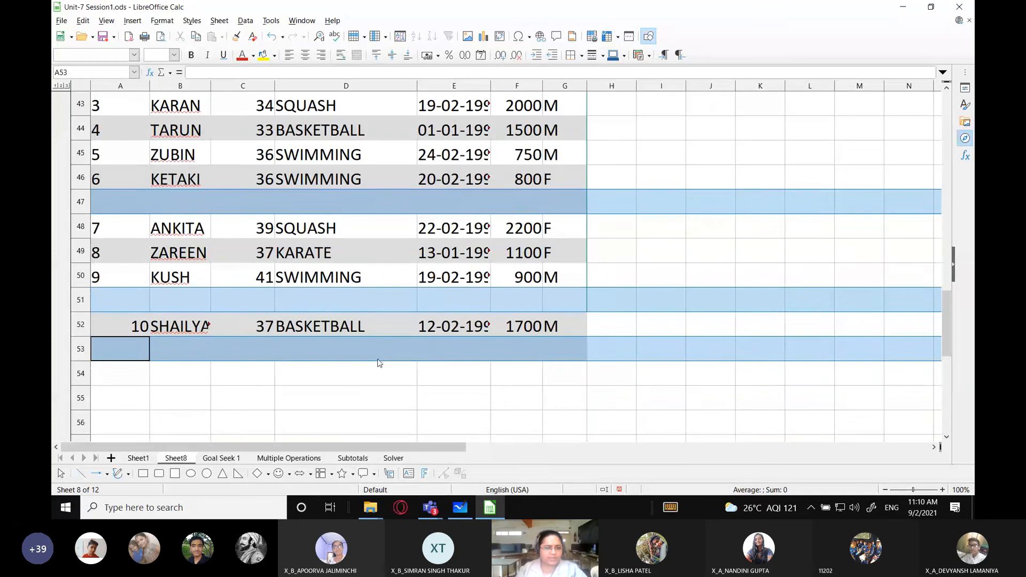
{"action": "scroll", "coordinate": [379, 363], "scroll_direction": "up", "scroll_amount": 3}
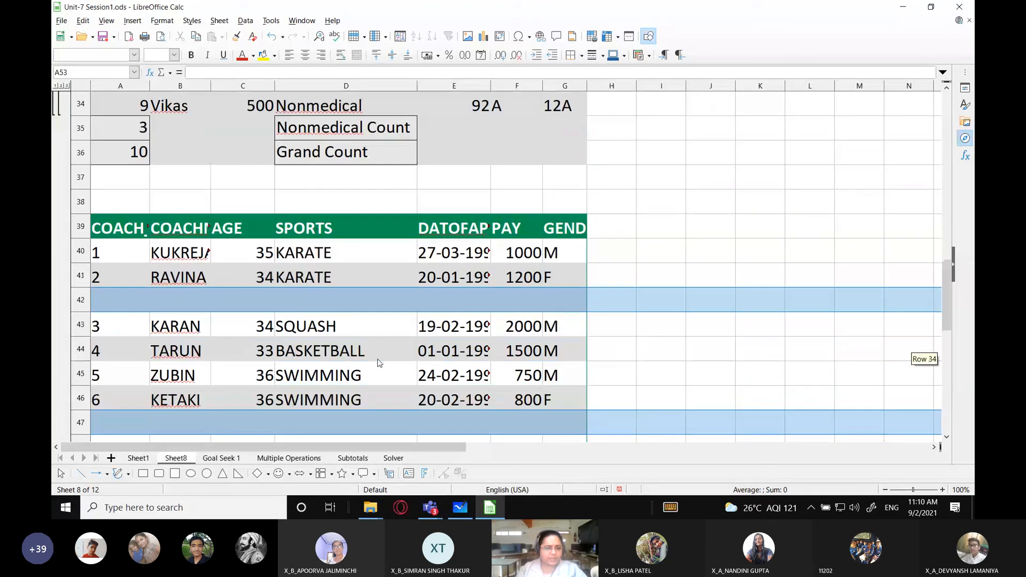
{"action": "left_click", "coordinate": [173, 21]}
{"action": "mouse_move", "coordinate": [199, 114]}
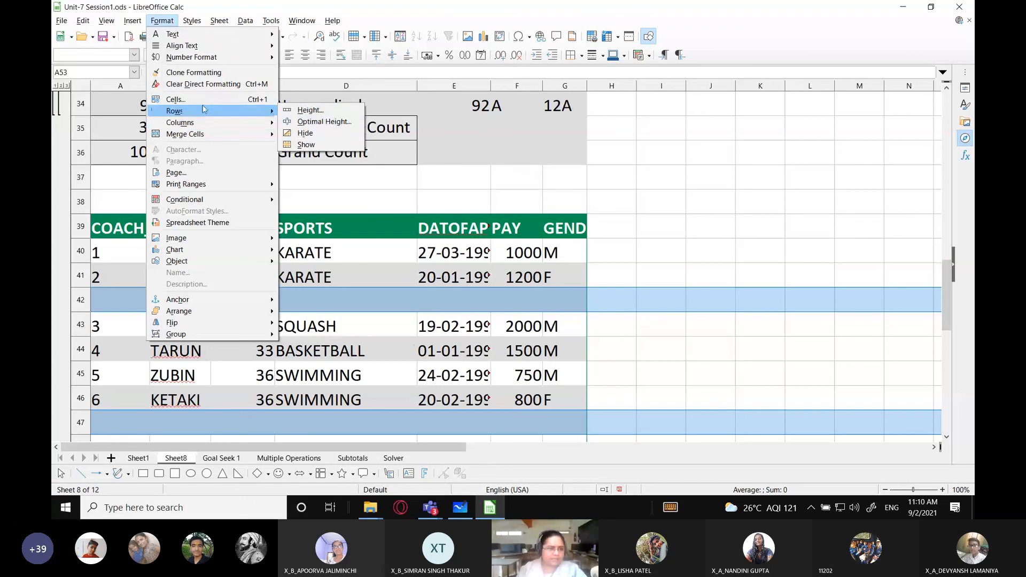
{"action": "mouse_move", "coordinate": [134, 21]}
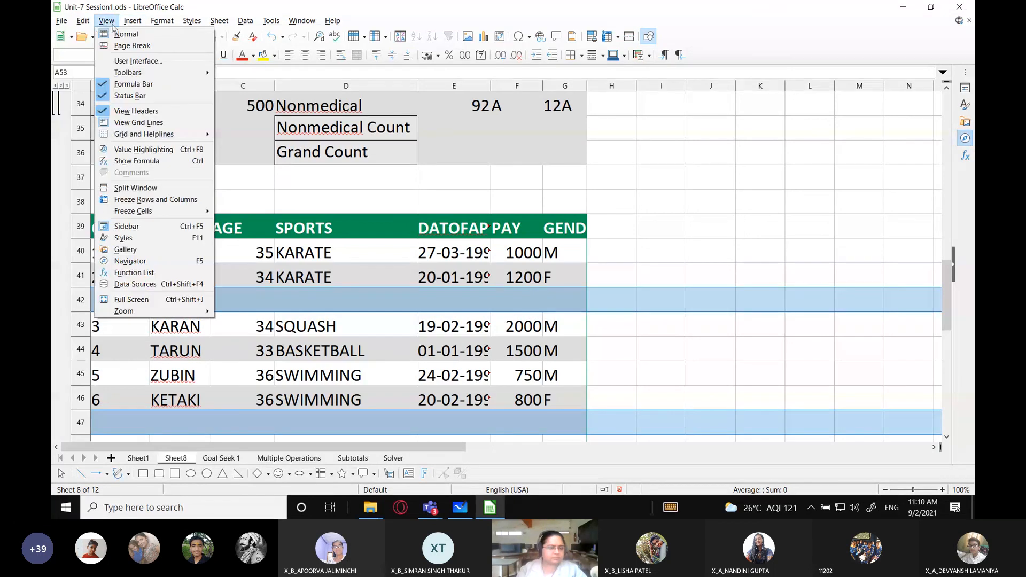
{"action": "mouse_move", "coordinate": [163, 28]}
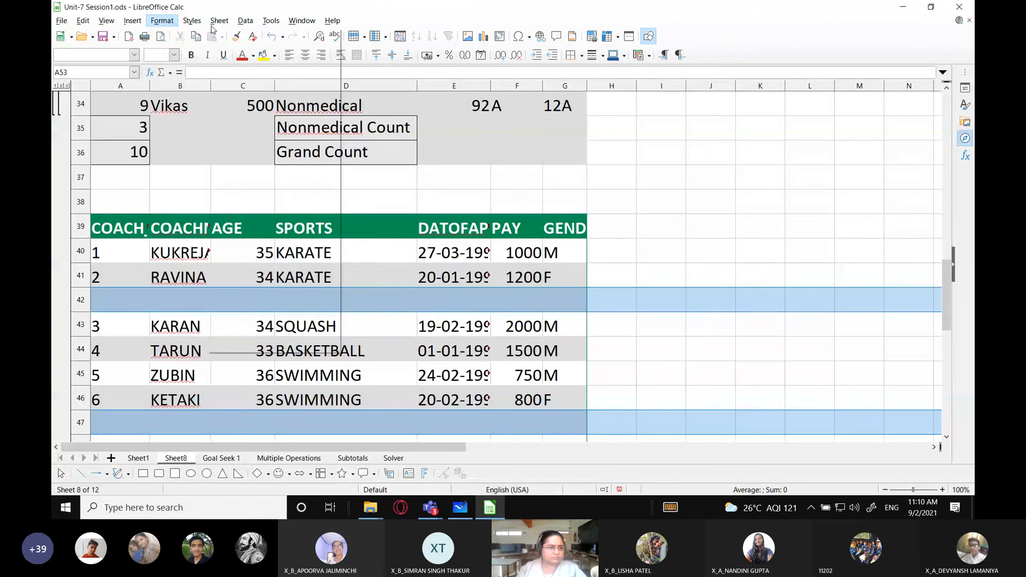
{"action": "mouse_move", "coordinate": [219, 23]}
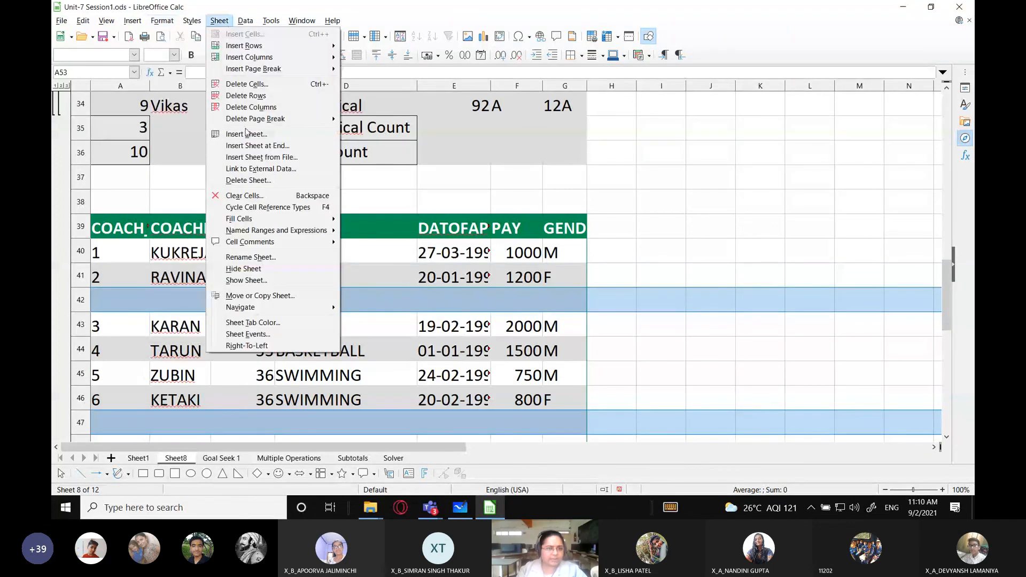
{"action": "left_click", "coordinate": [261, 96]}
{"action": "left_click", "coordinate": [453, 349]}
{"action": "scroll", "coordinate": [470, 363], "scroll_direction": "down", "scroll_amount": 2}
{"action": "scroll", "coordinate": [482, 375], "scroll_direction": "up", "scroll_amount": 1}
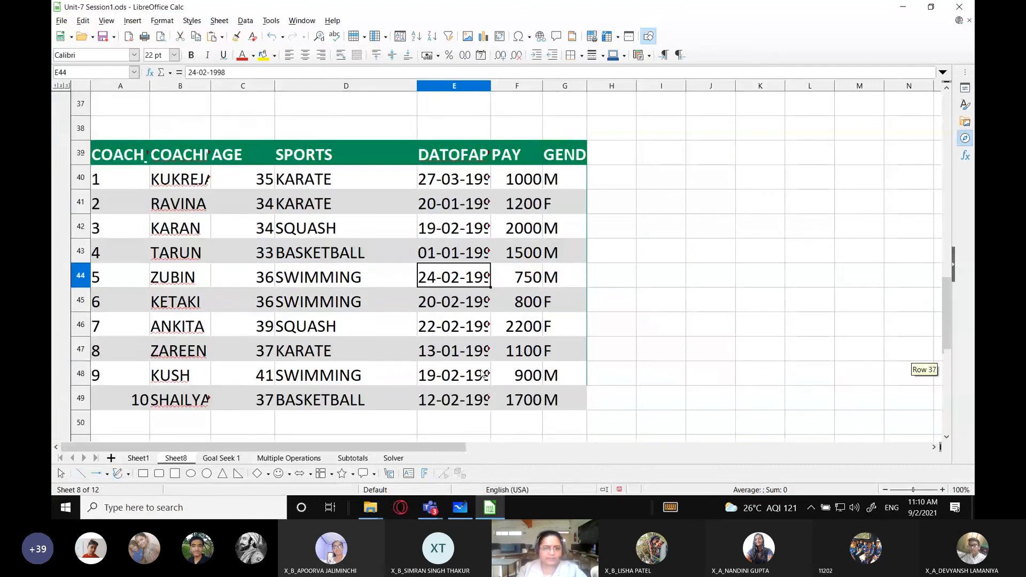
Widen columns E, B and A so the DATOFAPP, COACHNAME and COACH_ID contents fit
{"action": "left_click", "coordinate": [489, 86]}
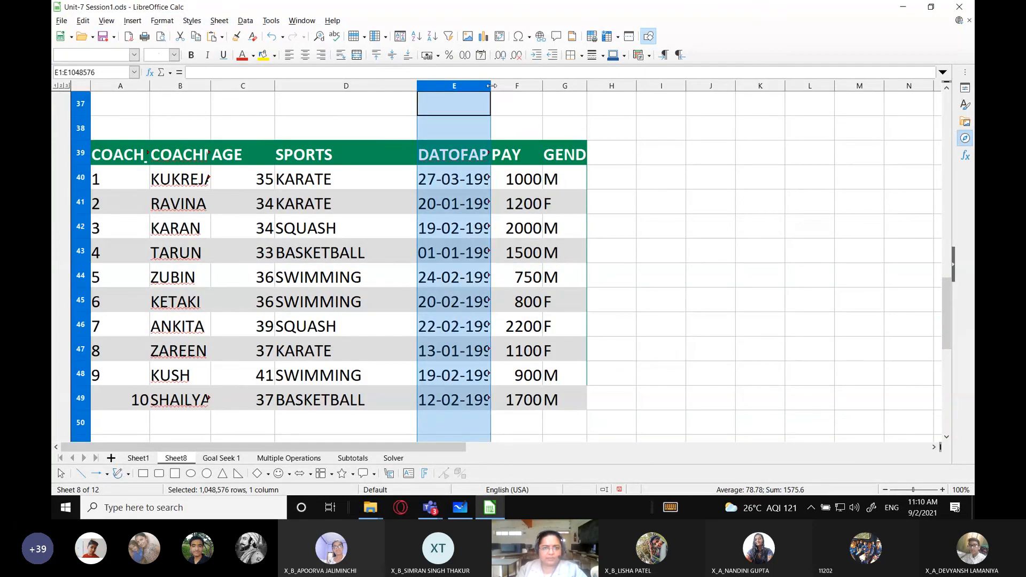
{"action": "left_click_drag", "start_coordinate": [489, 85], "coordinate": [515, 84]}
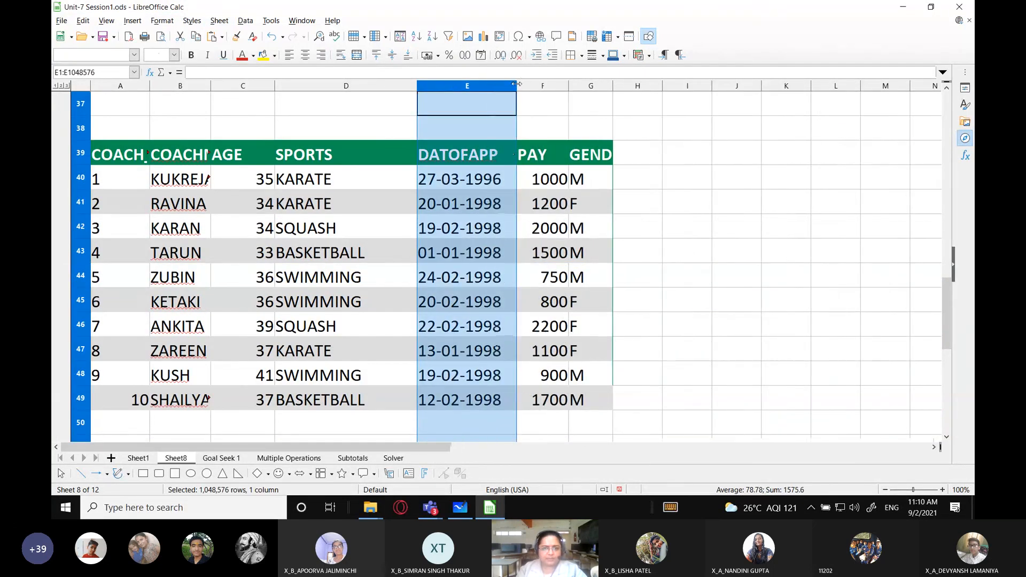
{"action": "left_click", "coordinate": [687, 228]}
{"action": "scroll", "coordinate": [363, 184], "scroll_direction": "up", "scroll_amount": 1}
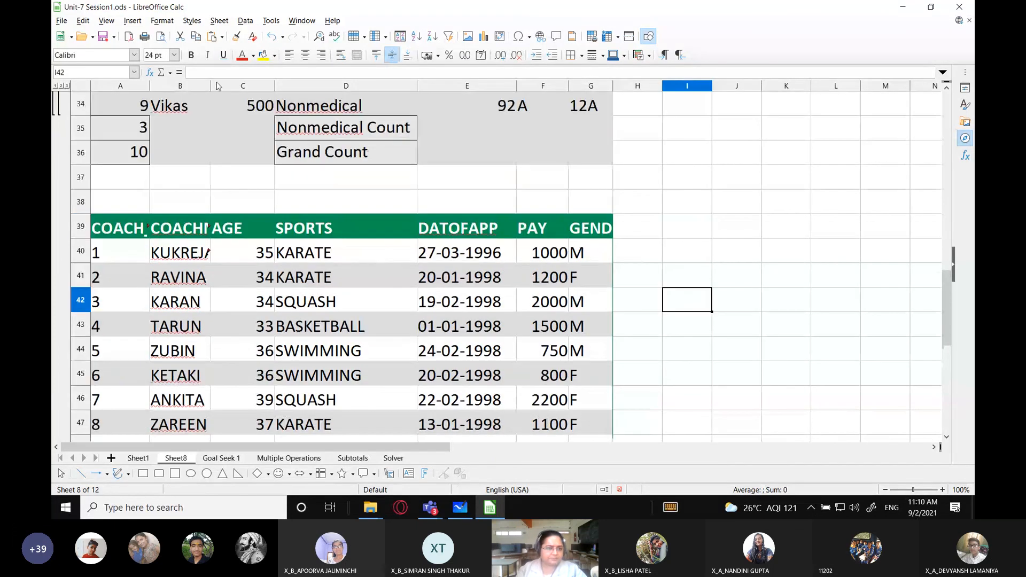
{"action": "left_click_drag", "start_coordinate": [211, 83], "coordinate": [256, 83]}
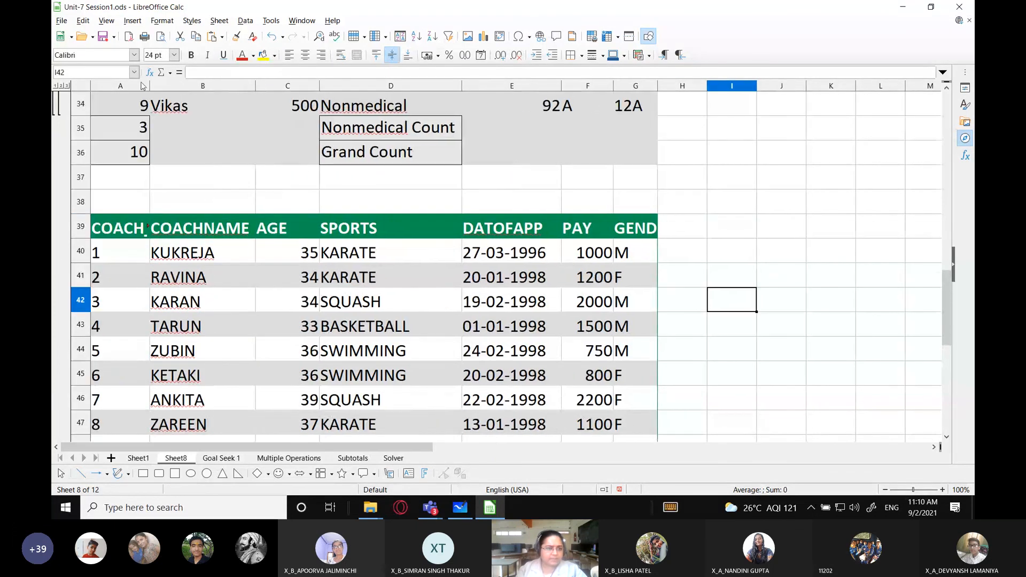
{"action": "left_click_drag", "start_coordinate": [145, 81], "coordinate": [198, 82]}
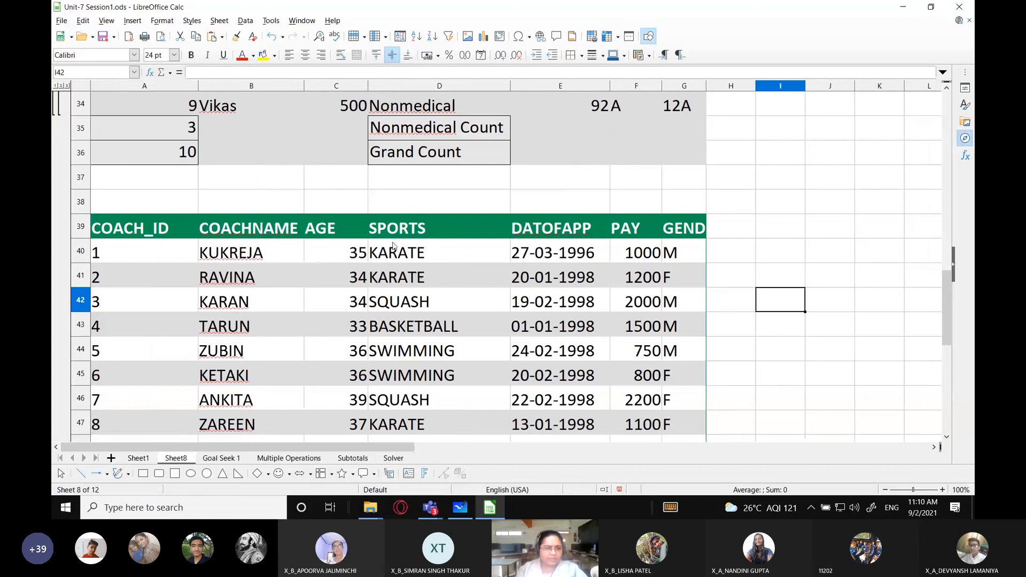
Enter the title Club in cell C38 above the coach table
{"action": "left_click", "coordinate": [363, 209]}
{"action": "type", "text": "Cl"}
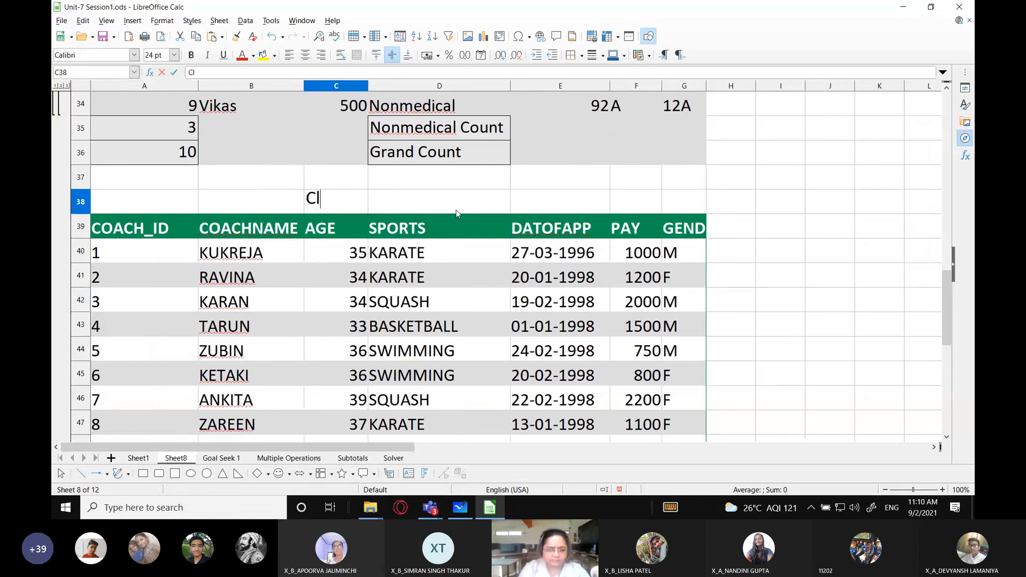
{"action": "type", "text": "ub"}
{"action": "key", "text": "Return"}
Replace the title in C38 with Sports Club
{"action": "key", "text": "Up"}
{"action": "type", "text": "S[o"}
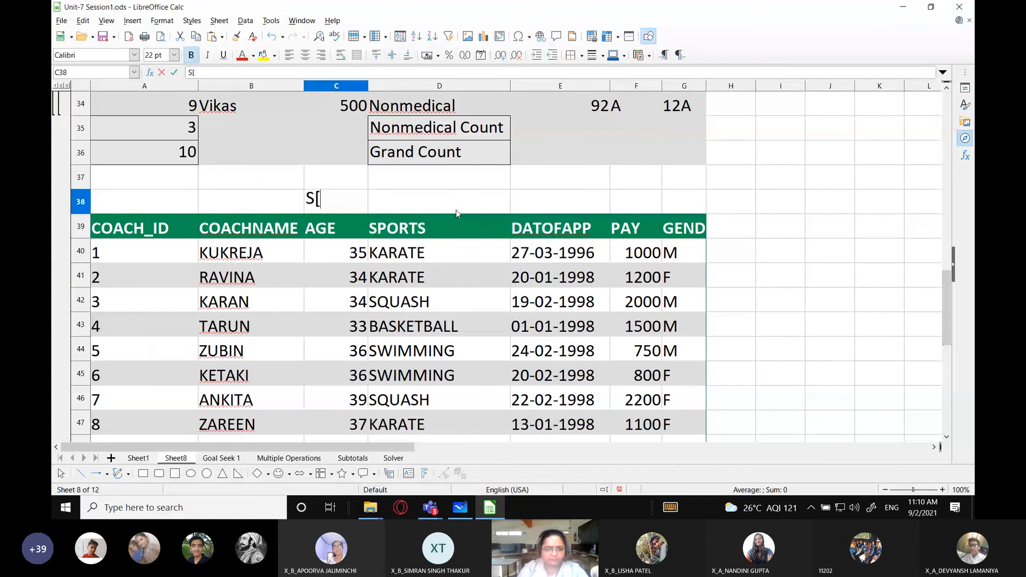
{"action": "key", "text": "BackSpace"}
{"action": "key", "text": "BackSpace"}
{"action": "type", "text": "ports C"}
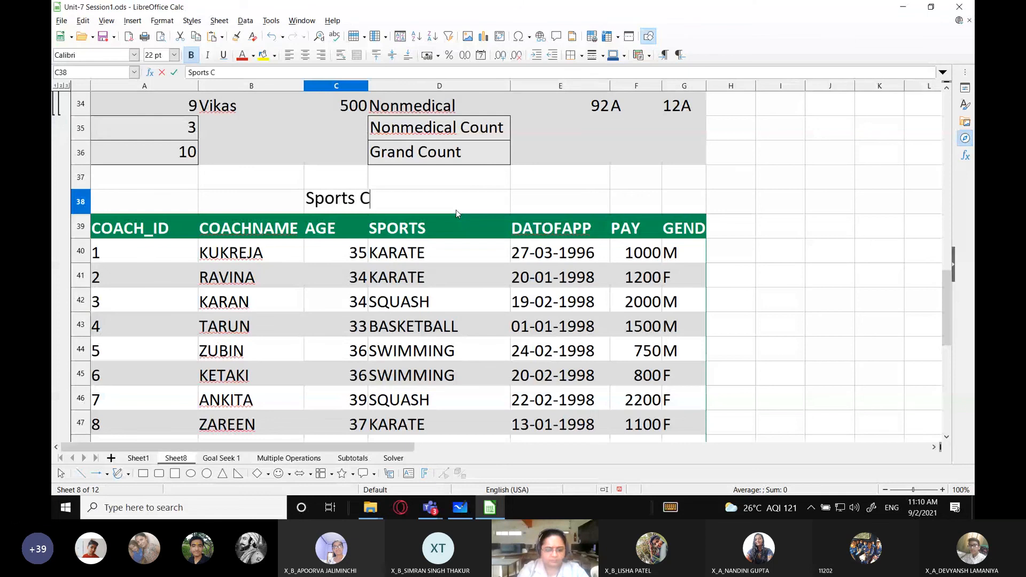
{"action": "type", "text": "lub"}
{"action": "key", "text": "Return"}
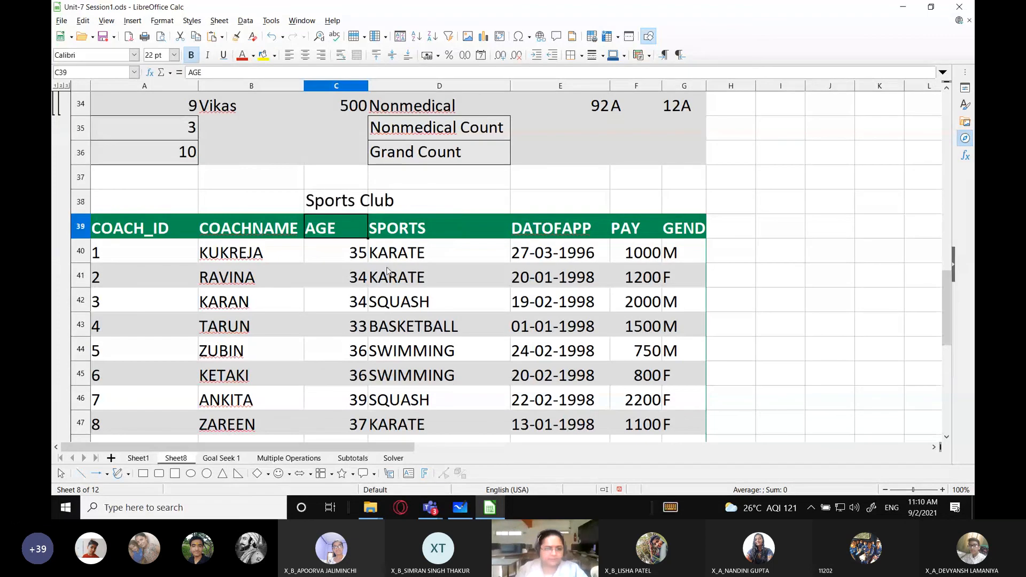
Center the COACH_ID values in A40:A49 horizontally and widen the COACHNAME column a little more
{"action": "scroll", "coordinate": [370, 271], "scroll_direction": "down", "scroll_amount": 1}
{"action": "left_click_drag", "start_coordinate": [143, 187], "coordinate": [150, 397]}
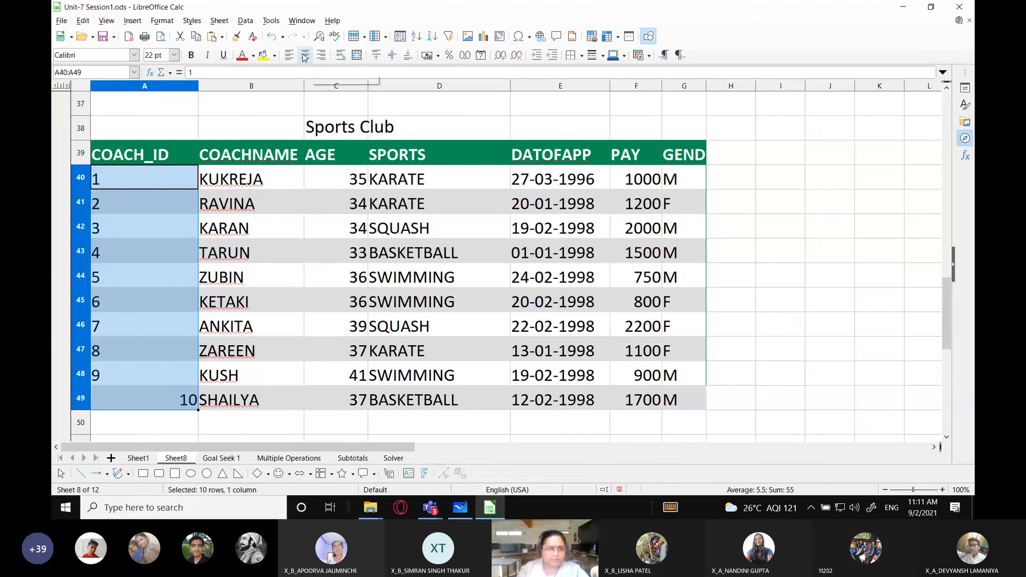
{"action": "left_click", "coordinate": [305, 55]}
{"action": "left_click", "coordinate": [287, 227]}
{"action": "left_click_drag", "start_coordinate": [272, 180], "coordinate": [271, 392]}
{"action": "left_click_drag", "start_coordinate": [304, 86], "coordinate": [325, 85]}
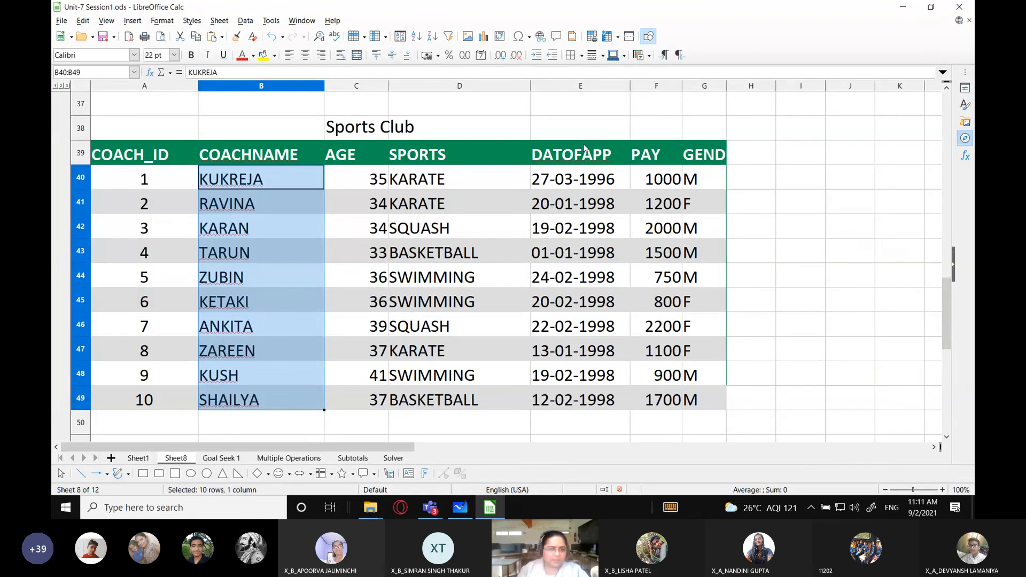
Center the AGE values in C40:C49 of the coach table horizontally
{"action": "left_click_drag", "start_coordinate": [367, 178], "coordinate": [370, 393]}
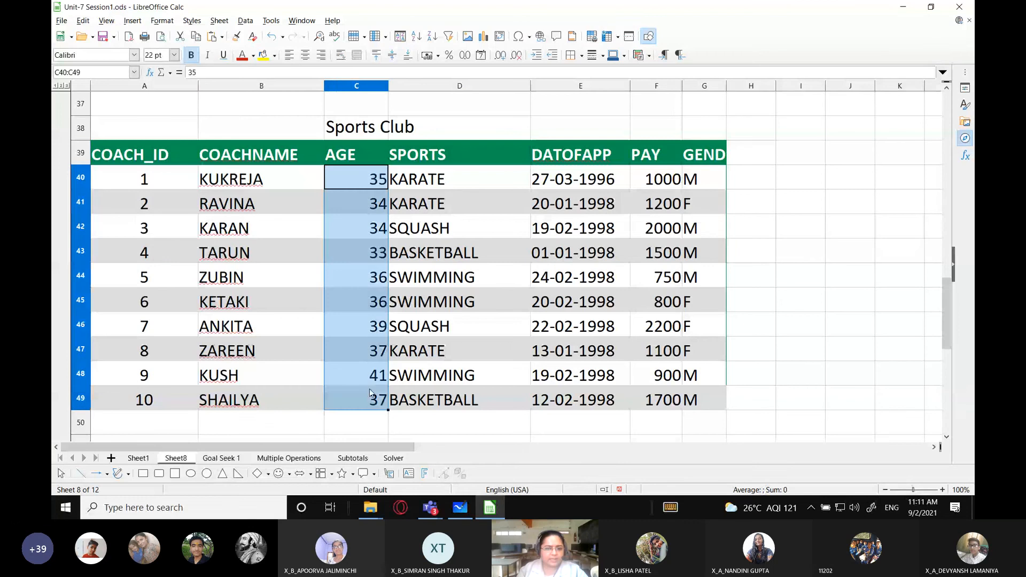
{"action": "key", "text": "ctrl+e"}
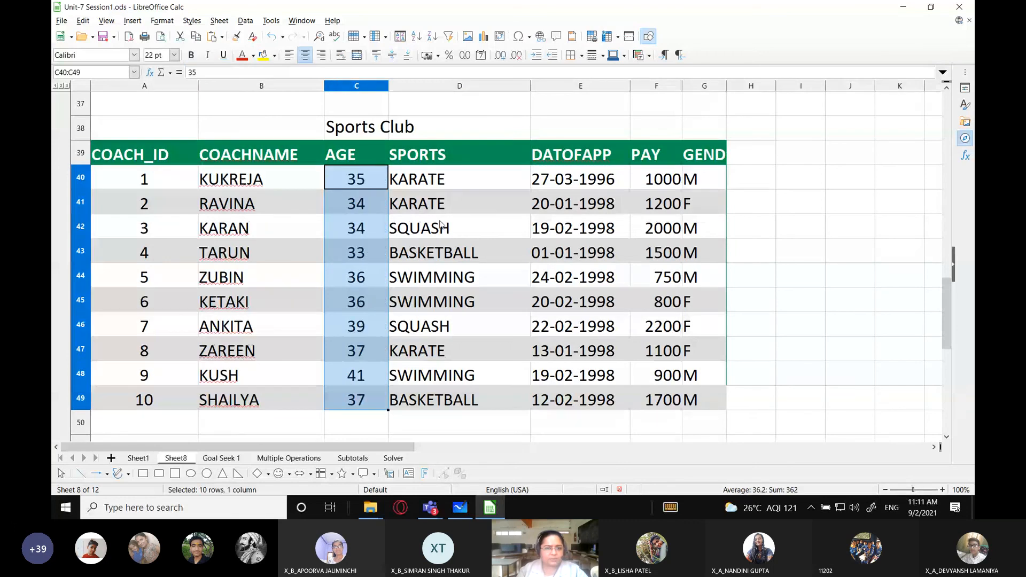
{"action": "left_click", "coordinate": [487, 240]}
Examine the SPORTS column of the coach table, picking out the first coach and each KARATE entry
{"action": "left_click_drag", "start_coordinate": [469, 182], "coordinate": [476, 392]}
{"action": "left_click", "coordinate": [489, 345]}
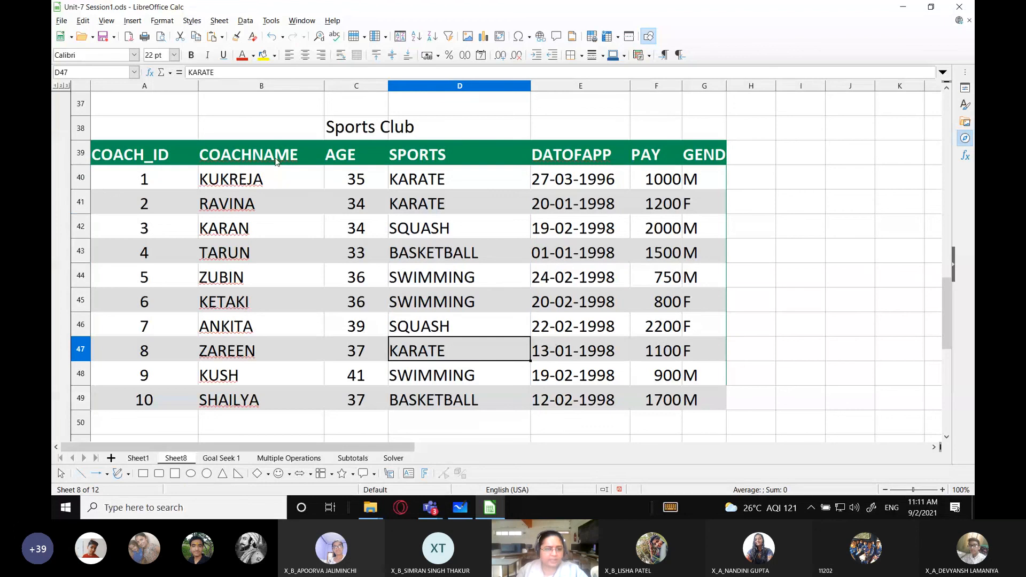
{"action": "left_click", "coordinate": [255, 182]}
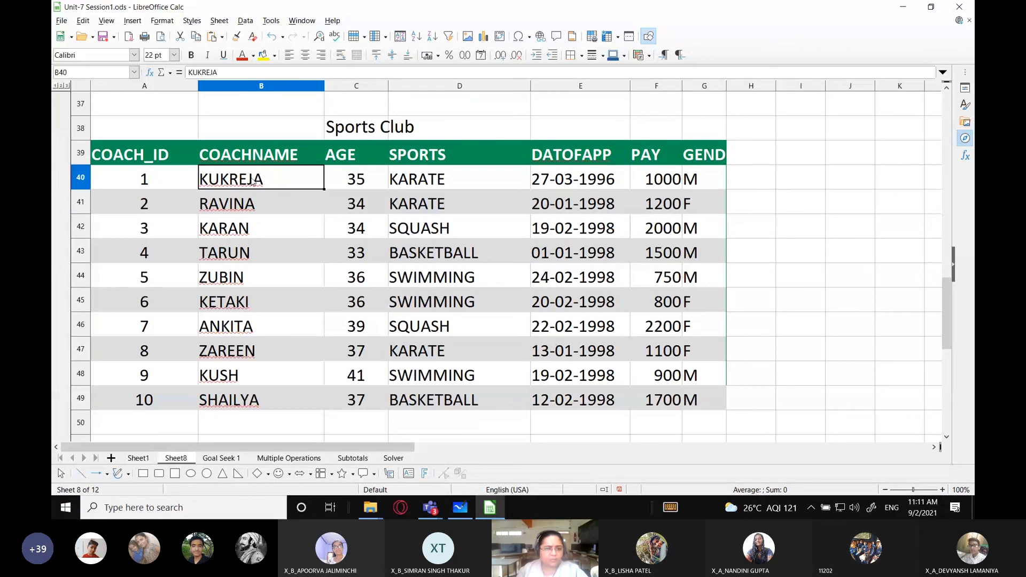
{"action": "left_click", "coordinate": [417, 185]}
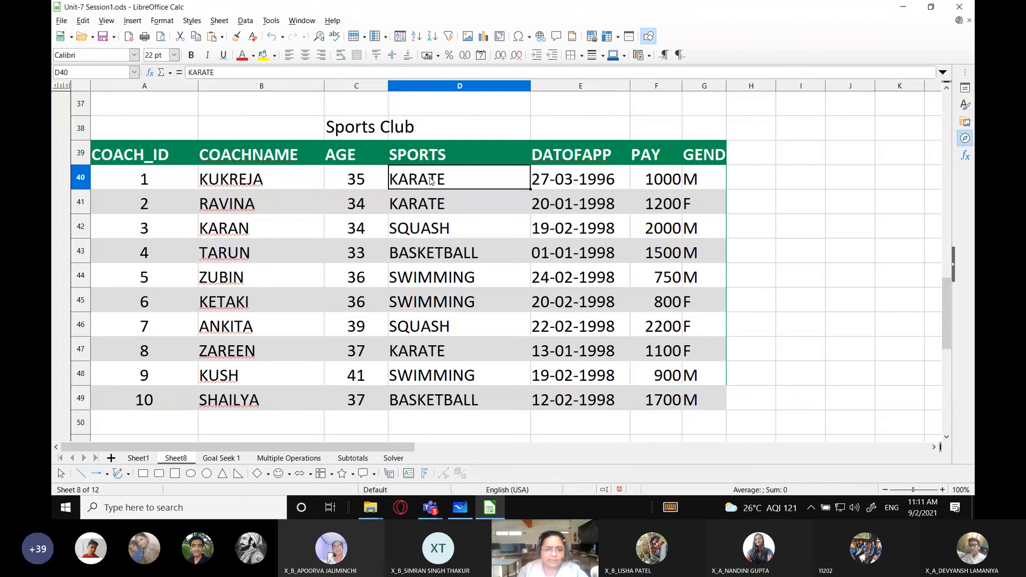
{"action": "left_click", "coordinate": [425, 209]}
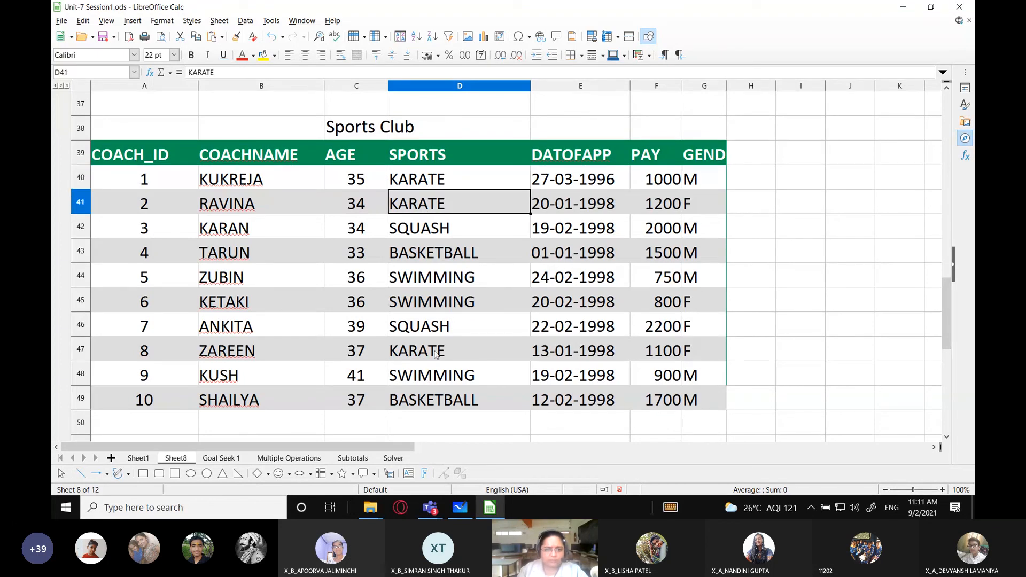
{"action": "left_click", "coordinate": [457, 352]}
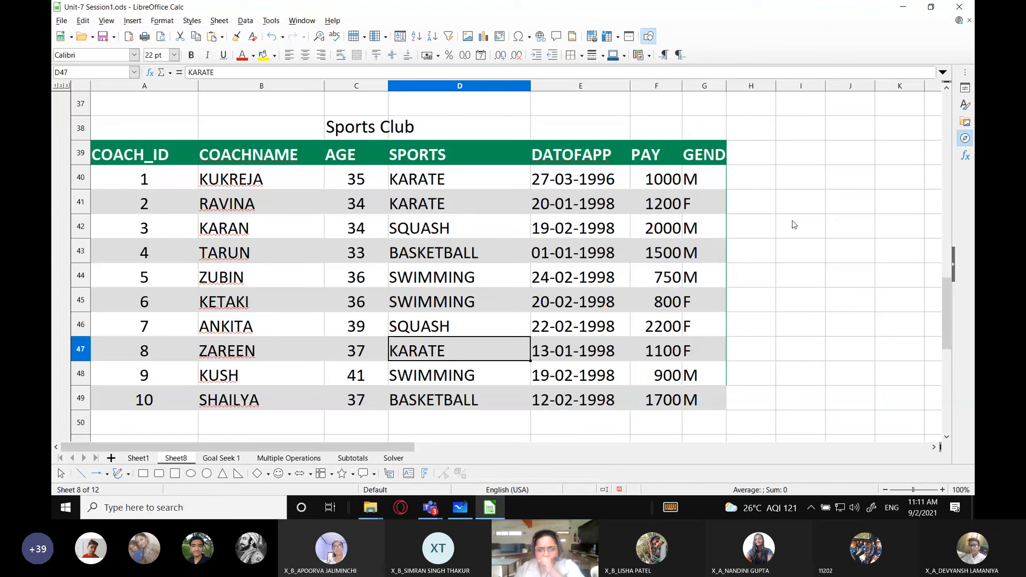
Enter the question "Display the no.of coaches for each type of sports." in cell I40 beside the coach table
{"action": "scroll", "coordinate": [799, 250], "scroll_direction": "up", "scroll_amount": 1}
{"action": "left_click", "coordinate": [800, 250]}
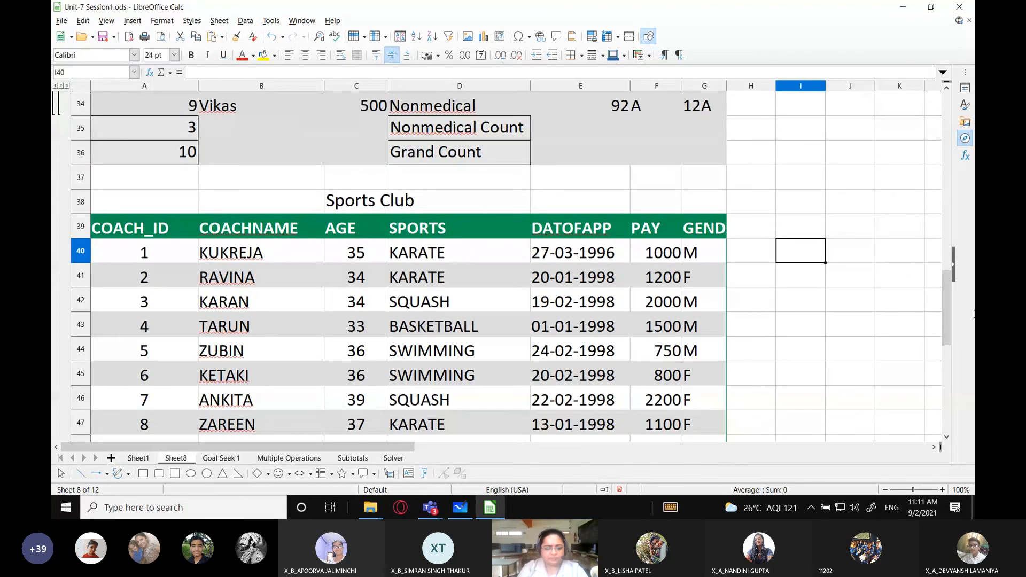
{"action": "type", "text": "Disp"}
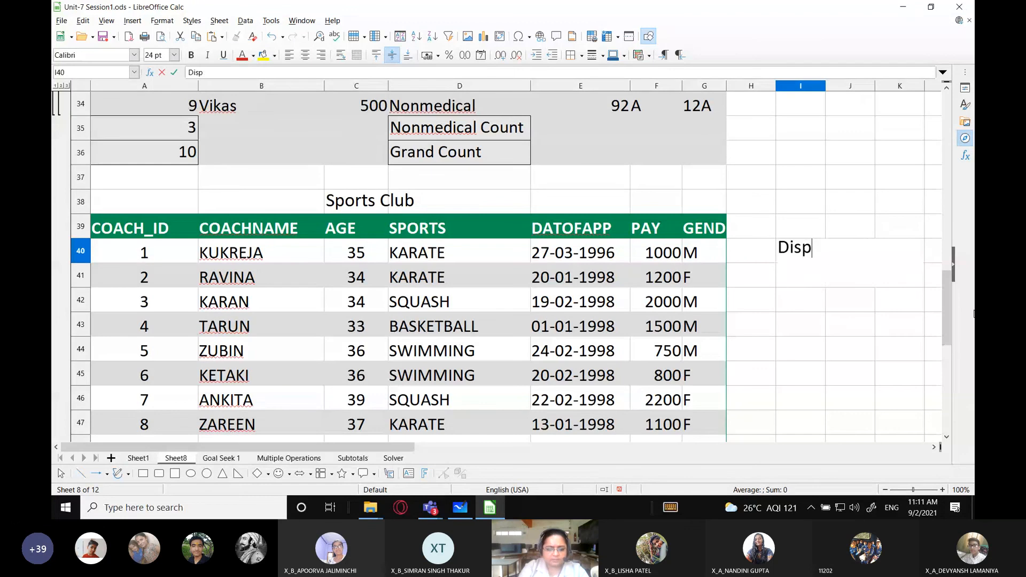
{"action": "type", "text": "lay the no."}
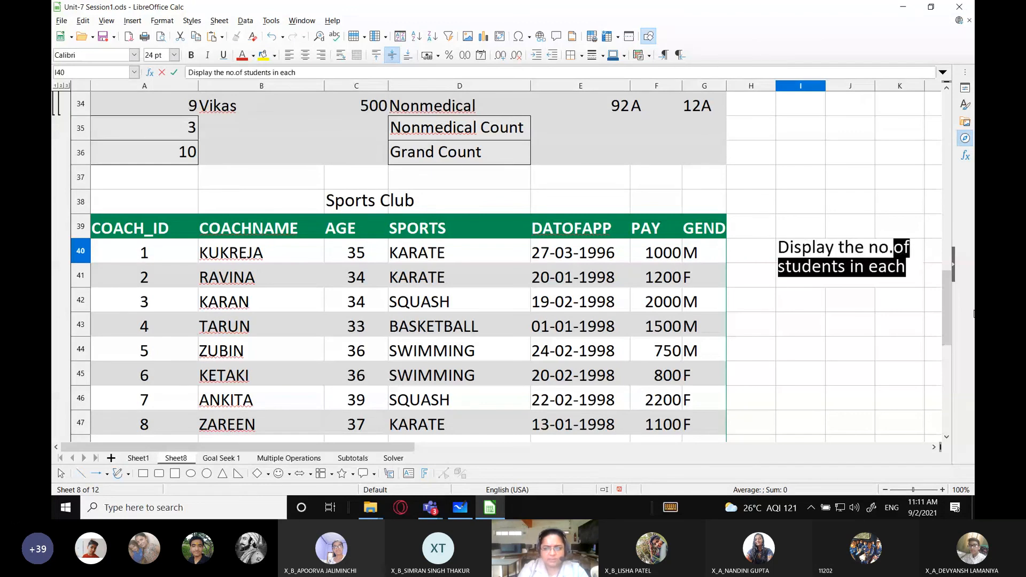
{"action": "type", "text": "of co"}
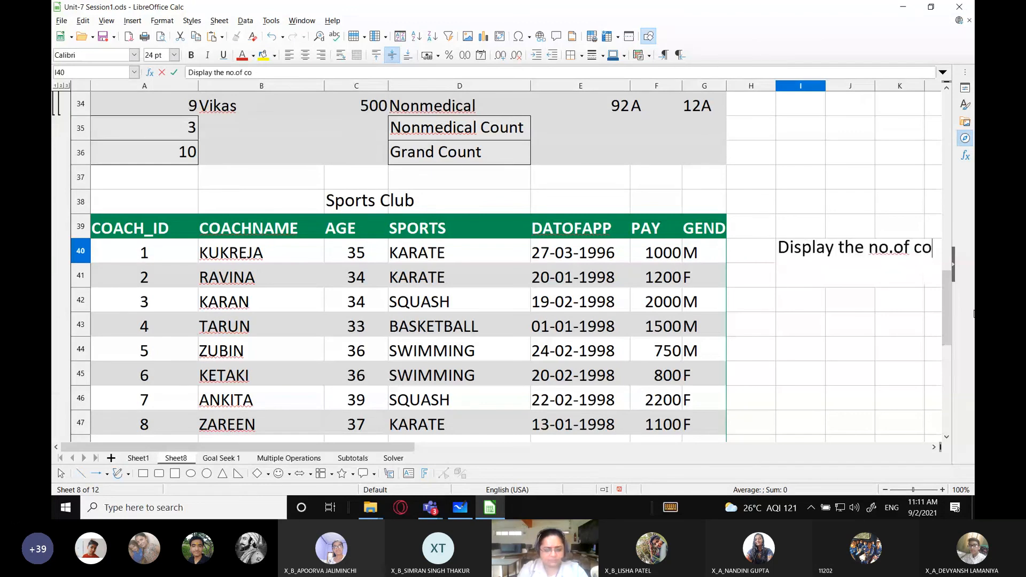
{"action": "type", "text": "aches"}
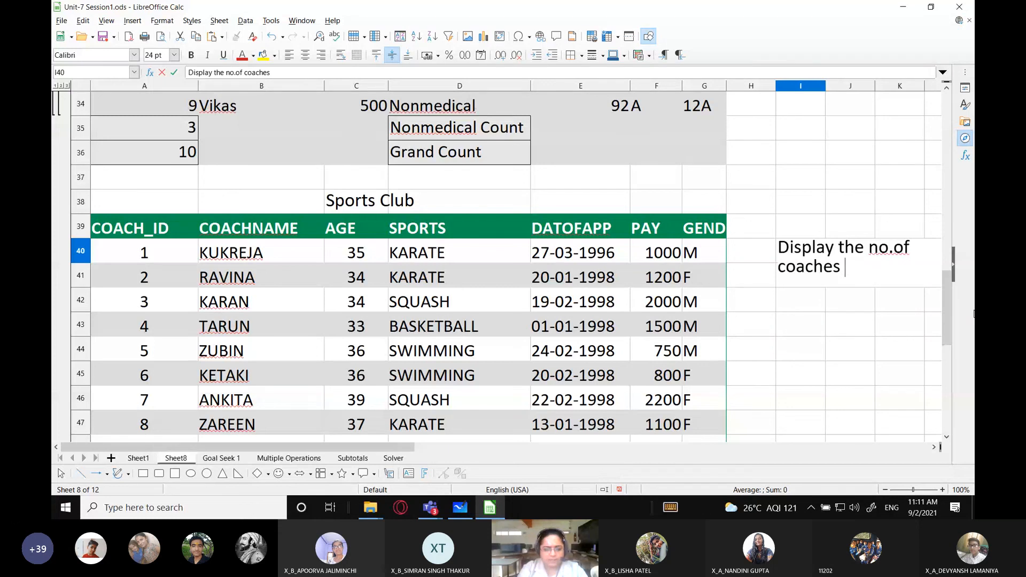
{"action": "type", "text": " for each "}
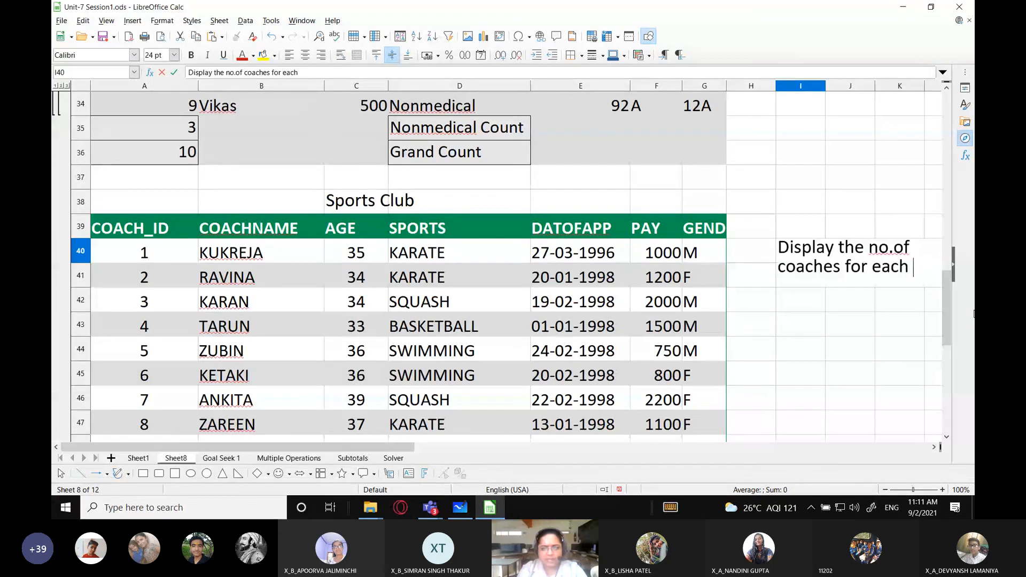
{"action": "type", "text": "type of s"}
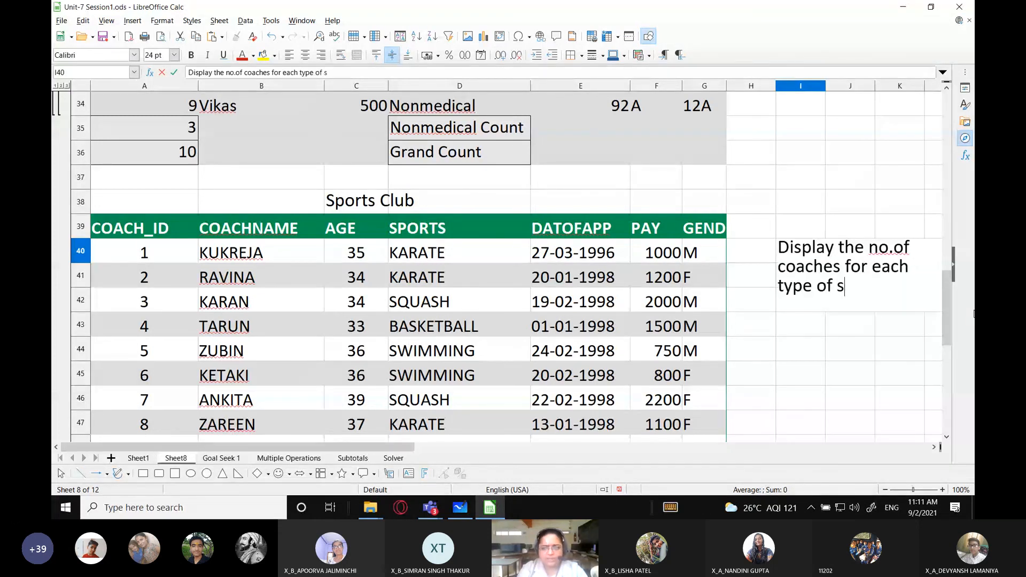
{"action": "type", "text": "ports."}
{"action": "key", "text": "Return"}
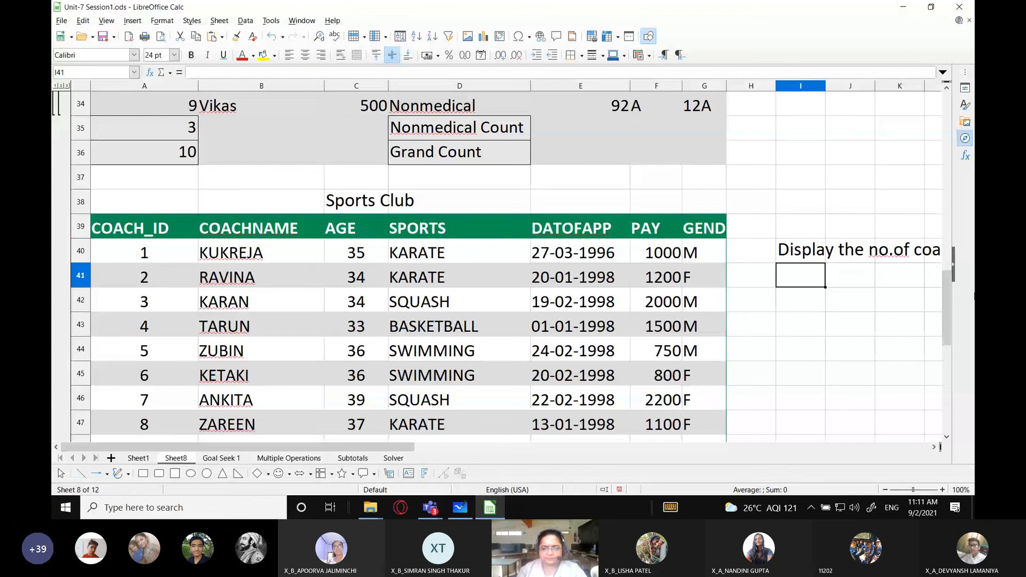
Widen column G so the GENDER heading fits and center the values in G40:G49 horizontally
{"action": "left_click_drag", "start_coordinate": [365, 448], "coordinate": [464, 448]}
{"action": "scroll", "coordinate": [565, 325], "scroll_direction": "down", "scroll_amount": 1}
{"action": "key", "text": "Down"}
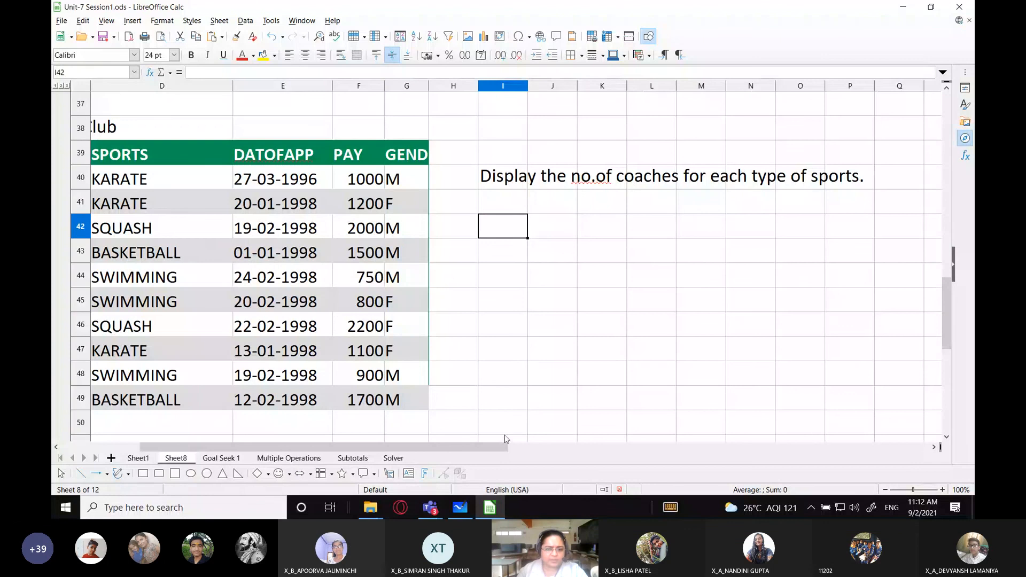
{"action": "left_click_drag", "start_coordinate": [428, 86], "coordinate": [470, 85]}
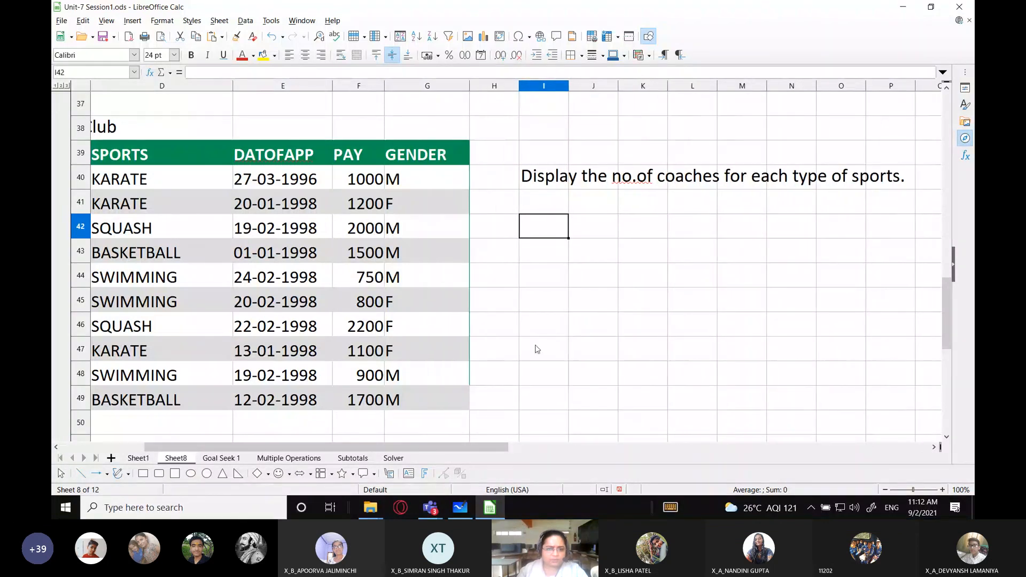
{"action": "left_click_drag", "start_coordinate": [422, 179], "coordinate": [429, 406]}
{"action": "left_click", "coordinate": [306, 55]}
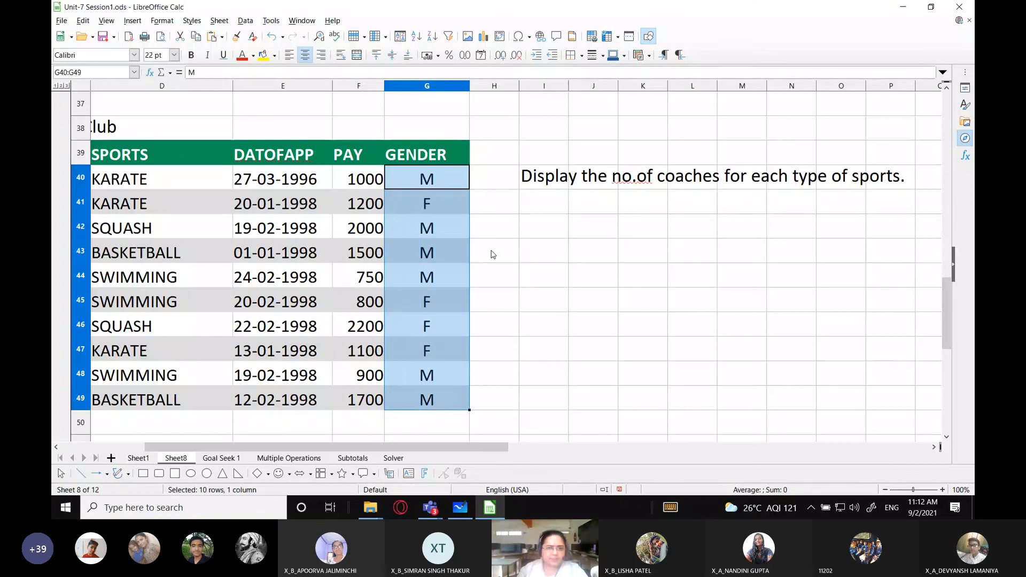
{"action": "left_click", "coordinate": [526, 271]}
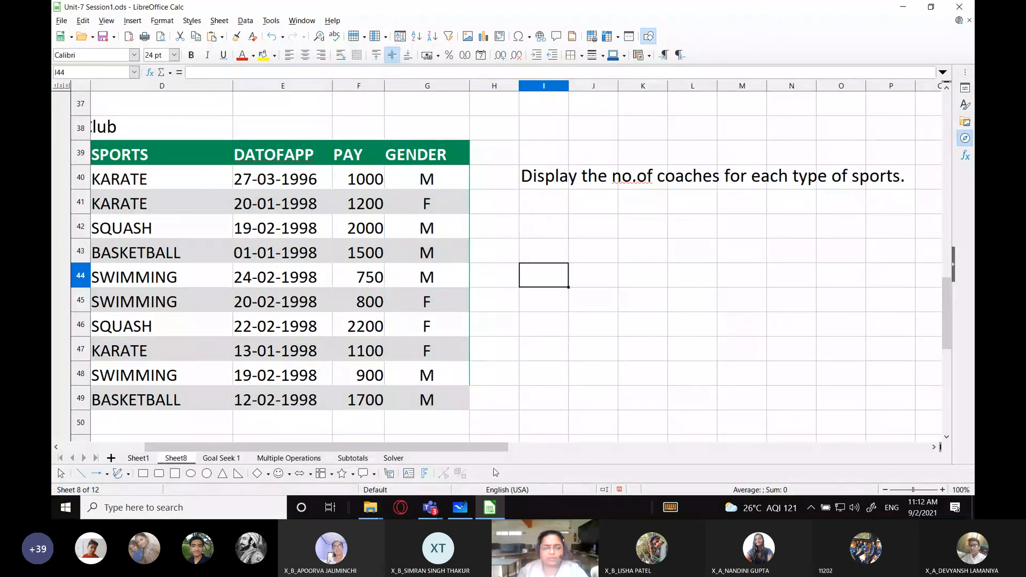
Enter the prompts "Grouping field = ?", "Subtotal field = ? (function applied here)" and "Function = ?" in cells I42 to I44
{"action": "left_click_drag", "start_coordinate": [461, 446], "coordinate": [518, 451]}
{"action": "left_click", "coordinate": [405, 237]}
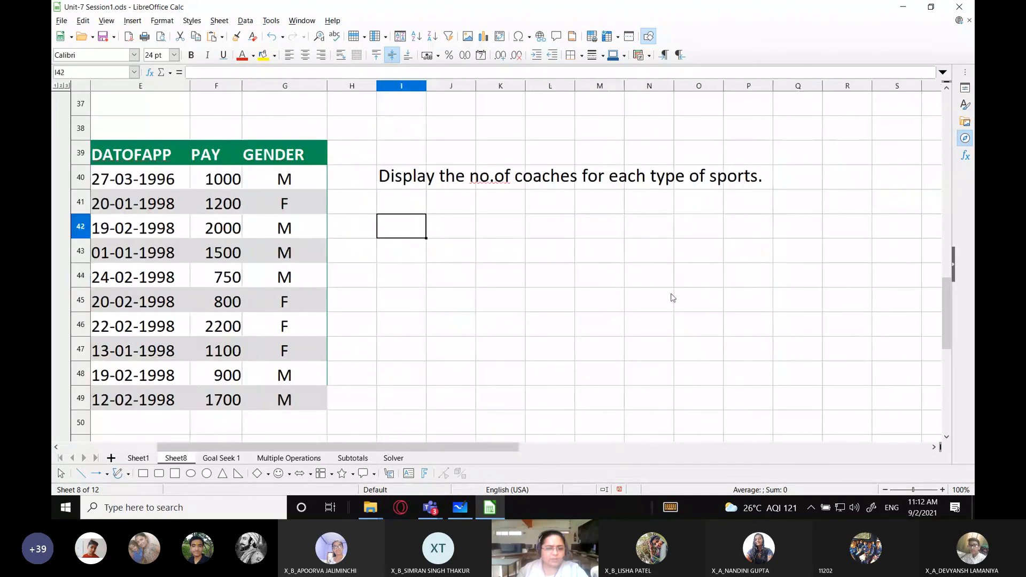
{"action": "type", "text": "Grouping field = ?"}
{"action": "key", "text": "Return"}
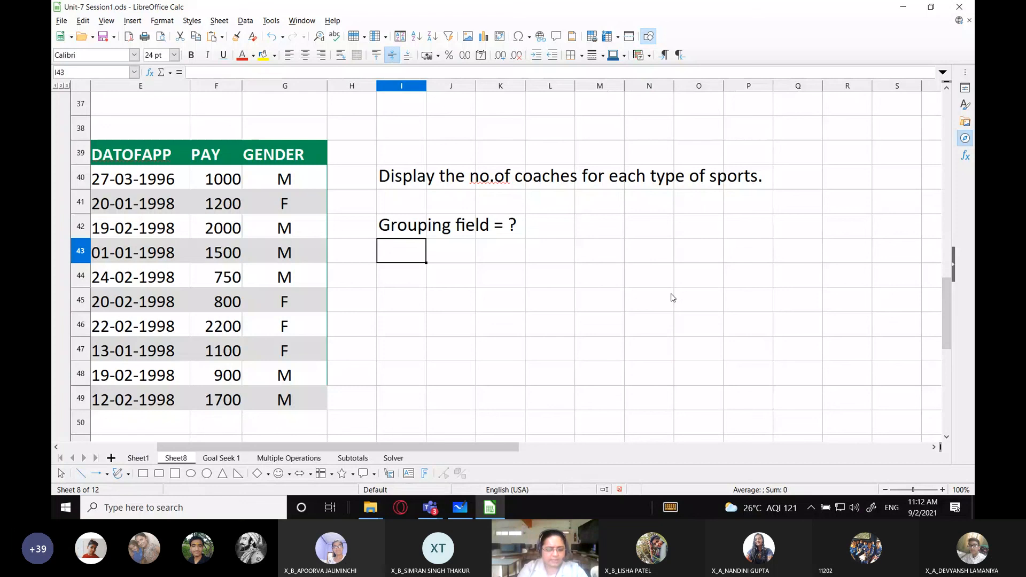
{"action": "type", "text": "Subtotal field = ? (function applied here)"}
{"action": "key", "text": "Return"}
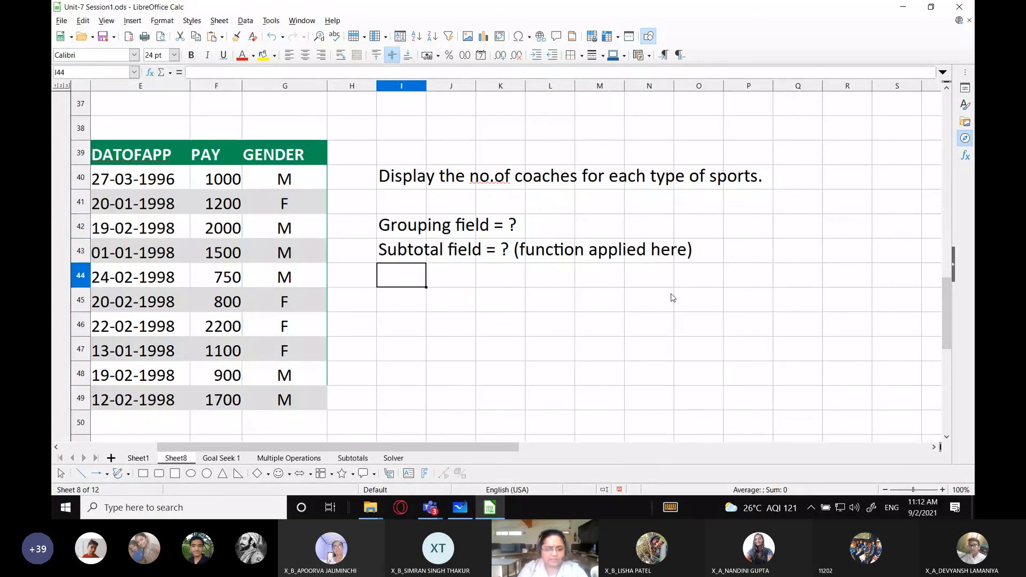
{"action": "type", "text": "Function = ?"}
{"action": "key", "text": "Return"}
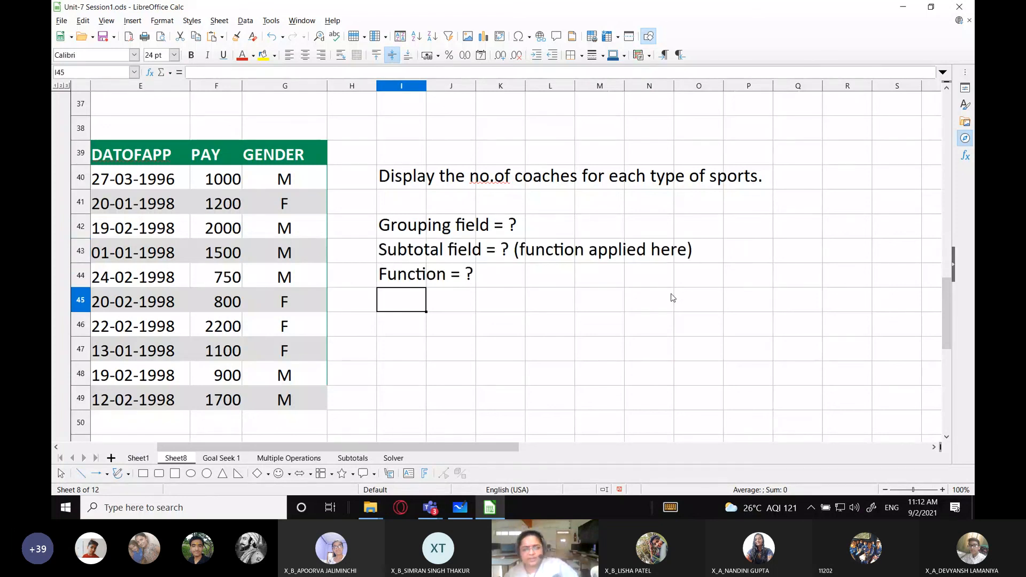
Compare the question with the coach table and examine the repeated entries in the SPORTS column to identify the grouping field
{"action": "left_click", "coordinate": [559, 230]}
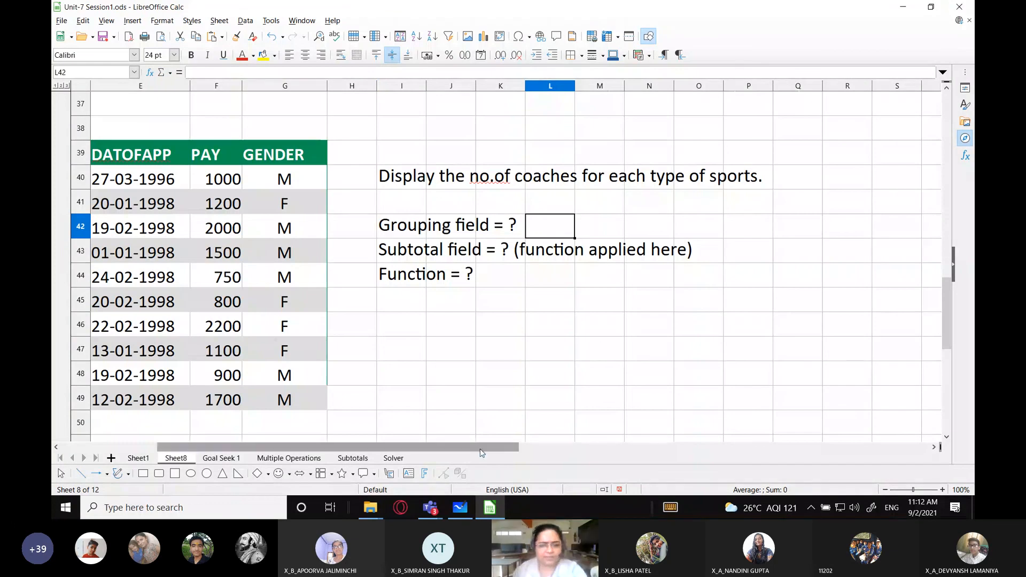
{"action": "left_click_drag", "start_coordinate": [482, 453], "coordinate": [415, 444]}
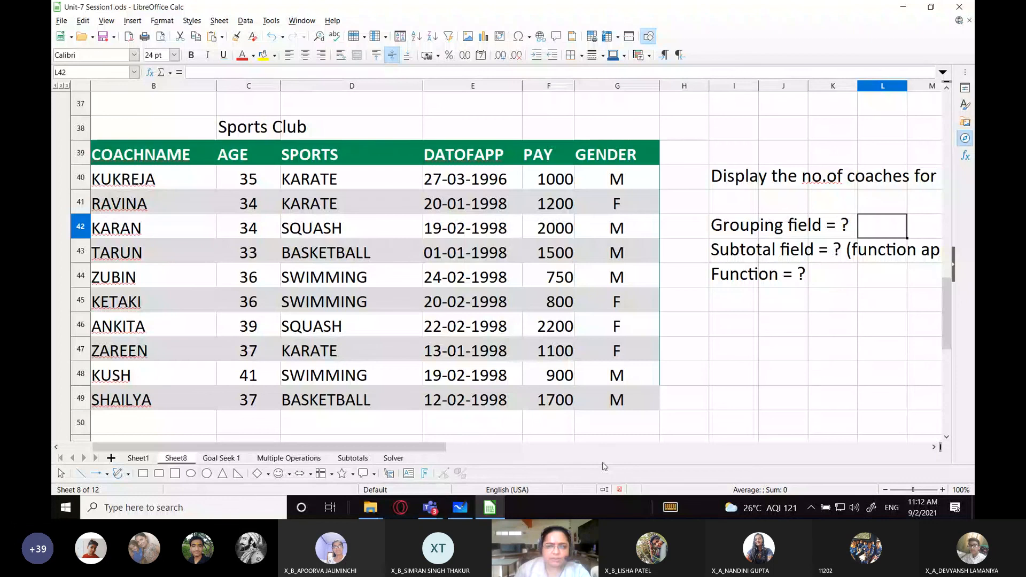
{"action": "left_click_drag", "start_coordinate": [427, 447], "coordinate": [481, 447]}
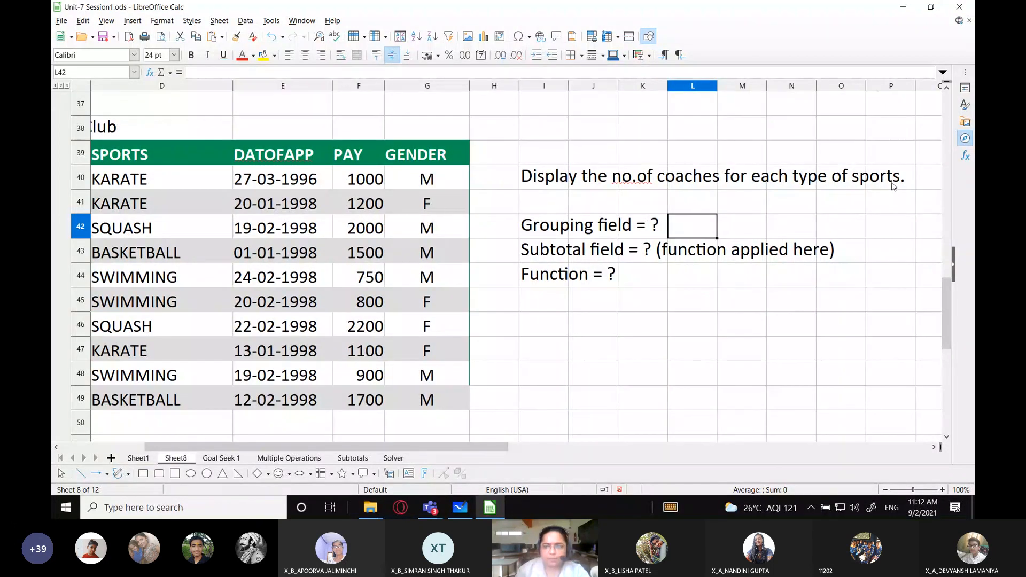
{"action": "left_click_drag", "start_coordinate": [481, 447], "coordinate": [398, 447]}
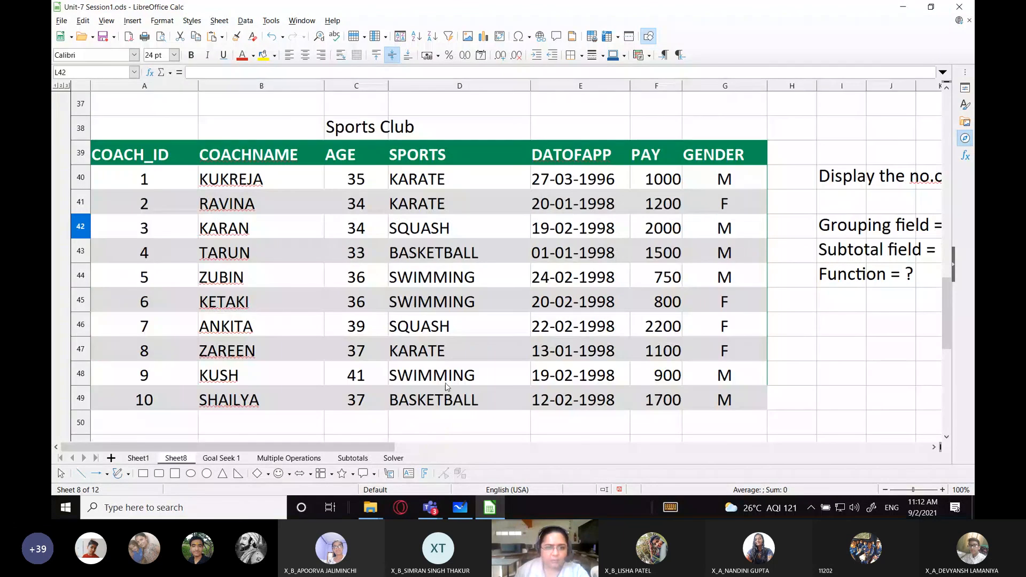
{"action": "left_click", "coordinate": [448, 180]}
{"action": "left_click", "coordinate": [448, 204]}
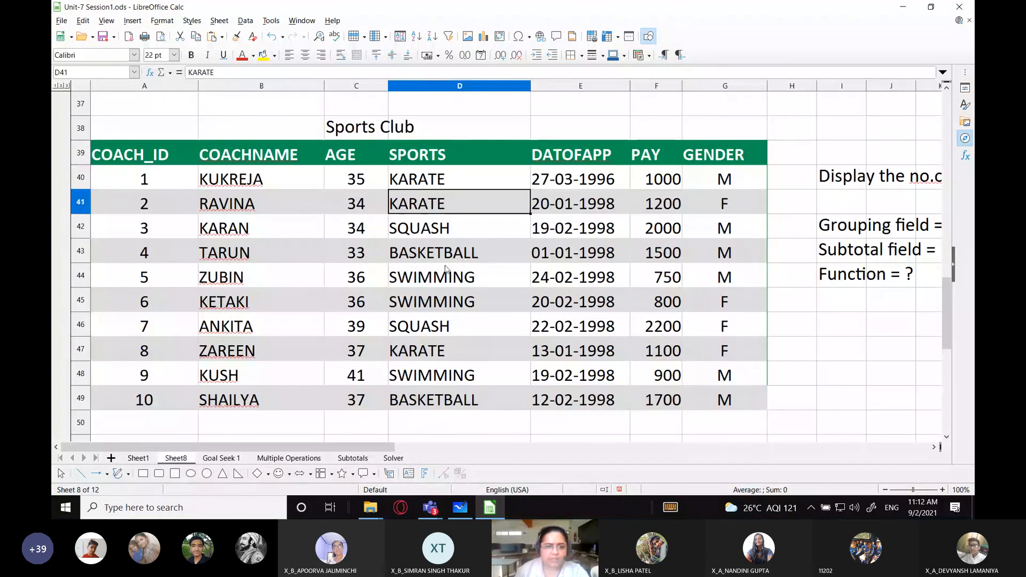
{"action": "left_click", "coordinate": [438, 236]}
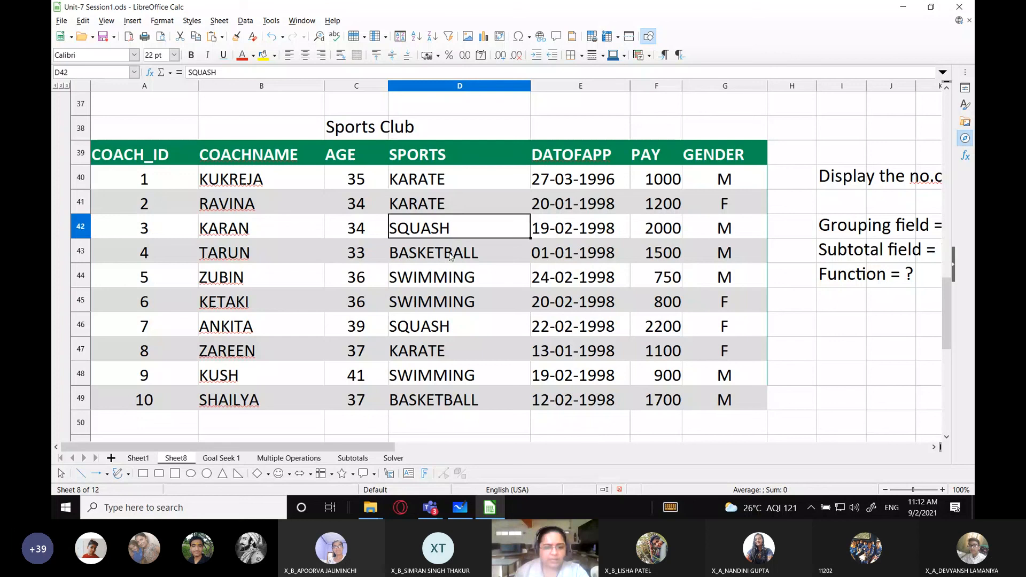
{"action": "left_click", "coordinate": [481, 260]}
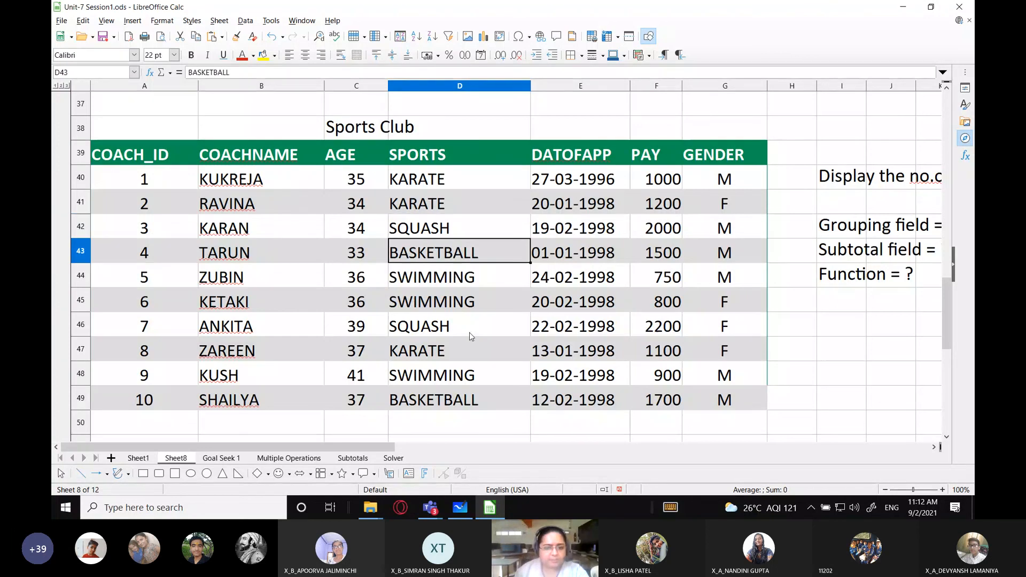
{"action": "left_click", "coordinate": [464, 311]}
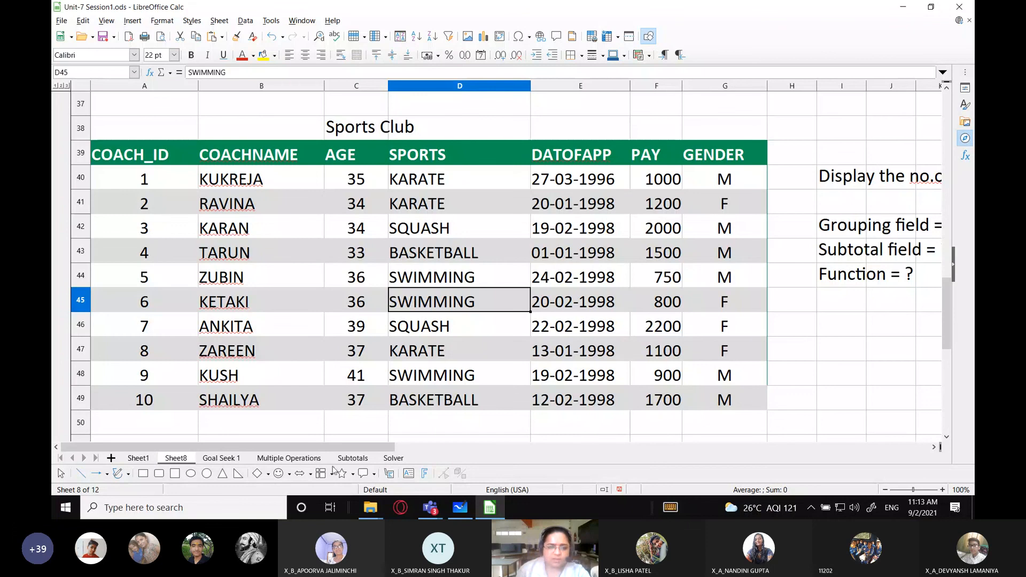
Enter Sports in cell L42 as the answer to the grouping field prompt
{"action": "left_click_drag", "start_coordinate": [363, 450], "coordinate": [420, 450]}
{"action": "left_click", "coordinate": [753, 226]}
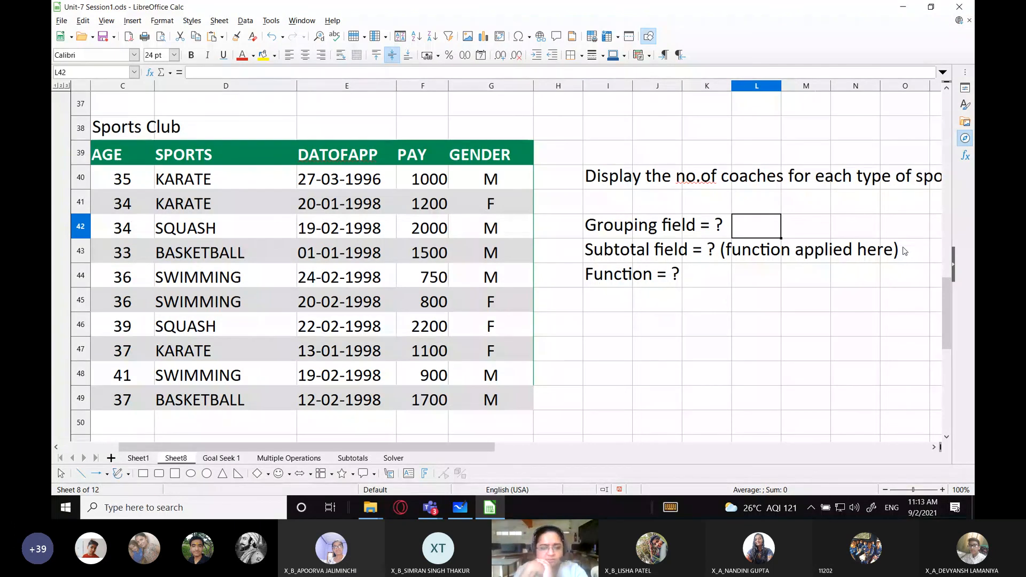
{"action": "type", "text": "Sp"}
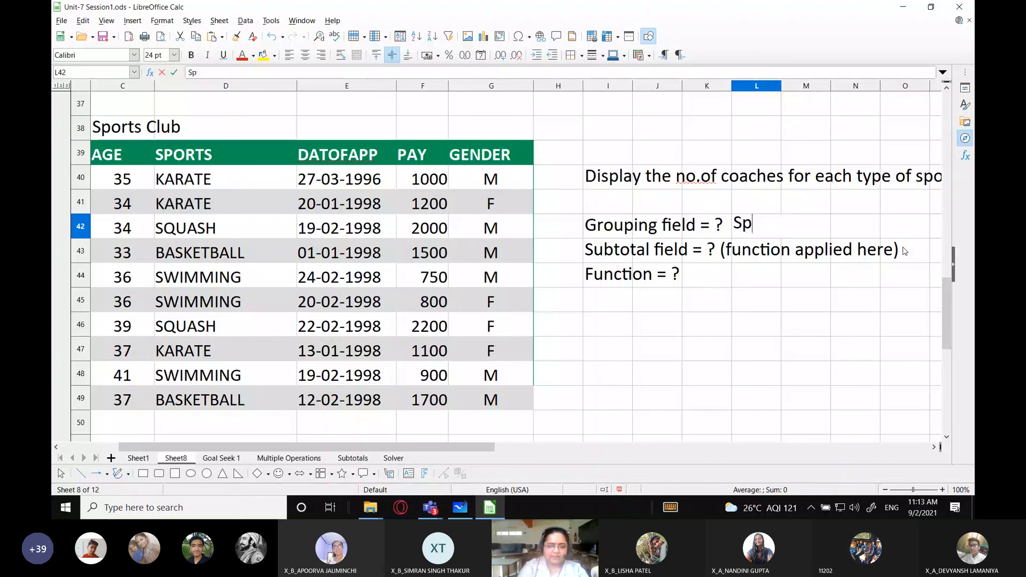
{"action": "type", "text": "orts"}
{"action": "key", "text": "Return"}
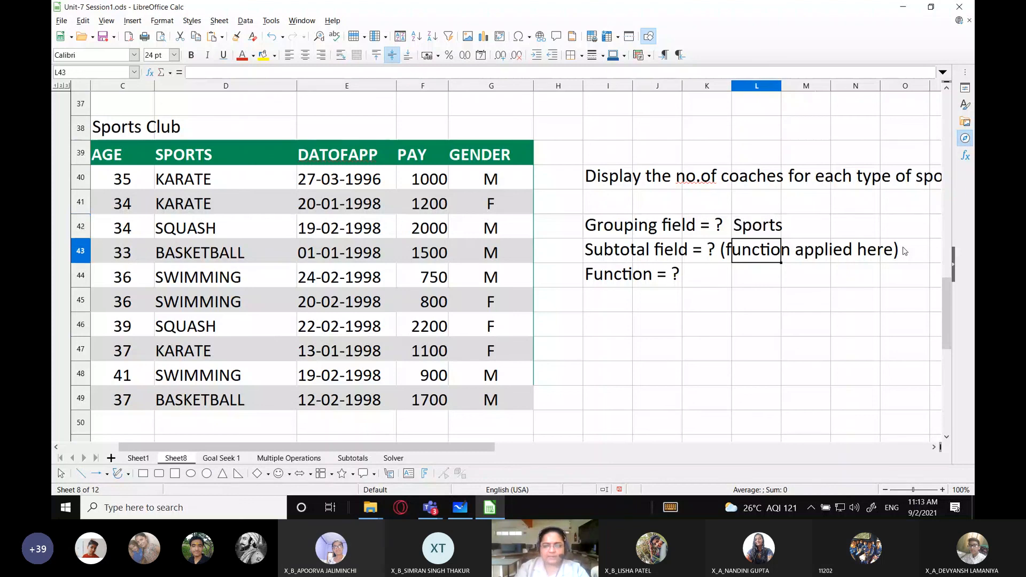
Enter count() in cell K44 as the answer to the function prompt
{"action": "key", "text": "Right"}
{"action": "key", "text": "Right"}
{"action": "key", "text": "Right"}
{"action": "key", "text": "Right"}
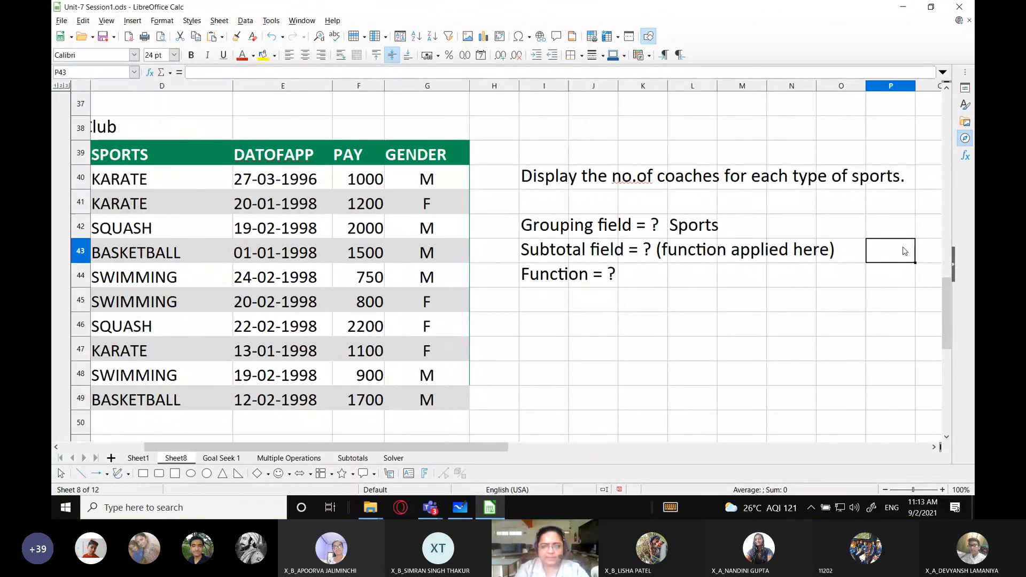
{"action": "key", "text": "Down"}
{"action": "key", "text": "Left"}
{"action": "key", "text": "Left"}
{"action": "key", "text": "Left"}
{"action": "key", "text": "Left"}
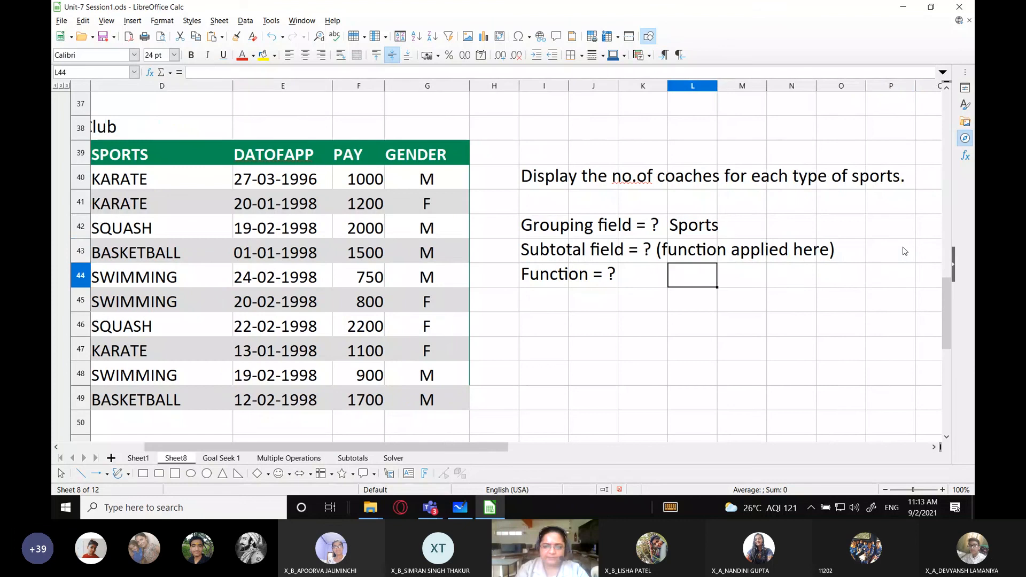
{"action": "key", "text": "Left"}
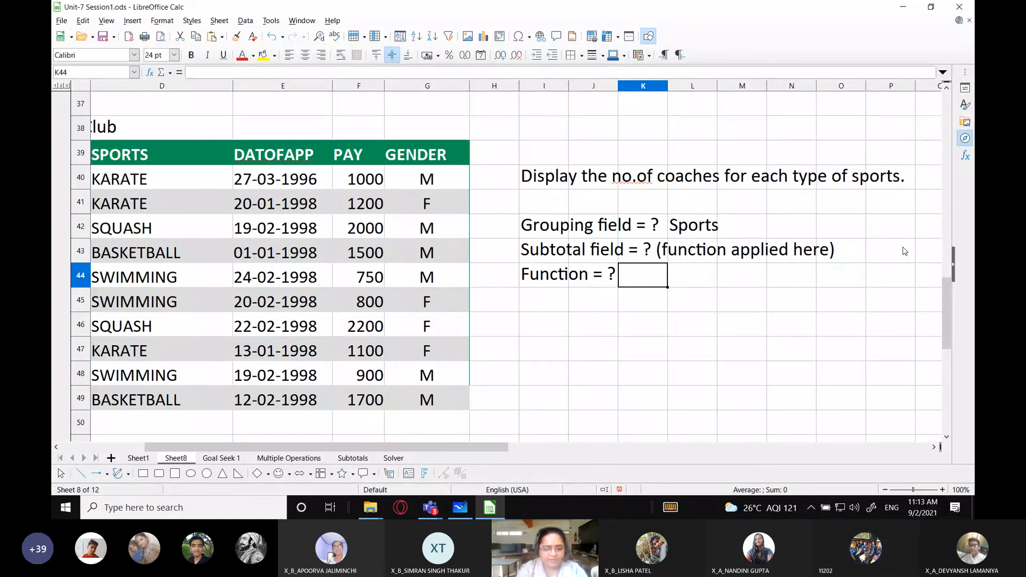
{"action": "type", "text": "count()"}
{"action": "key", "text": "Return"}
Enter coach_id in cell P43 as the answer to the subtotal field prompt
{"action": "key", "text": "Up"}
{"action": "key", "text": "Up"}
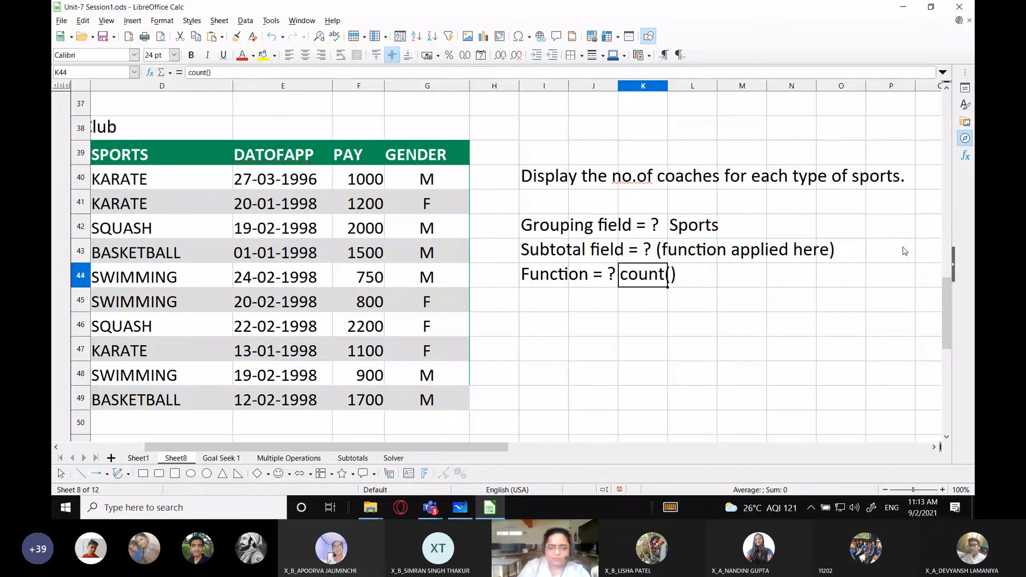
{"action": "key", "text": "Right"}
{"action": "key", "text": "Right"}
{"action": "key", "text": "Right"}
{"action": "key", "text": "Right"}
{"action": "left_click", "coordinate": [905, 252]}
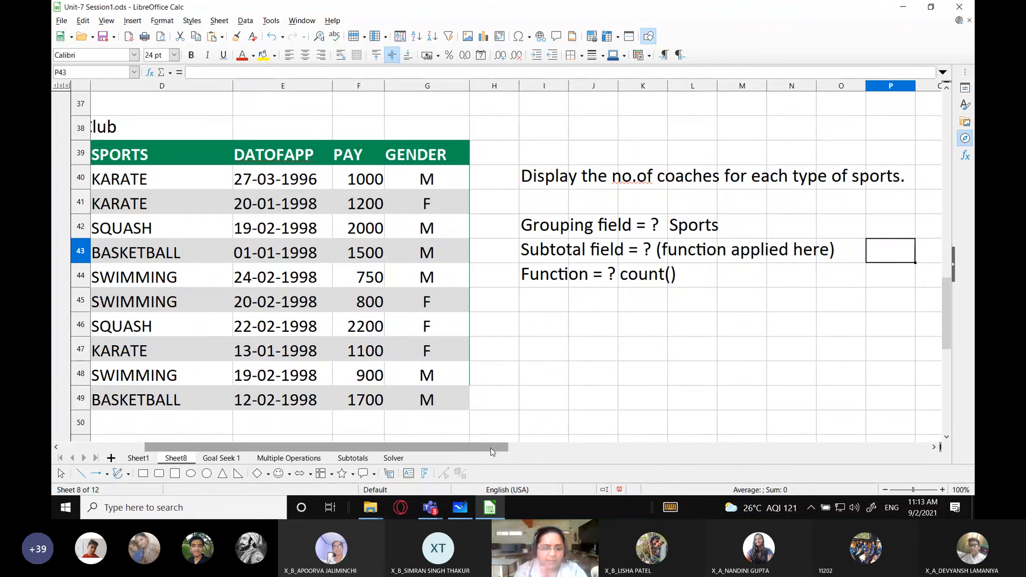
{"action": "left_click_drag", "start_coordinate": [428, 447], "coordinate": [342, 442]}
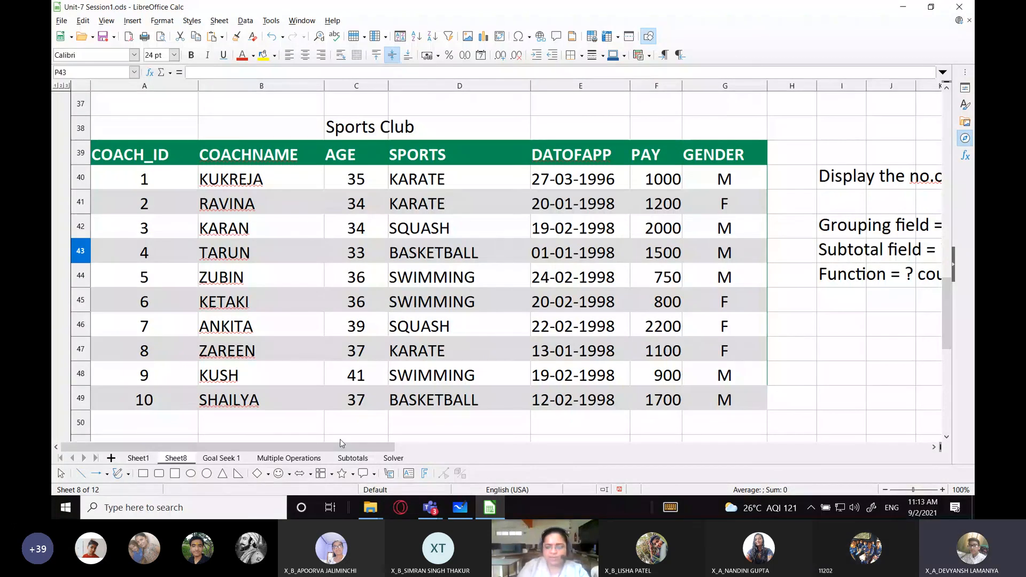
{"action": "key", "text": "Right"}
{"action": "key", "text": "Left"}
{"action": "type", "text": "co"}
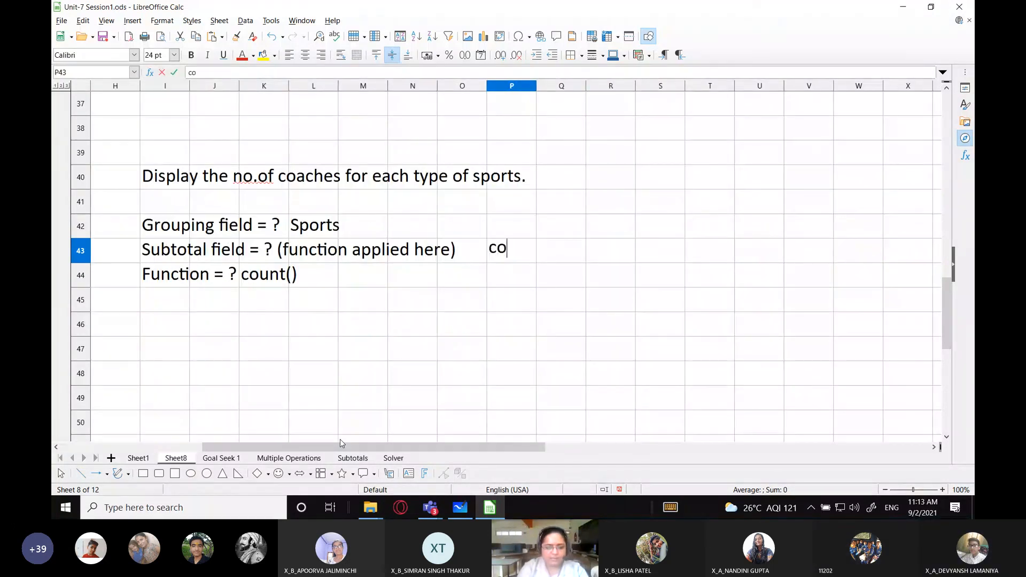
{"action": "type", "text": "ach_i"}
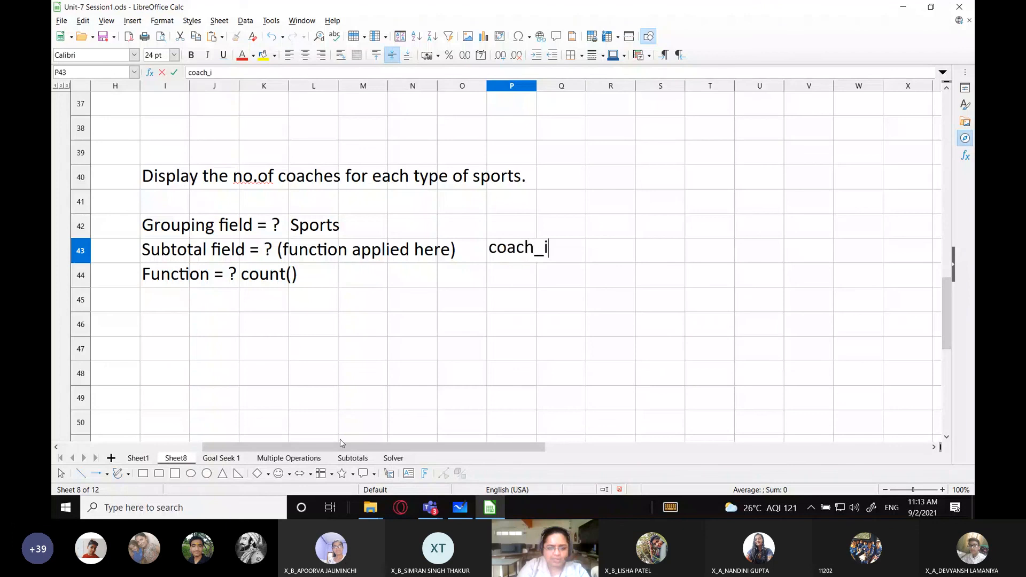
{"action": "type", "text": "d"}
{"action": "key", "text": "Return"}
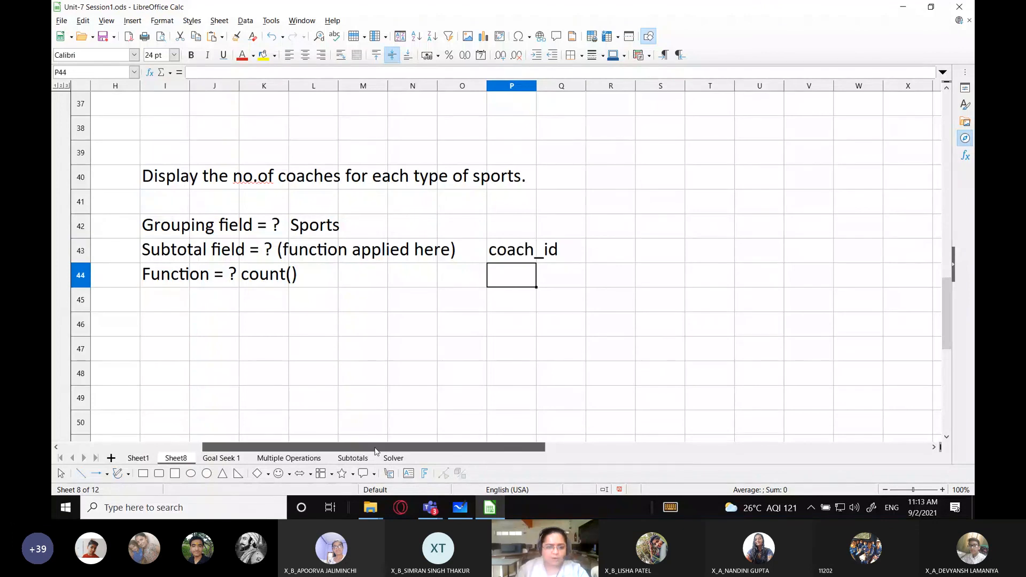
Highlight the COACH_ID values in A40:A49 and compare them with the question and its answers beside the table
{"action": "left_click_drag", "start_coordinate": [376, 448], "coordinate": [235, 449]}
{"action": "left_click_drag", "start_coordinate": [143, 180], "coordinate": [147, 401]}
{"action": "left_click_drag", "start_coordinate": [361, 451], "coordinate": [504, 458]}
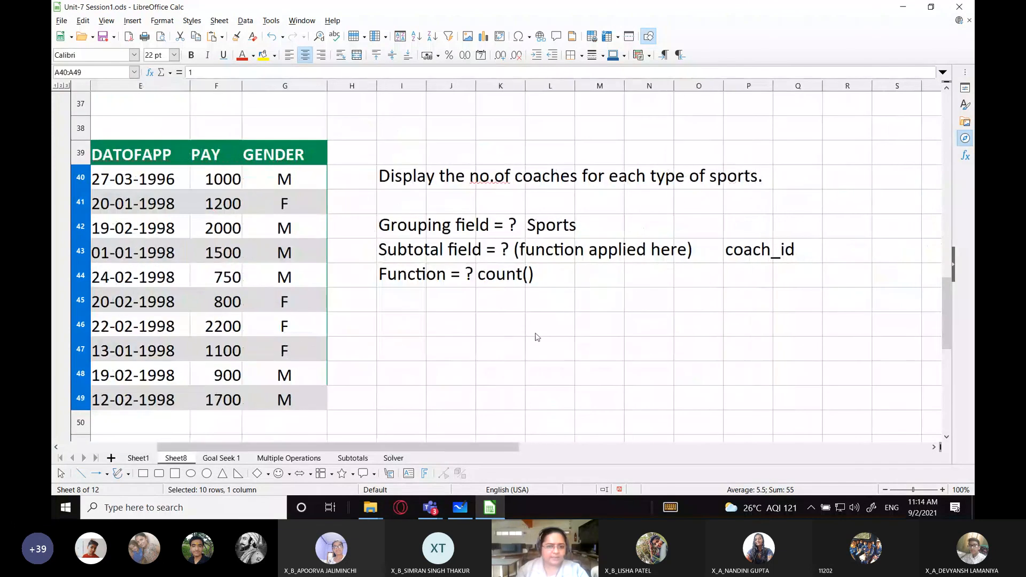
{"action": "left_click", "coordinate": [204, 310]}
{"action": "left_click_drag", "start_coordinate": [444, 449], "coordinate": [238, 447]}
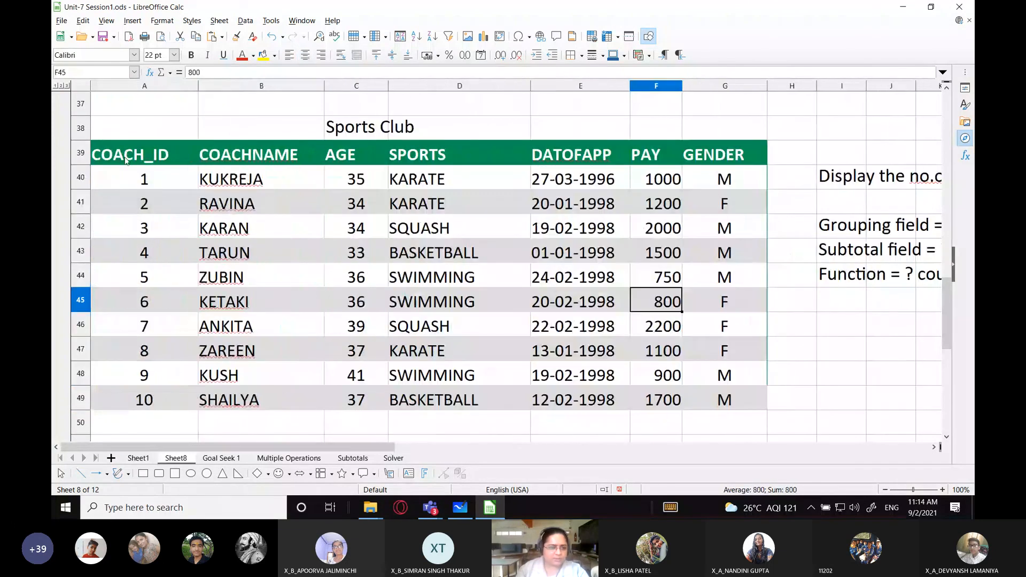
Apply subtotals to the coach table A39:G49, grouped by SPORTS, using the Count function on COACH_ID
{"action": "left_click_drag", "start_coordinate": [144, 154], "coordinate": [738, 400]}
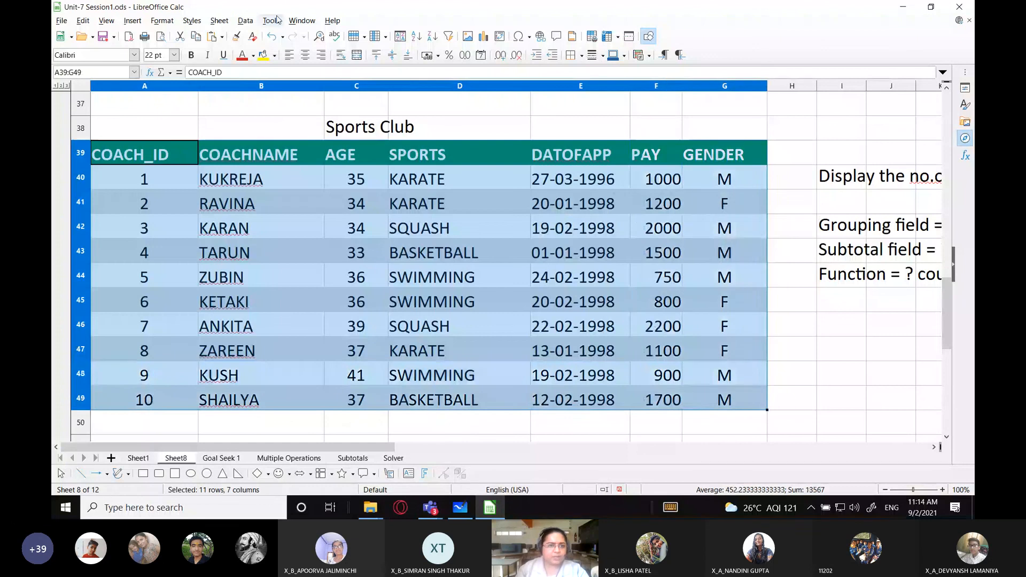
{"action": "left_click", "coordinate": [245, 21]}
{"action": "left_click", "coordinate": [262, 182]}
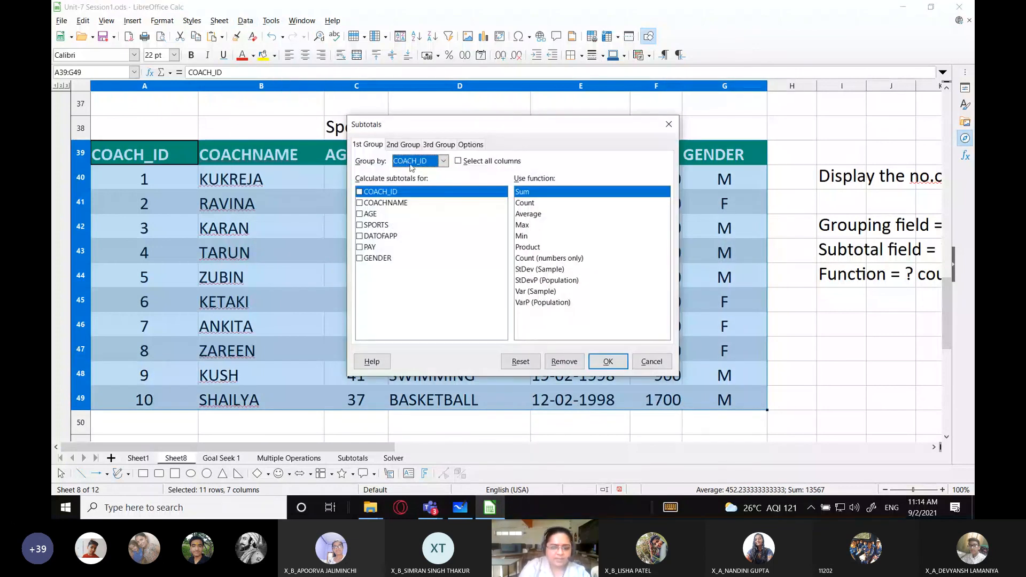
{"action": "key", "text": "super"}
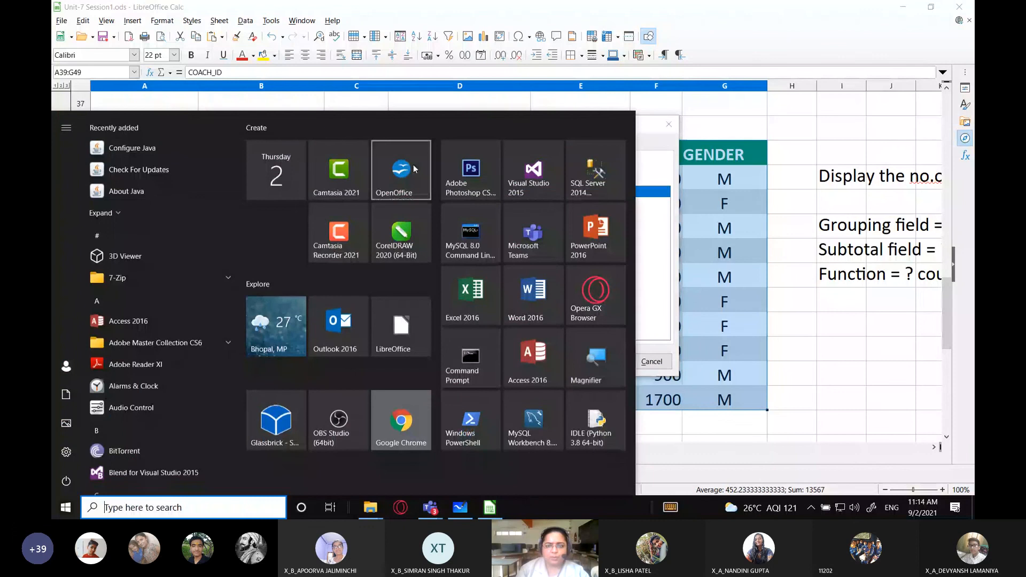
{"action": "left_click", "coordinate": [562, 100]}
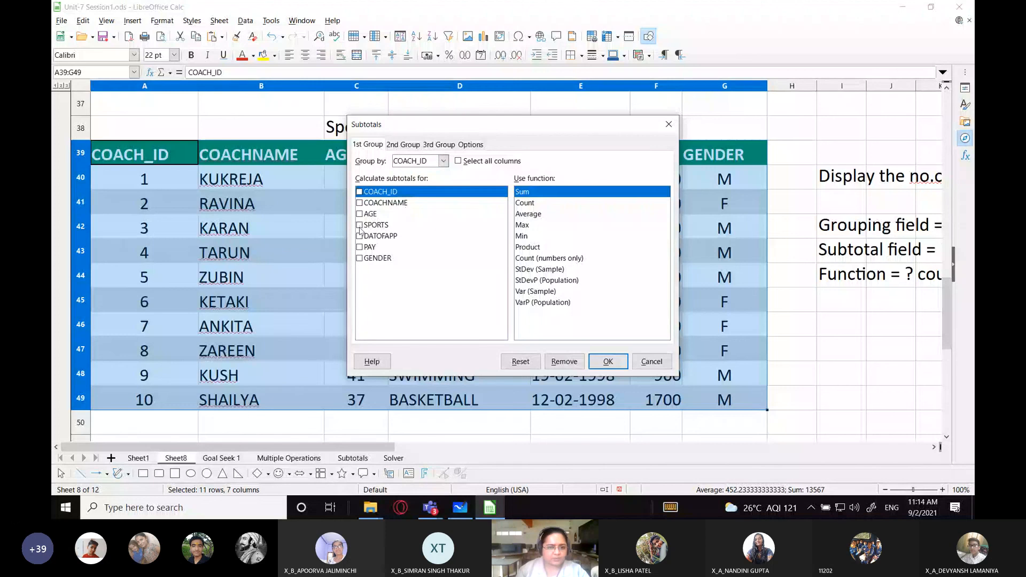
{"action": "left_click", "coordinate": [360, 225]}
{"action": "left_click", "coordinate": [360, 225]}
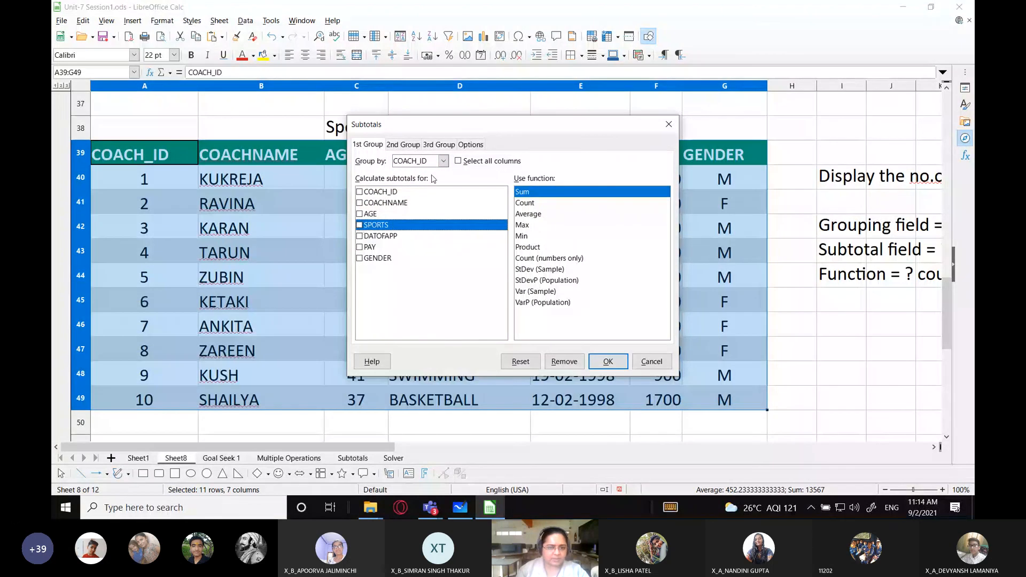
{"action": "left_click", "coordinate": [443, 161]}
{"action": "left_click", "coordinate": [421, 212]}
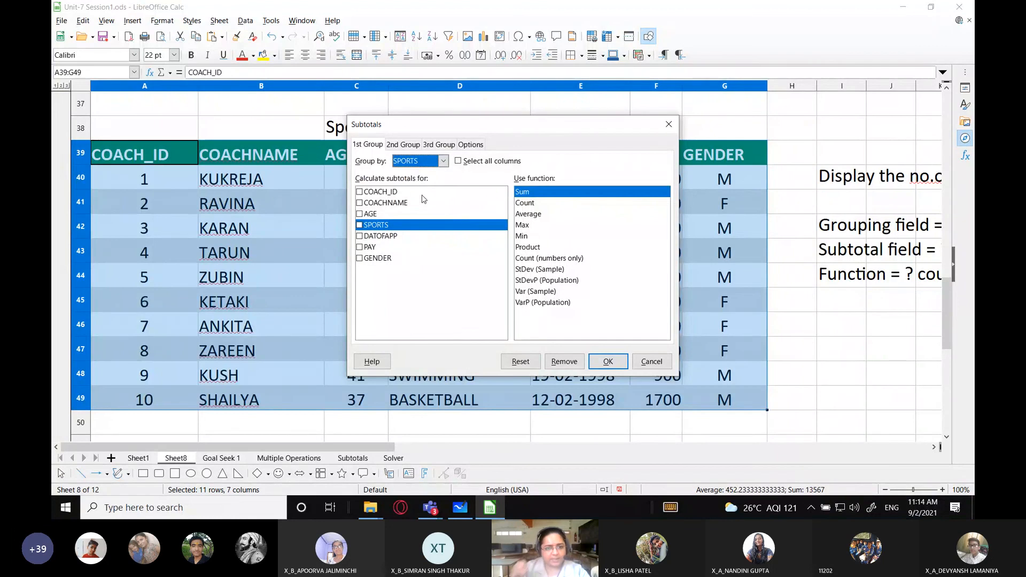
{"action": "left_click", "coordinate": [360, 193]}
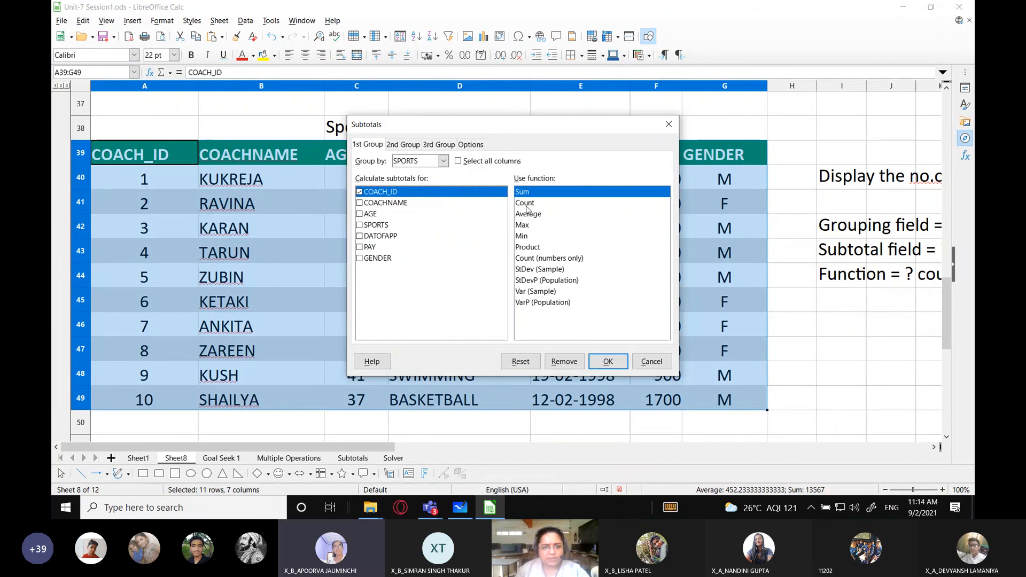
{"action": "left_click", "coordinate": [545, 203]}
{"action": "left_click", "coordinate": [608, 362]}
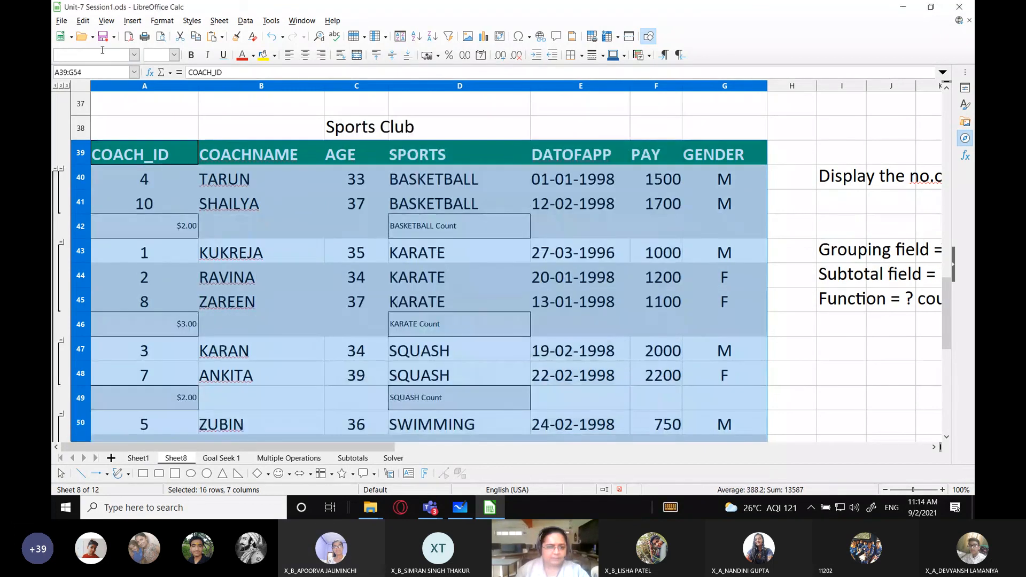
Set the font size of the whole subtotaled coach table to 22 pt
{"action": "left_click", "coordinate": [174, 55]}
{"action": "left_click", "coordinate": [153, 208]}
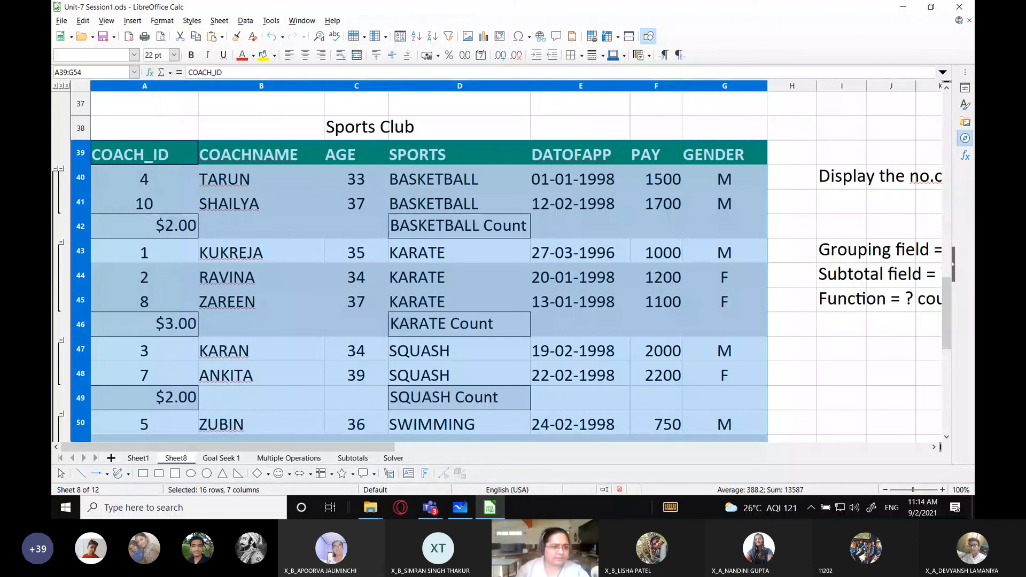
{"action": "left_click", "coordinate": [564, 307]}
Format the count cells A42, A46, A49, A53 and A54 as plain numbers without currency symbol or decimals
{"action": "left_click", "coordinate": [166, 236]}
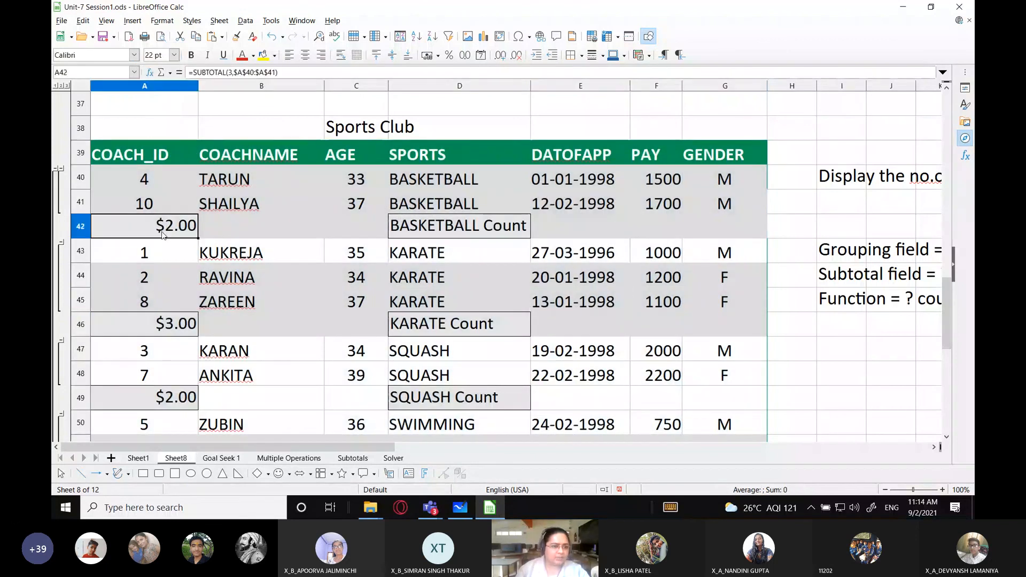
{"action": "left_click", "coordinate": [173, 331], "text": "ctrl"}
{"action": "left_click", "coordinate": [170, 398], "text": "ctrl"}
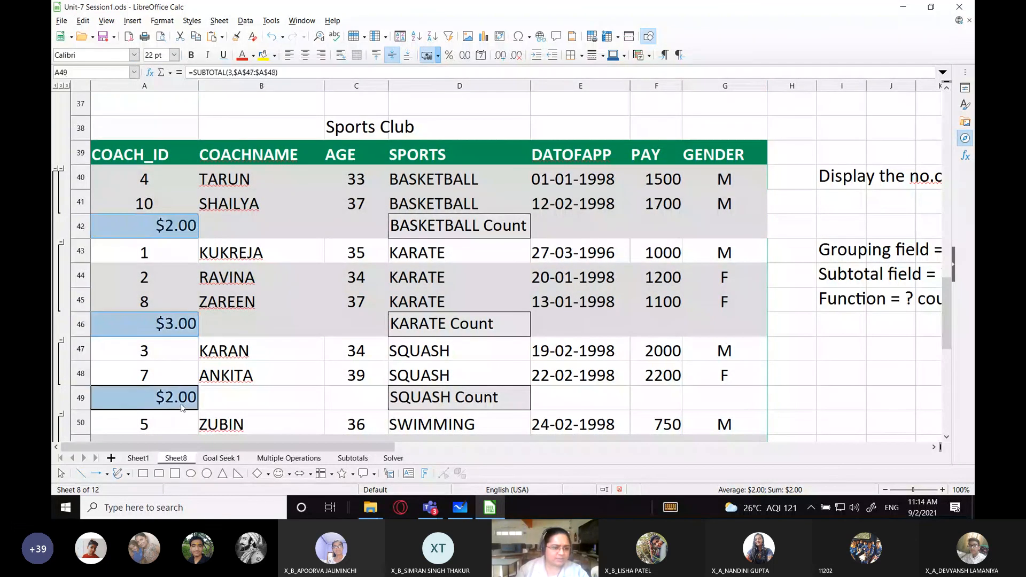
{"action": "scroll", "coordinate": [170, 401], "scroll_direction": "down", "scroll_amount": 2}
{"action": "left_click", "coordinate": [176, 353], "text": "ctrl"}
{"action": "left_click", "coordinate": [176, 374], "text": "ctrl"}
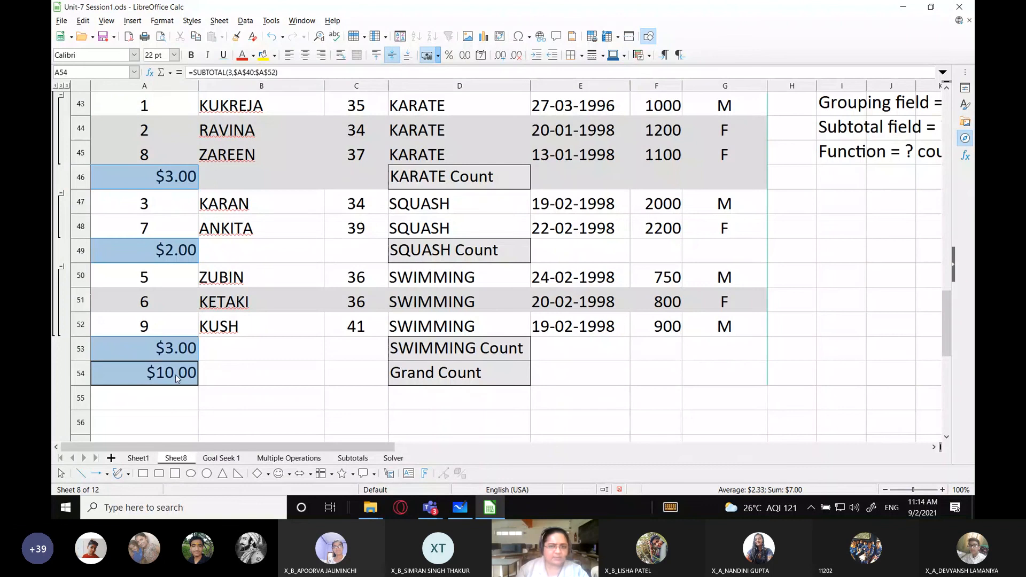
{"action": "left_click", "coordinate": [428, 55]}
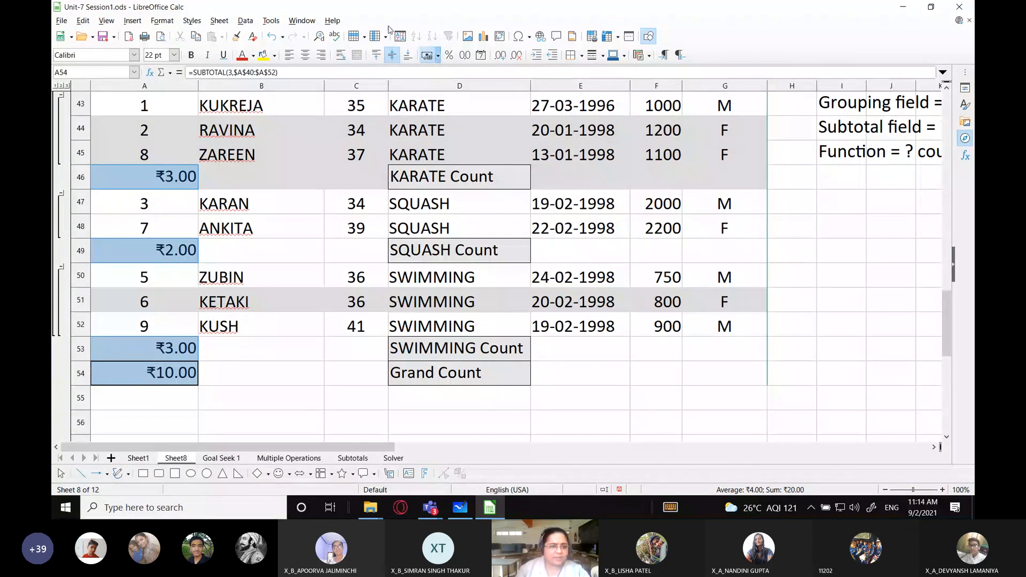
{"action": "left_click", "coordinate": [438, 55]}
{"action": "scroll", "coordinate": [481, 139], "scroll_direction": "up", "scroll_amount": 15}
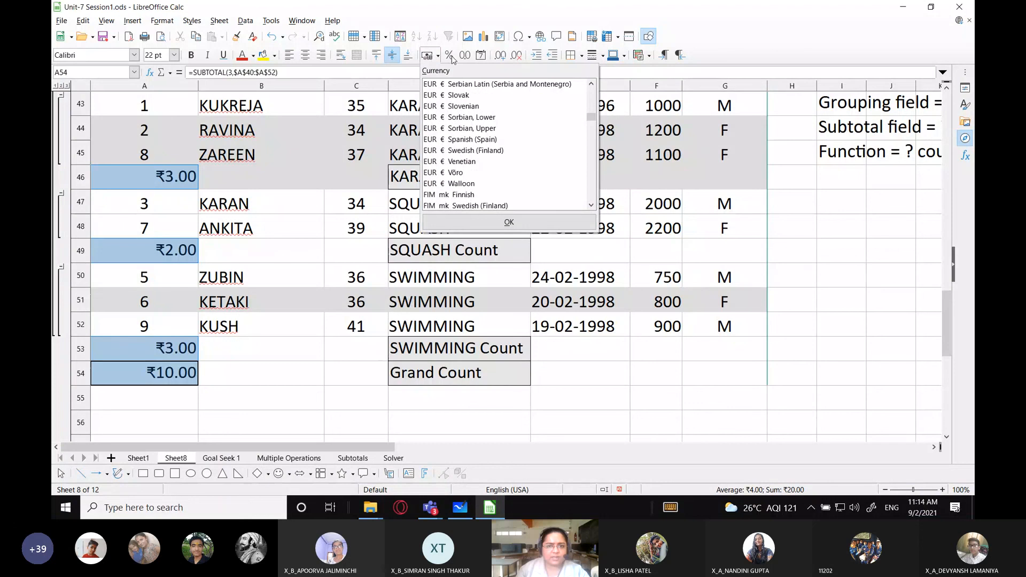
{"action": "left_click", "coordinate": [468, 58]}
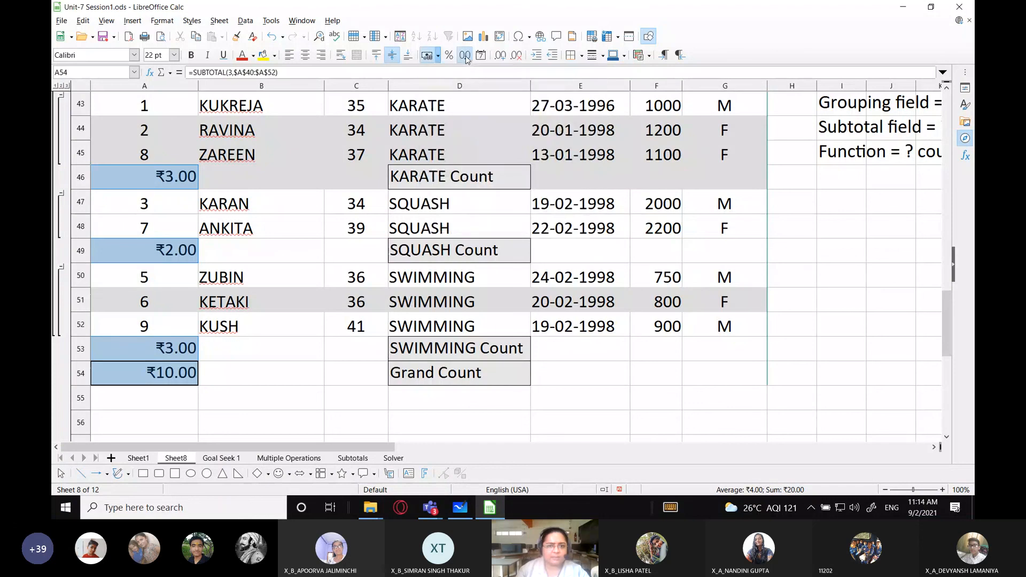
{"action": "left_click", "coordinate": [464, 55]}
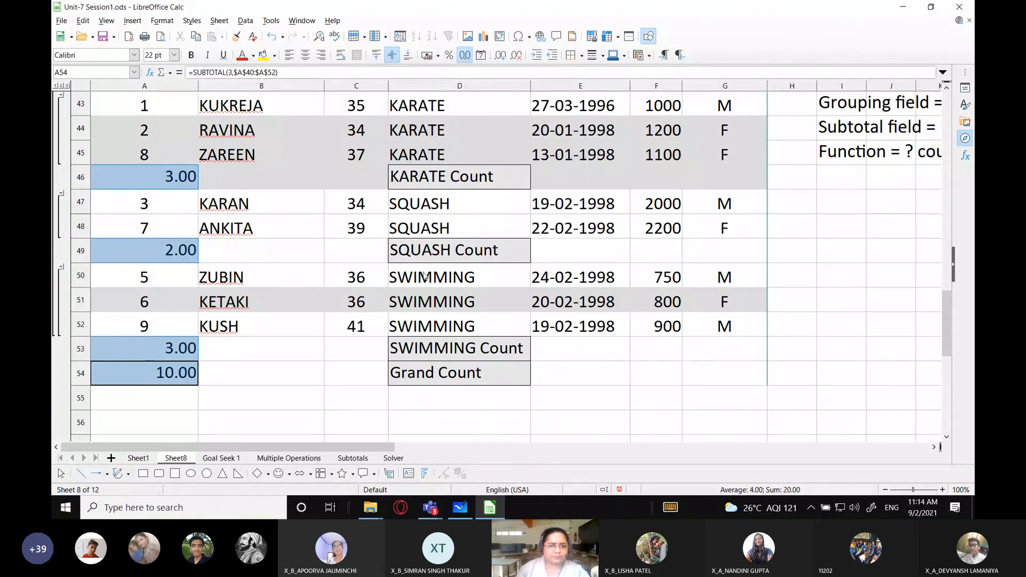
{"action": "left_click", "coordinate": [465, 55]}
{"action": "left_click", "coordinate": [232, 375]}
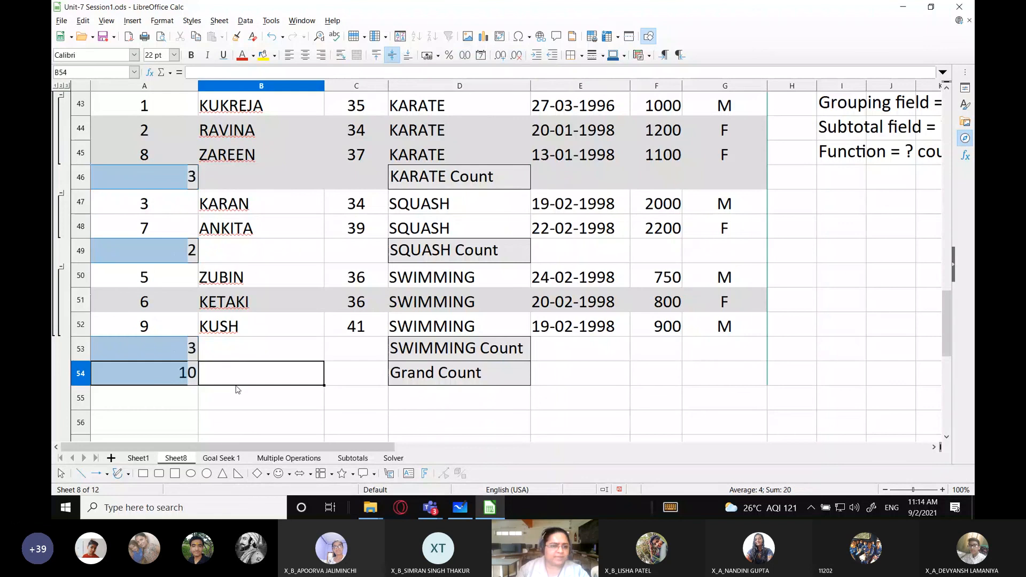
Examine the coach count of each sport group and the grand count against their labels in the SPORTS column
{"action": "scroll", "coordinate": [233, 390], "scroll_direction": "up", "scroll_amount": 4}
{"action": "scroll", "coordinate": [233, 390], "scroll_direction": "up", "scroll_amount": 1}
{"action": "scroll", "coordinate": [251, 369], "scroll_direction": "down", "scroll_amount": 4}
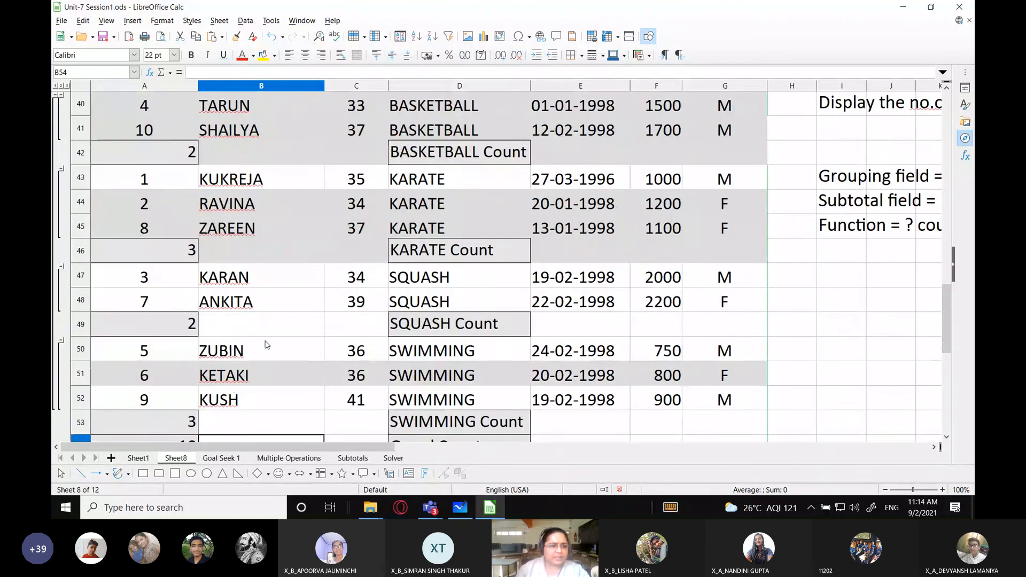
{"action": "left_click", "coordinate": [155, 157]}
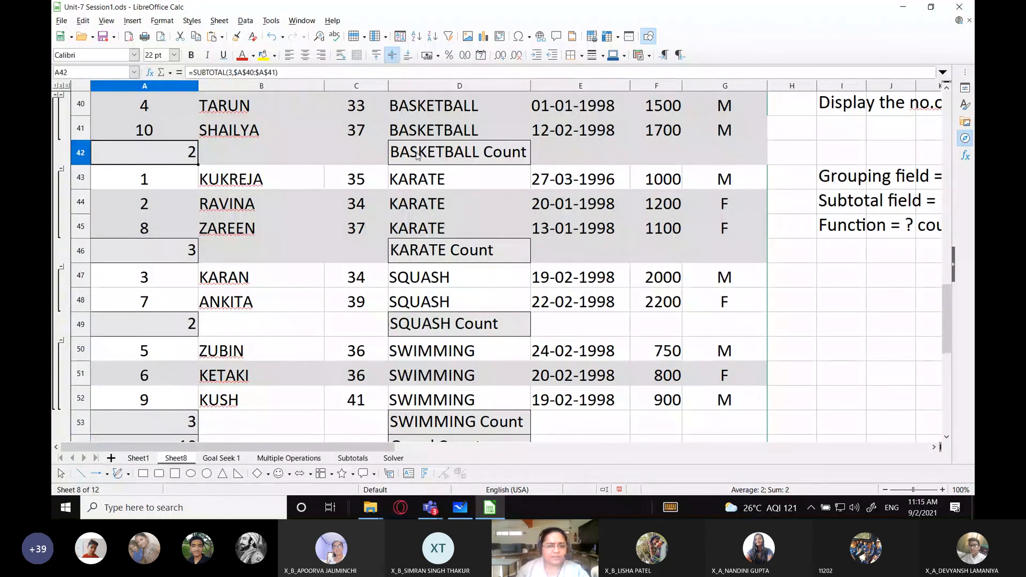
{"action": "left_click", "coordinate": [162, 260]}
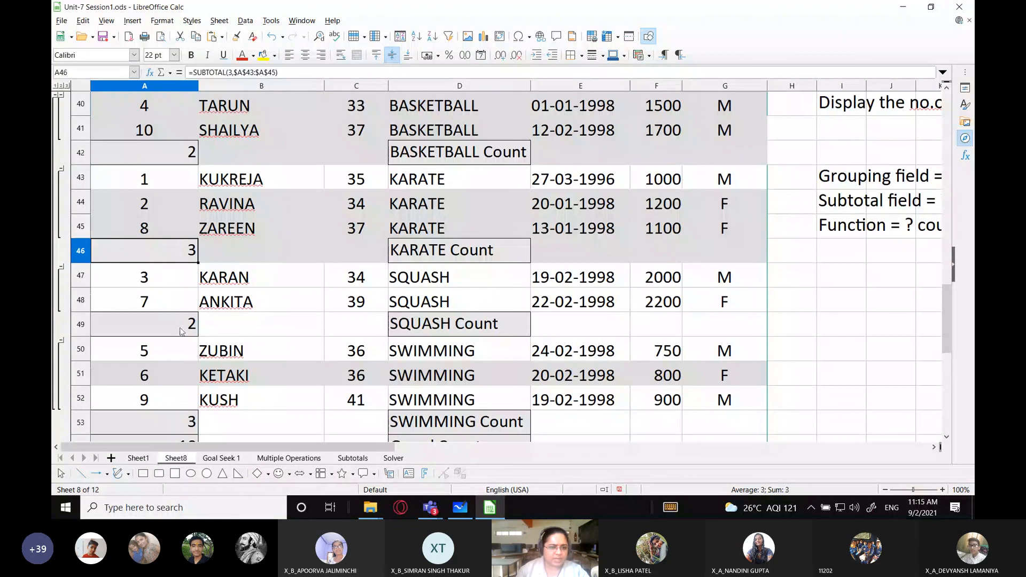
{"action": "scroll", "coordinate": [181, 327], "scroll_direction": "down", "scroll_amount": 1}
{"action": "left_click", "coordinate": [181, 259]}
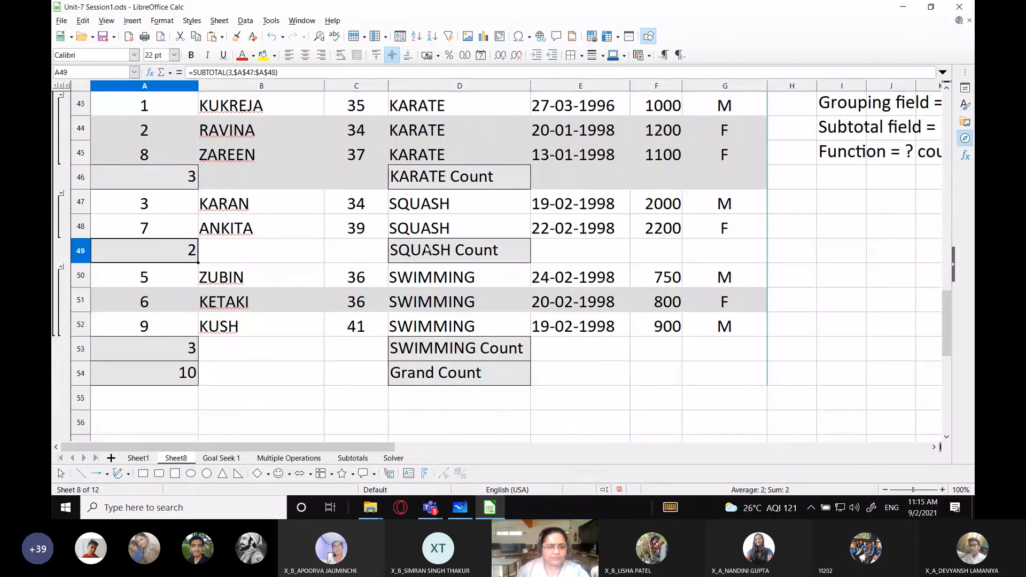
{"action": "left_click", "coordinate": [427, 252]}
{"action": "left_click", "coordinate": [181, 354]}
{"action": "left_click", "coordinate": [438, 342]}
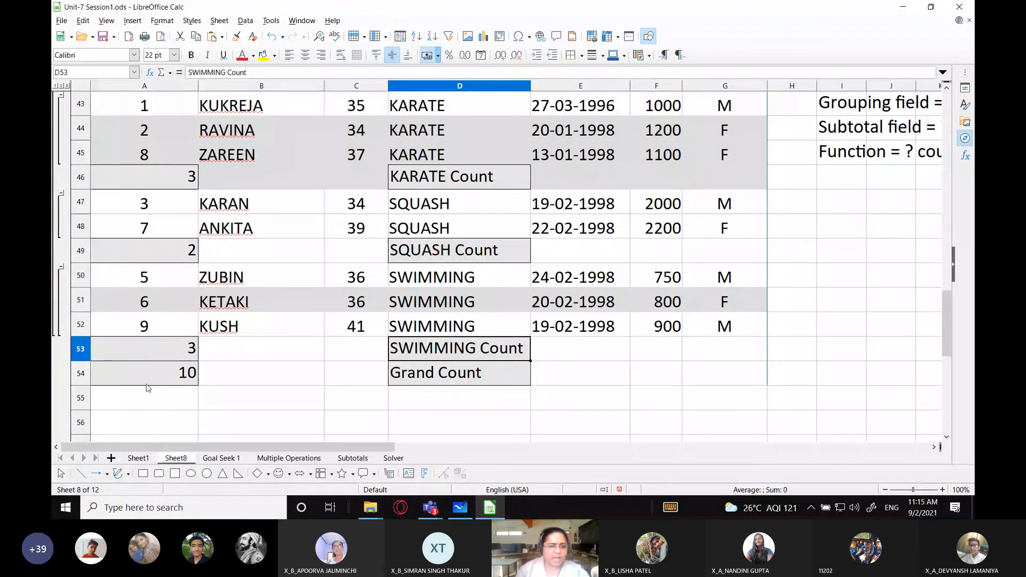
{"action": "left_click", "coordinate": [180, 377]}
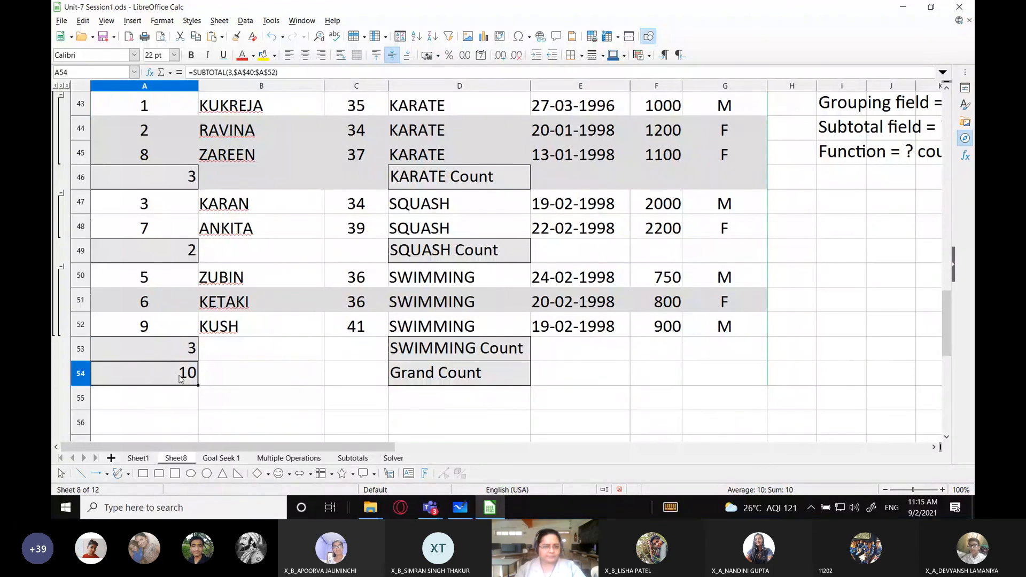
{"action": "scroll", "coordinate": [475, 277], "scroll_direction": "down", "scroll_amount": 2}
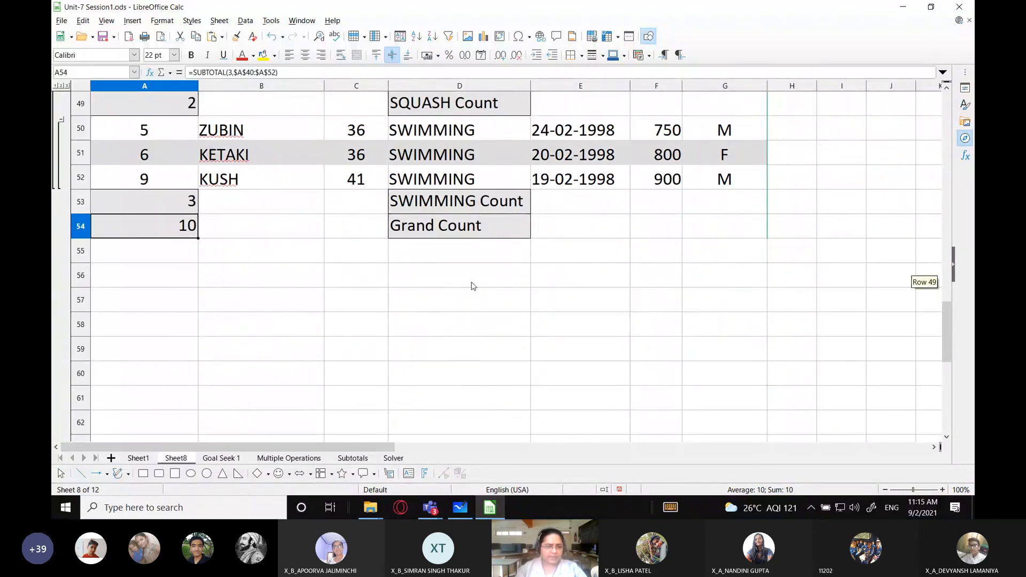
Copy the coach table T3:Z17 from the Subtotals sheet into Sheet8, starting at cell A57
{"action": "scroll", "coordinate": [470, 284], "scroll_direction": "up", "scroll_amount": 2}
{"action": "scroll", "coordinate": [472, 286], "scroll_direction": "down", "scroll_amount": 4}
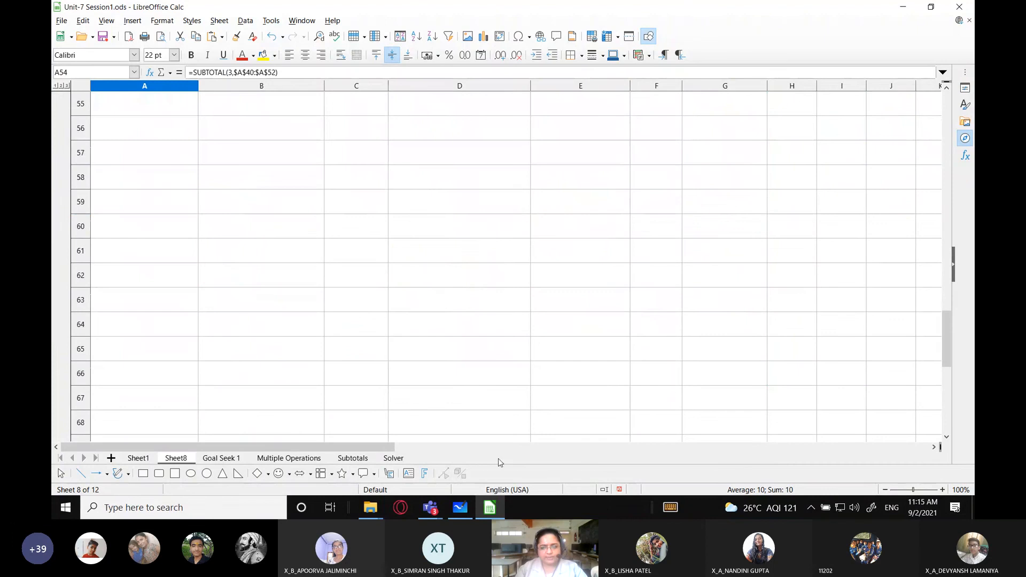
{"action": "left_click", "coordinate": [353, 458]}
{"action": "scroll", "coordinate": [579, 274], "scroll_direction": "up", "scroll_amount": 3}
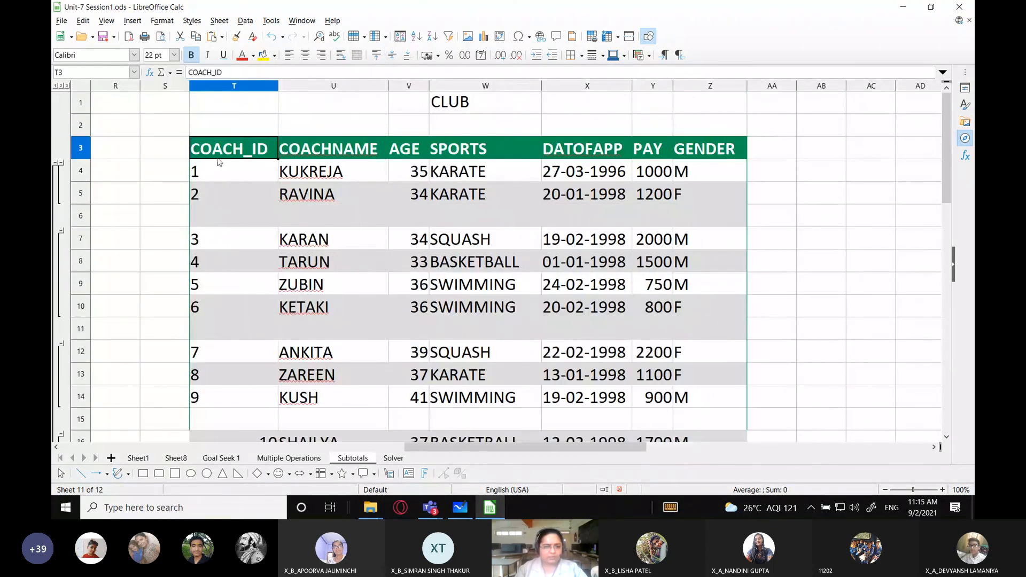
{"action": "left_click_drag", "start_coordinate": [223, 151], "coordinate": [702, 305]}
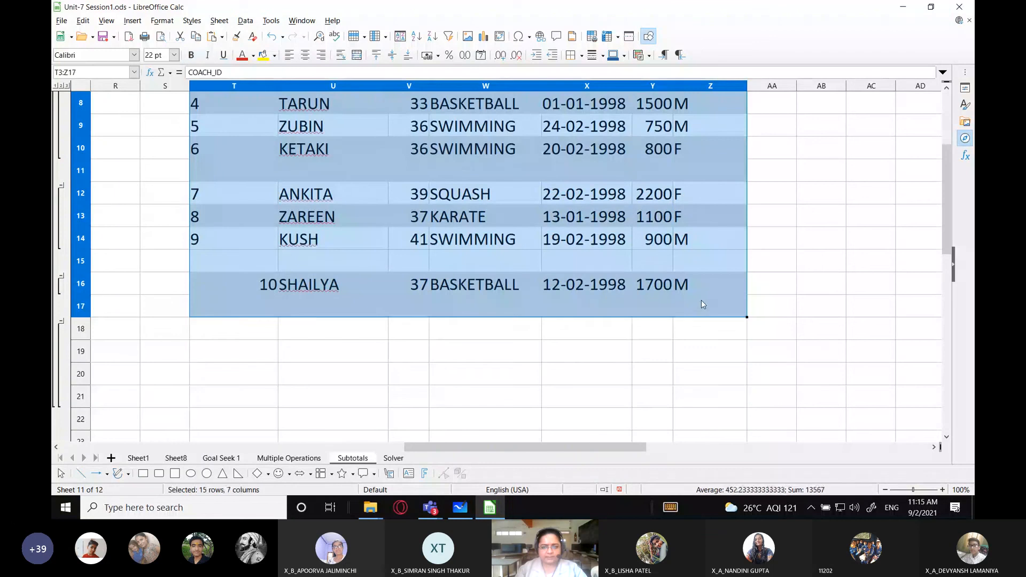
{"action": "left_click", "coordinate": [175, 458]}
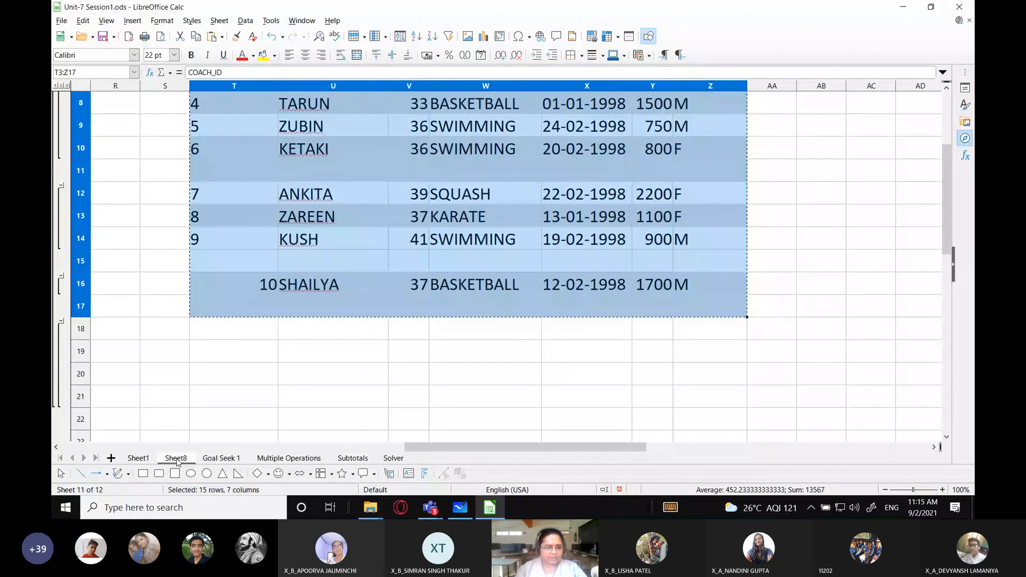
{"action": "key", "text": "ctrl+v"}
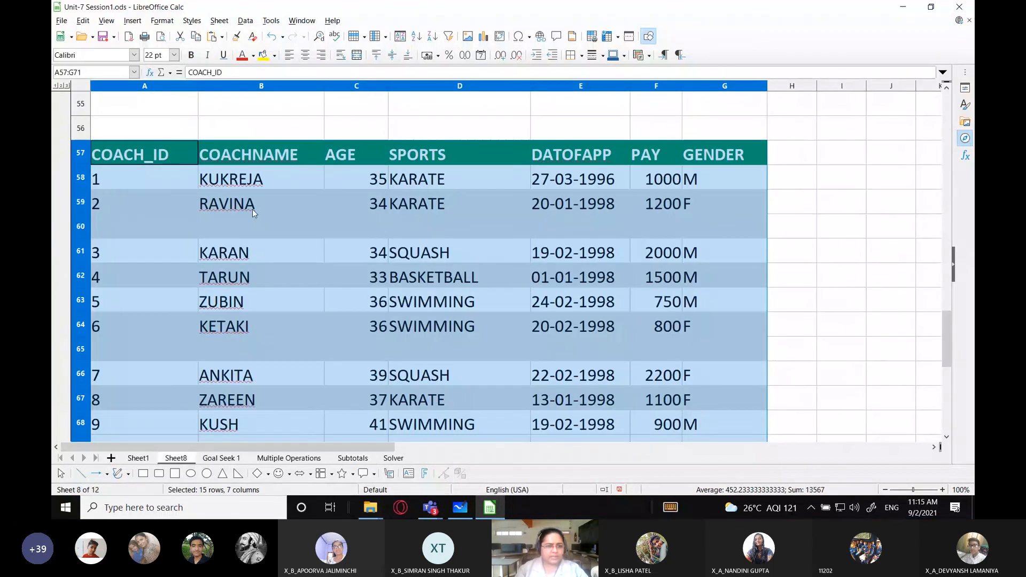
Delete the blank rows 60, 65 and 69 inside the pasted coach table
{"action": "left_click", "coordinate": [80, 227]}
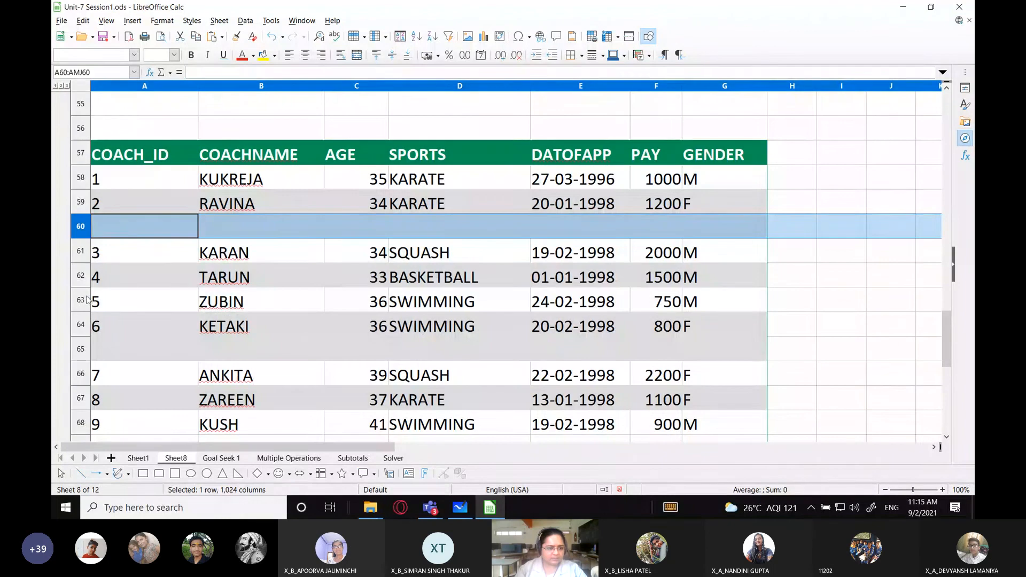
{"action": "left_click", "coordinate": [81, 349], "text": "ctrl"}
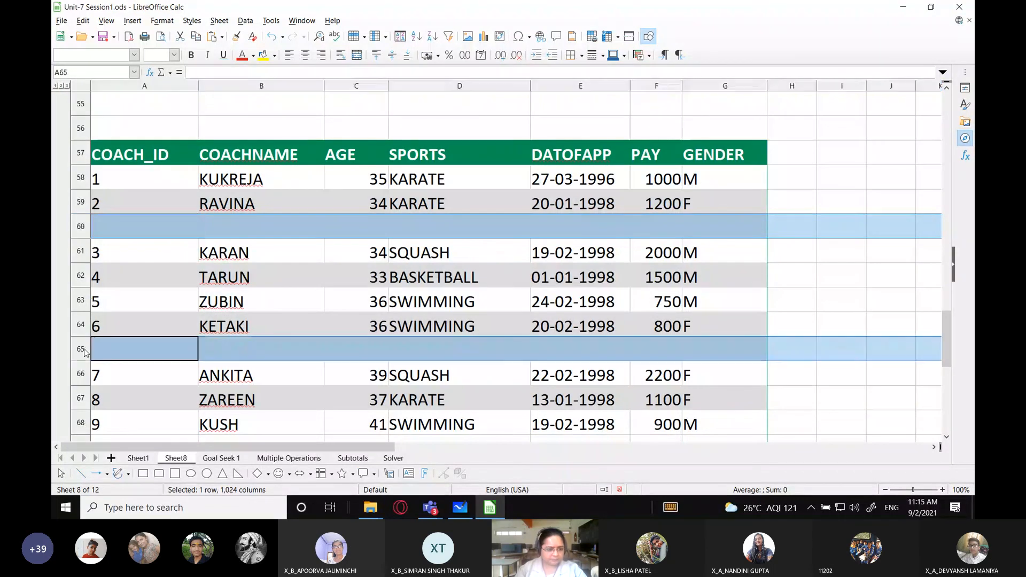
{"action": "scroll", "coordinate": [93, 337], "scroll_direction": "down", "scroll_amount": 2}
{"action": "left_click", "coordinate": [78, 310], "text": "ctrl"}
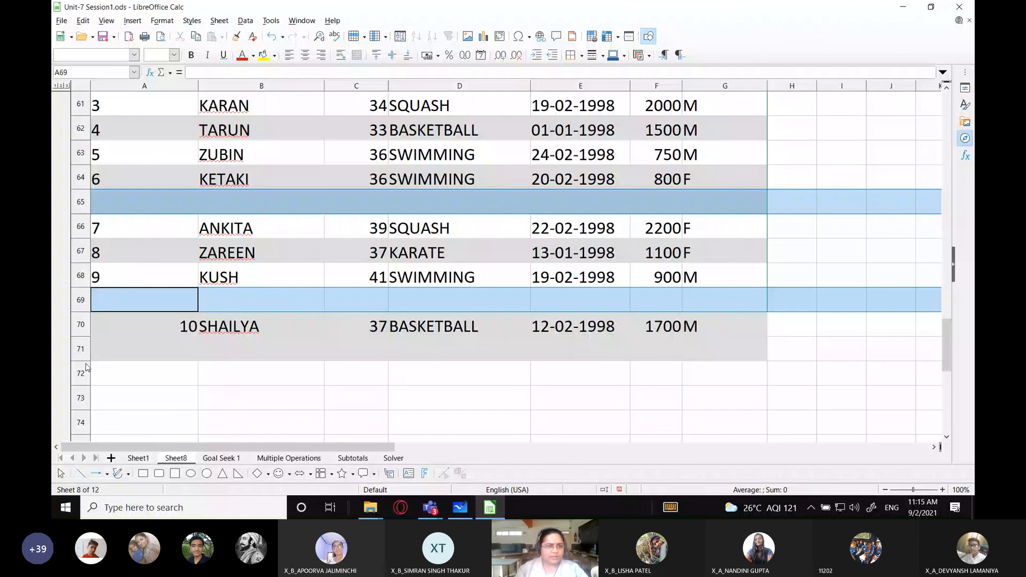
{"action": "left_click", "coordinate": [219, 20]}
{"action": "left_click", "coordinate": [235, 98]}
{"action": "left_click", "coordinate": [434, 236]}
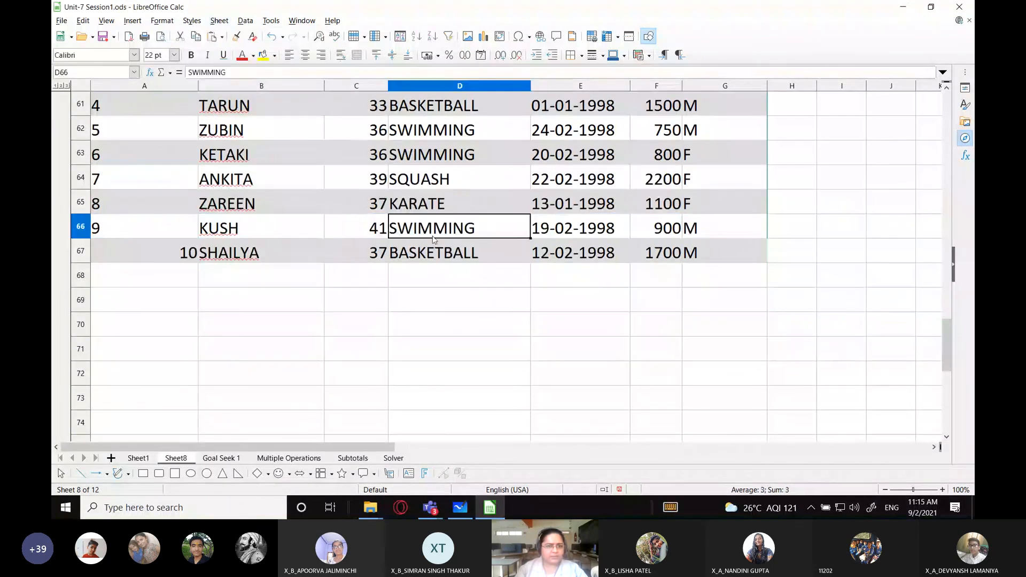
{"action": "scroll", "coordinate": [479, 326], "scroll_direction": "up", "scroll_amount": 2}
{"action": "left_click_drag", "start_coordinate": [155, 156], "coordinate": [700, 401]}
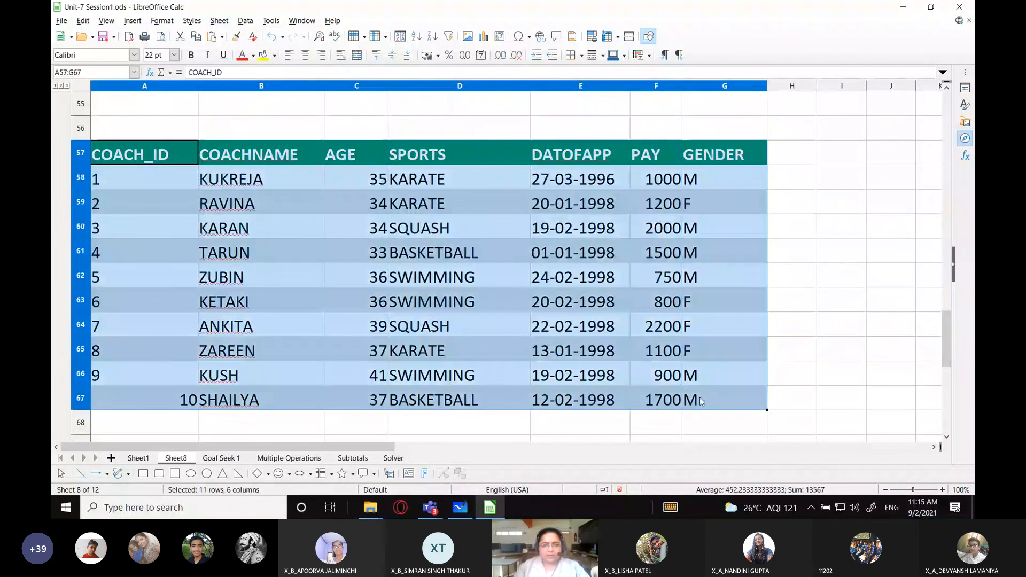
{"action": "left_click", "coordinate": [814, 235]}
Enter the question line "Display the average pay (salary) paid to the coaches belonging" in cell B69, below the coach table
{"action": "scroll", "coordinate": [577, 406], "scroll_direction": "down", "scroll_amount": 2}
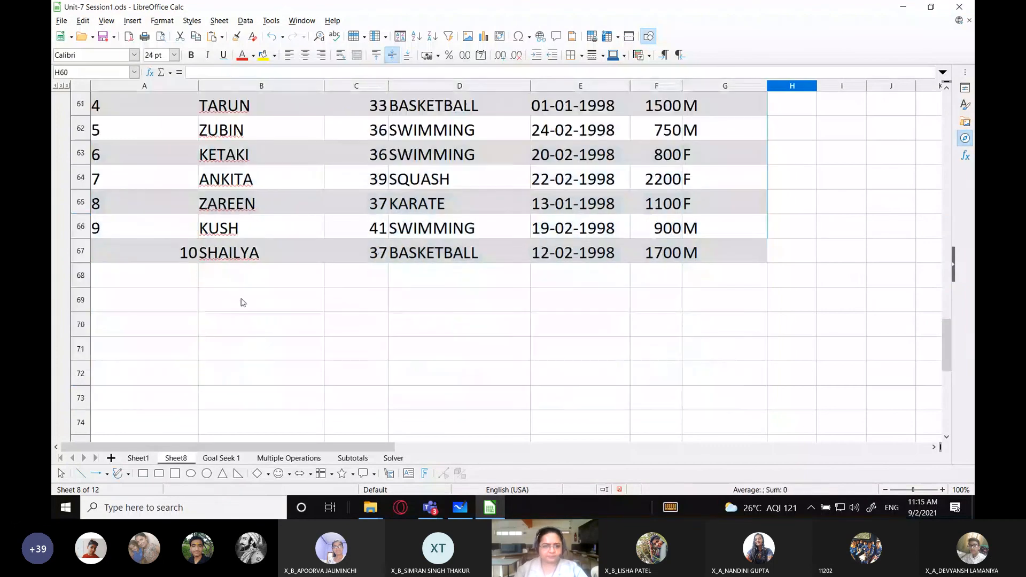
{"action": "left_click", "coordinate": [239, 298]}
{"action": "type", "text": "Di"}
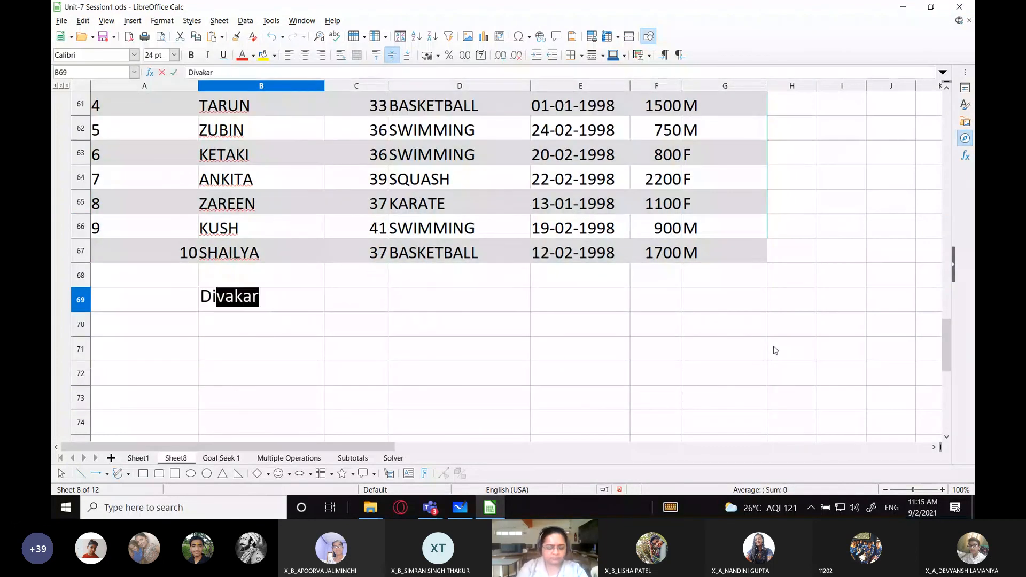
{"action": "type", "text": "splay the "}
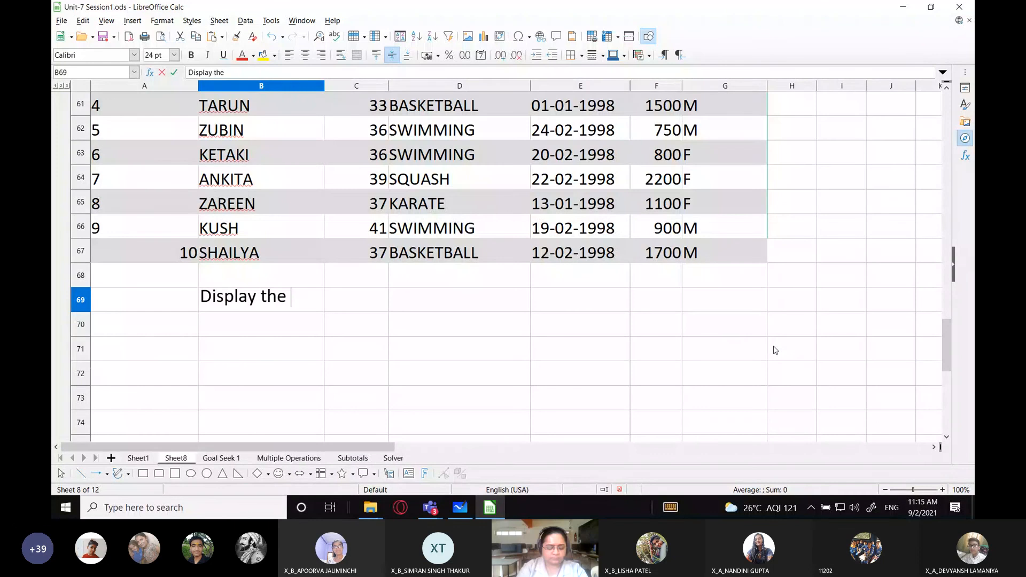
{"action": "type", "text": "average"}
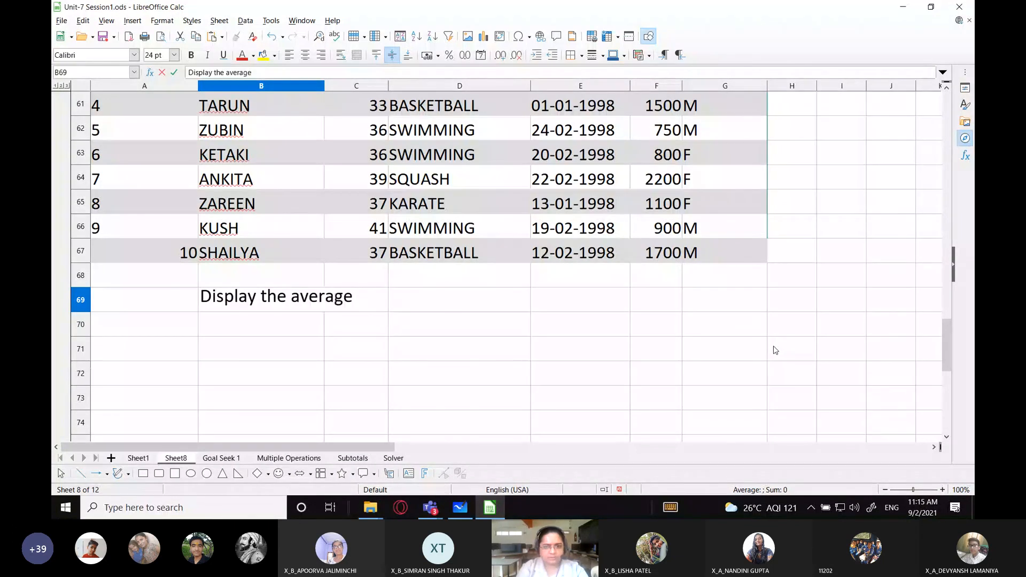
{"action": "scroll", "coordinate": [775, 351], "scroll_direction": "up", "scroll_amount": 4}
{"action": "scroll", "coordinate": [775, 351], "scroll_direction": "down", "scroll_amount": 5}
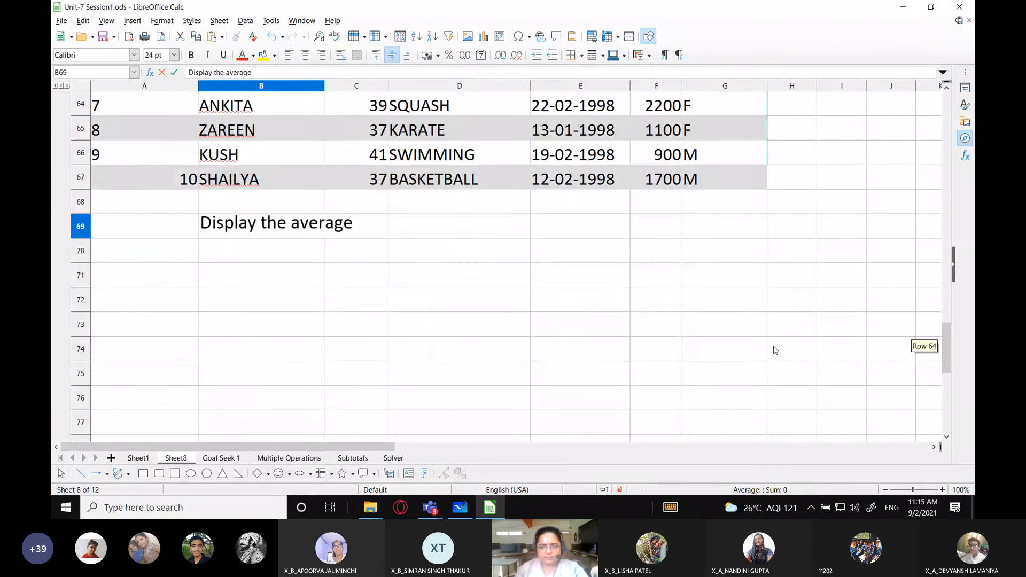
{"action": "type", "text": "pay "}
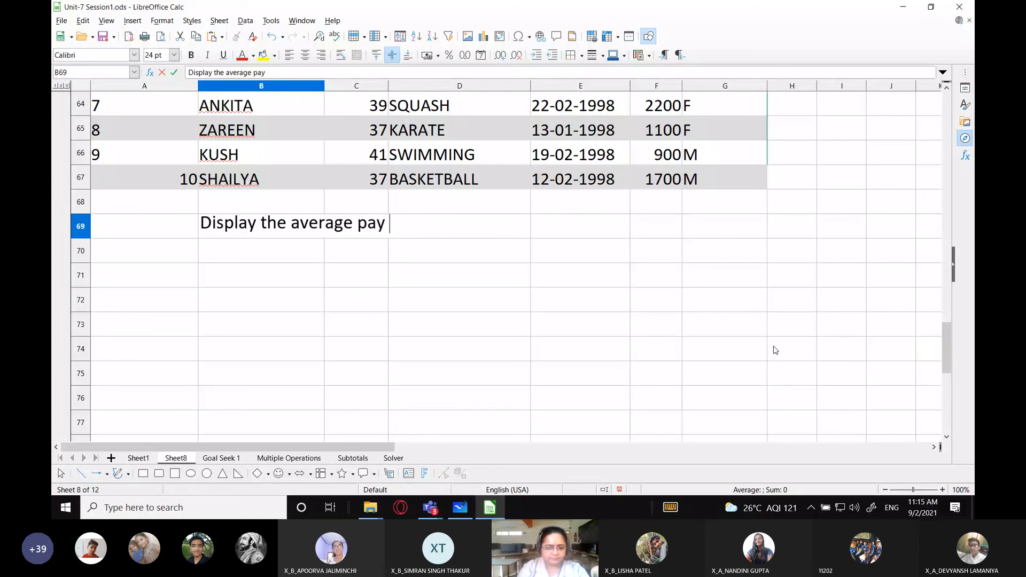
{"action": "type", "text": "(salary) whi"}
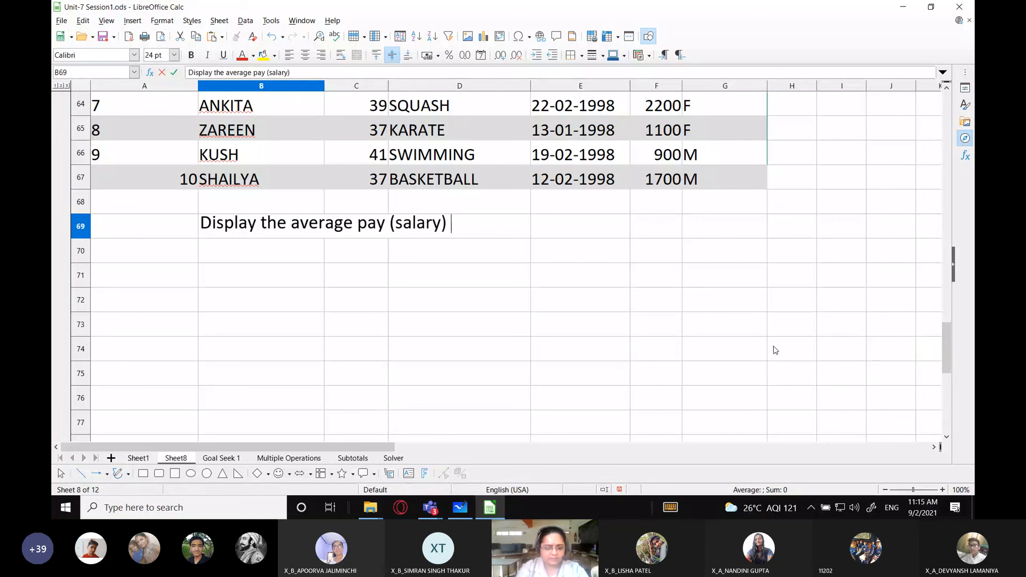
{"action": "type", "text": "ch each"}
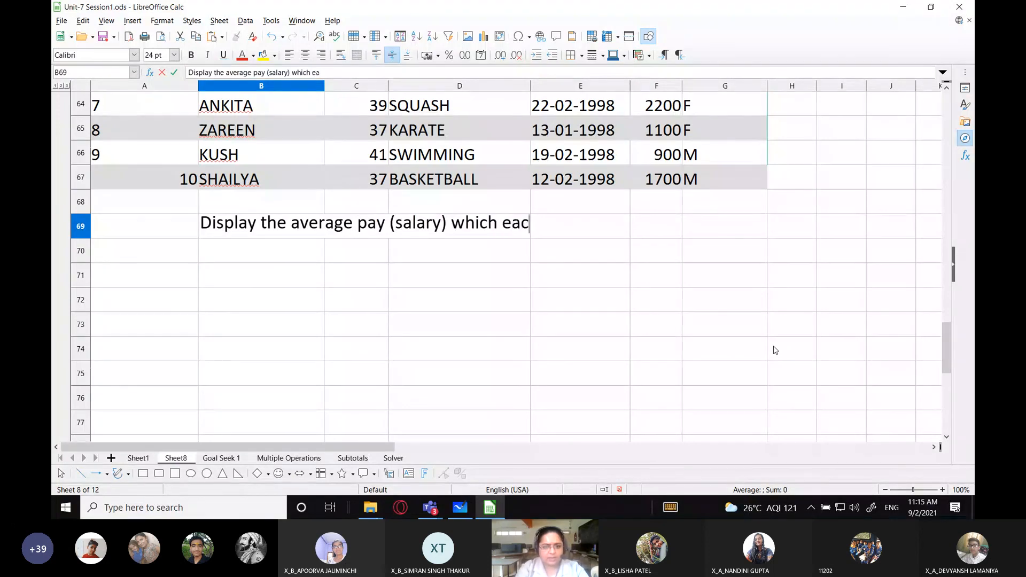
{"action": "key", "text": "BackSpace"}
{"action": "key", "text": "BackSpace"}
{"action": "key", "text": "BackSpace"}
{"action": "key", "text": "BackSpace"}
{"action": "key", "text": "BackSpace"}
{"action": "key", "text": "BackSpace"}
{"action": "key", "text": "BackSpace"}
{"action": "key", "text": "BackSpace"}
{"action": "key", "text": "BackSpace"}
{"action": "key", "text": "BackSpace"}
{"action": "key", "text": "BackSpace"}
{"action": "type", "text": "pay"}
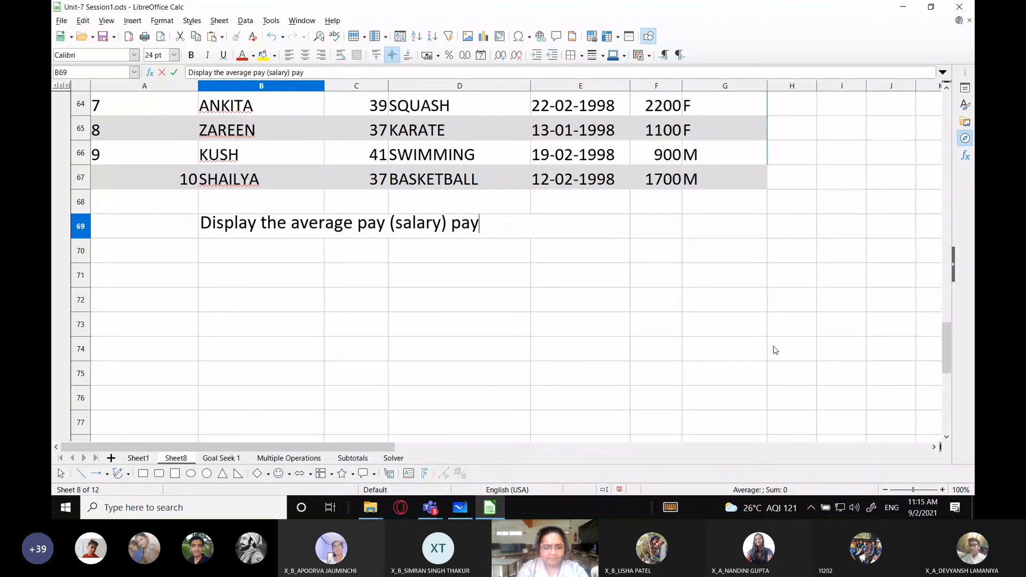
{"action": "key", "text": "BackSpace"}
{"action": "type", "text": "ied"}
{"action": "key", "text": "BackSpace"}
{"action": "key", "text": "BackSpace"}
{"action": "type", "text": "d"}
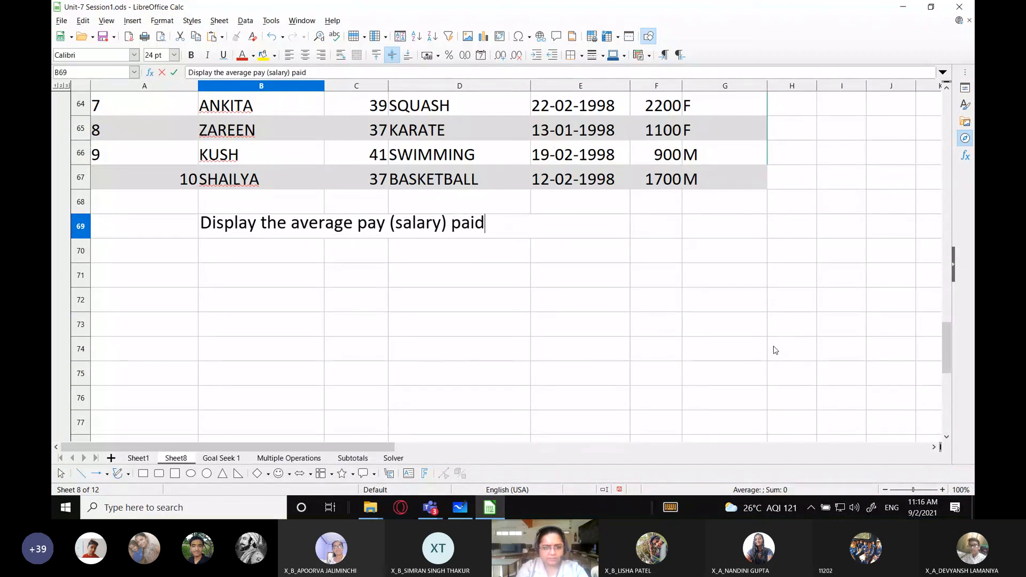
{"action": "type", "text": " to each"}
{"action": "key", "text": "BackSpace"}
{"action": "key", "text": "BackSpace"}
{"action": "key", "text": "BackSpace"}
{"action": "key", "text": "BackSpace"}
{"action": "type", "text": "the c"}
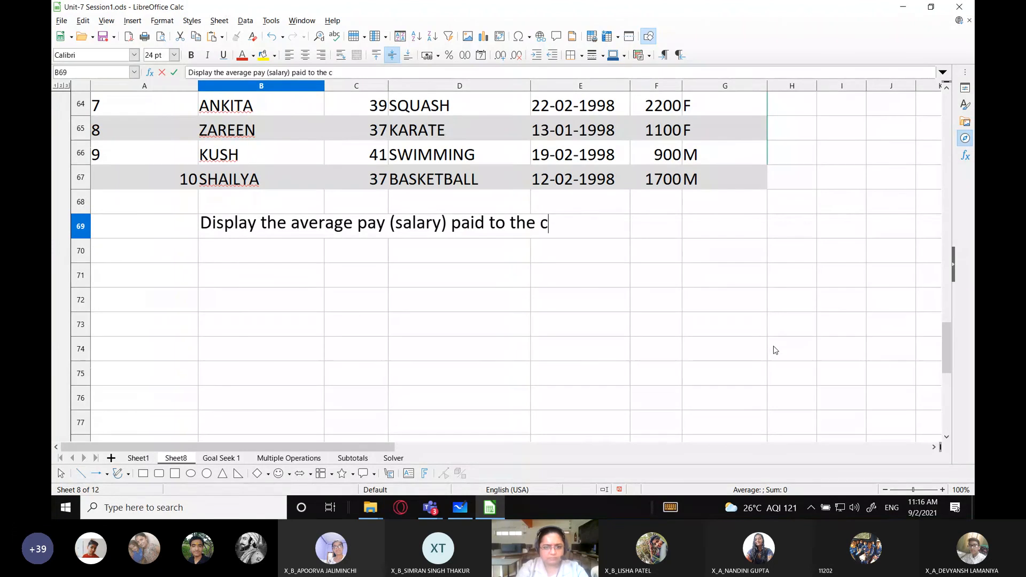
{"action": "type", "text": "oaches belonging"}
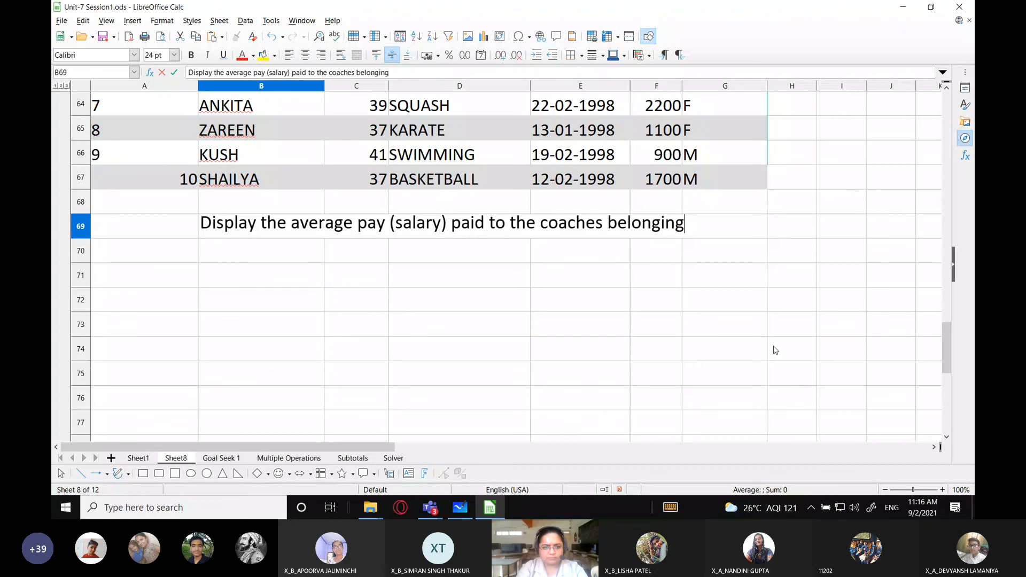
{"action": "key", "text": "Return"}
Complete the question in cell B70 with the text "to each sports type."
{"action": "type", "text": "to e"}
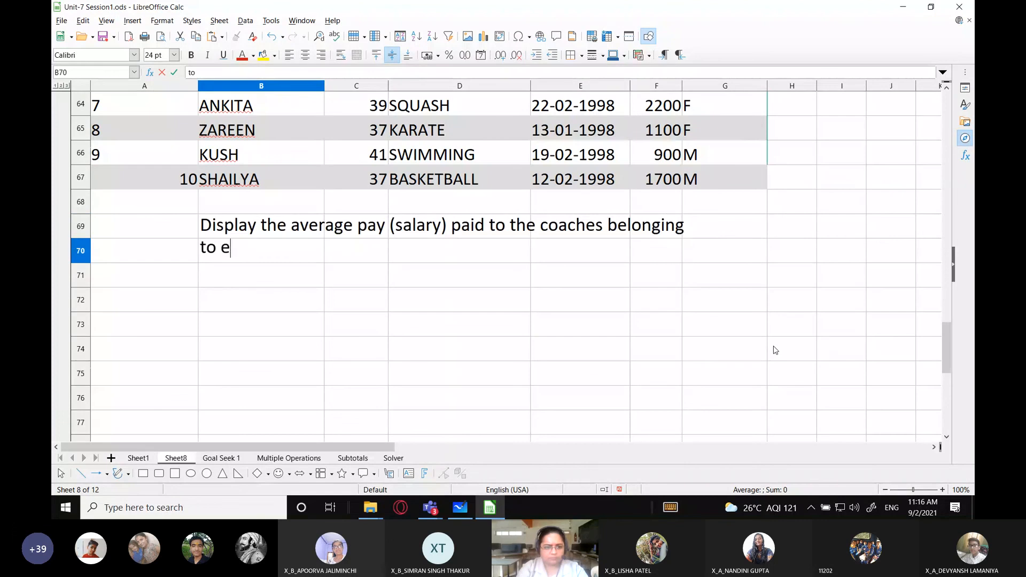
{"action": "type", "text": "ach sports type."}
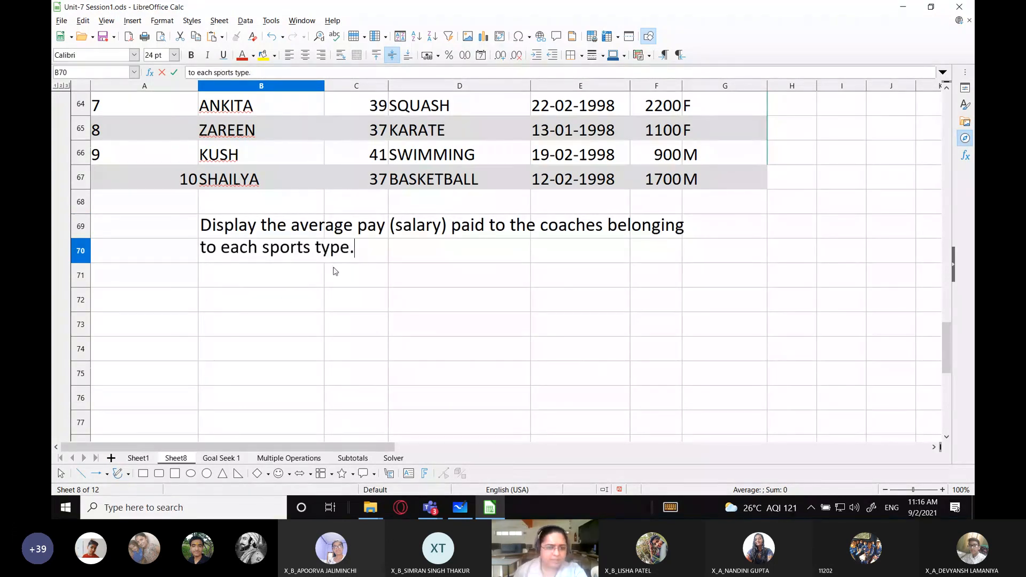
{"action": "left_click", "coordinate": [259, 298]}
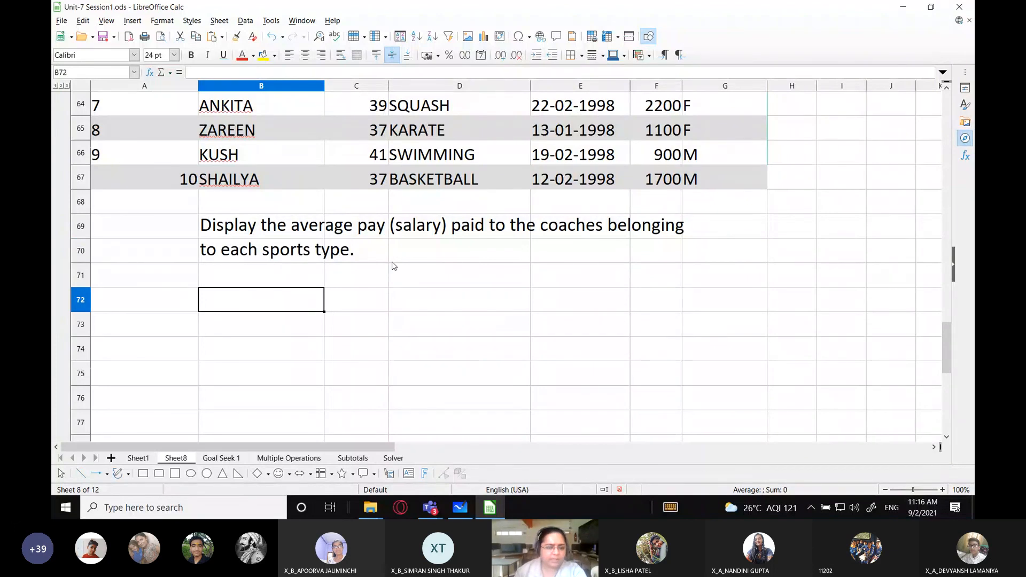
Examine how the karate, squash and swimming entries are spread through the SPORTS column of the new coach table
{"action": "scroll", "coordinate": [395, 267], "scroll_direction": "up", "scroll_amount": 3}
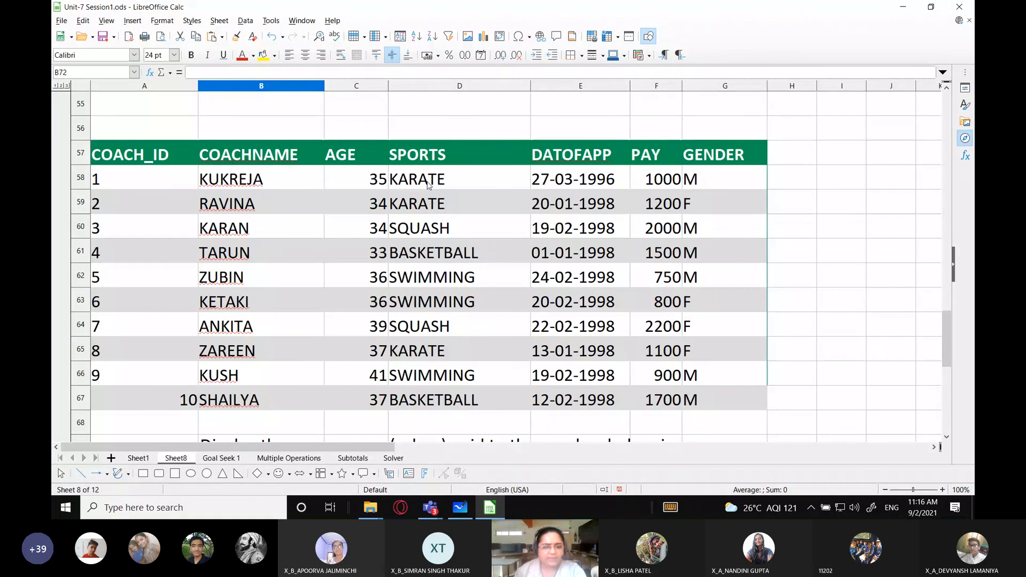
{"action": "left_click_drag", "start_coordinate": [433, 183], "coordinate": [437, 207]}
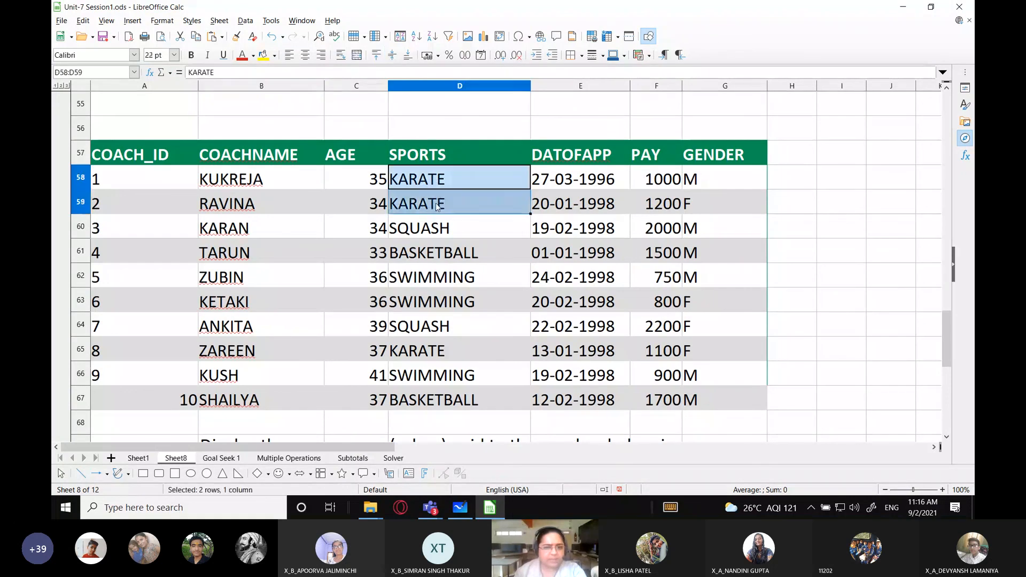
{"action": "scroll", "coordinate": [503, 294], "scroll_direction": "down", "scroll_amount": 1}
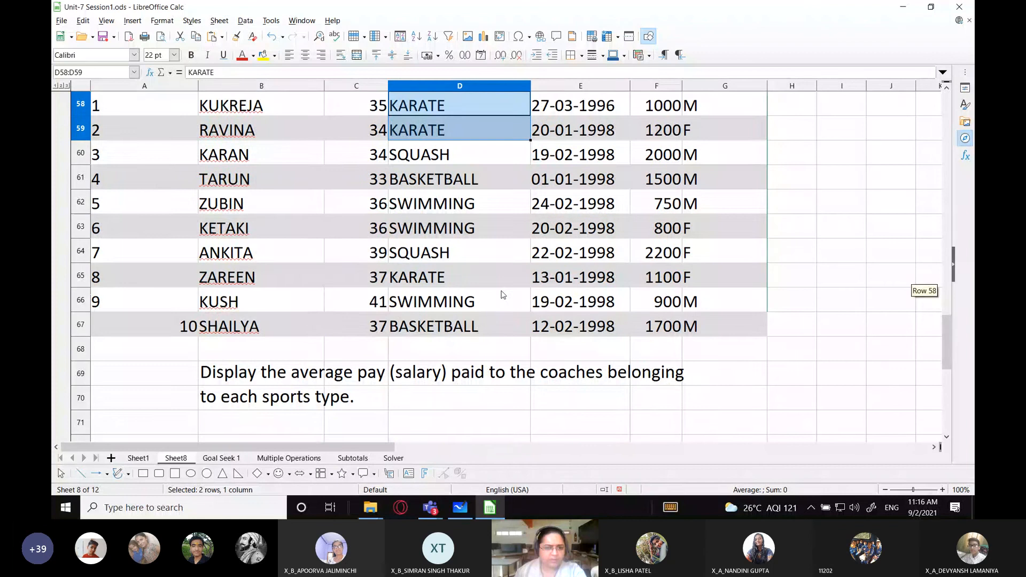
{"action": "left_click", "coordinate": [436, 156]}
{"action": "left_click", "coordinate": [440, 251]}
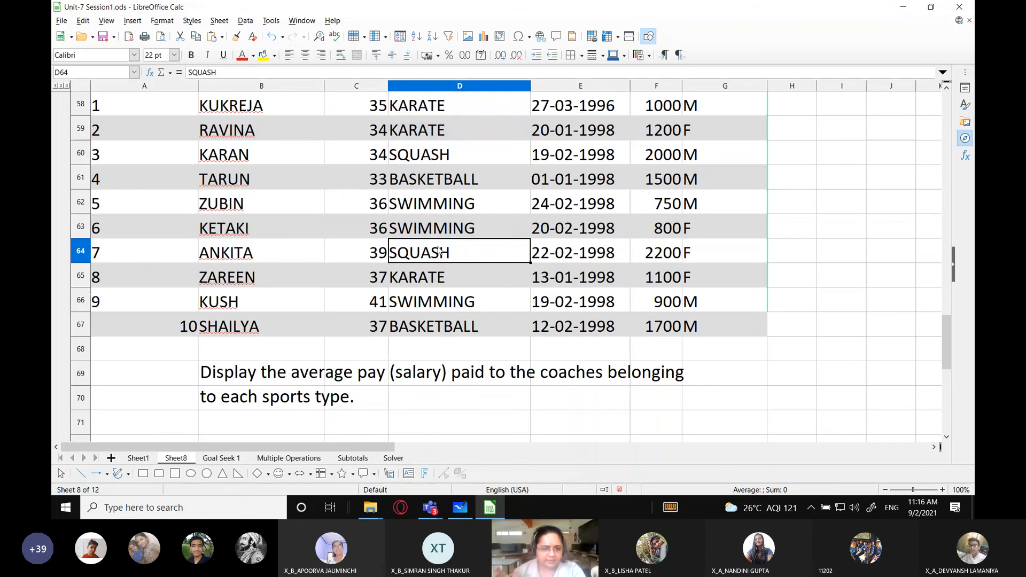
{"action": "left_click_drag", "start_coordinate": [475, 211], "coordinate": [473, 239]}
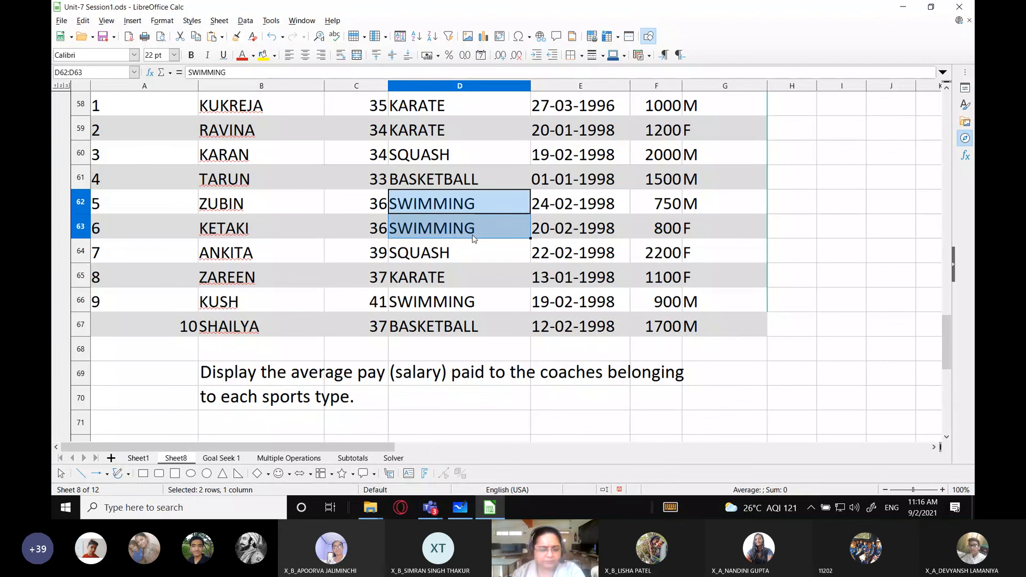
Enter the prompts "Grouping field = ?", "Function = ?" and "Subtotal field = ?" in cells B72 to B74
{"action": "scroll", "coordinate": [456, 298], "scroll_direction": "down", "scroll_amount": 3}
{"action": "left_click", "coordinate": [284, 230]}
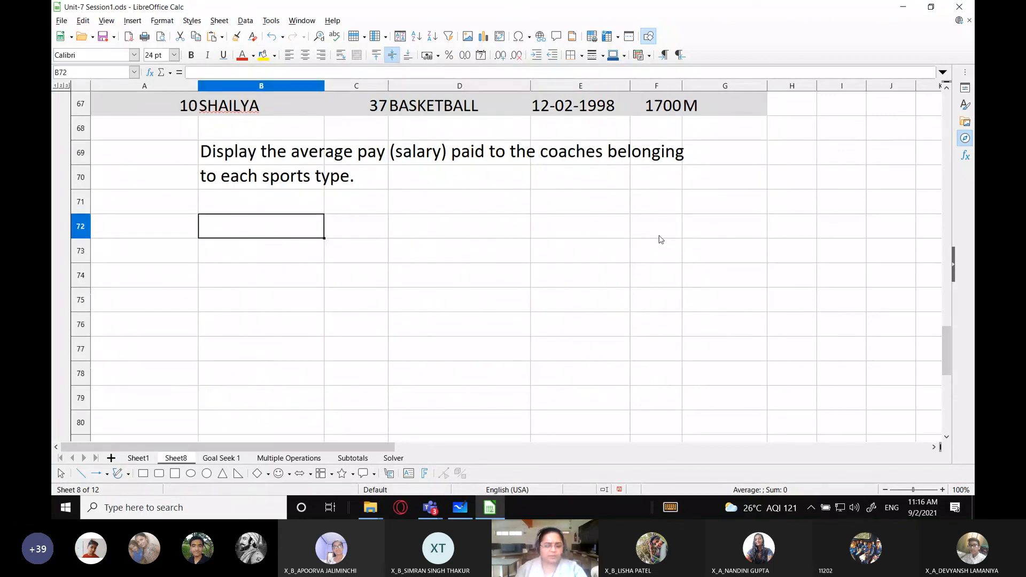
{"action": "type", "text": "Groupi"}
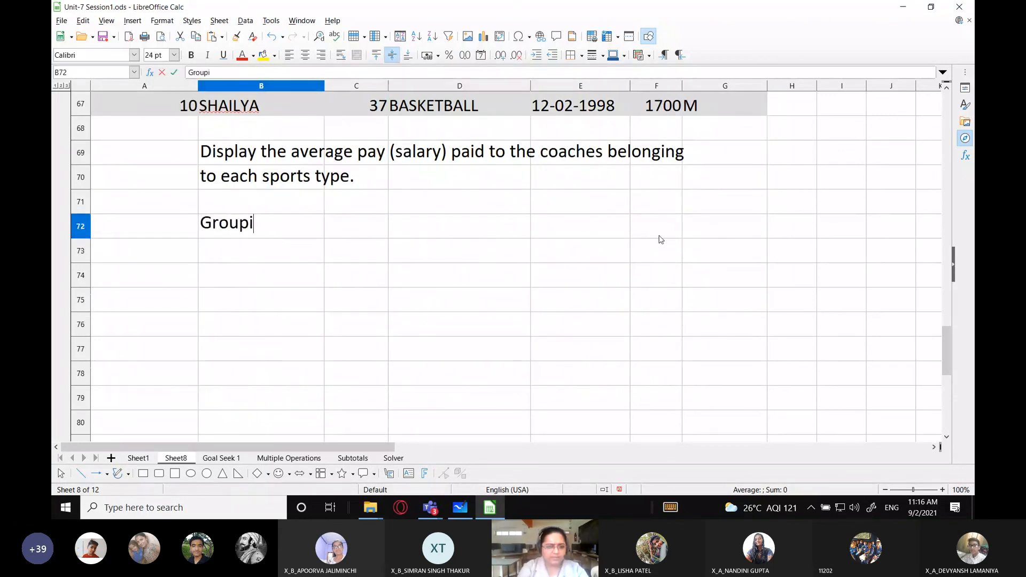
{"action": "type", "text": "ng field = ?"}
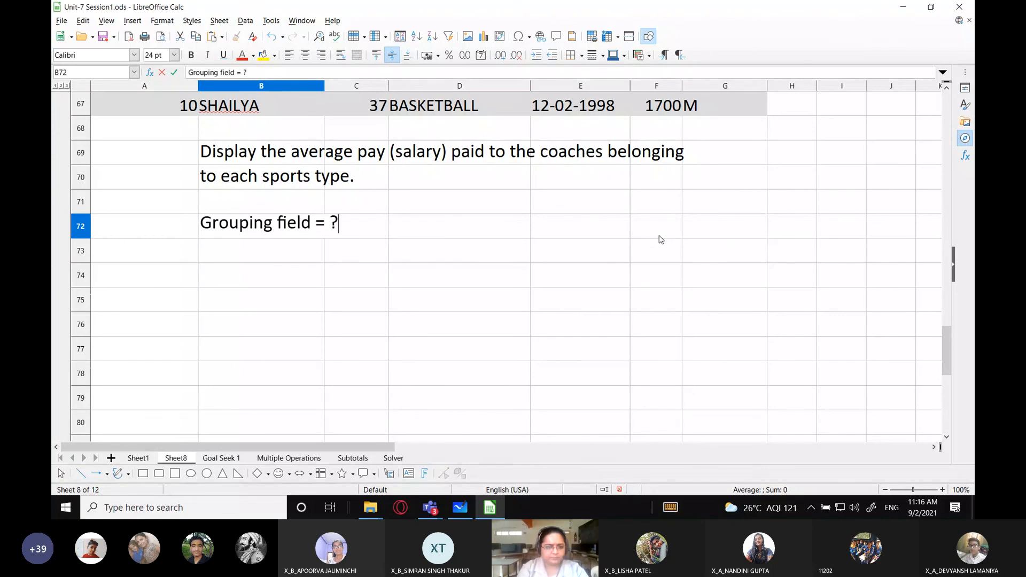
{"action": "key", "text": "Return"}
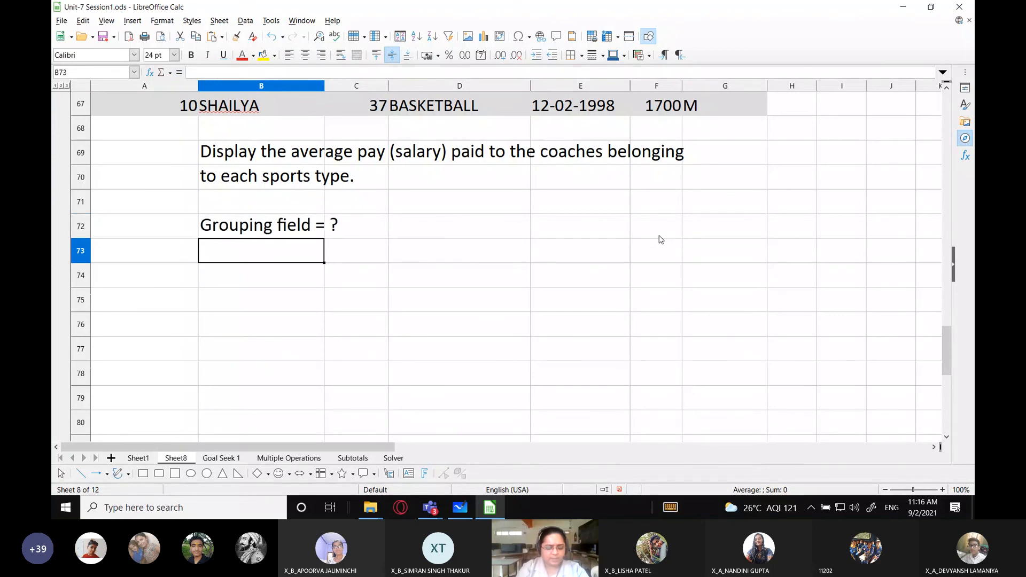
{"action": "type", "text": "Function = ?"}
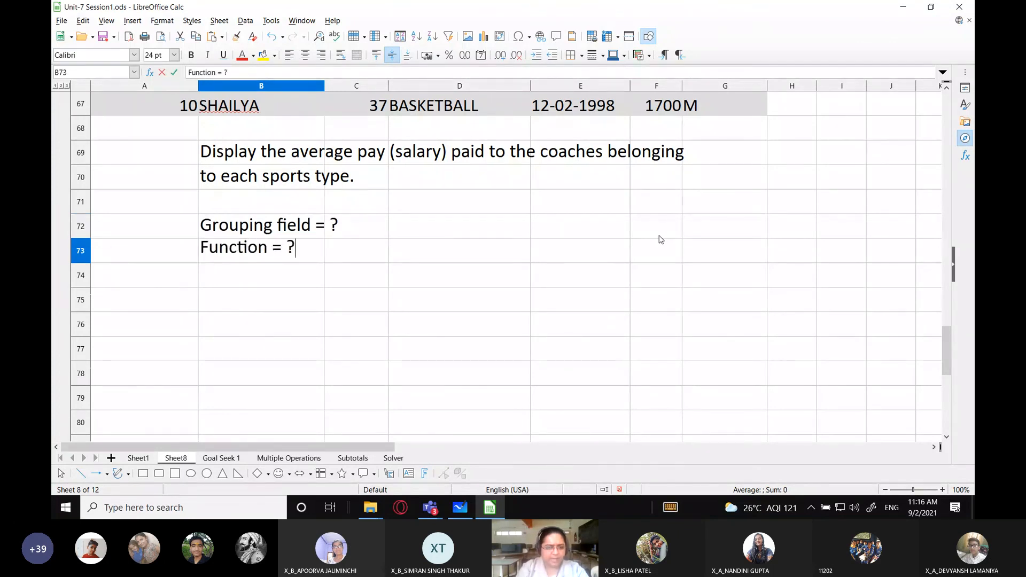
{"action": "key", "text": "Return"}
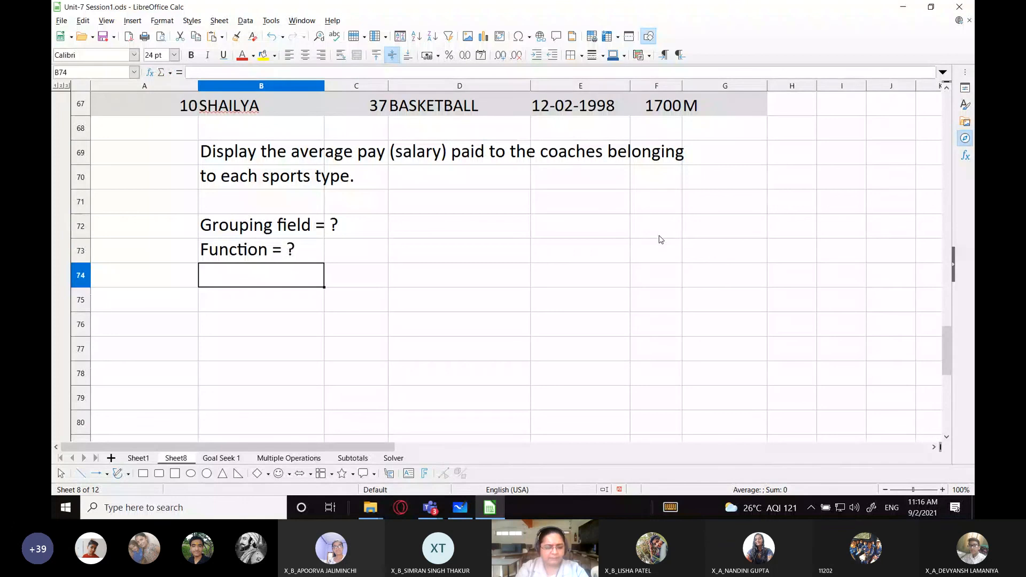
{"action": "type", "text": "Subt"}
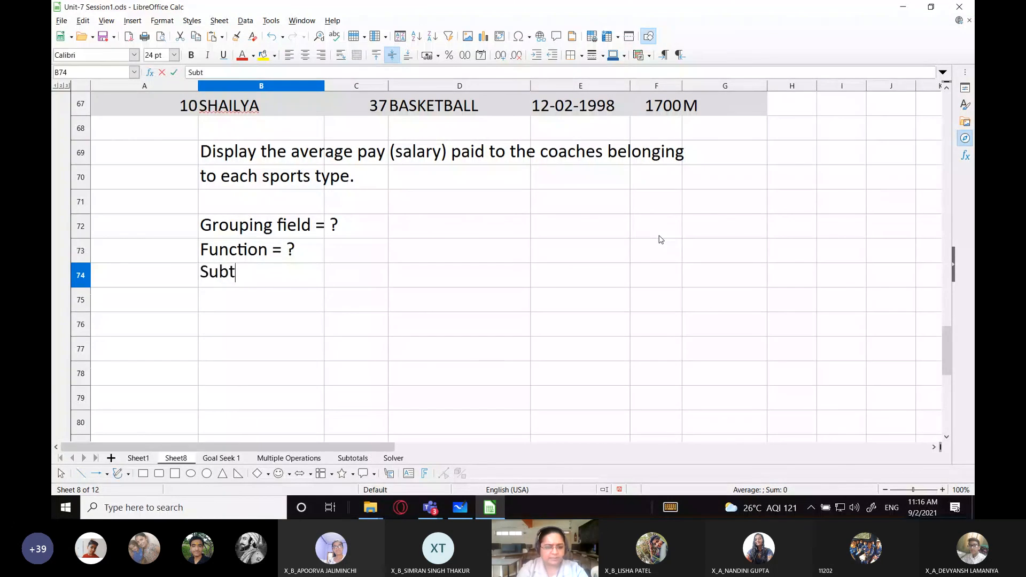
{"action": "type", "text": "otal field = ?"}
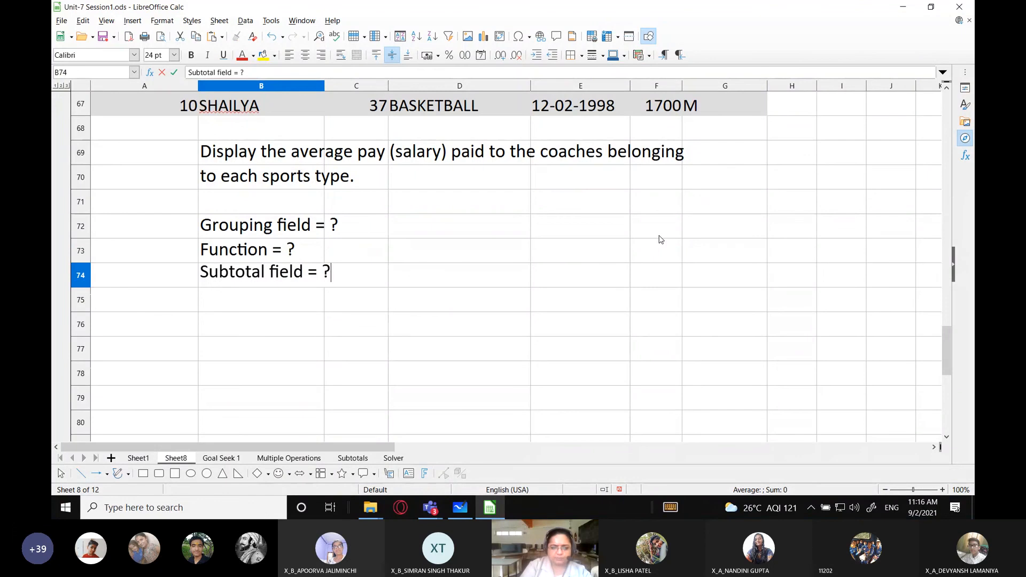
{"action": "key", "text": "Return"}
{"action": "key", "text": "Return"}
{"action": "key", "text": "Return"}
{"action": "key", "text": "Return"}
{"action": "key", "text": "Return"}
Try "pay" as the answer to the grouping field prompt in cell D72, and clear the entry again
{"action": "key", "text": "Up"}
{"action": "key", "text": "Up"}
{"action": "key", "text": "Up"}
{"action": "key", "text": "Up"}
{"action": "key", "text": "Up"}
{"action": "key", "text": "Up"}
{"action": "key", "text": "Up"}
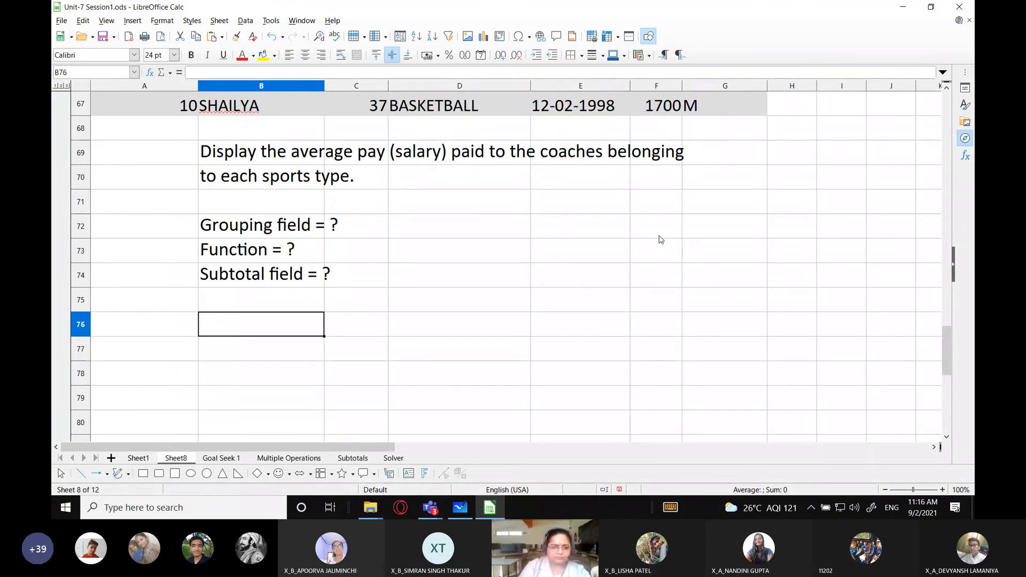
{"action": "key", "text": "Right"}
{"action": "key", "text": "Right"}
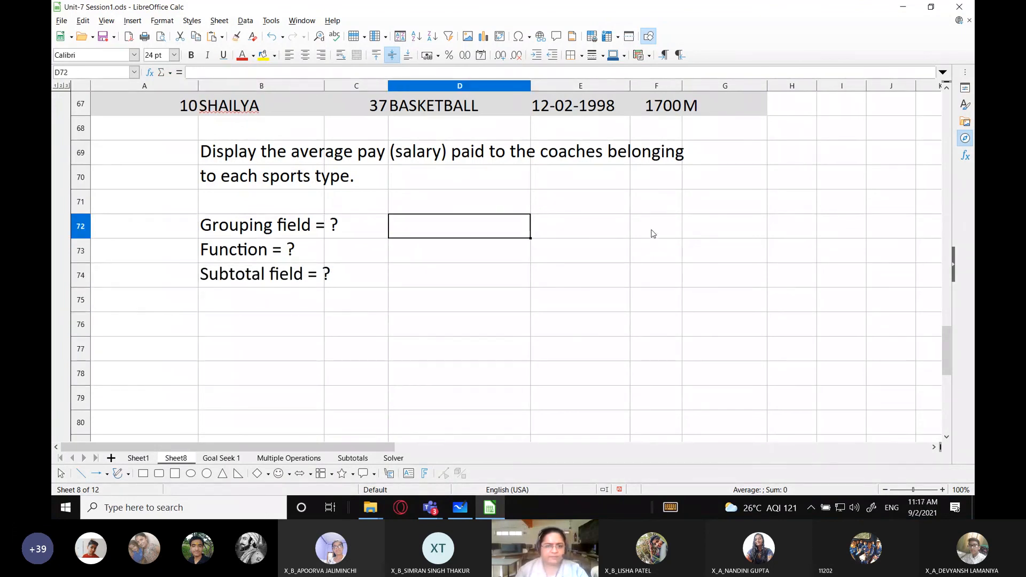
{"action": "scroll", "coordinate": [661, 240], "scroll_direction": "up", "scroll_amount": 2}
{"action": "scroll", "coordinate": [640, 284], "scroll_direction": "down", "scroll_amount": 1}
{"action": "scroll", "coordinate": [640, 285], "scroll_direction": "up", "scroll_amount": 1}
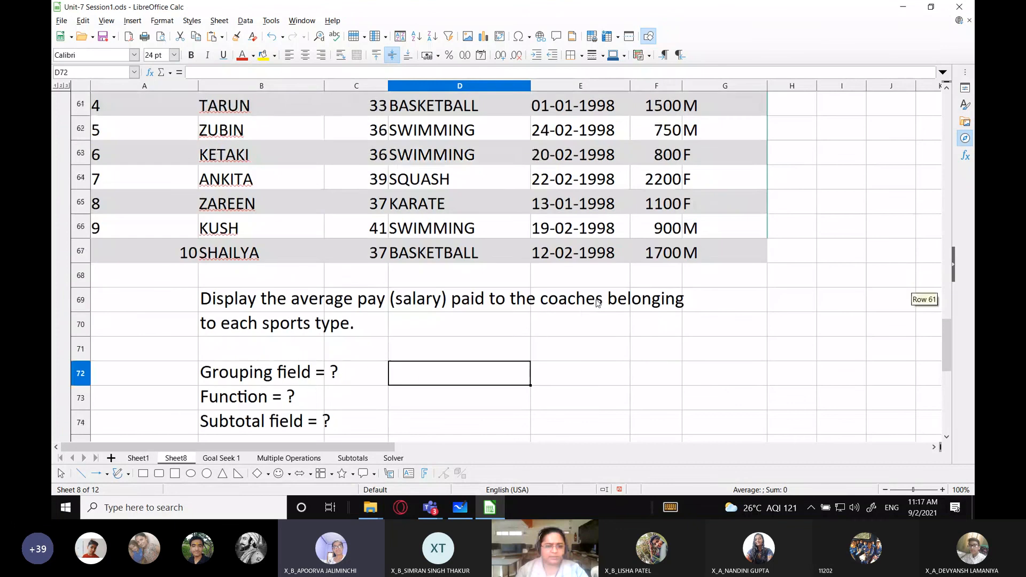
{"action": "scroll", "coordinate": [543, 325], "scroll_direction": "up", "scroll_amount": 2}
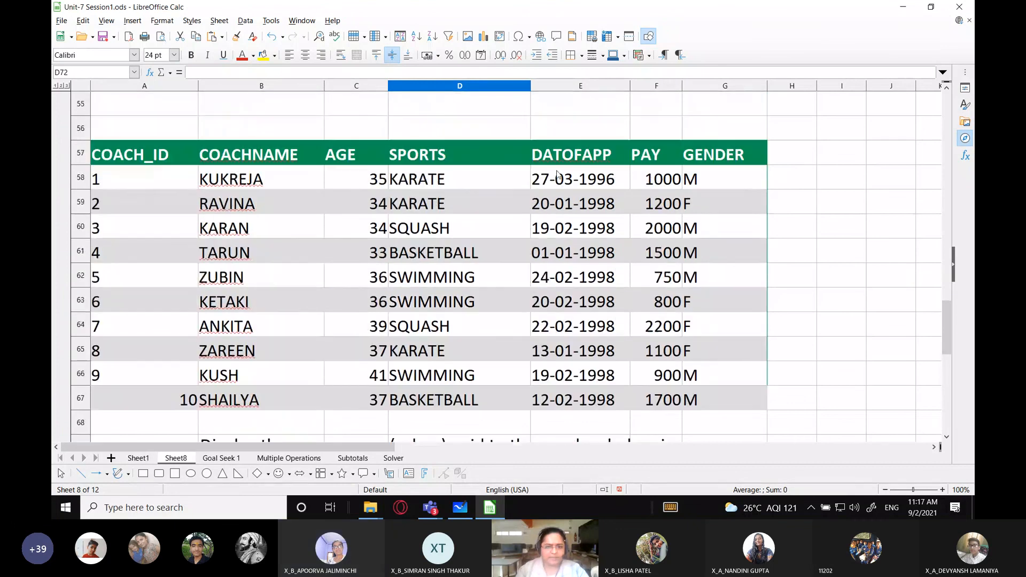
{"action": "left_click", "coordinate": [641, 155]}
{"action": "scroll", "coordinate": [454, 404], "scroll_direction": "down", "scroll_amount": 3}
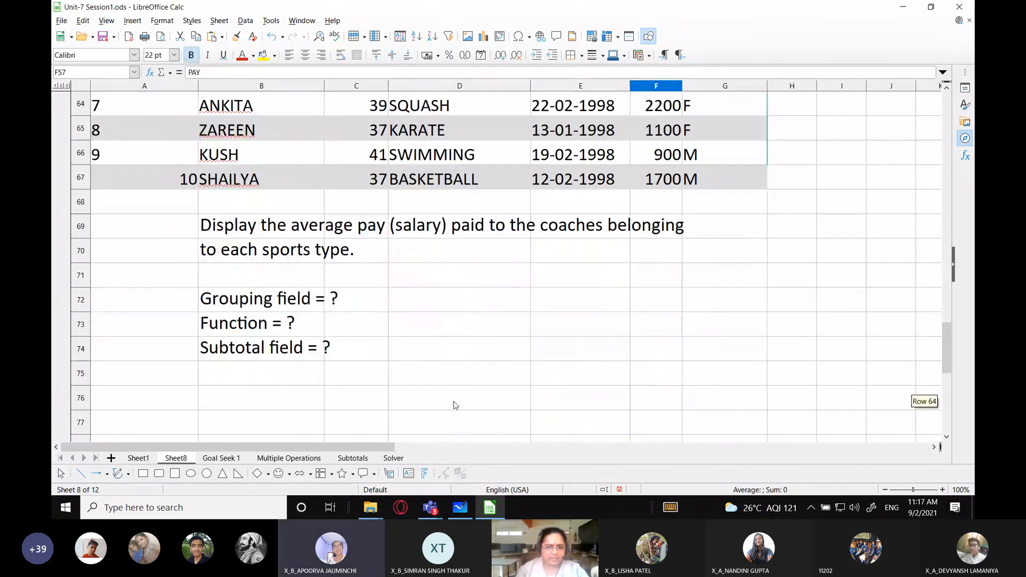
{"action": "left_click", "coordinate": [398, 293]}
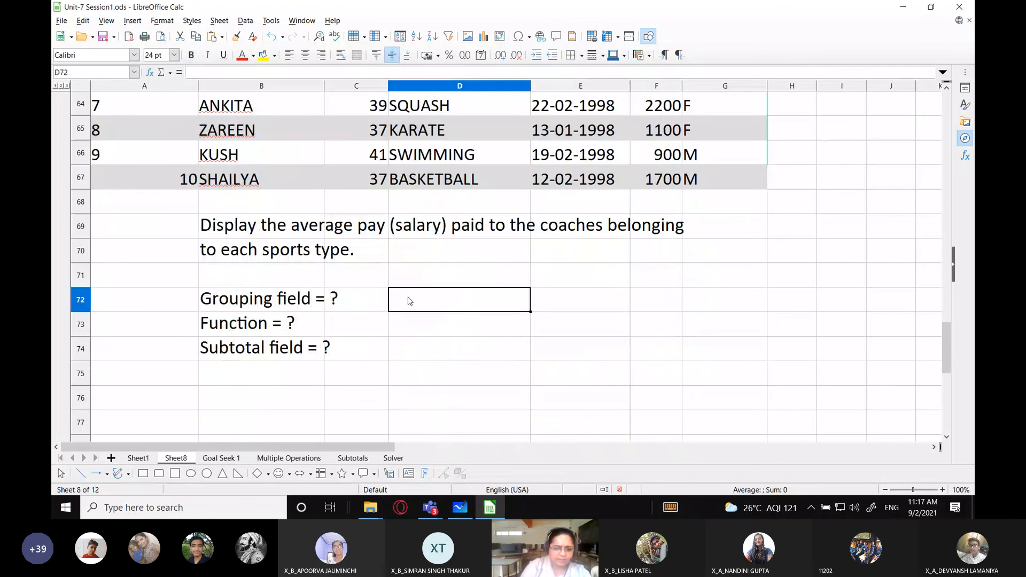
{"action": "type", "text": "pay"}
{"action": "key", "text": "Return"}
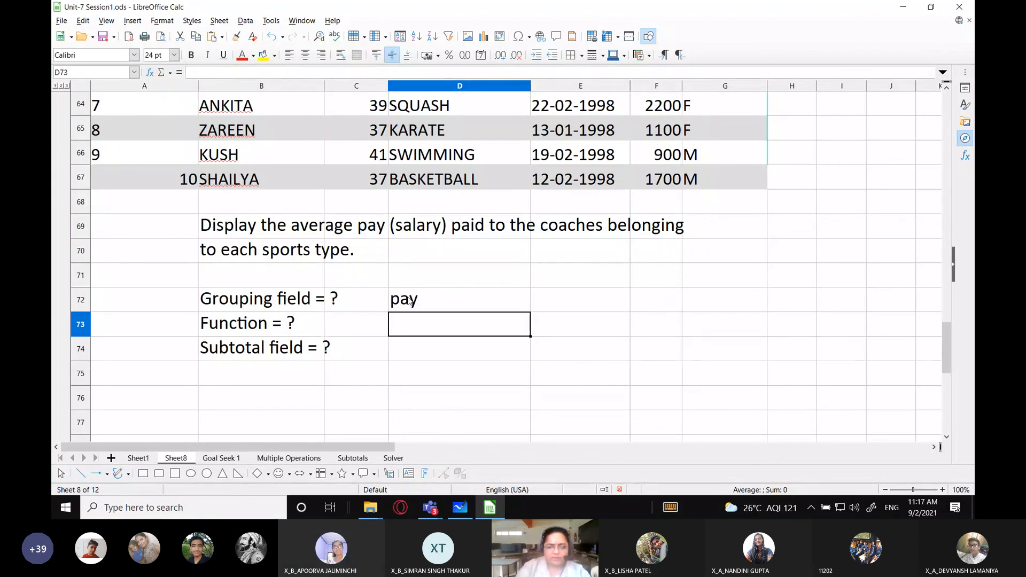
{"action": "left_click", "coordinate": [410, 302]}
{"action": "key", "text": "Delete"}
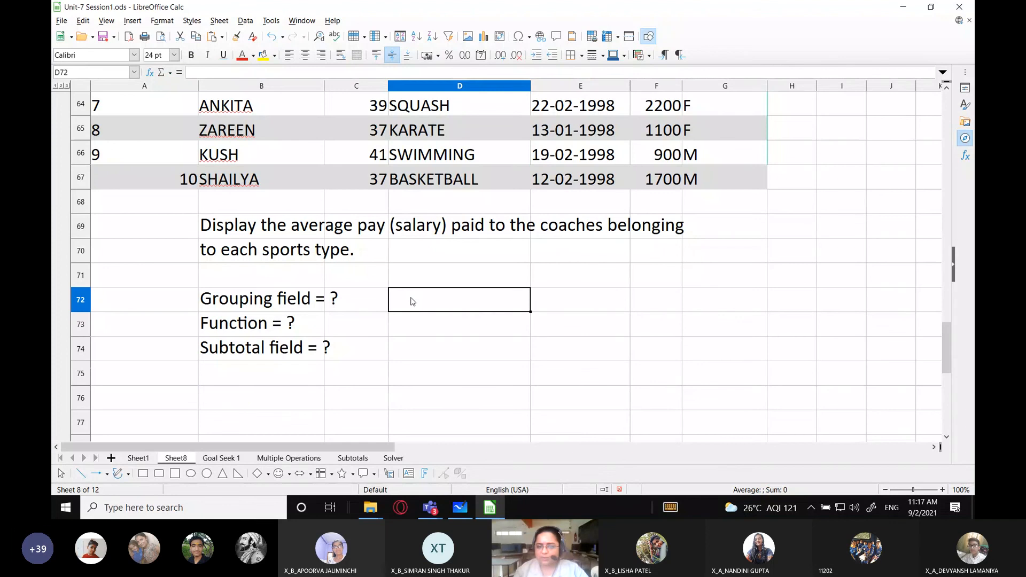
Check the coach table against the question text and enter "sports" in cell D72 as the grouping field
{"action": "scroll", "coordinate": [436, 340], "scroll_direction": "up", "scroll_amount": 1}
{"action": "scroll", "coordinate": [436, 340], "scroll_direction": "up", "scroll_amount": 3}
{"action": "scroll", "coordinate": [455, 275], "scroll_direction": "down", "scroll_amount": 3}
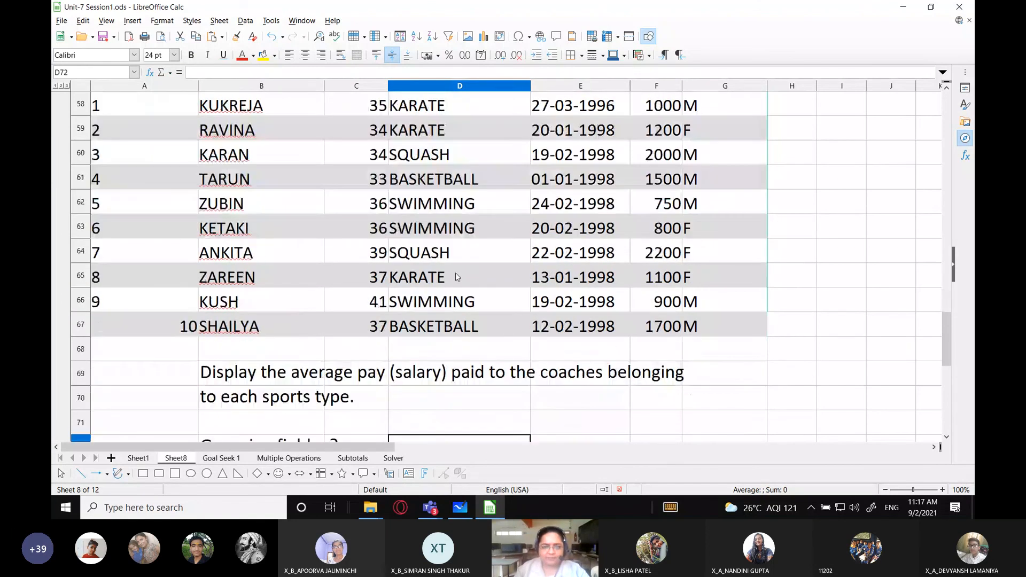
{"action": "scroll", "coordinate": [456, 279], "scroll_direction": "down", "scroll_amount": 1}
{"action": "scroll", "coordinate": [503, 307], "scroll_direction": "up", "scroll_amount": 3}
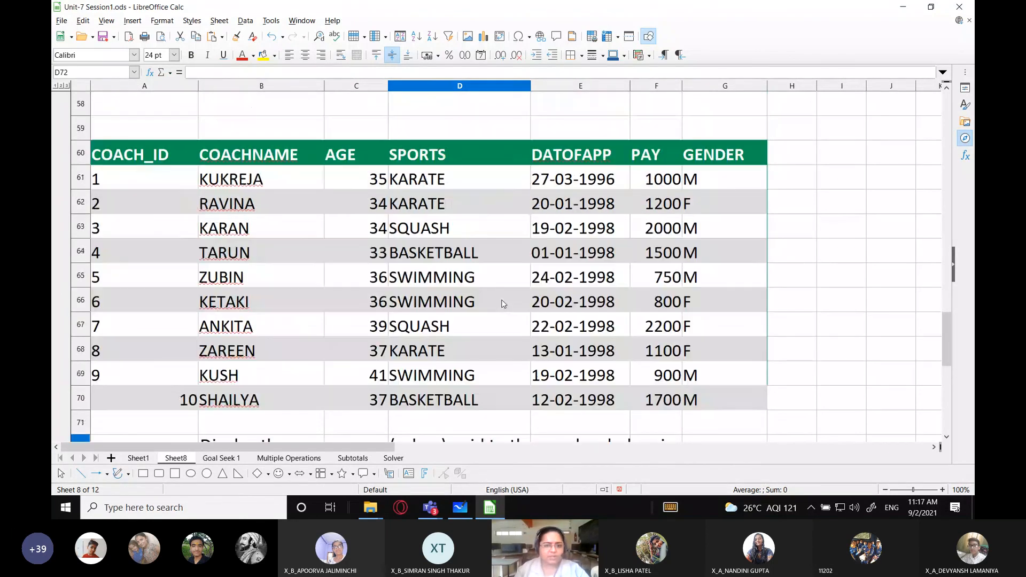
{"action": "scroll", "coordinate": [502, 304], "scroll_direction": "down", "scroll_amount": 2}
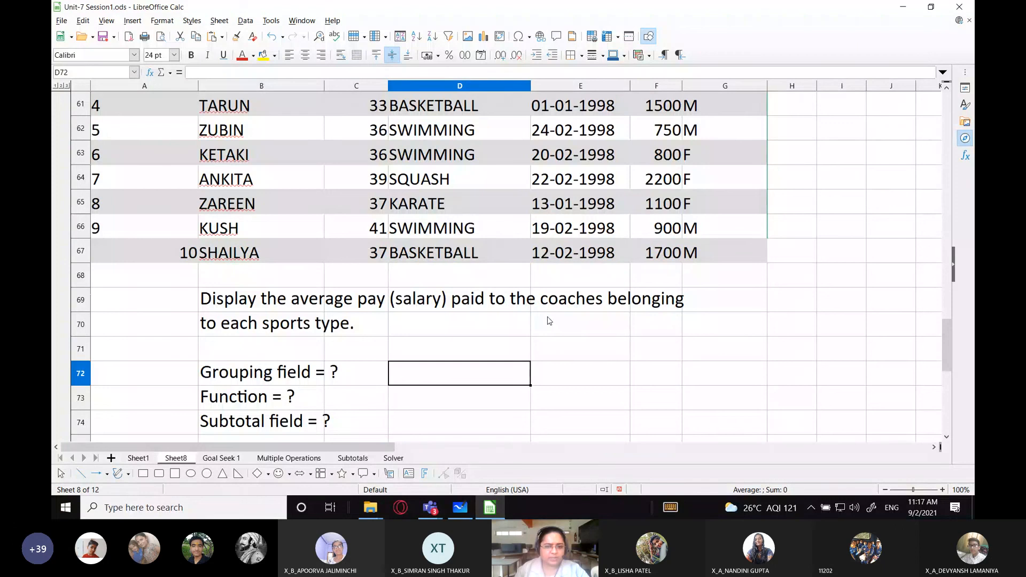
{"action": "left_click", "coordinate": [290, 327]}
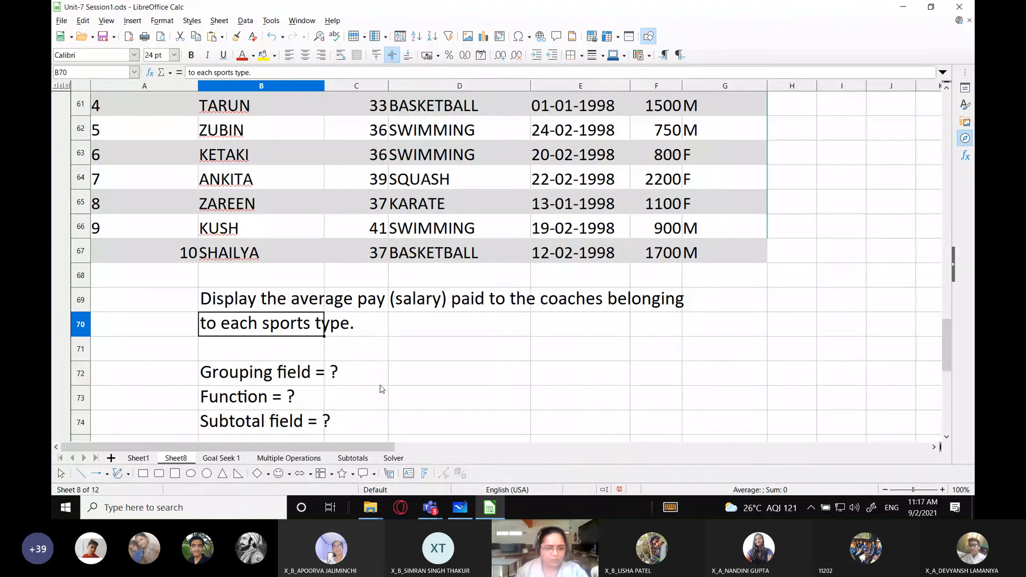
{"action": "left_click", "coordinate": [414, 373]}
{"action": "type", "text": "sports"}
{"action": "key", "text": "Return"}
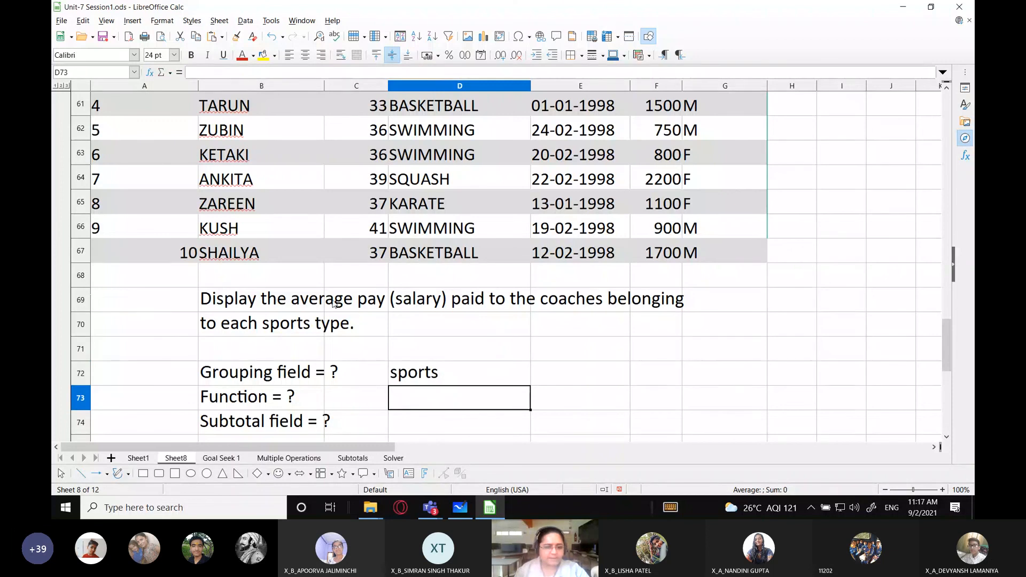
Enter "average" in cell D73 as the function and "pay" in cell D74 as the subtotal field
{"action": "type", "text": "average"}
{"action": "key", "text": "Return"}
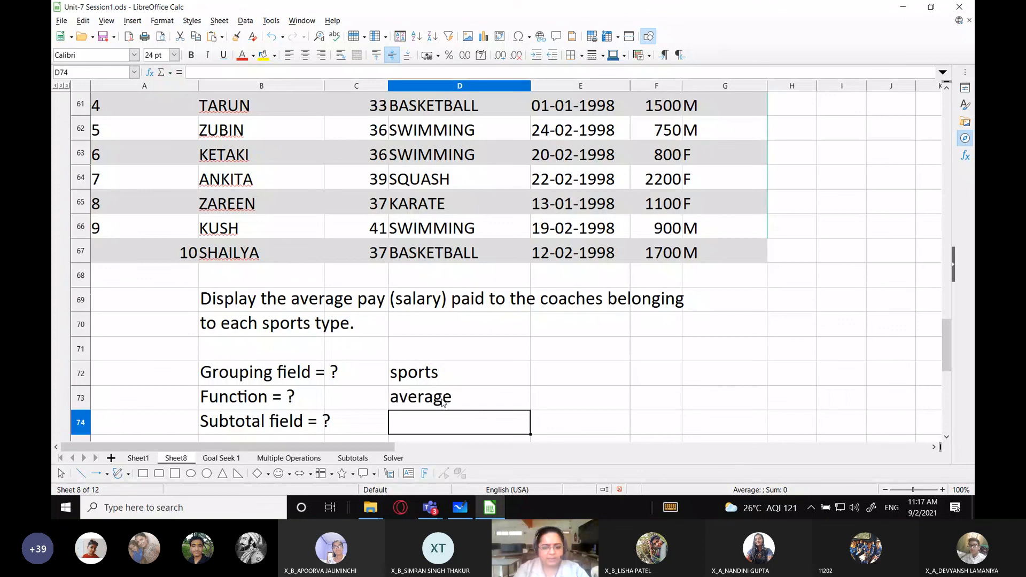
{"action": "type", "text": "pay"}
{"action": "key", "text": "Return"}
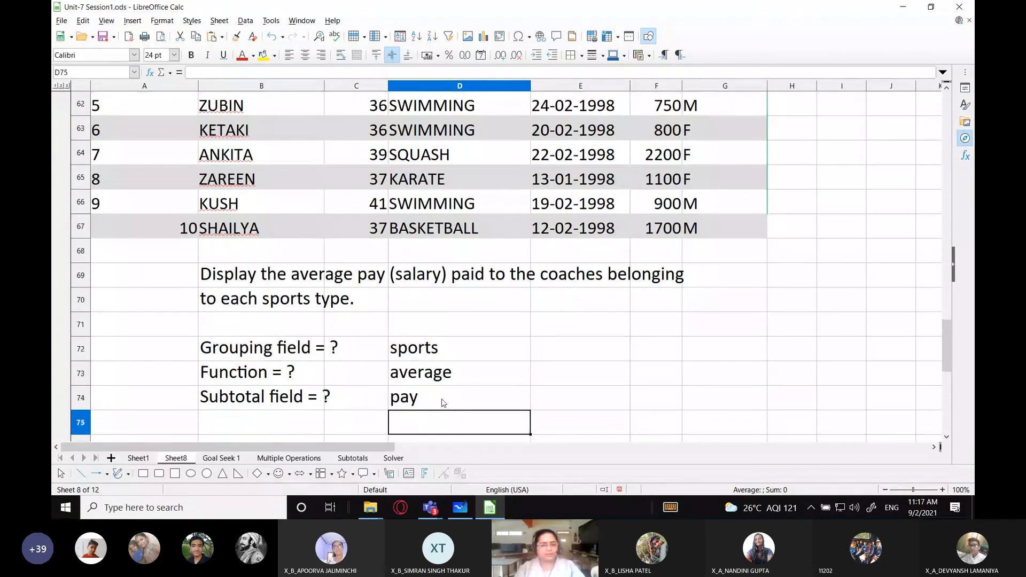
Select the whole coach table A57:G67, including its header row
{"action": "scroll", "coordinate": [436, 402], "scroll_direction": "up", "scroll_amount": 1}
{"action": "scroll", "coordinate": [432, 402], "scroll_direction": "up", "scroll_amount": 1}
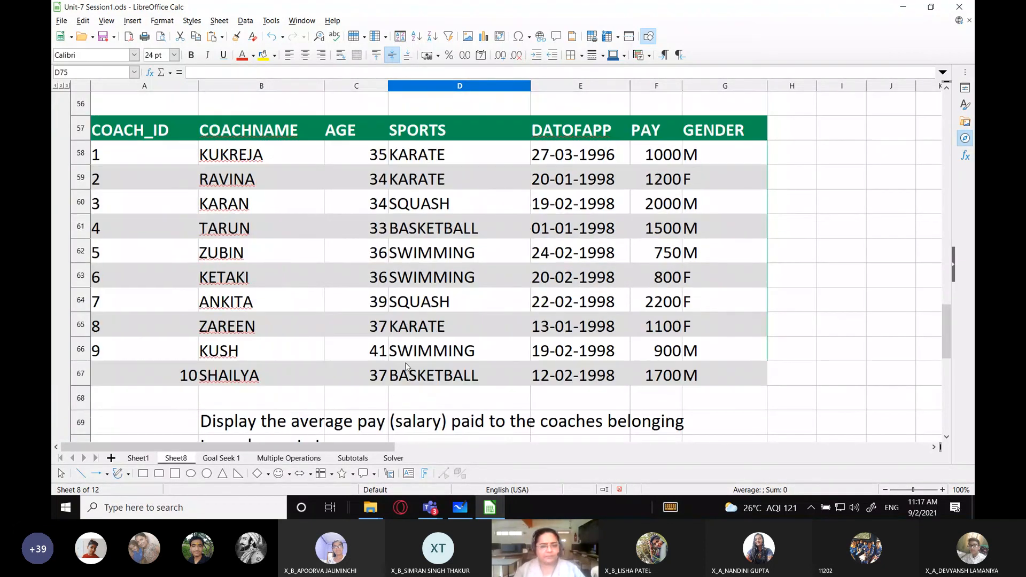
{"action": "left_click", "coordinate": [157, 138]}
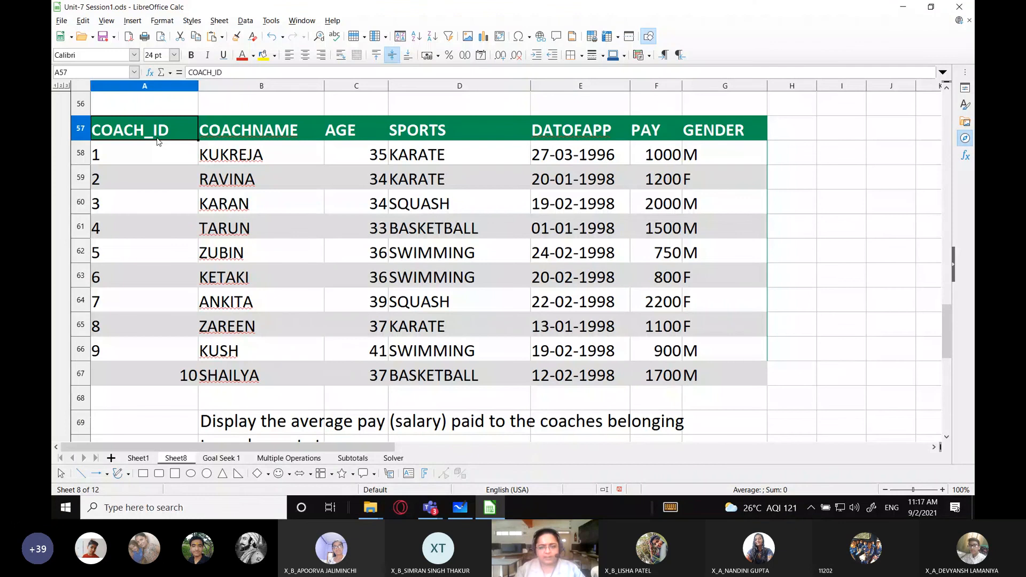
{"action": "left_click_drag", "start_coordinate": [157, 138], "coordinate": [725, 375]}
{"action": "left_click", "coordinate": [246, 21]}
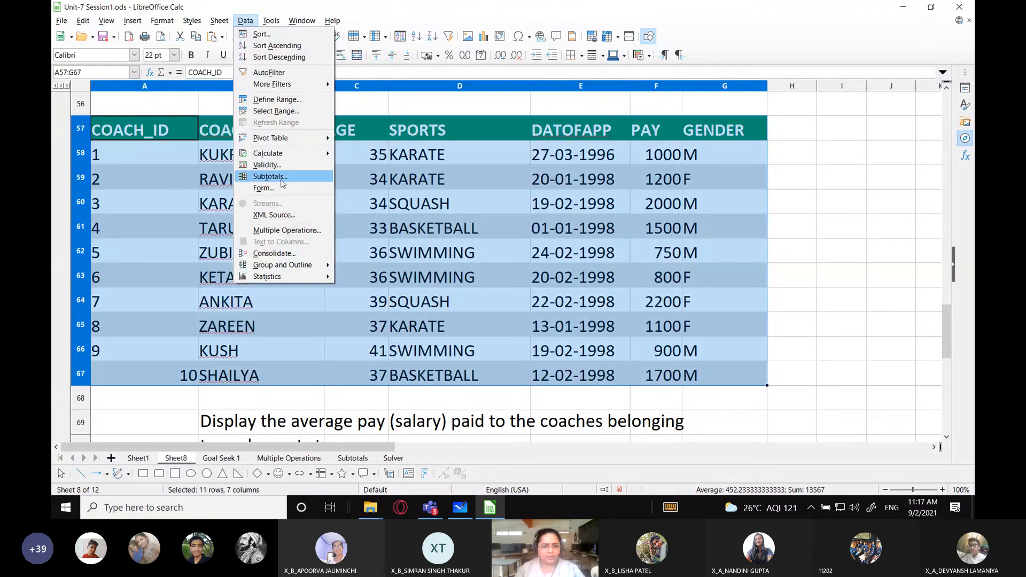
{"action": "left_click", "coordinate": [282, 180]}
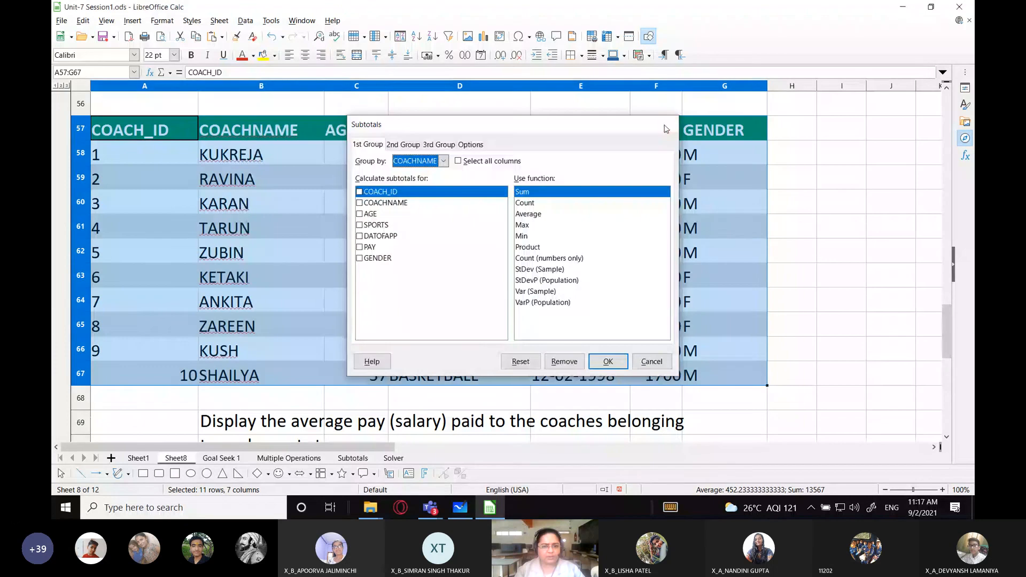
{"action": "left_click", "coordinate": [667, 129]}
Apply subtotals to the selected coach table, grouped by SPORTS and using the Average function on PAY
{"action": "left_click_drag", "start_coordinate": [946, 331], "coordinate": [947, 346]}
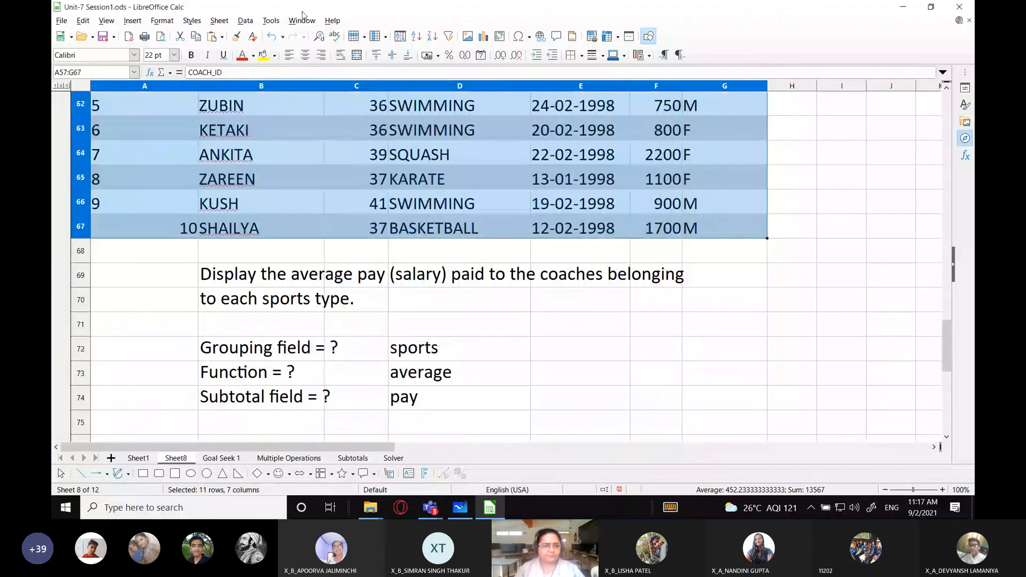
{"action": "left_click", "coordinate": [245, 21]}
{"action": "left_click", "coordinate": [251, 163]}
{"action": "left_click", "coordinate": [429, 161]}
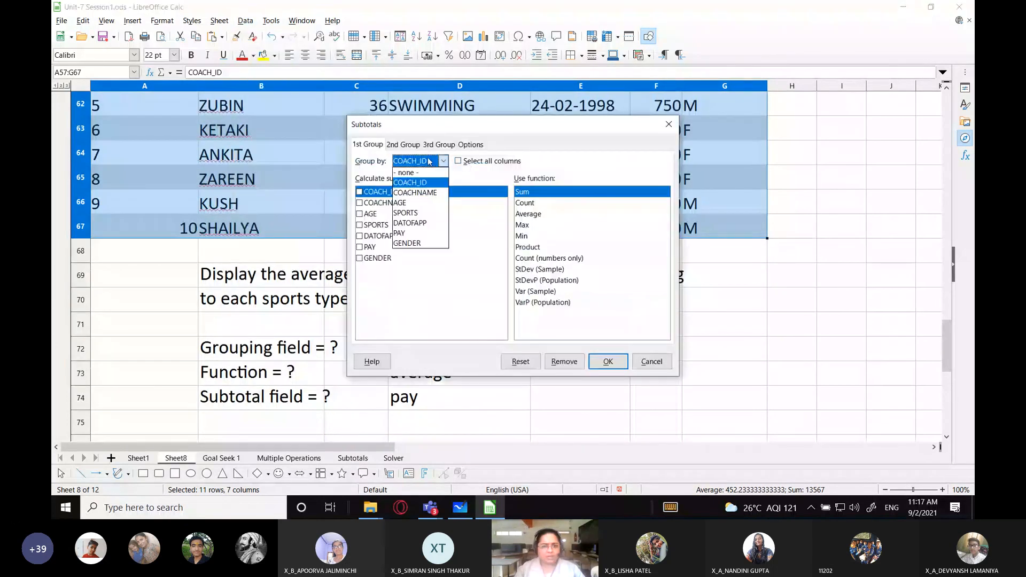
{"action": "left_click_drag", "start_coordinate": [429, 132], "coordinate": [549, 121]}
{"action": "left_click", "coordinate": [540, 153]}
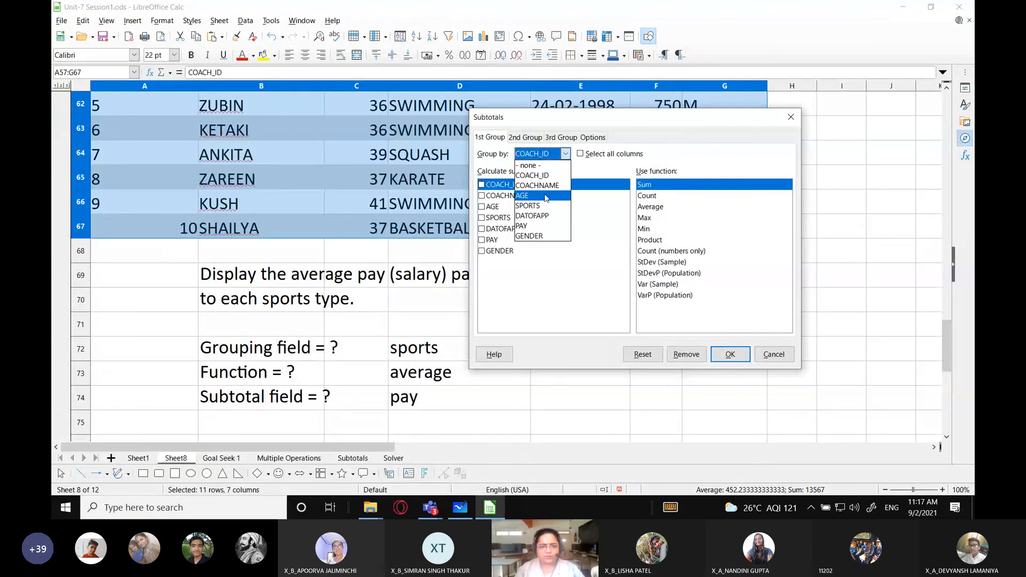
{"action": "left_click", "coordinate": [526, 205]}
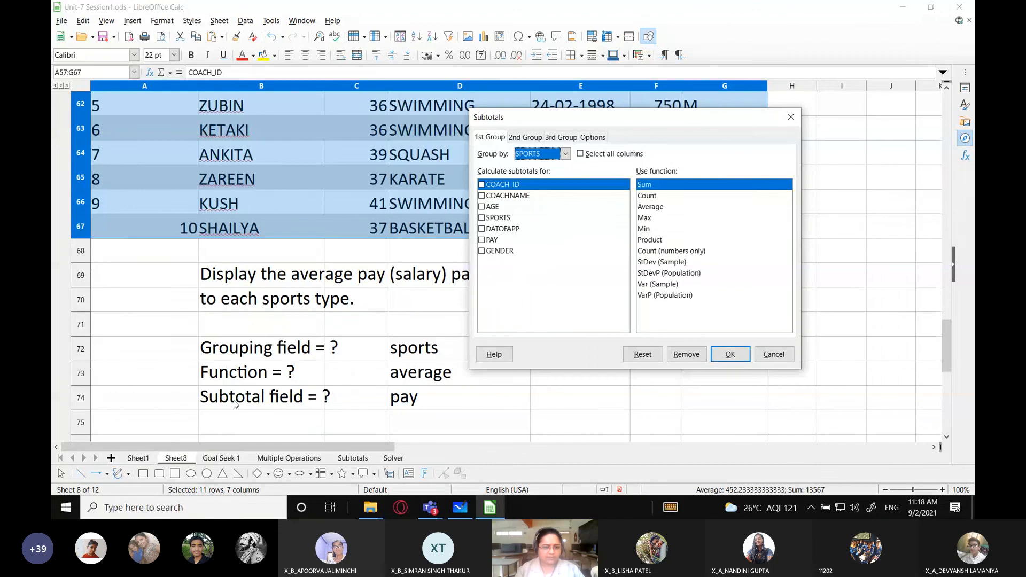
{"action": "left_click", "coordinate": [482, 240]}
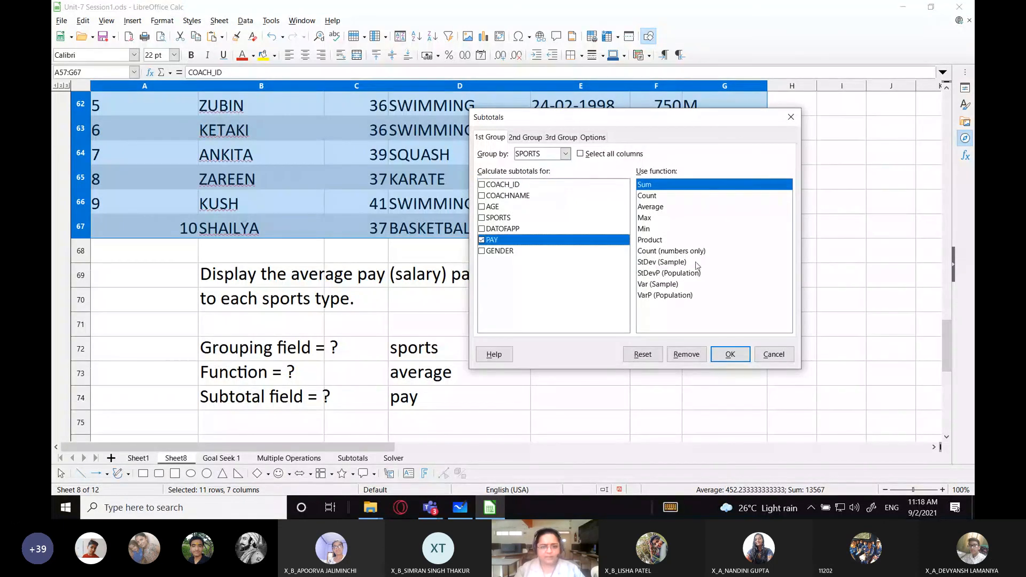
{"action": "left_click", "coordinate": [658, 208]}
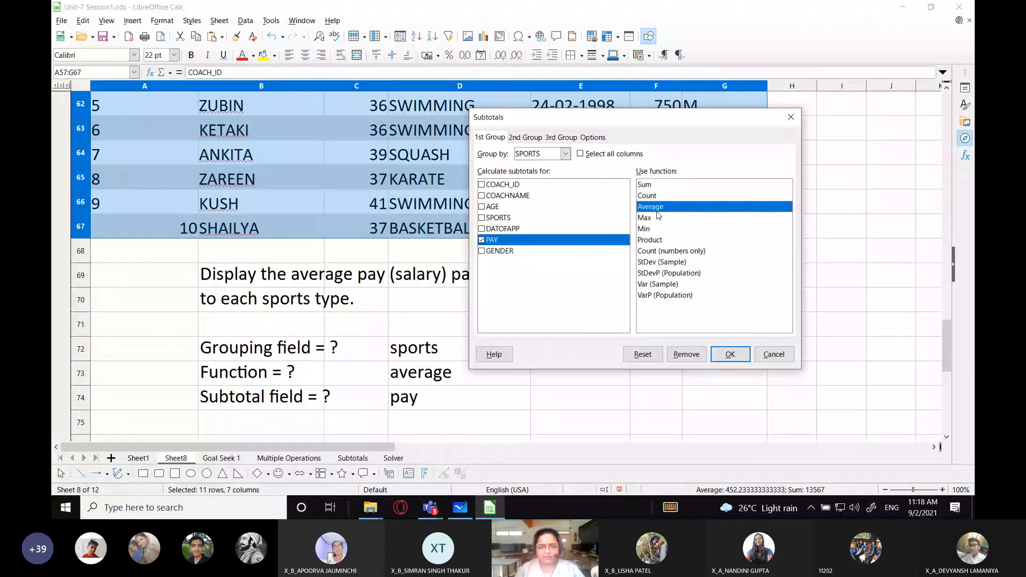
{"action": "left_click", "coordinate": [730, 354]}
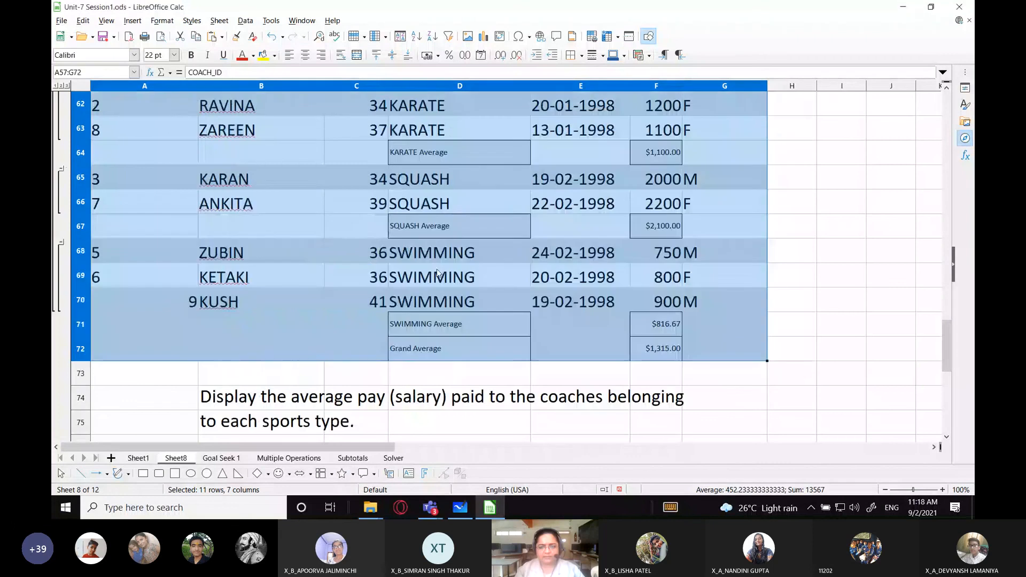
Set the subtotalled coach table A57:G72 to 20 pt text and apply optimal column width with the default 0.1" addition
{"action": "left_click", "coordinate": [174, 55]}
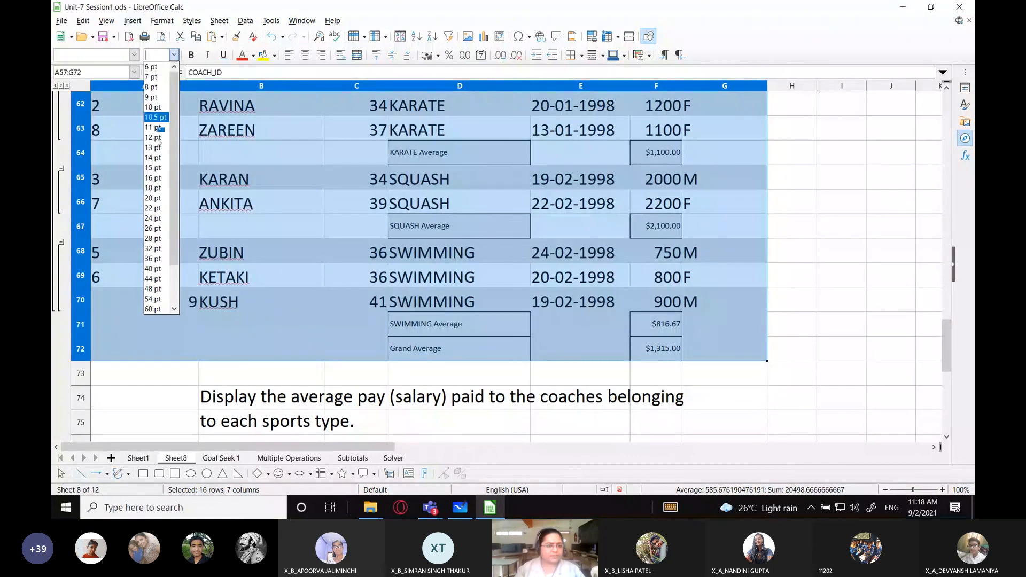
{"action": "left_click", "coordinate": [152, 198]}
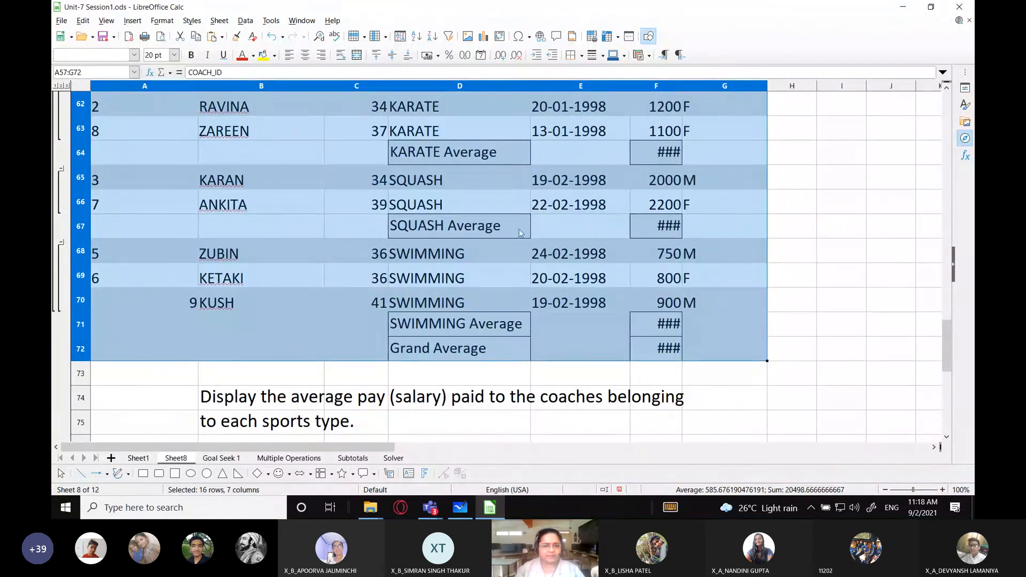
{"action": "left_click", "coordinate": [162, 20]}
{"action": "mouse_move", "coordinate": [213, 122]}
{"action": "left_click", "coordinate": [311, 132]}
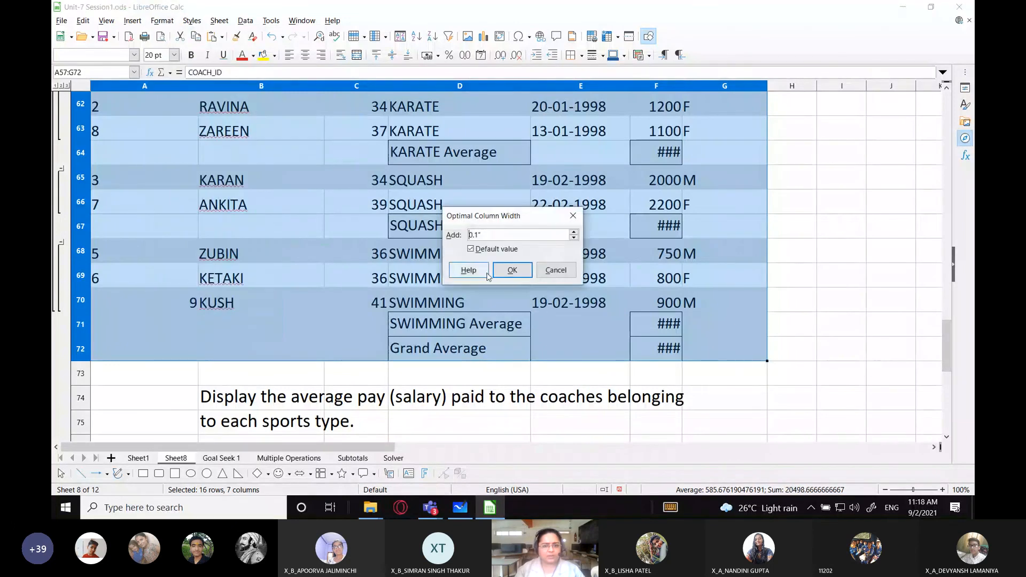
{"action": "left_click", "coordinate": [514, 271]}
{"action": "left_click", "coordinate": [683, 277]}
Examine the average pay rows for basketball, karate, squash and swimming in the coach table, including their subtotal formulas
{"action": "scroll", "coordinate": [546, 302], "scroll_direction": "up", "scroll_amount": 2}
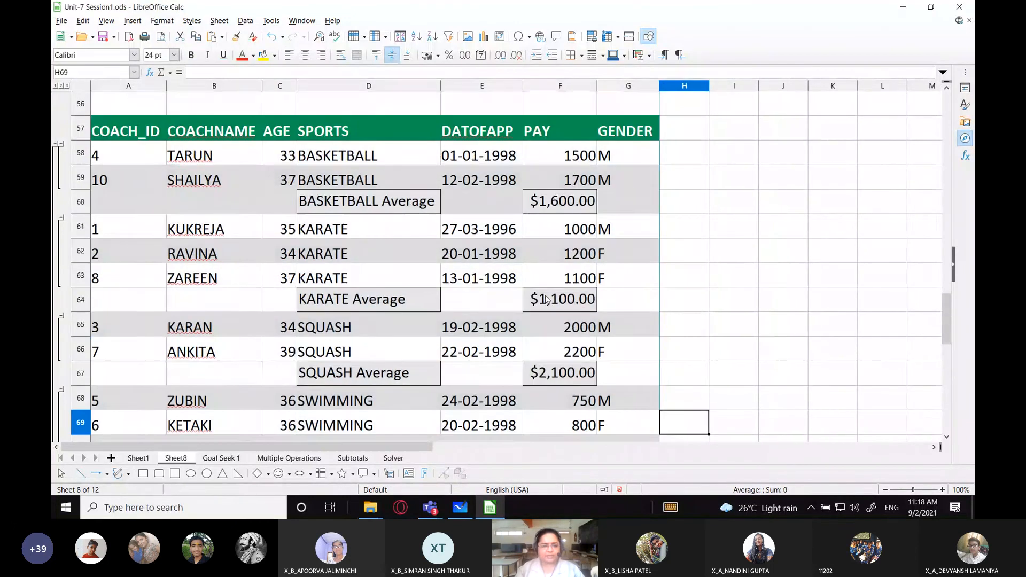
{"action": "left_click", "coordinate": [557, 206]}
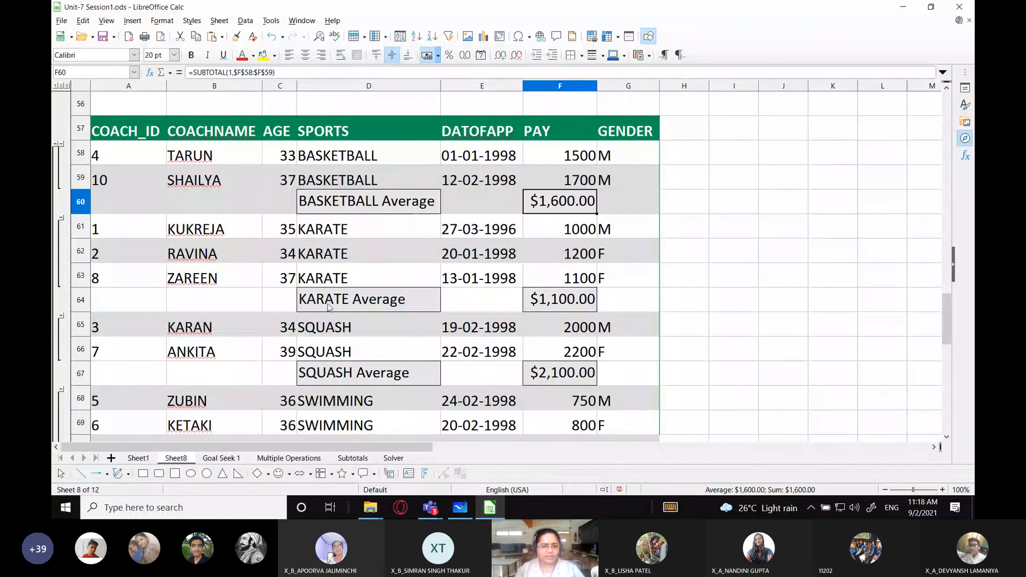
{"action": "scroll", "coordinate": [332, 302], "scroll_direction": "down", "scroll_amount": 1}
{"action": "left_click", "coordinate": [549, 231]}
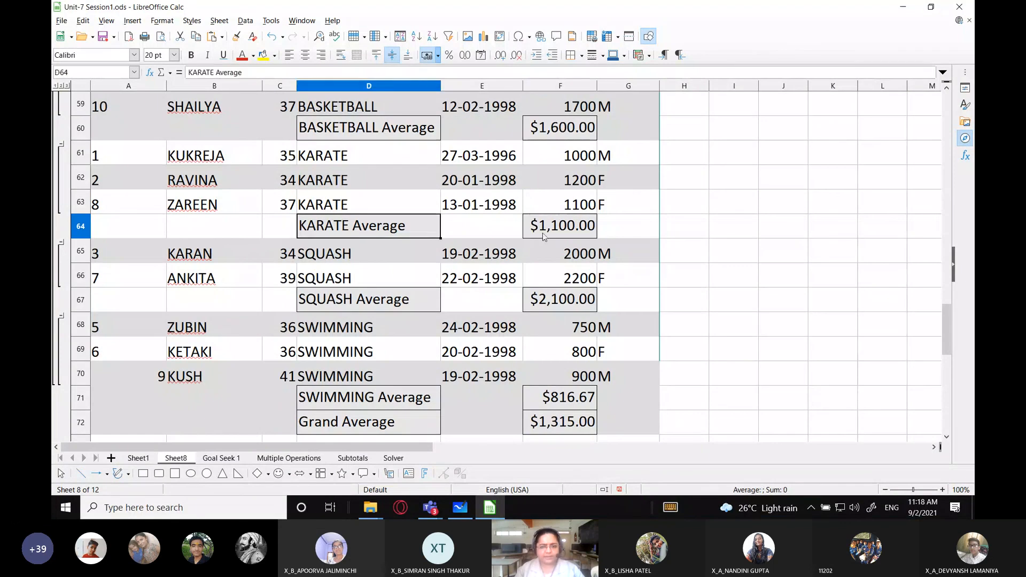
{"action": "scroll", "coordinate": [547, 233], "scroll_direction": "down", "scroll_amount": 1}
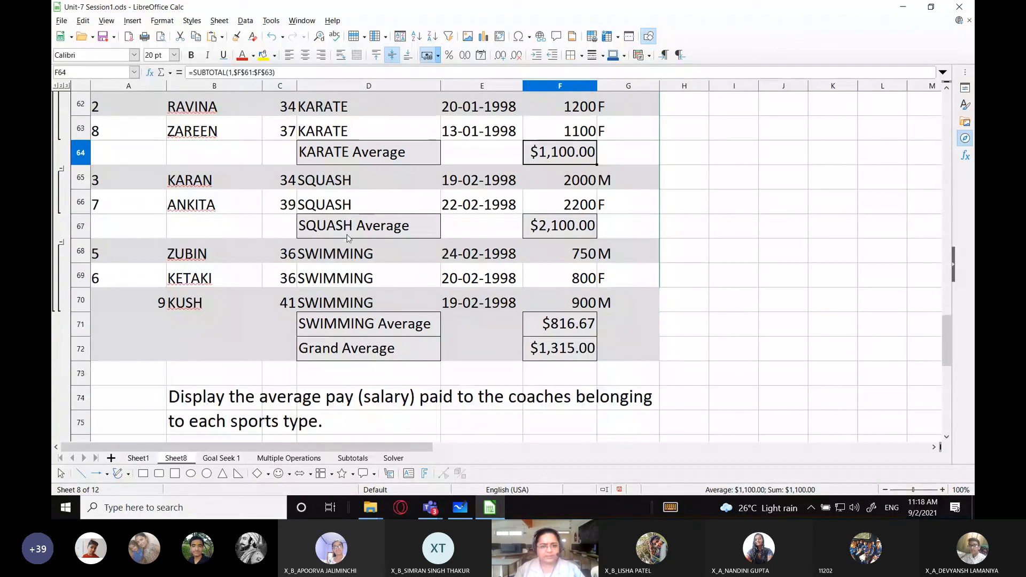
{"action": "left_click", "coordinate": [346, 231]}
{"action": "left_click", "coordinate": [563, 231]}
{"action": "left_click", "coordinate": [369, 324]}
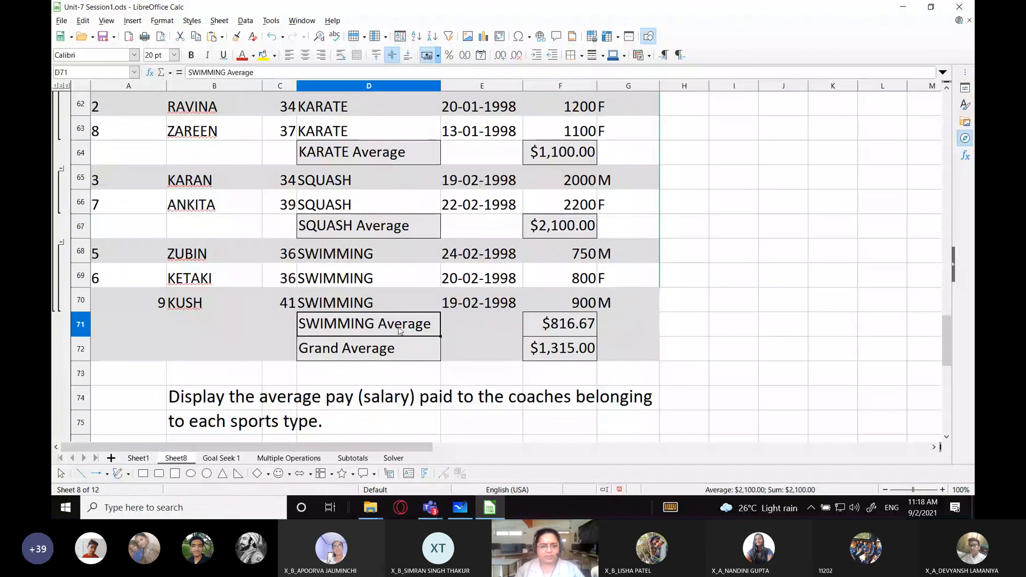
{"action": "left_click", "coordinate": [556, 324]}
{"action": "scroll", "coordinate": [525, 346], "scroll_direction": "up", "scroll_amount": 6}
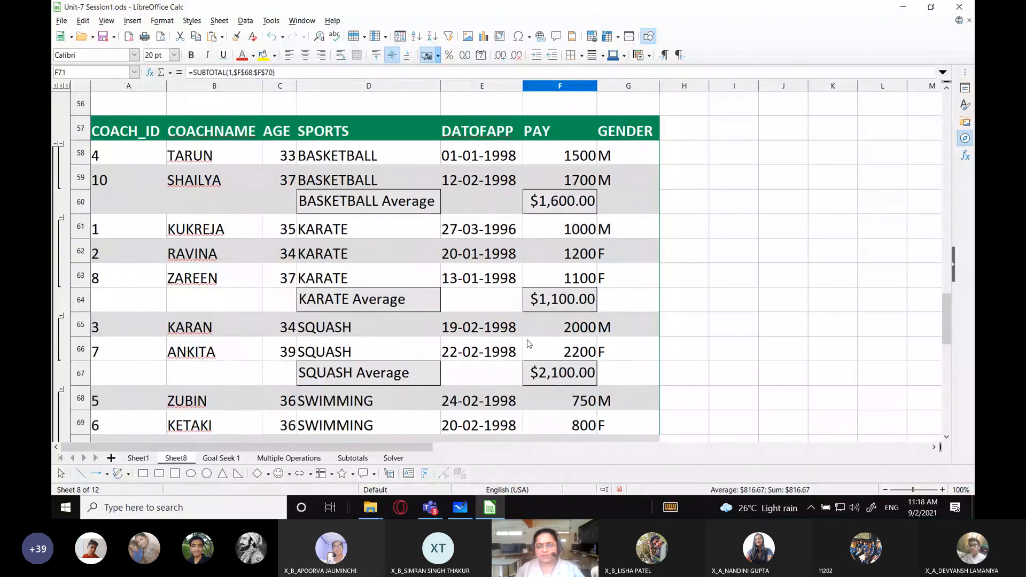
{"action": "scroll", "coordinate": [528, 344], "scroll_direction": "down", "scroll_amount": 4}
Go back over the earlier subtotal examples up to the Student table at the start of the sheet
{"action": "scroll", "coordinate": [528, 342], "scroll_direction": "up", "scroll_amount": 10}
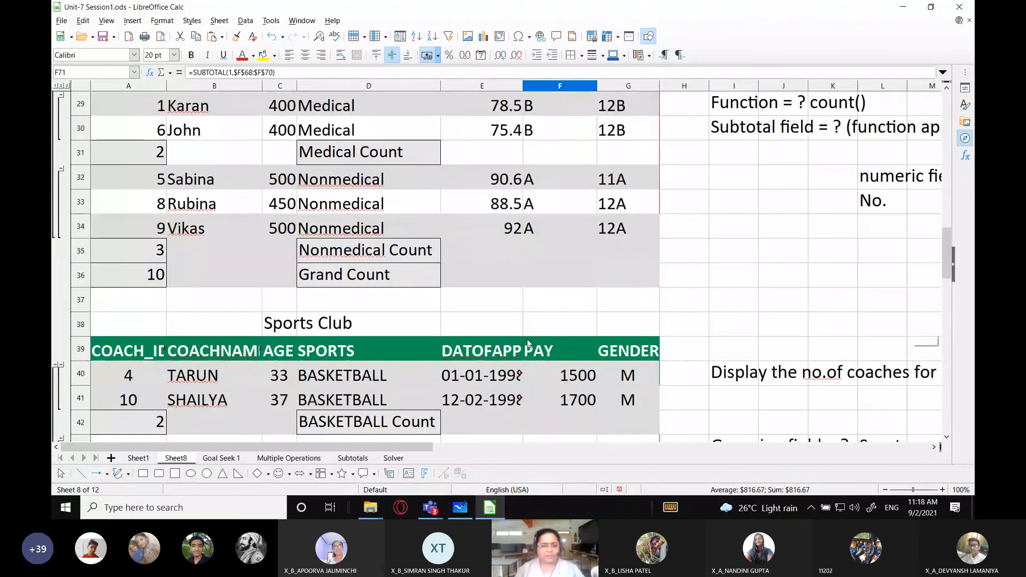
{"action": "scroll", "coordinate": [527, 342], "scroll_direction": "up", "scroll_amount": 8}
{"action": "scroll", "coordinate": [527, 342], "scroll_direction": "up", "scroll_amount": 1}
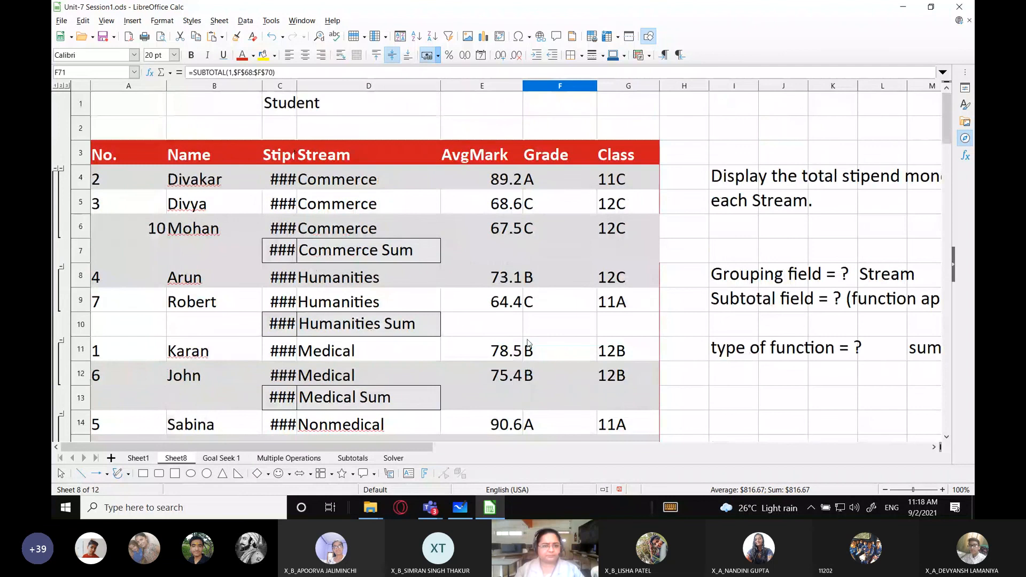